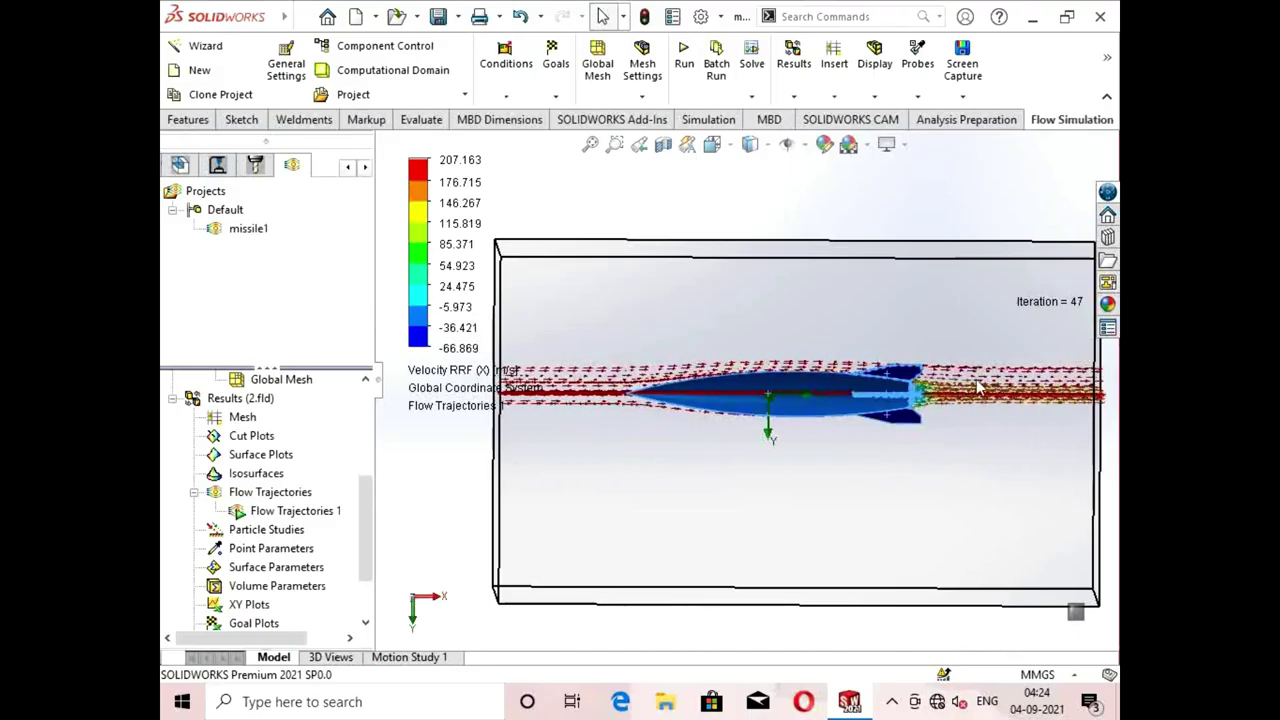
# Open missile.pdf in Acrobat and scroll through the missile's 2D drawing dimensions.
pyautogui.moveTo(737, 409)
pyautogui.mouseDown(button='middle')
pyautogui.moveTo(684, 430)
pyautogui.moveTo(702, 467)
pyautogui.mouseUp(button='middle')
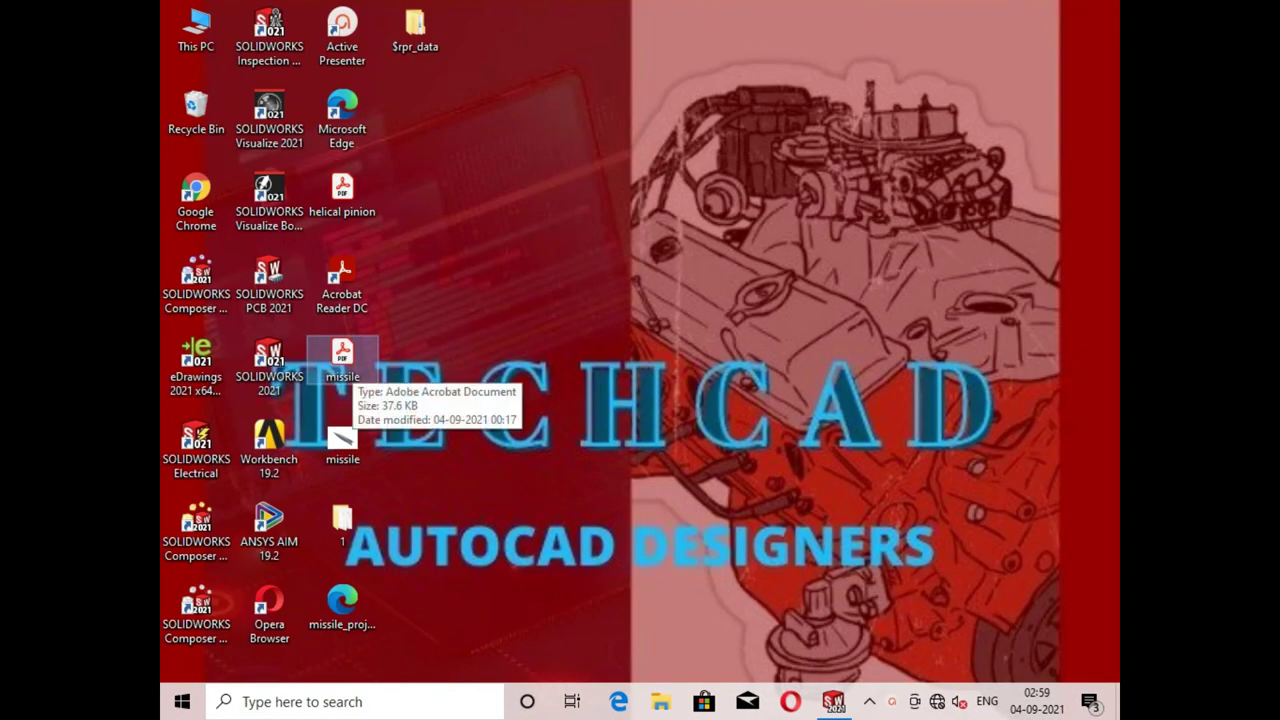
pyautogui.doubleClick(342, 360)
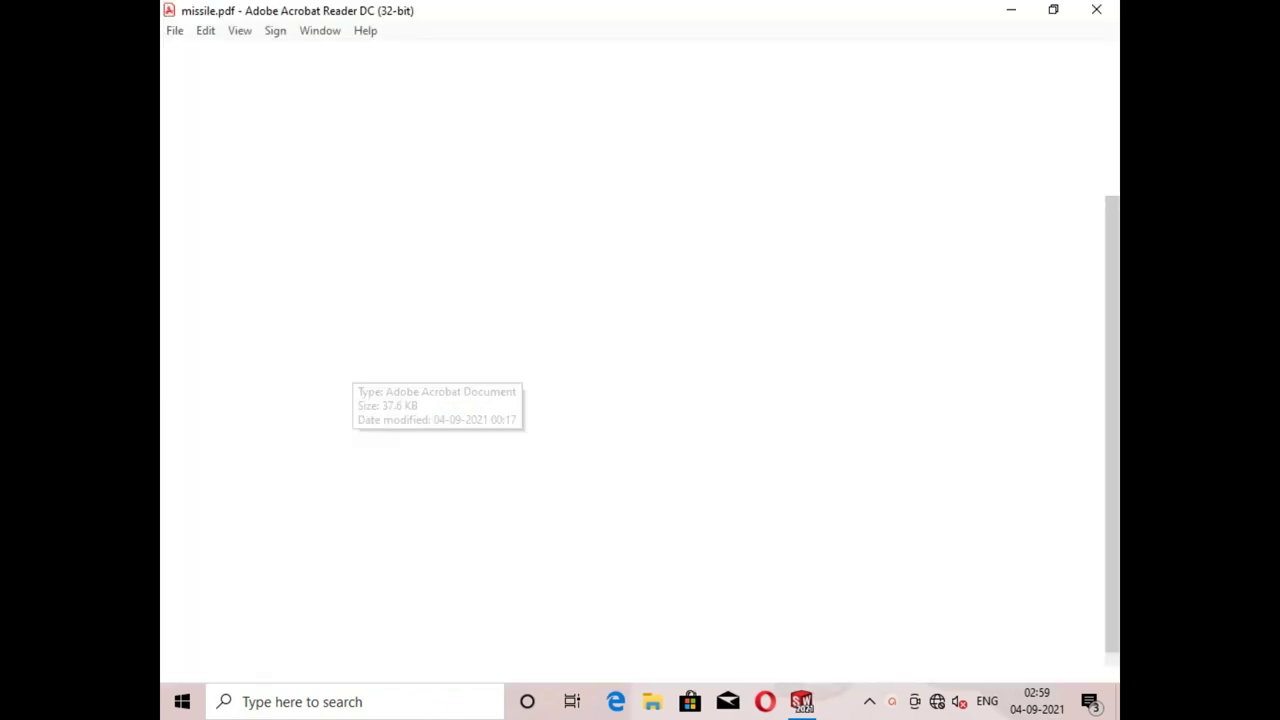
pyautogui.scroll(-2, 630, 400)
pyautogui.scroll(-3, 630, 400)
pyautogui.scroll(-4, 630, 400)
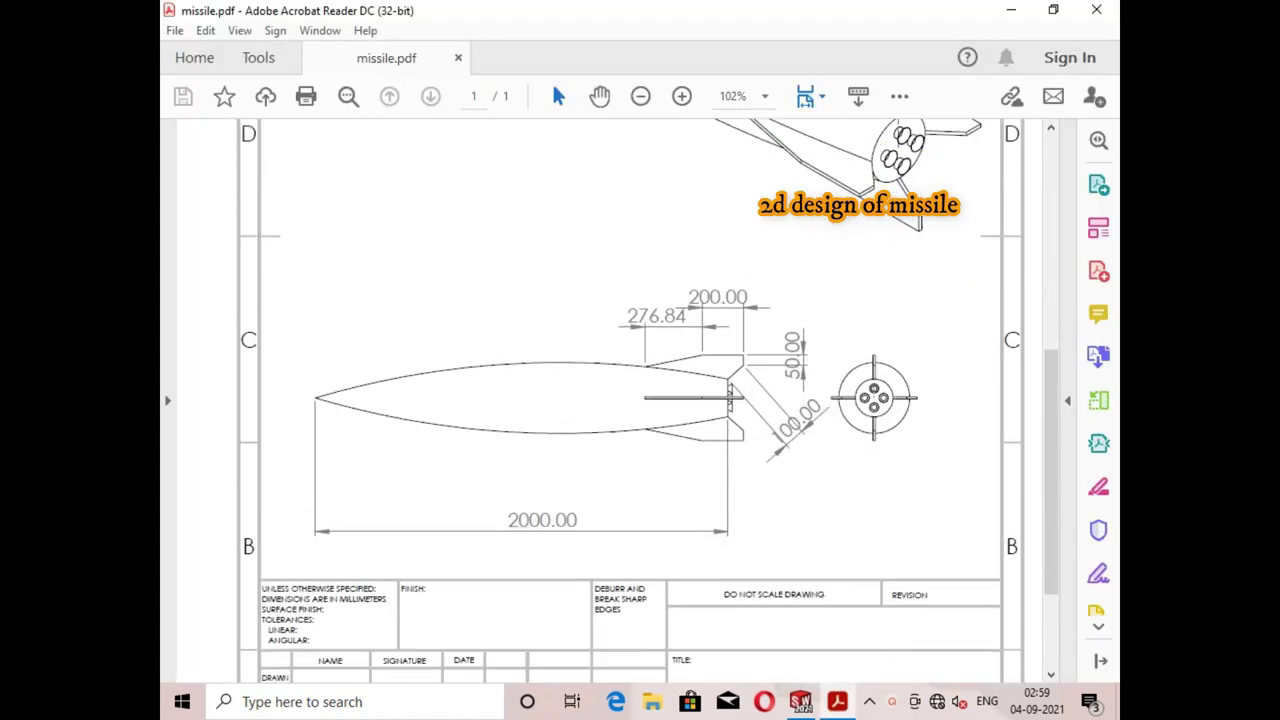
pyautogui.scroll(2, 630, 400)
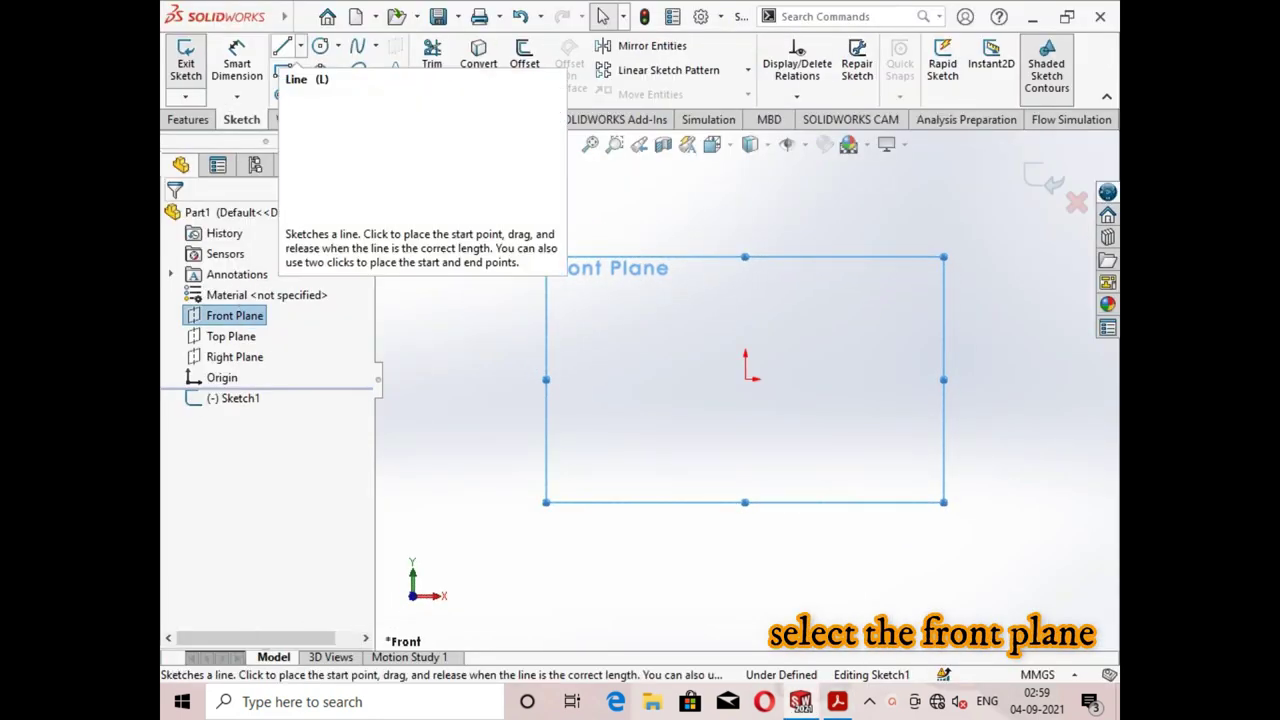
# Draw a horizontal midpoint line centred on the sketch origin.
pyautogui.click(300, 46)
pyautogui.click(314, 66)
pyautogui.click(300, 46)
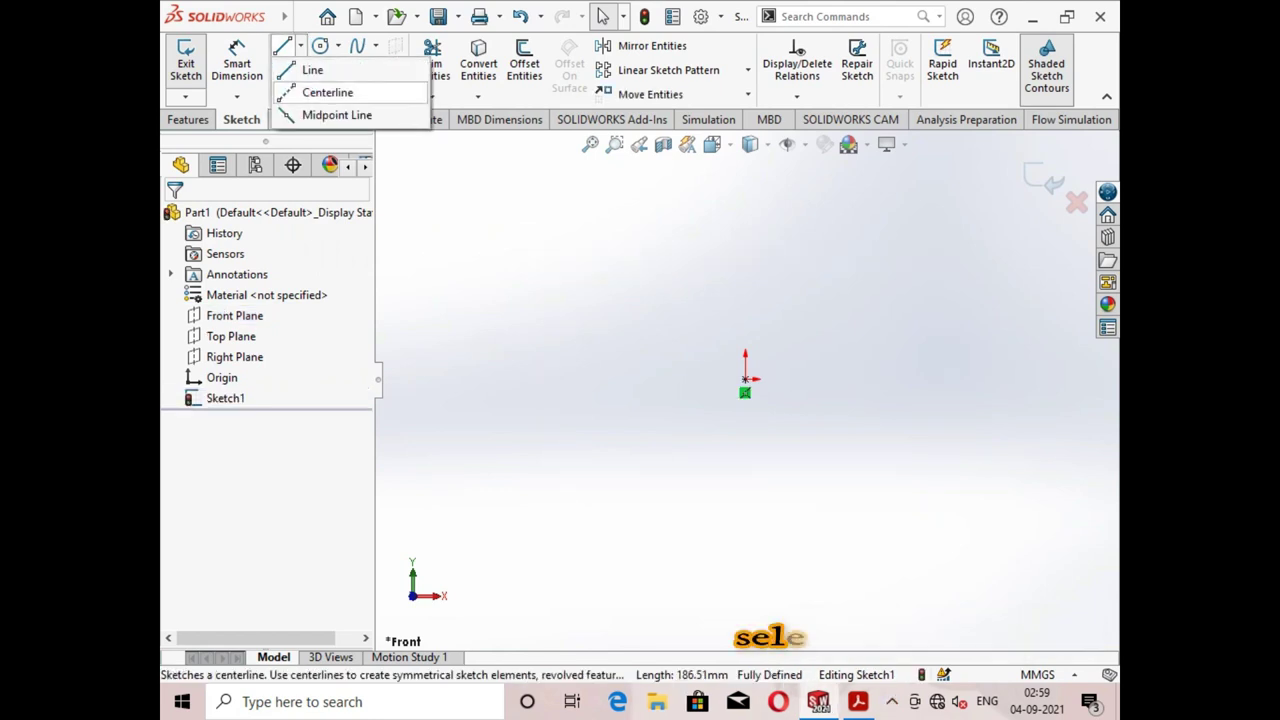
pyautogui.click(325, 114)
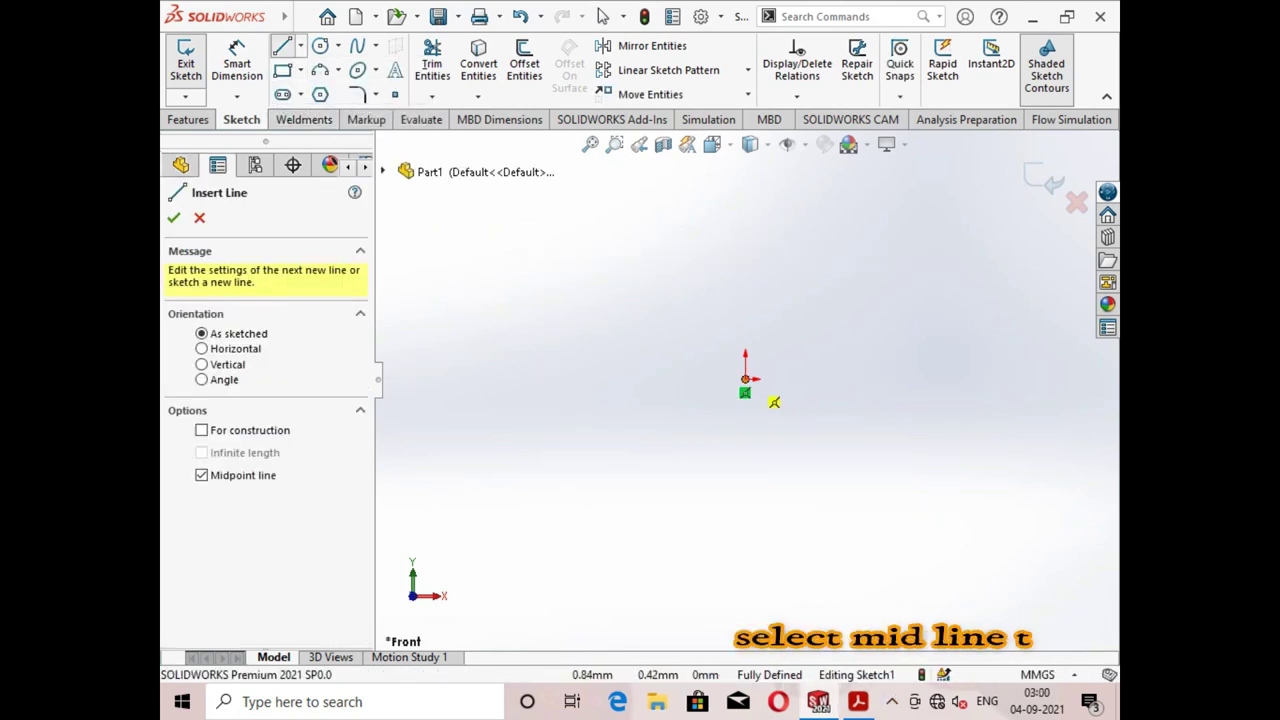
pyautogui.click(745, 379)
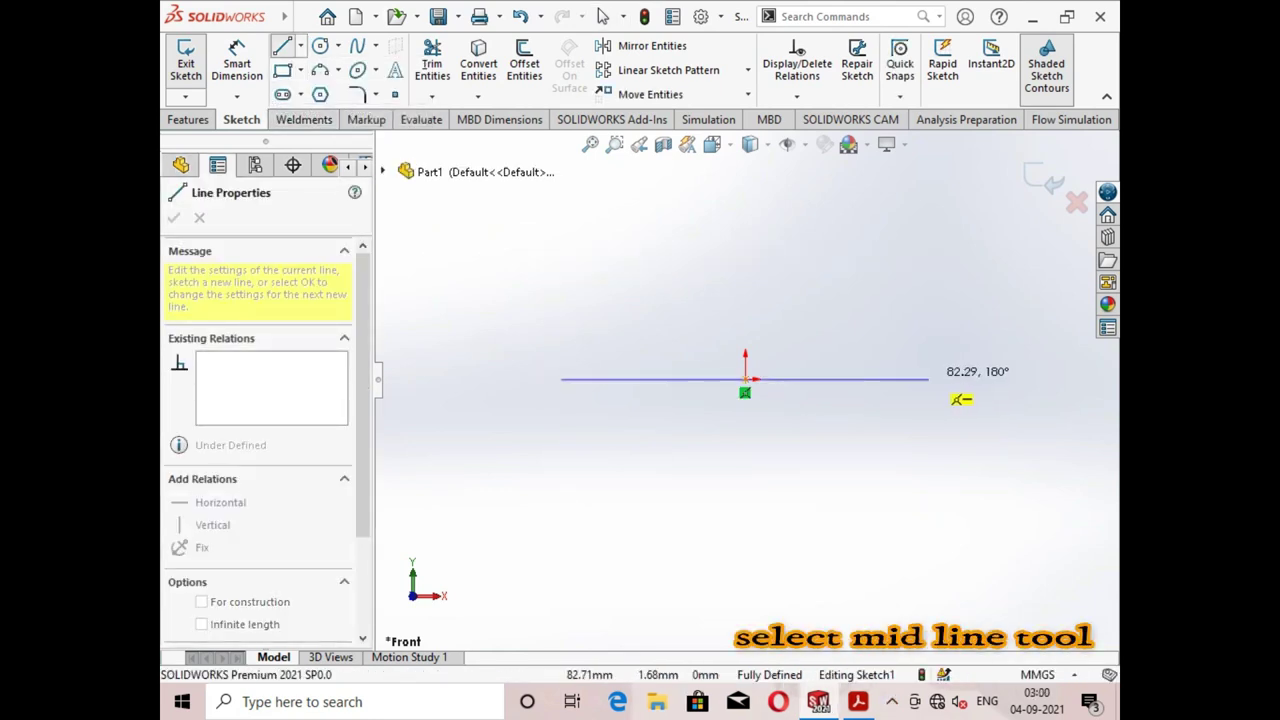
pyautogui.click(957, 398)
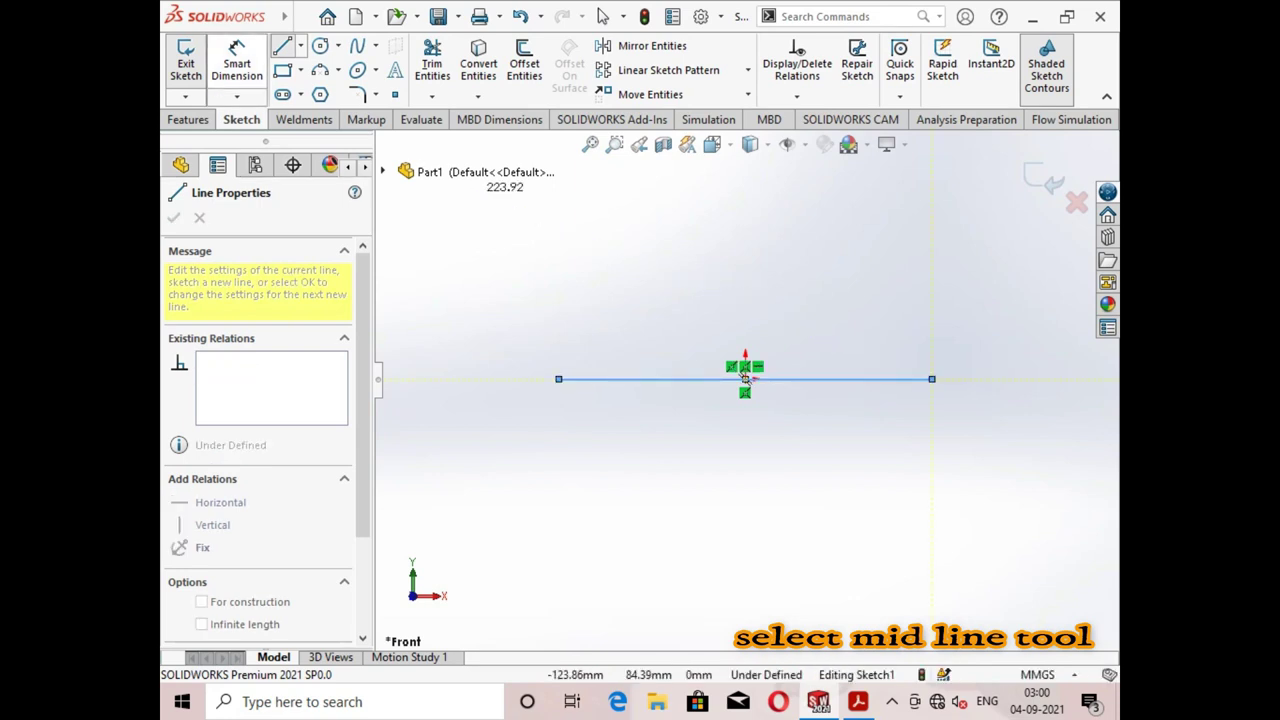
pyautogui.press('Escape')
# Dimension the horizontal line's length to 2500 mm.
pyautogui.click(237, 60)
pyautogui.click(700, 379)
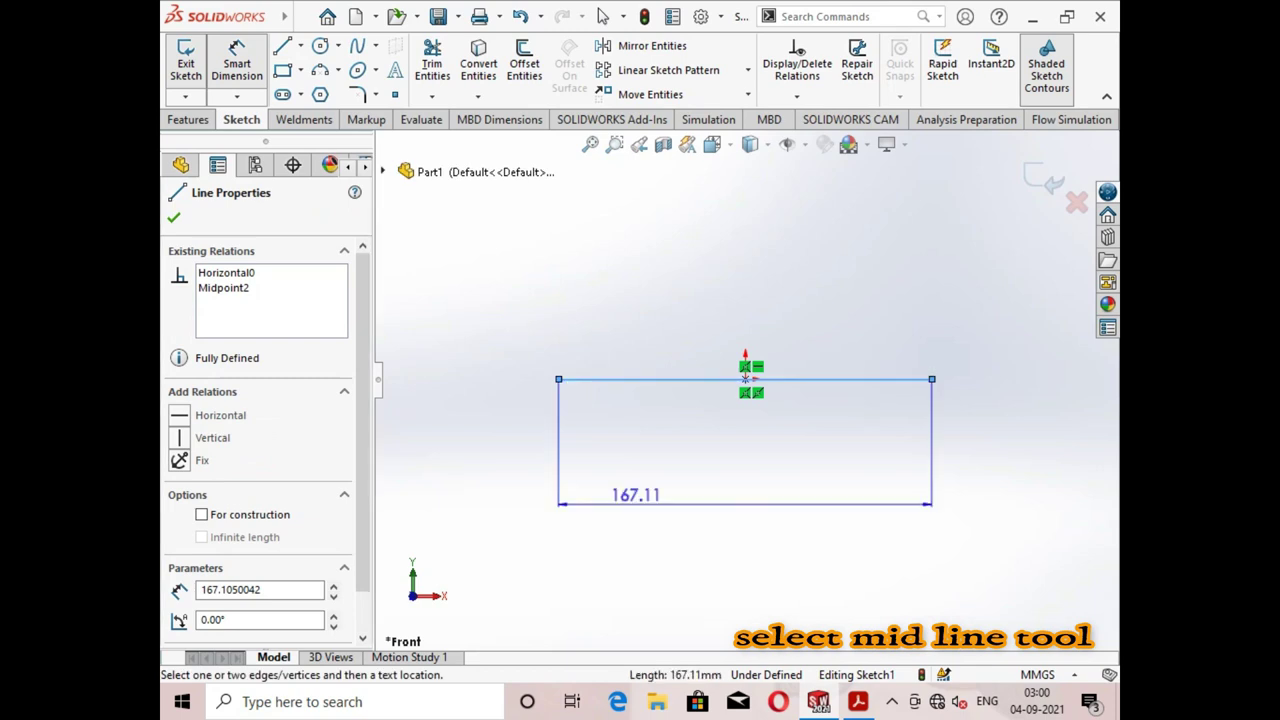
pyautogui.click(640, 505)
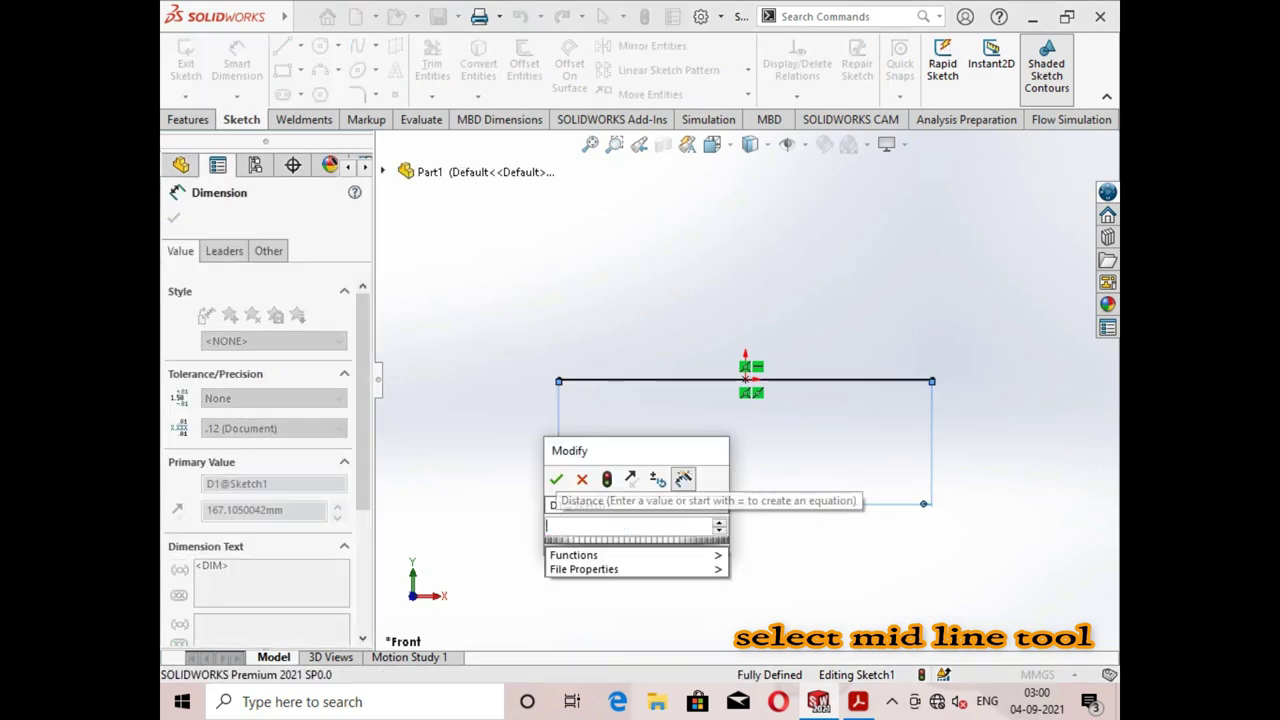
pyautogui.write('20')
pyautogui.press('BackSpace')
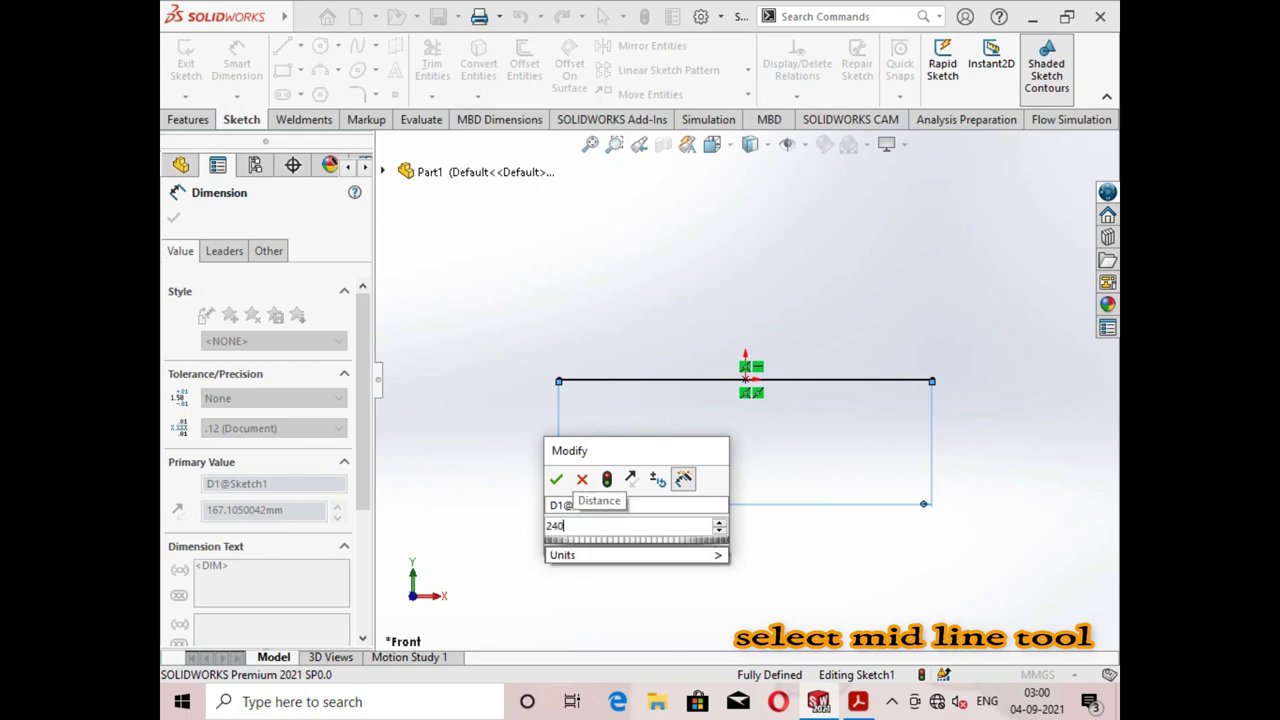
pyautogui.press('BackSpace')
pyautogui.write('5')
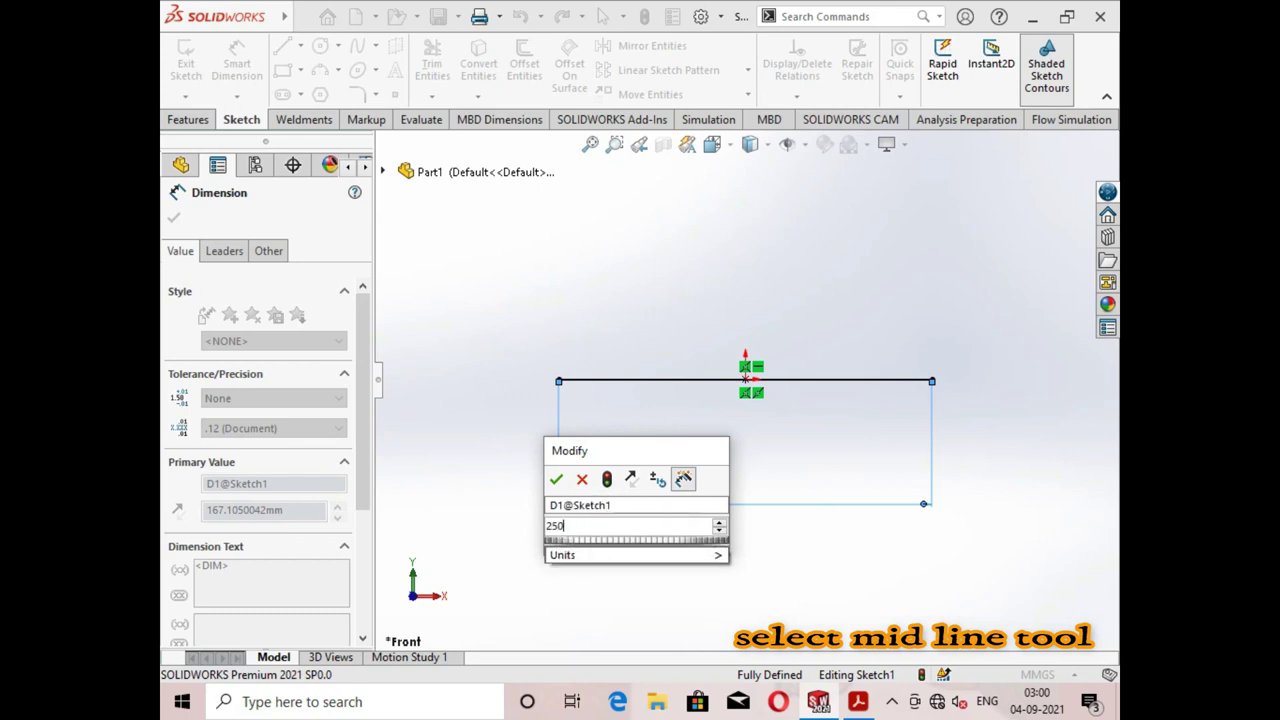
pyautogui.write('0')
pyautogui.press('Return')
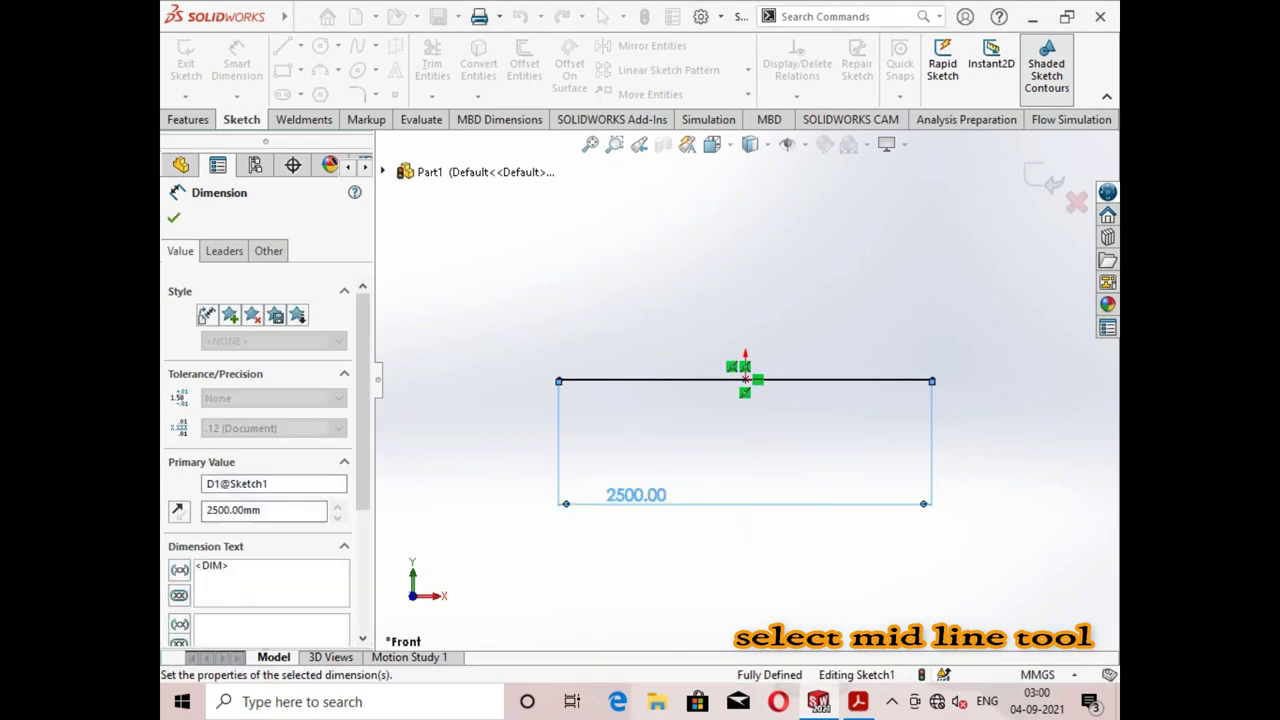
pyautogui.click(320, 70)
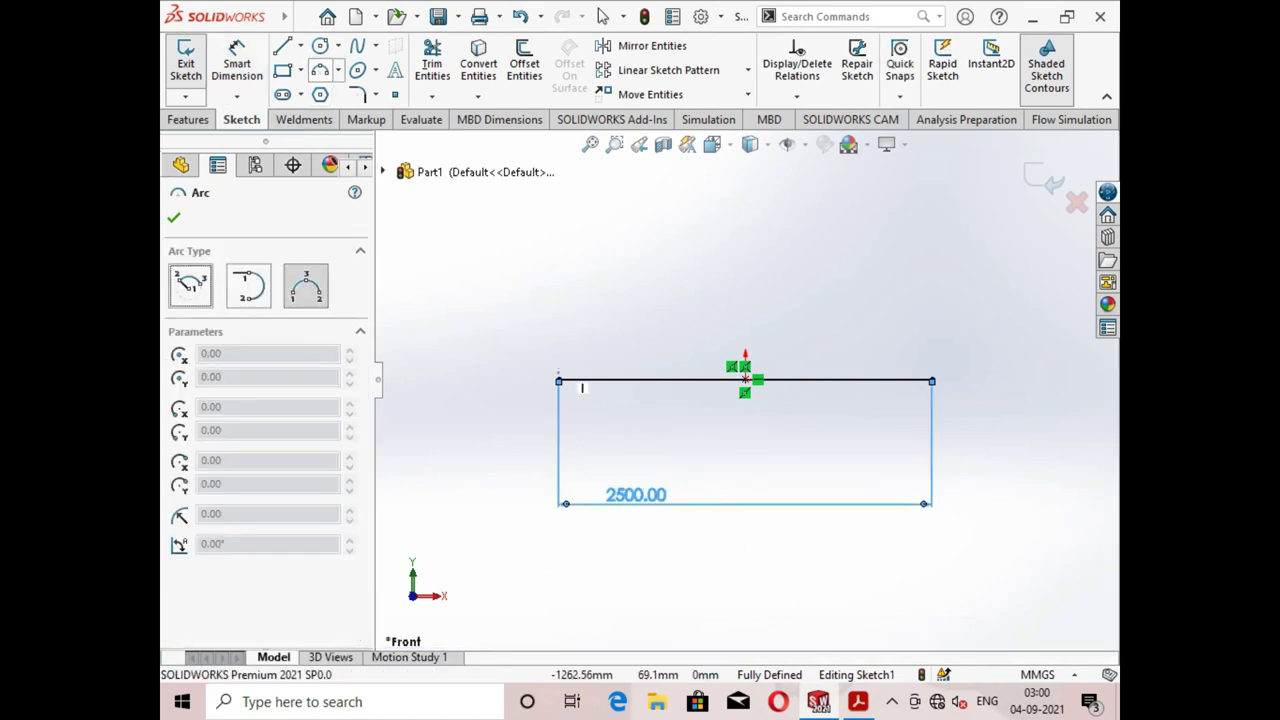
# Draw a 3-point arc spanning the base line from its left end to its right end.
pyautogui.click(558, 379)
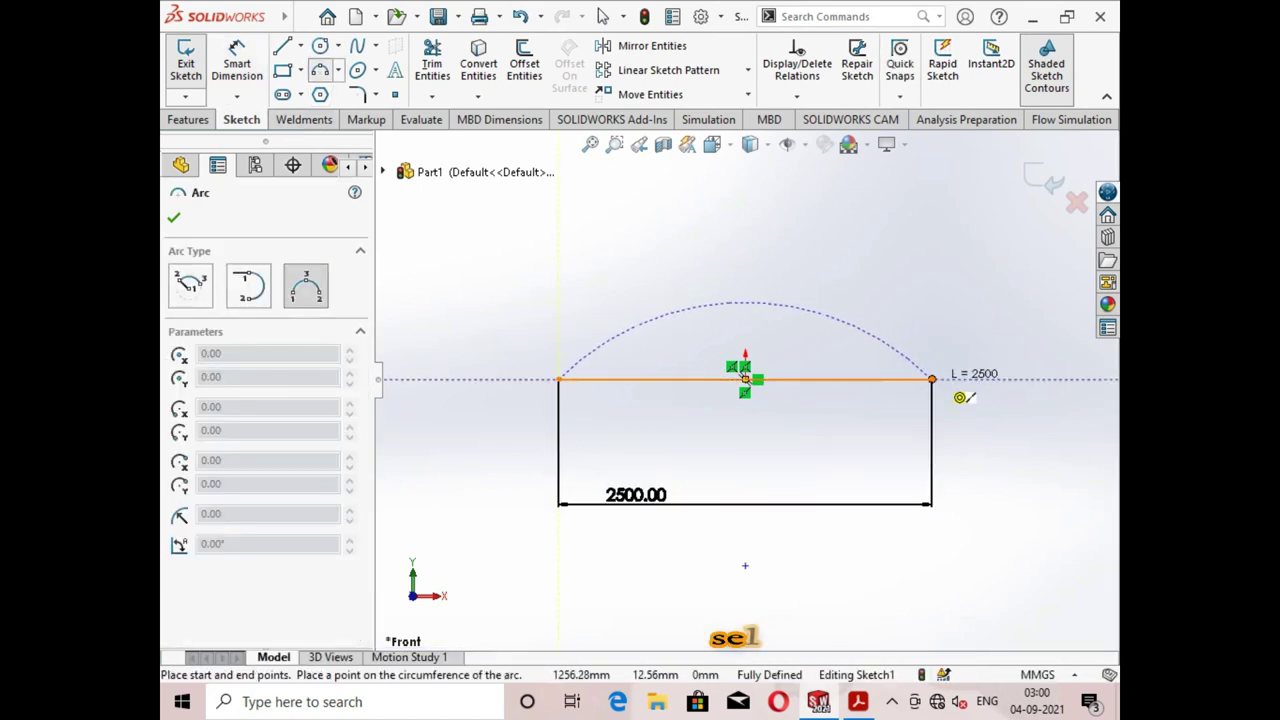
pyautogui.click(932, 379)
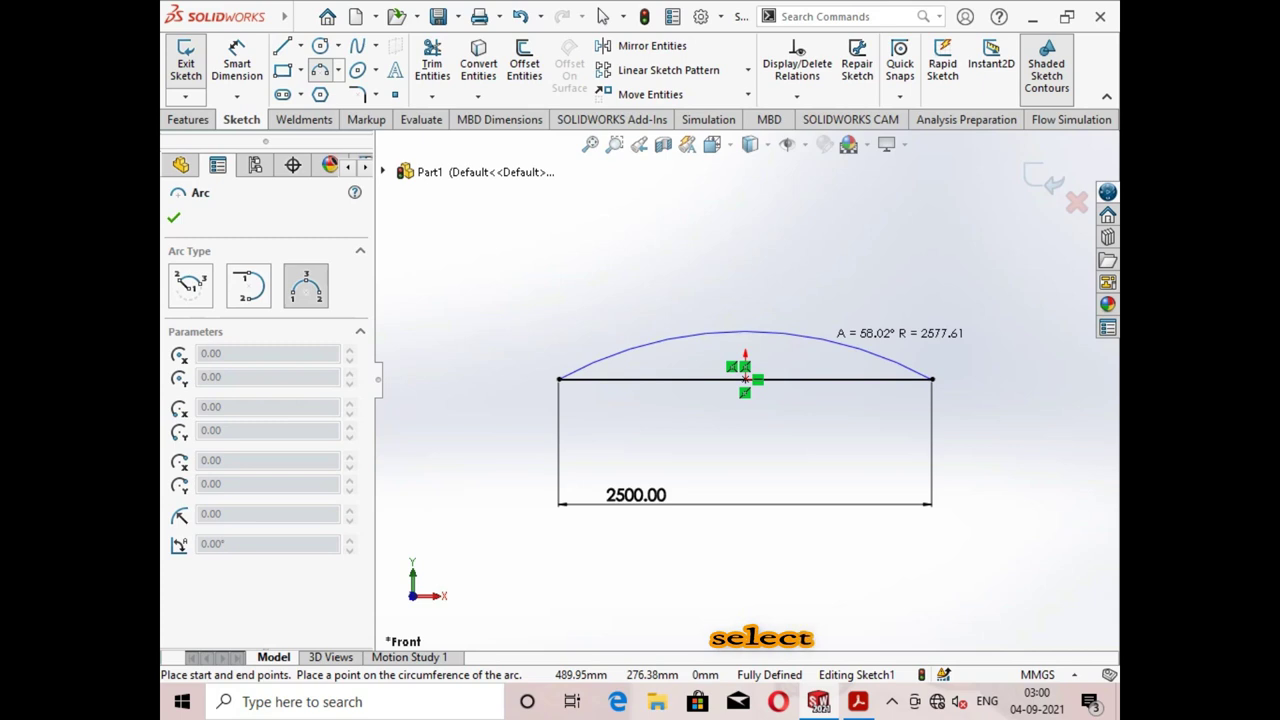
pyautogui.click(743, 331)
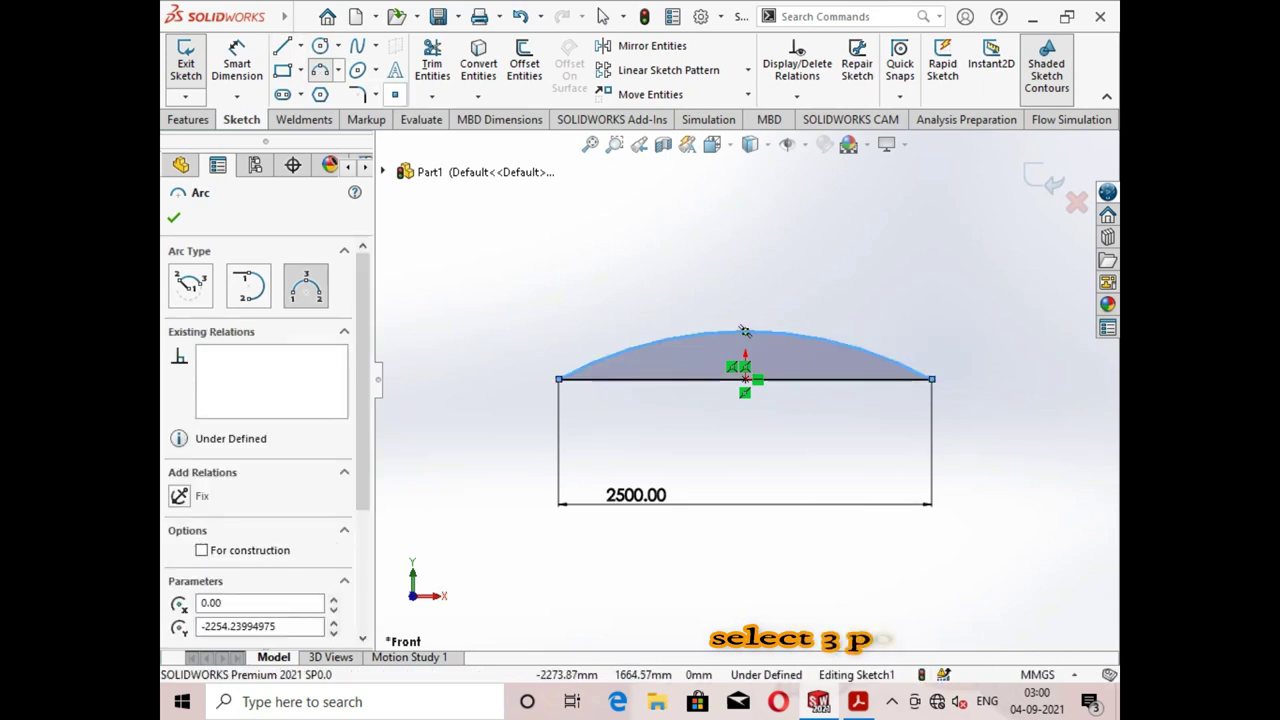
# Add a point and a vertical line up to the arc, then trim off the right overhang.
pyautogui.click(395, 94)
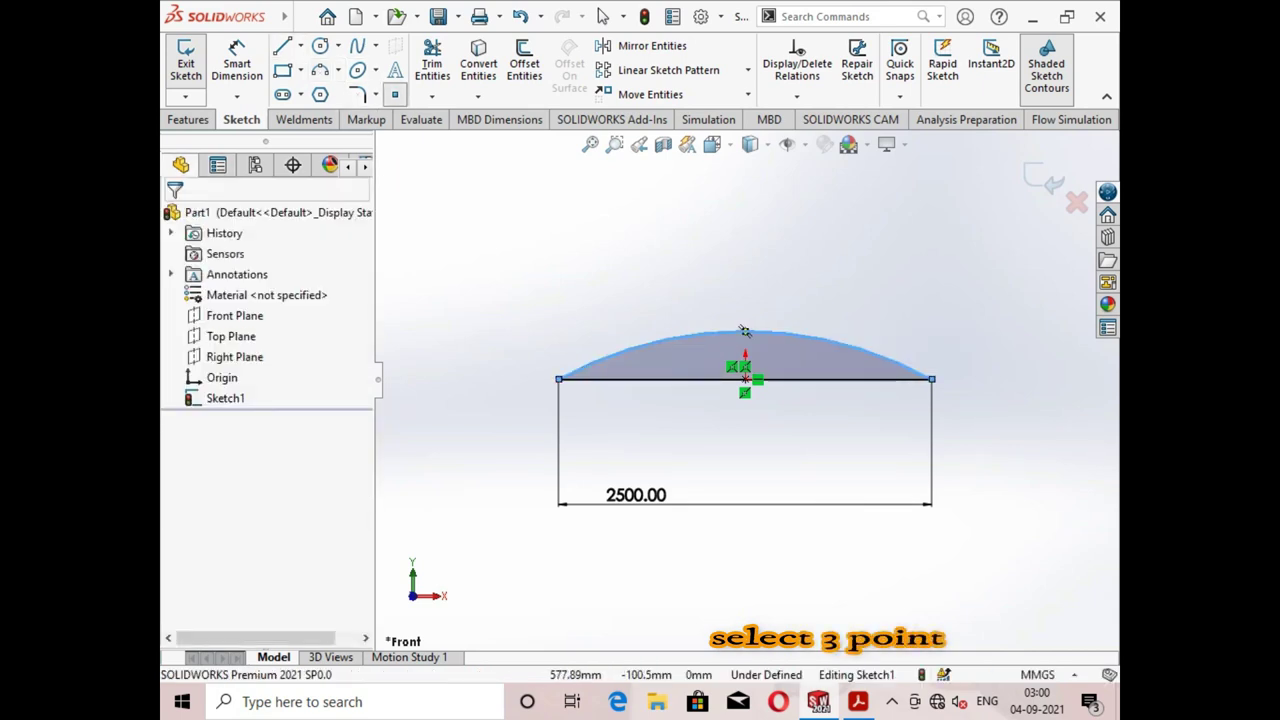
pyautogui.click(880, 400)
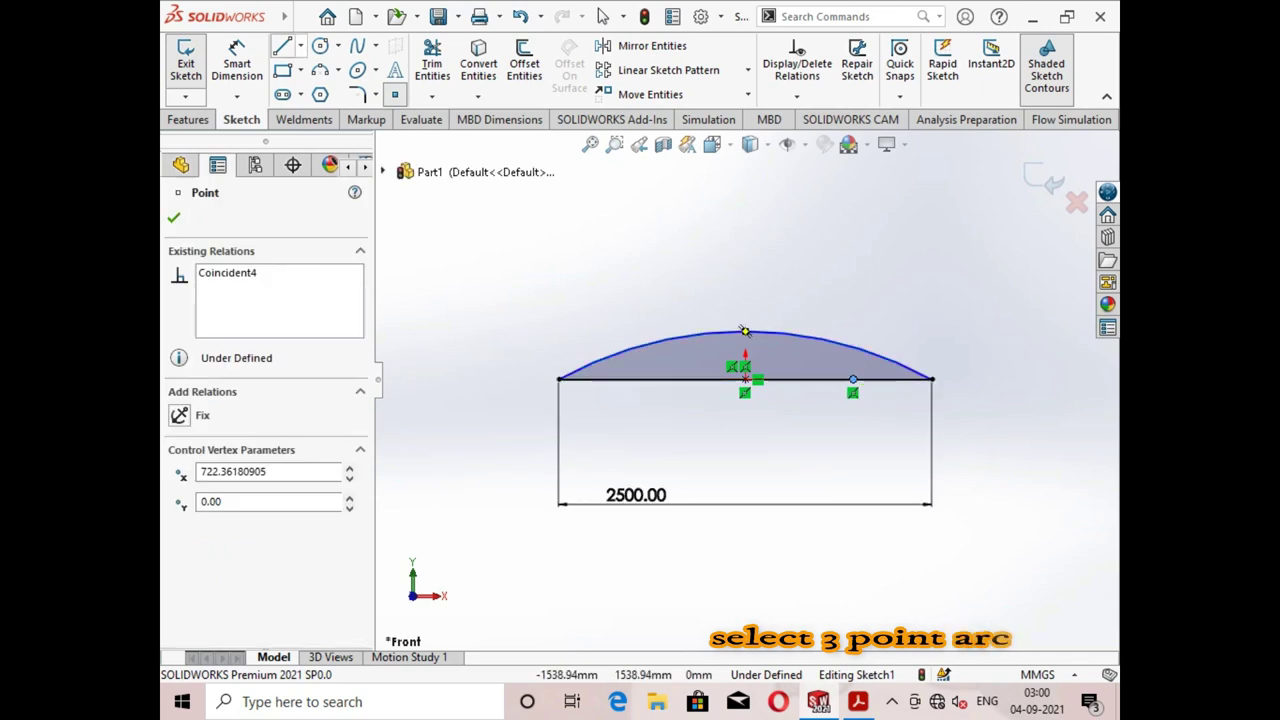
pyautogui.press('l')
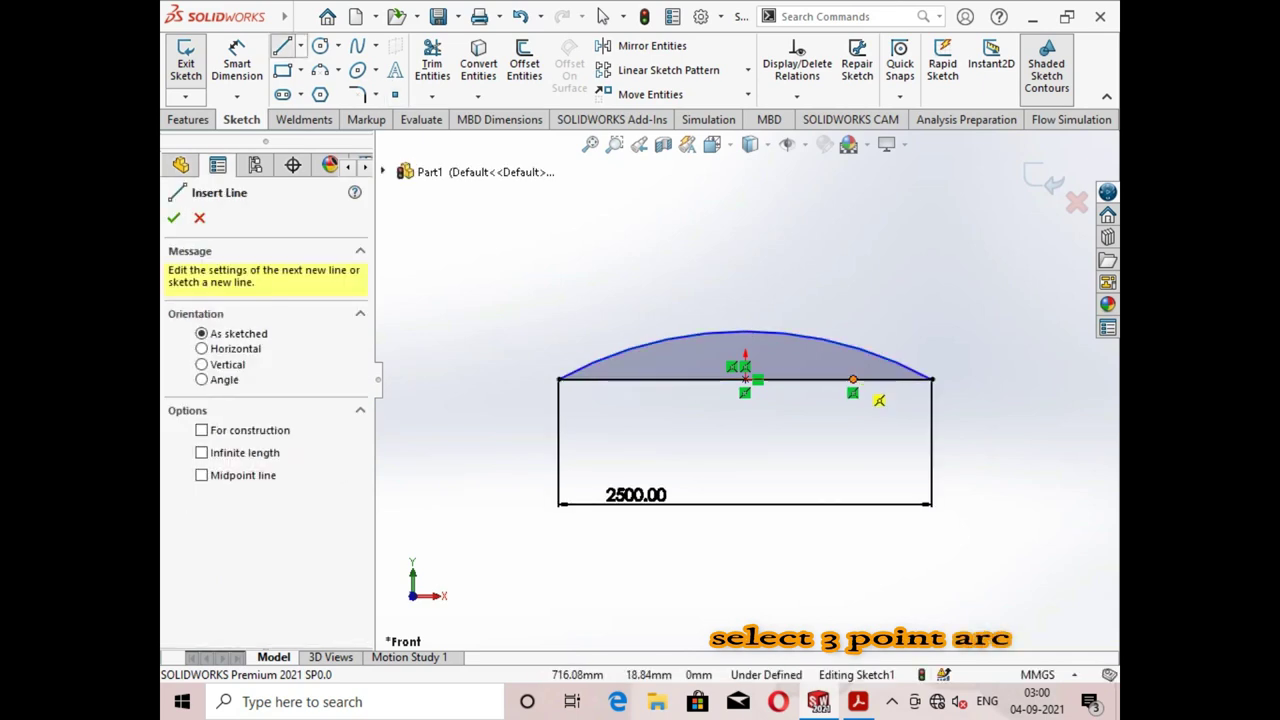
pyautogui.click(852, 379)
pyautogui.click(852, 346)
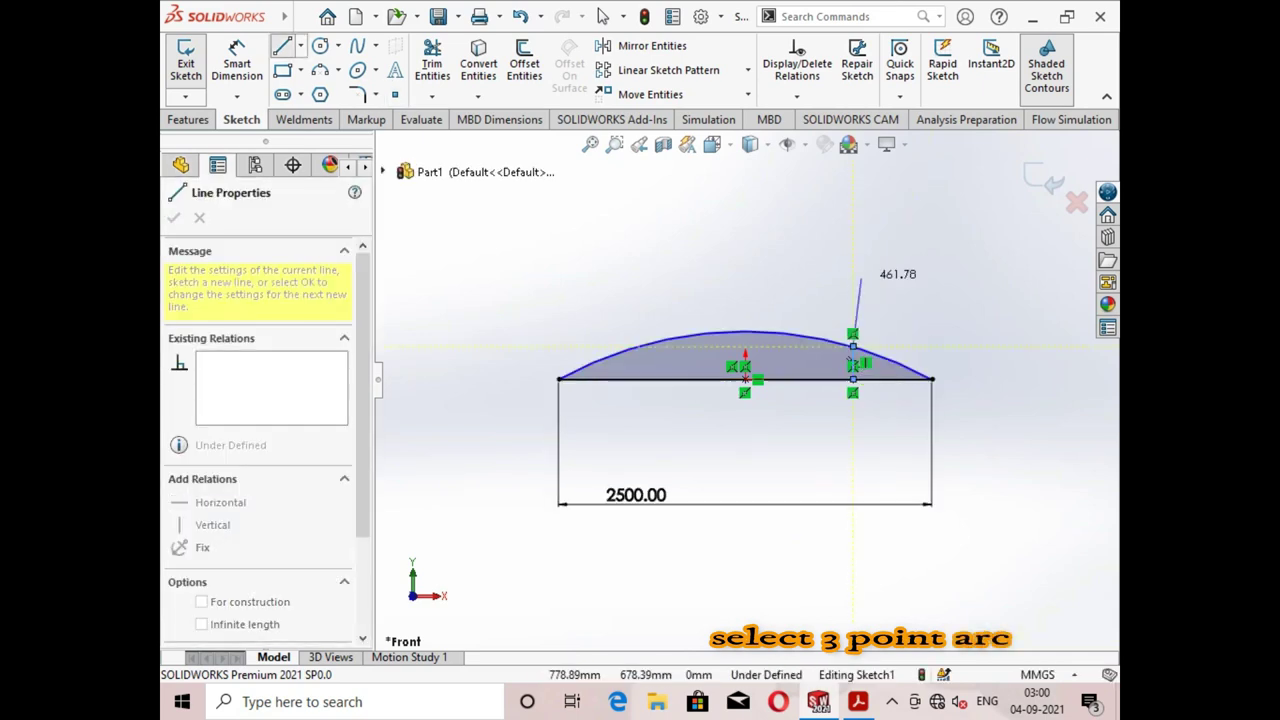
pyautogui.press('Escape')
pyautogui.press('Escape')
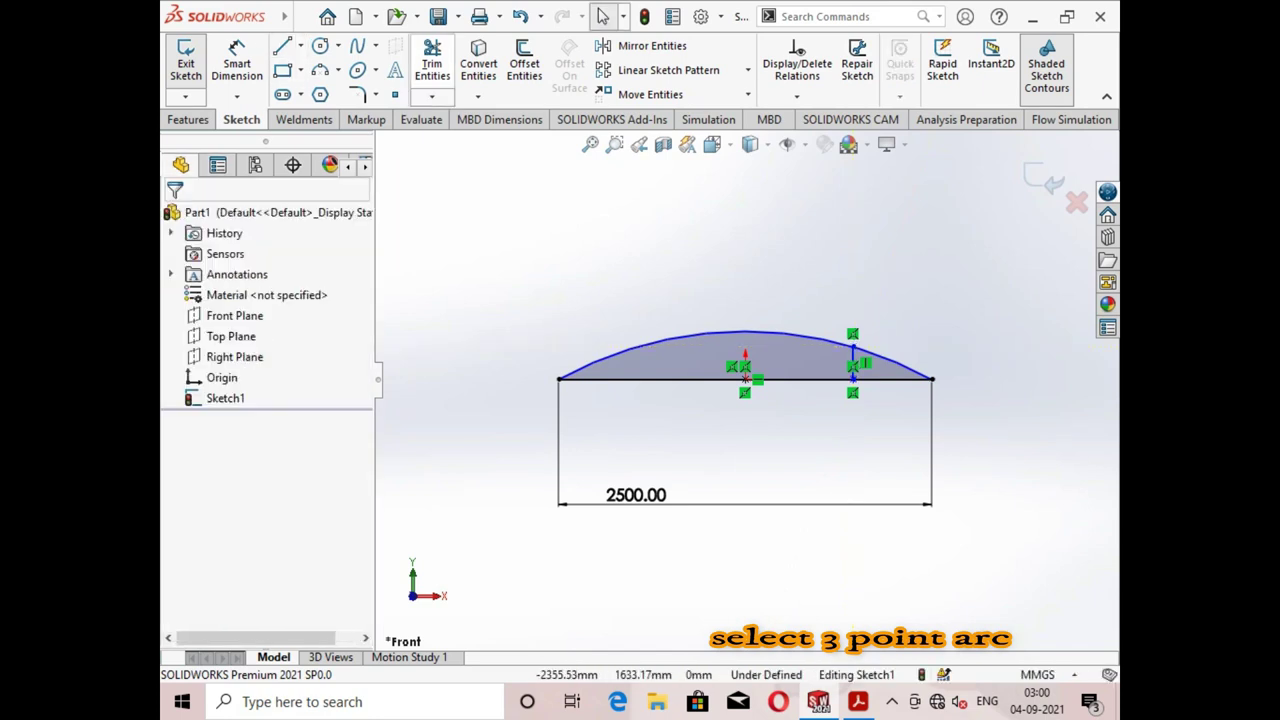
pyautogui.click(432, 62)
pyautogui.moveTo(905, 335); pyautogui.dragTo(905, 379)
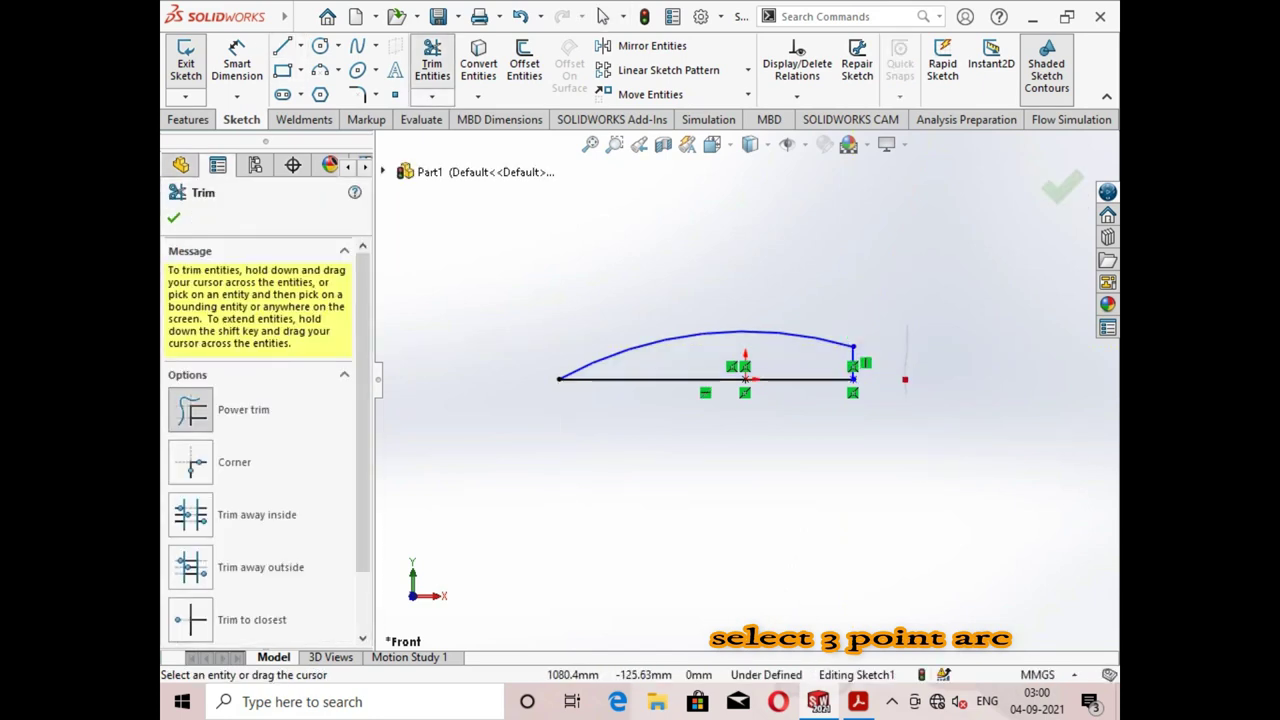
# Dimension the vertical end edge to 91.47 mm.
pyautogui.press('Escape')
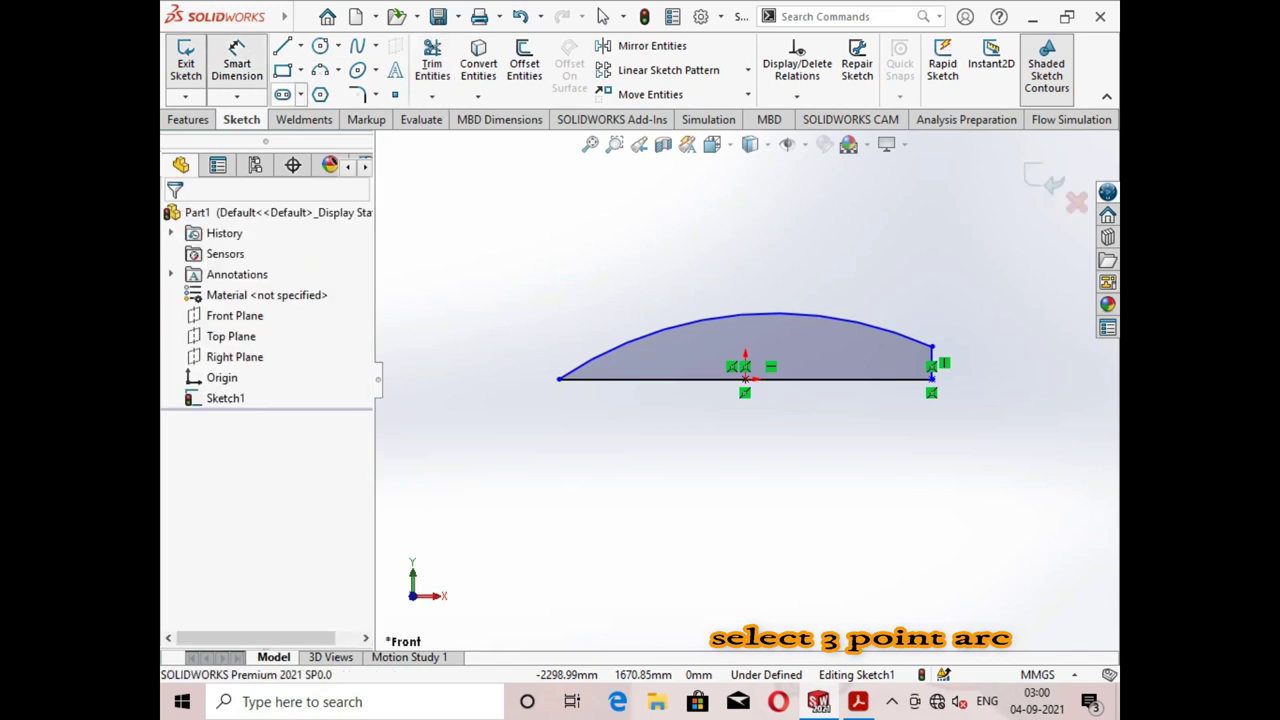
pyautogui.scroll(-2, 980, 340)
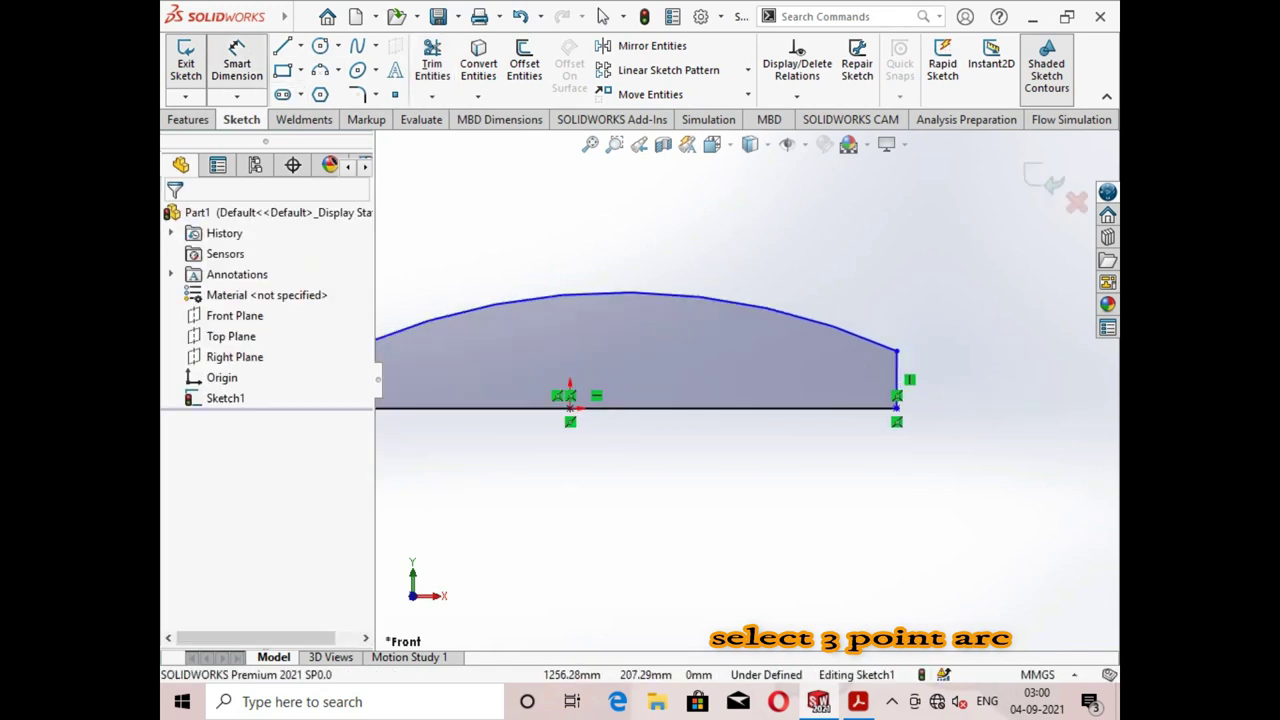
pyautogui.scroll(-2, 980, 340)
pyautogui.click(879, 385)
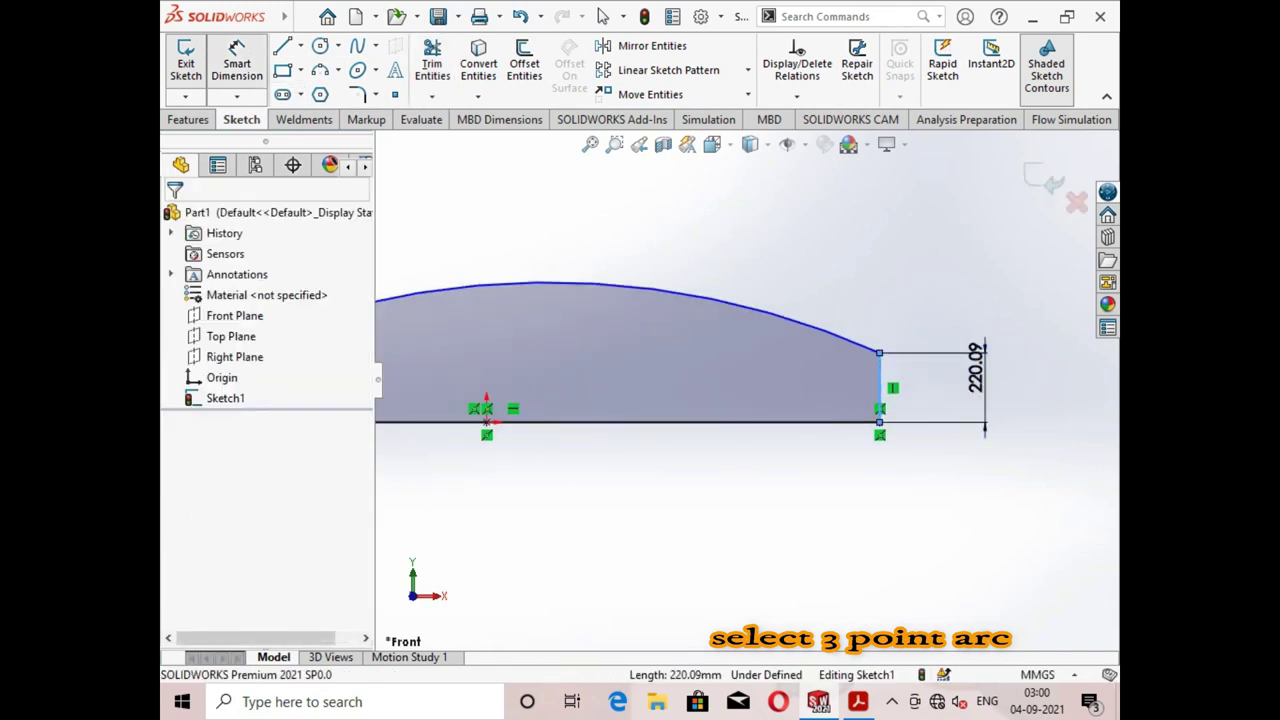
pyautogui.click(985, 380)
pyautogui.write('=')
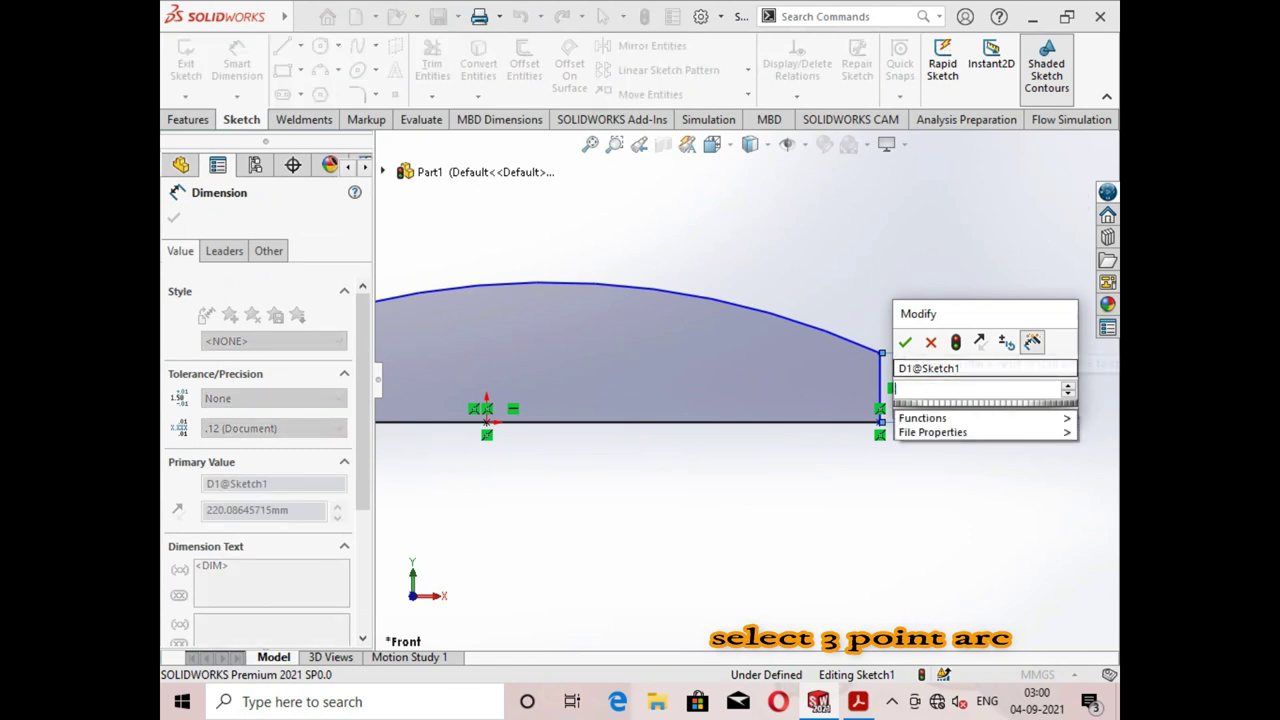
pyautogui.write('91')
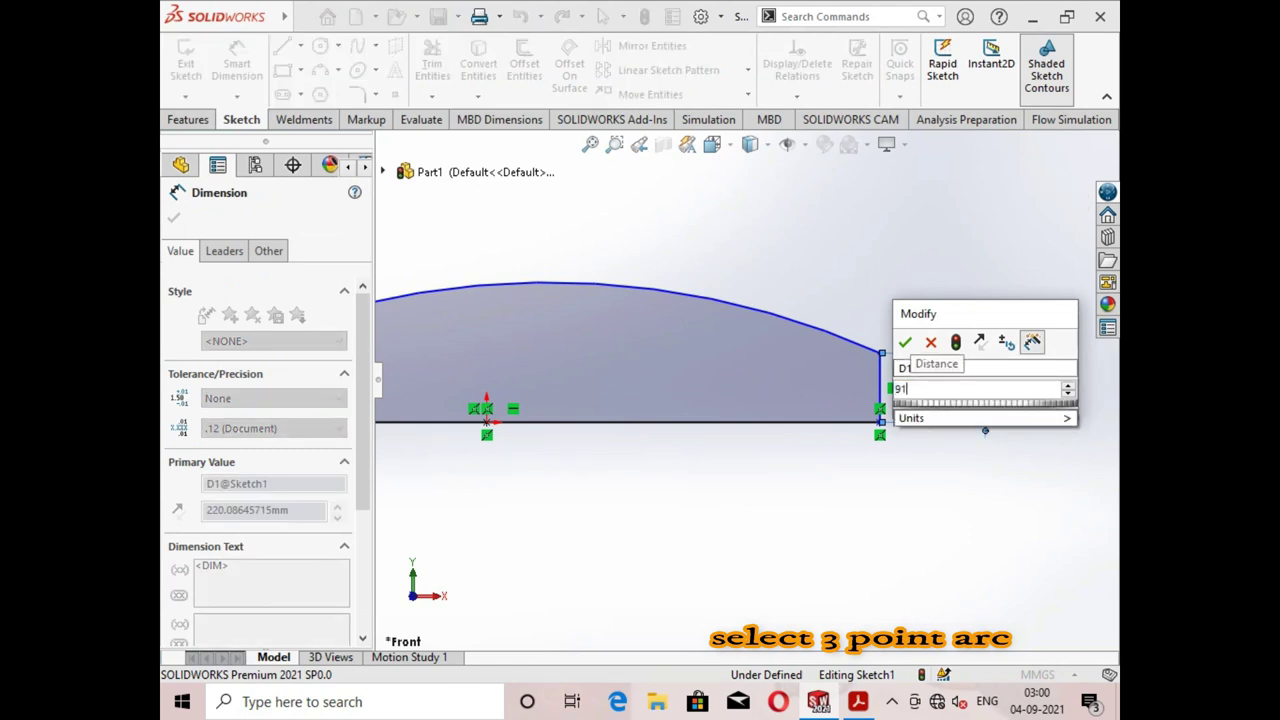
pyautogui.write('.47')
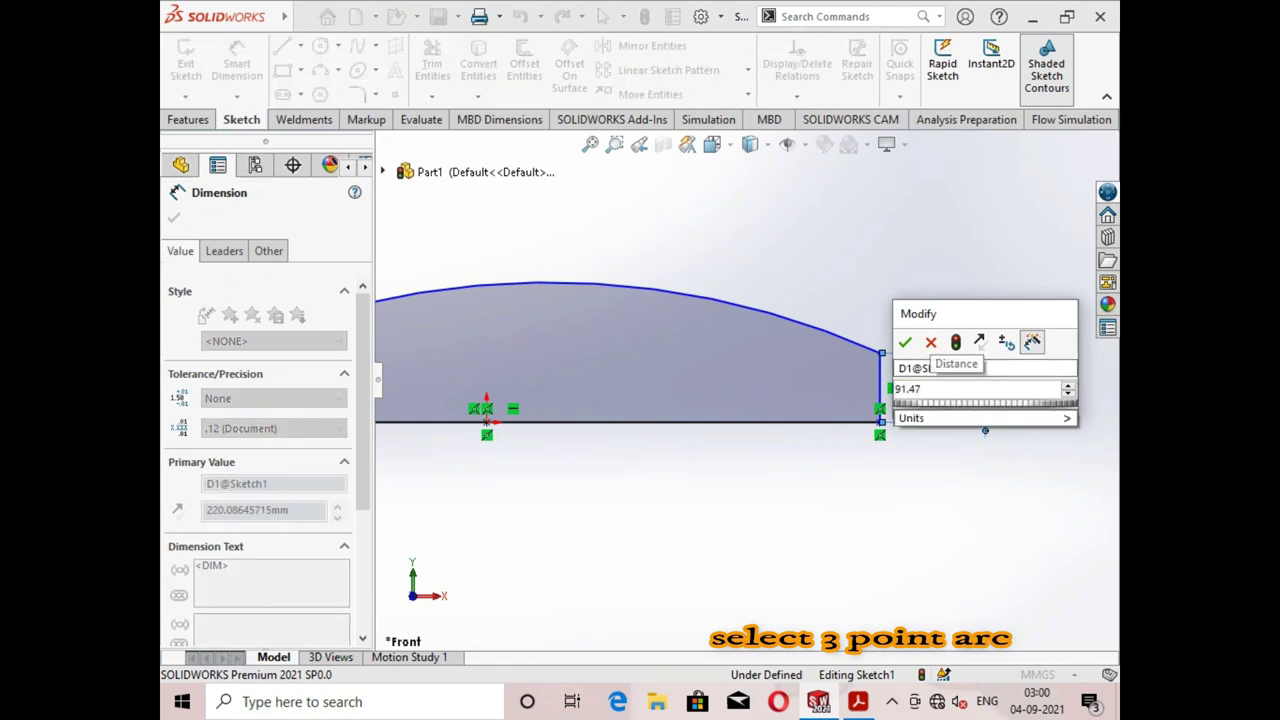
pyautogui.press('Return')
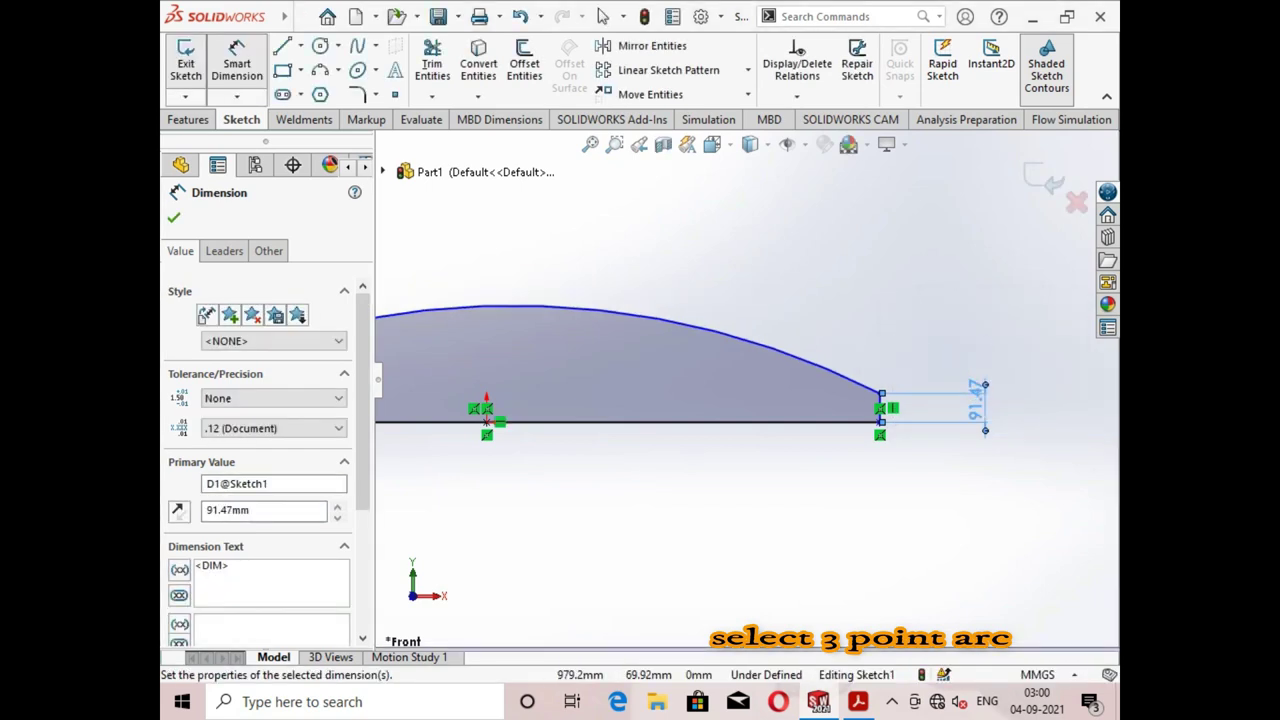
# Dimension the bottom line's length to 2000 mm.
pyautogui.scroll(1, 745, 379)
pyautogui.click(715, 414)
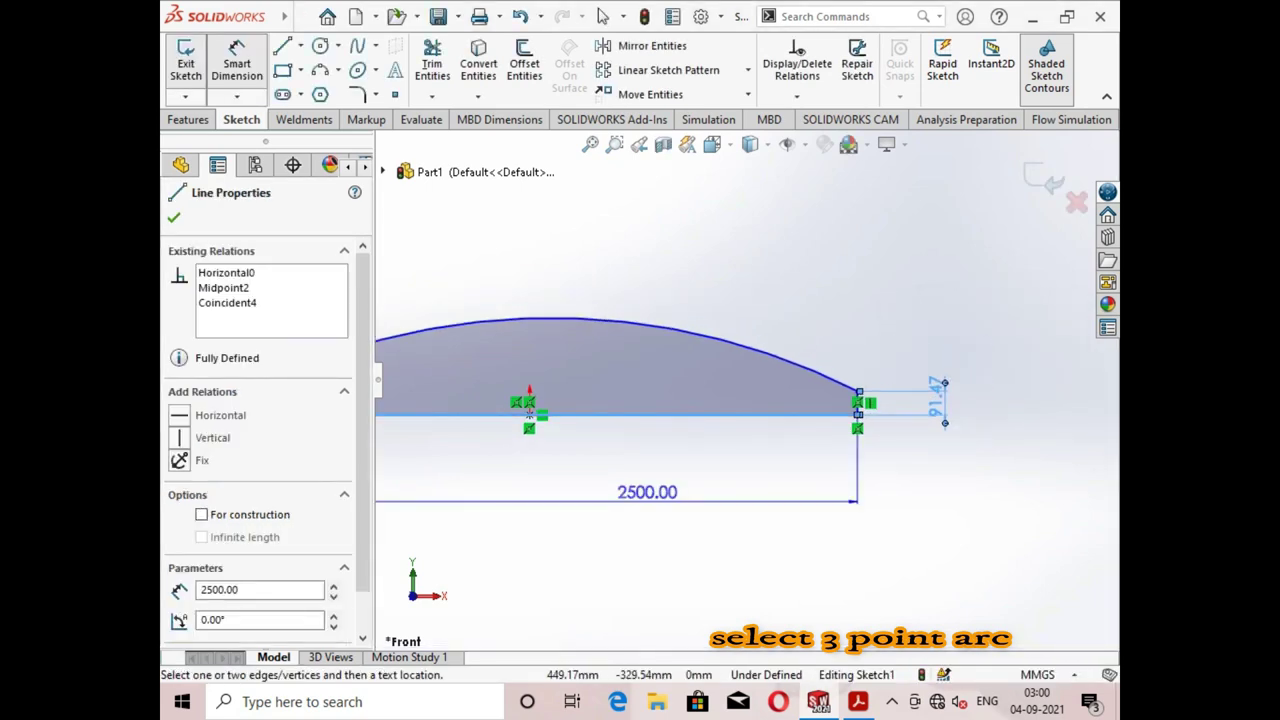
pyautogui.click(852, 500)
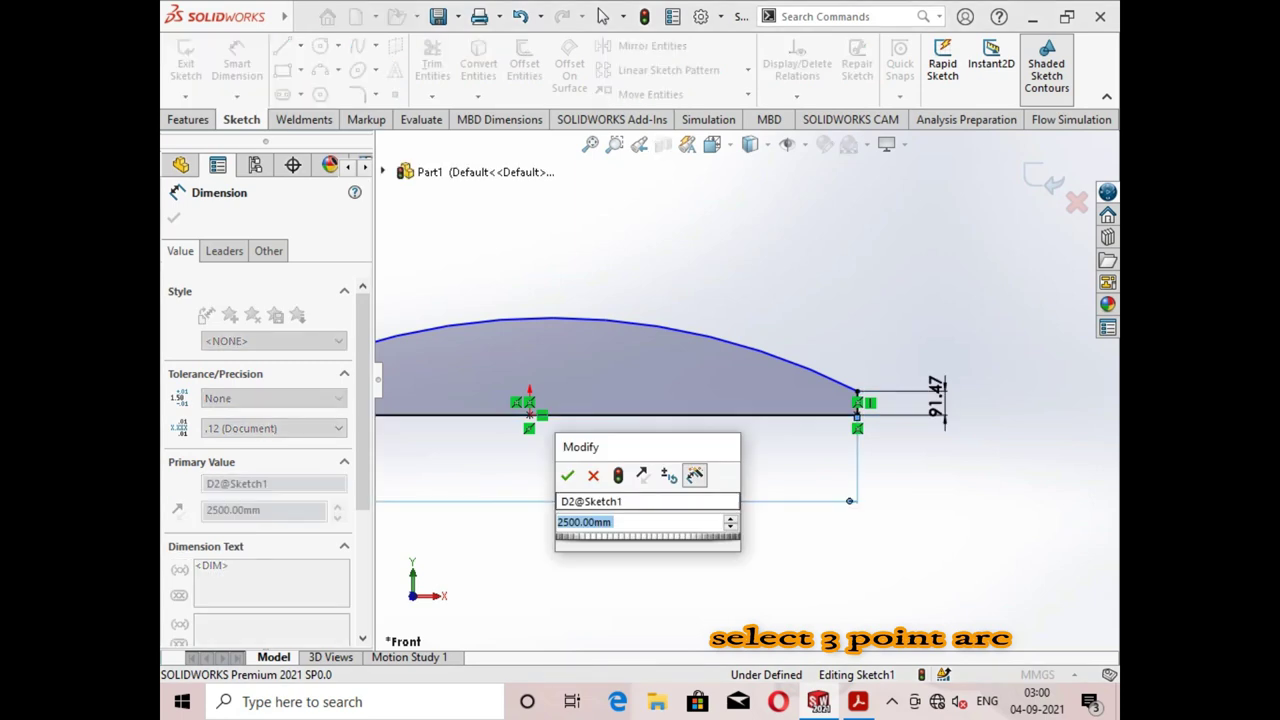
pyautogui.write('20')
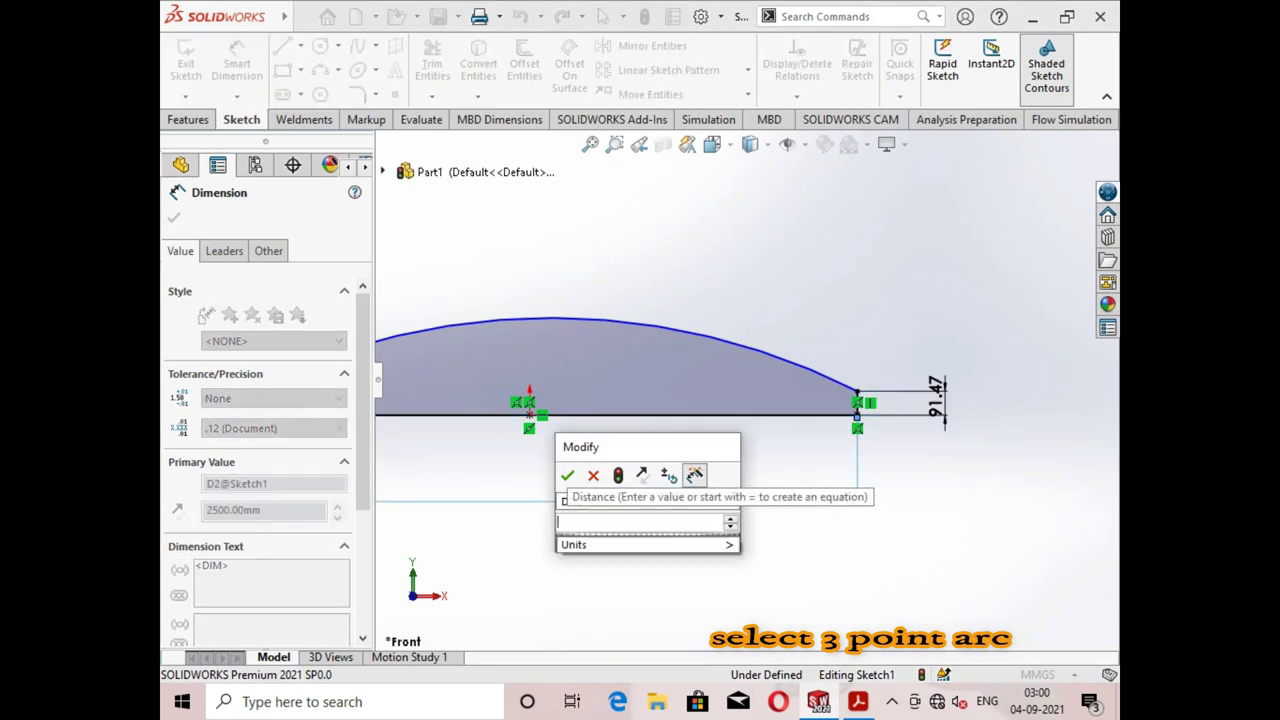
pyautogui.write('00')
pyautogui.press('Return')
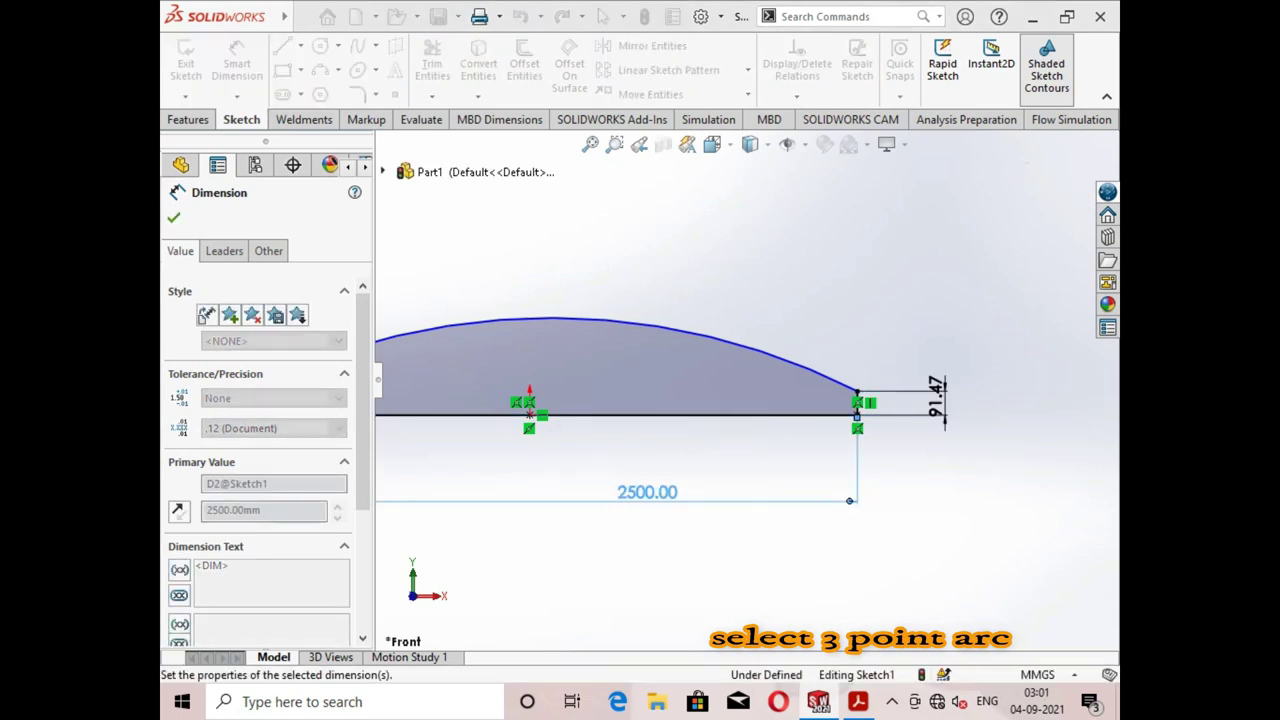
# Set the arc's radius dimension to R4711 mm.
pyautogui.scroll(2, 744, 382)
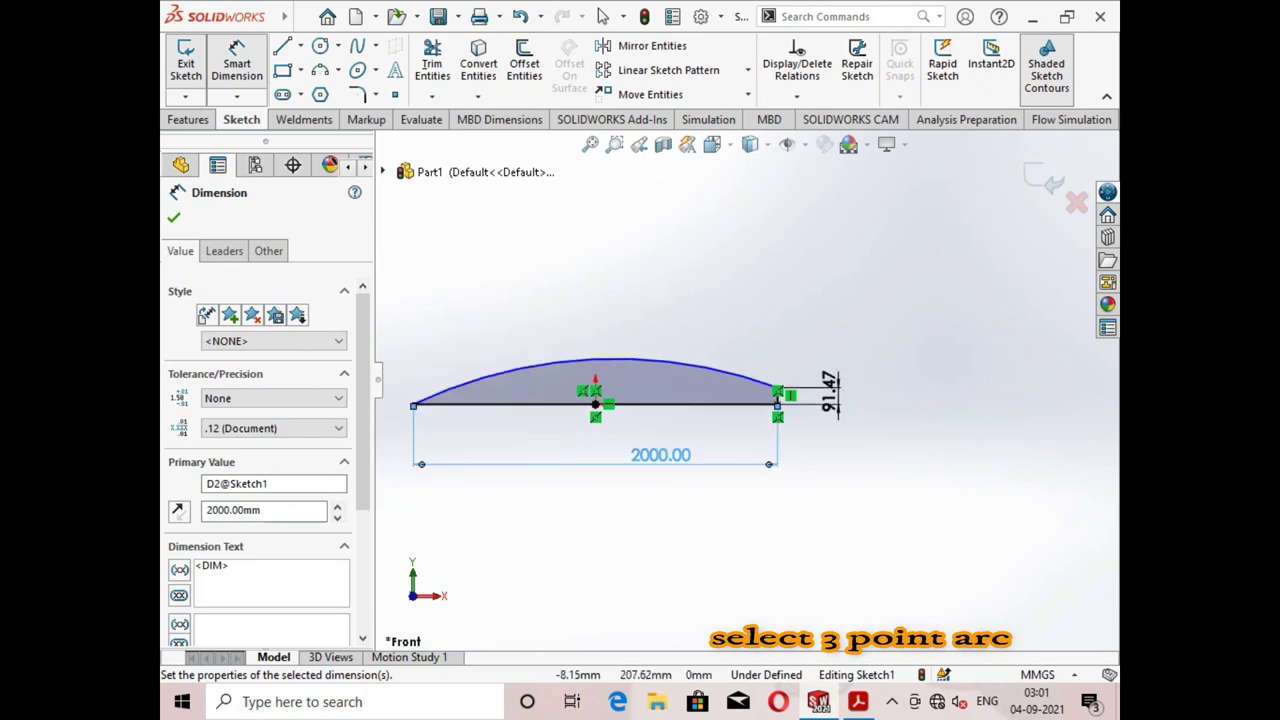
pyautogui.click(628, 359)
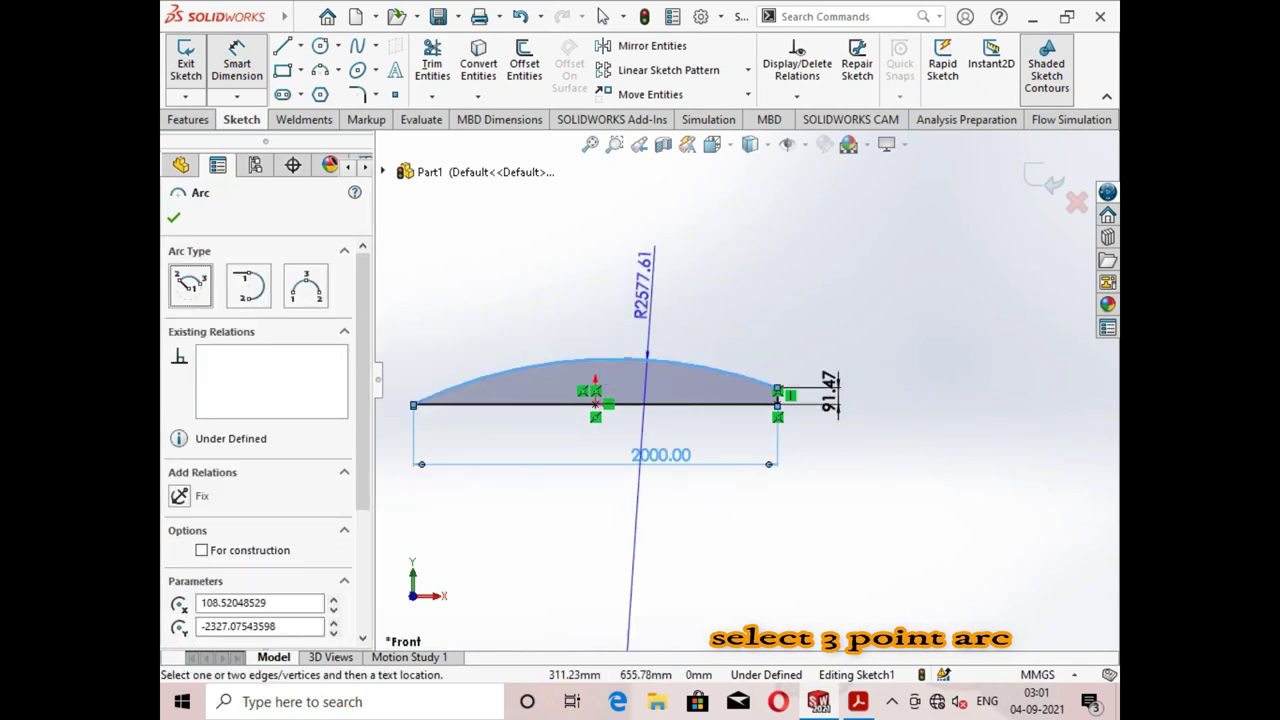
pyautogui.click(645, 268)
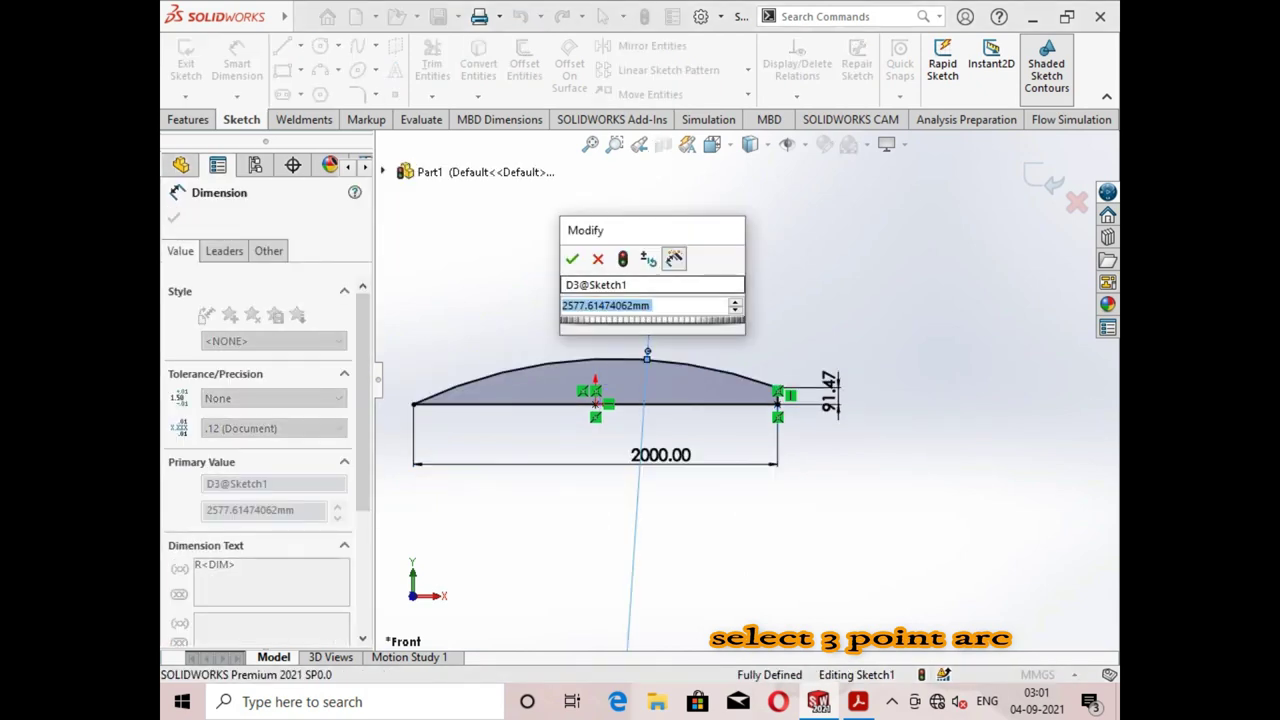
pyautogui.press('BackSpace')
pyautogui.write('4711')
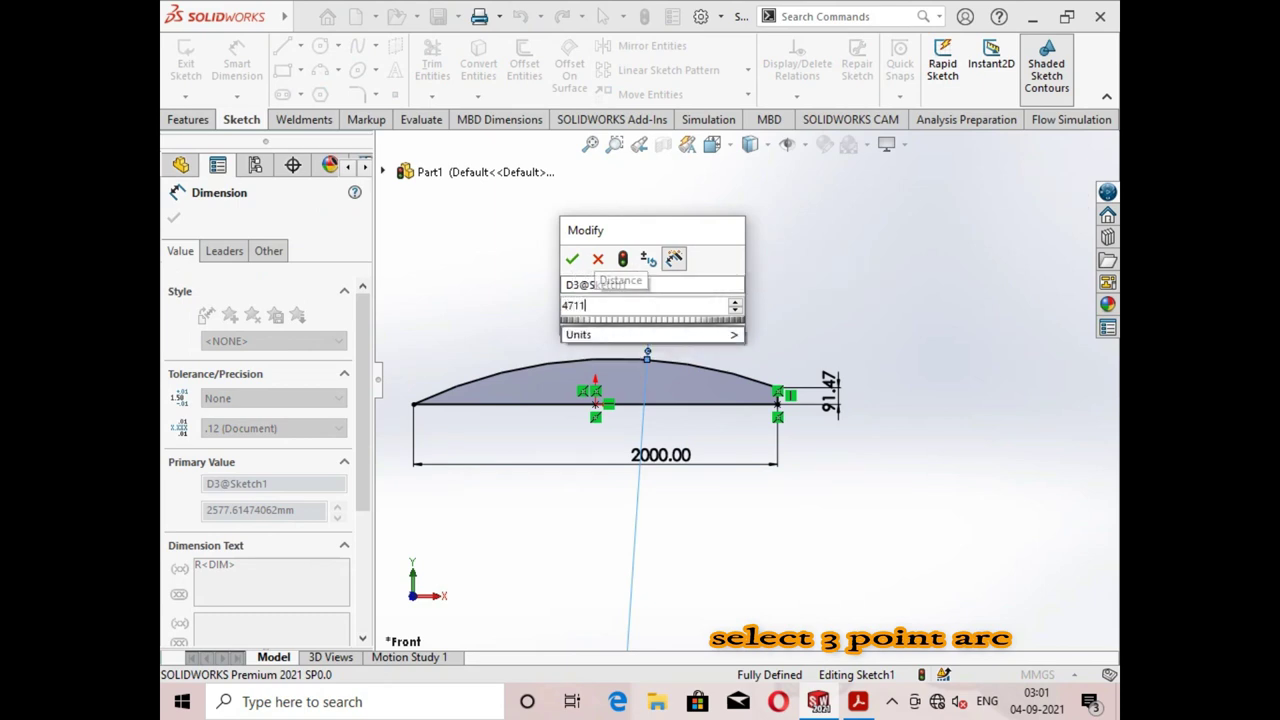
pyautogui.press('Return')
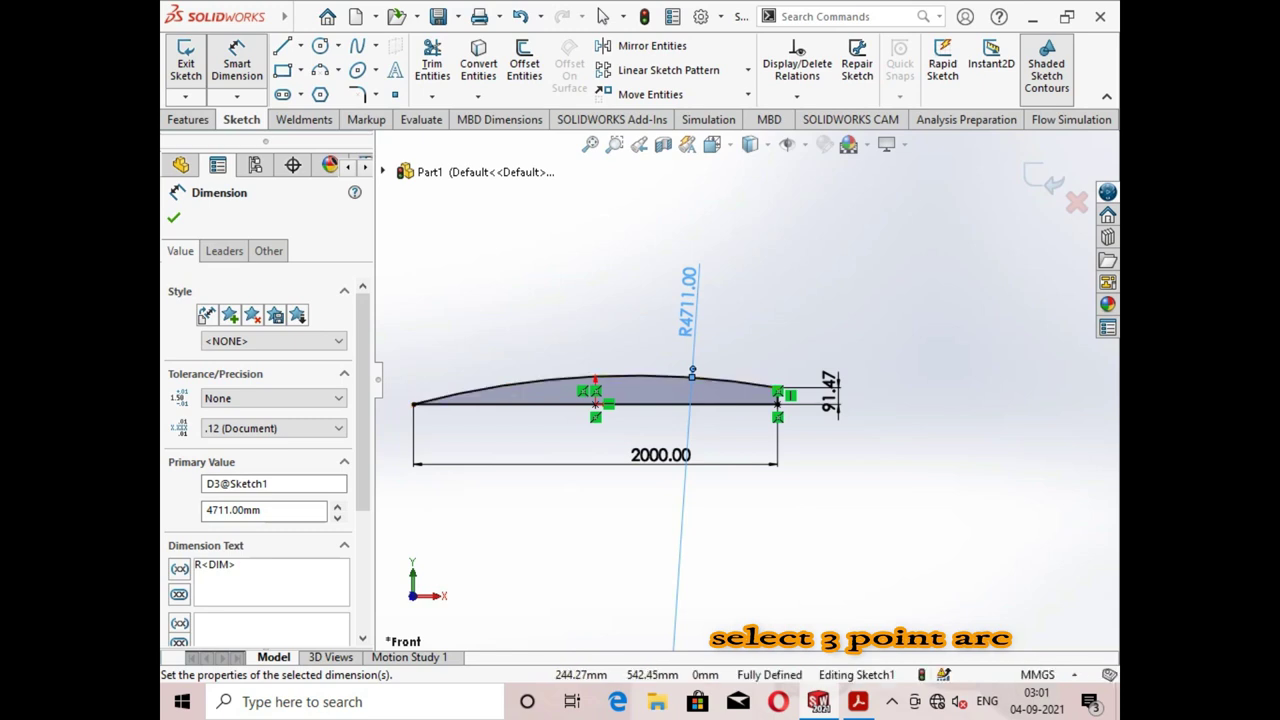
# Exit Sketch1, keeping its changes.
pyautogui.scroll(-1, 573, 403)
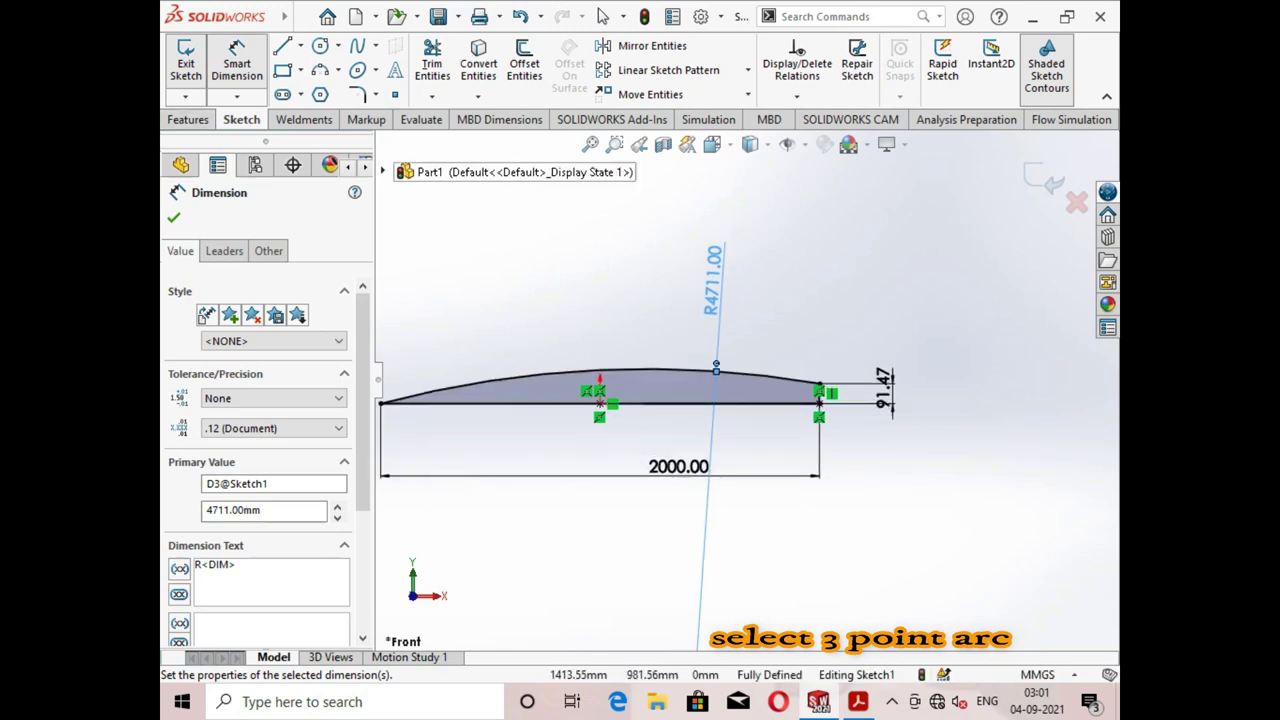
pyautogui.click(1076, 202)
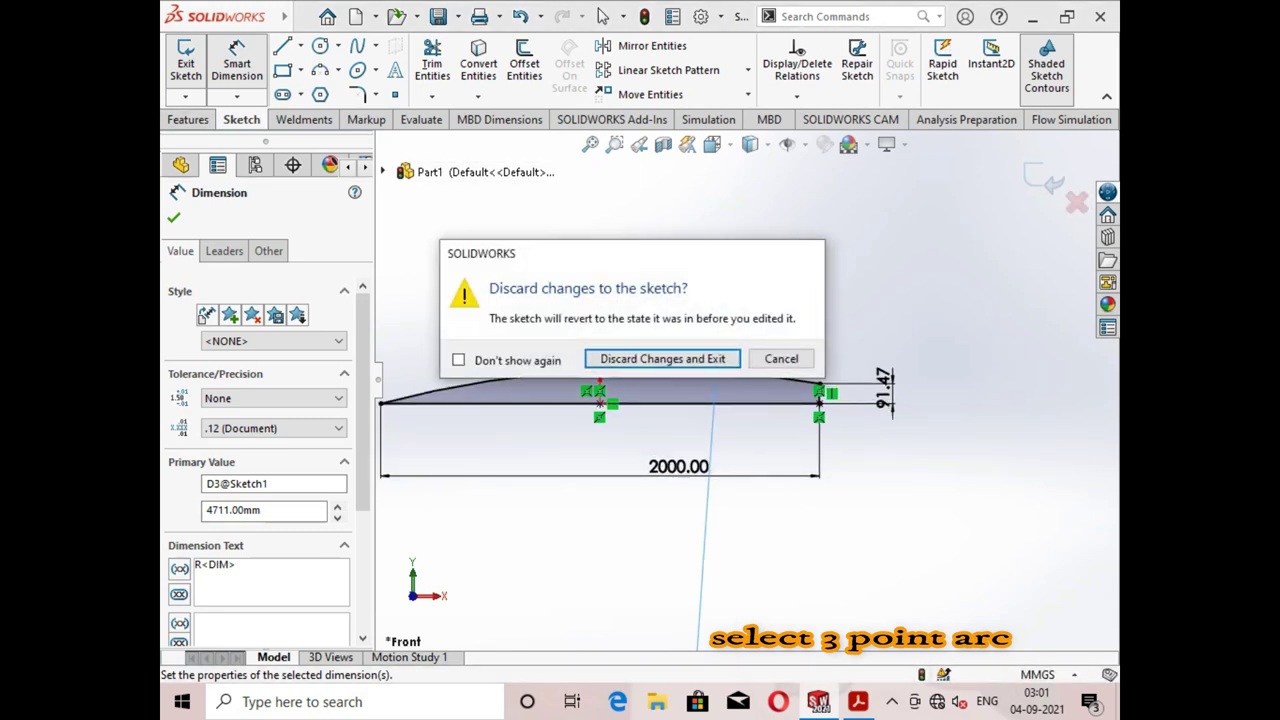
pyautogui.click(808, 248)
pyautogui.press('Escape')
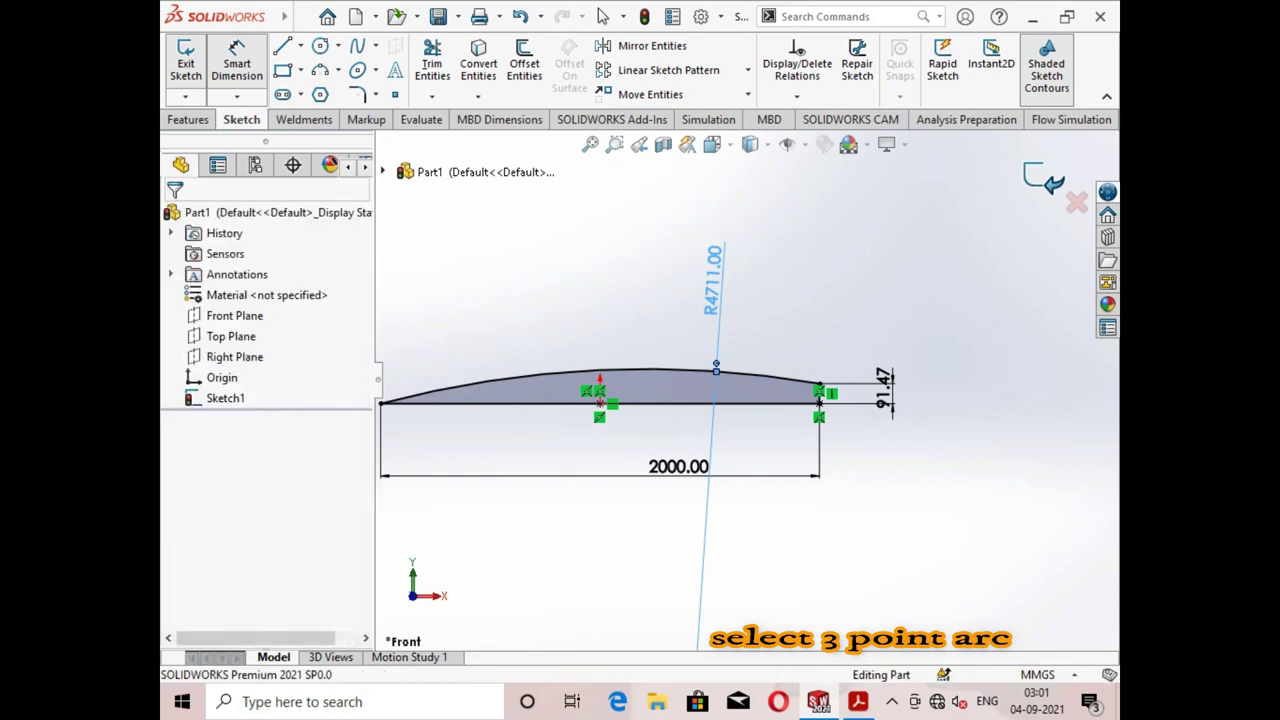
pyautogui.click(1043, 177)
pyautogui.click(188, 119)
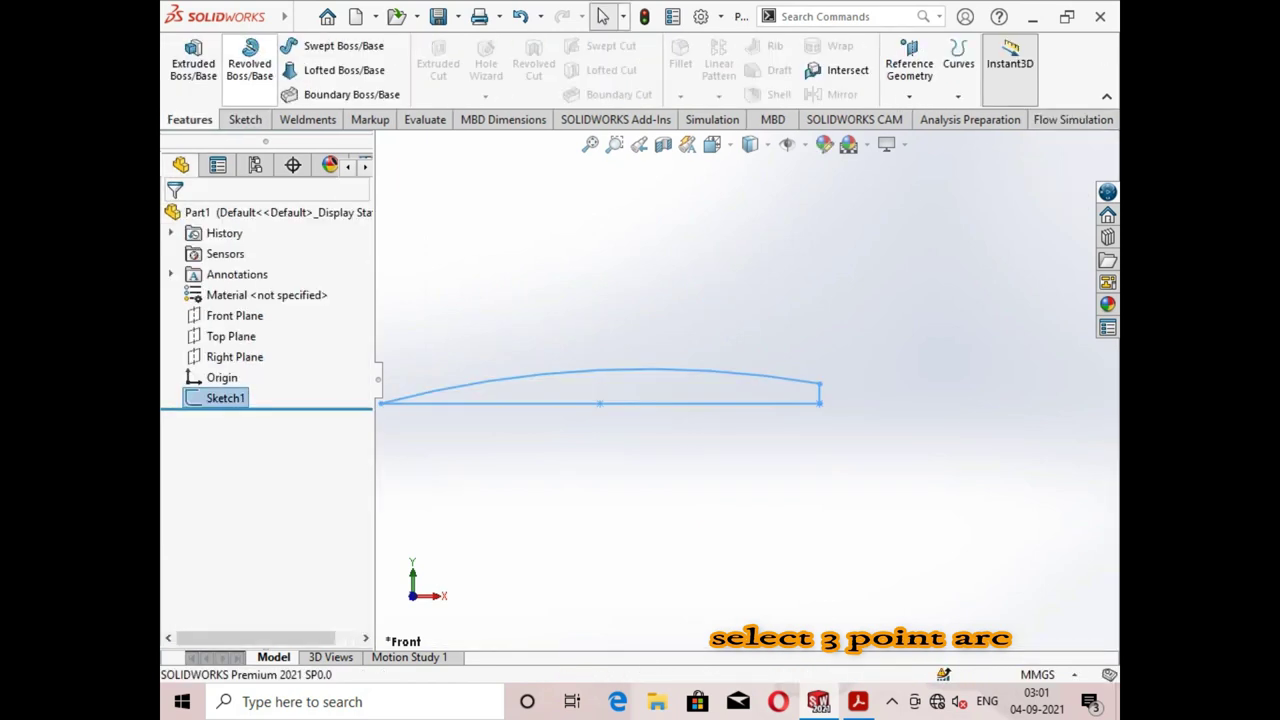
# Revolve the profile 360° about its bottom line into a solid missile body.
pyautogui.click(249, 63)
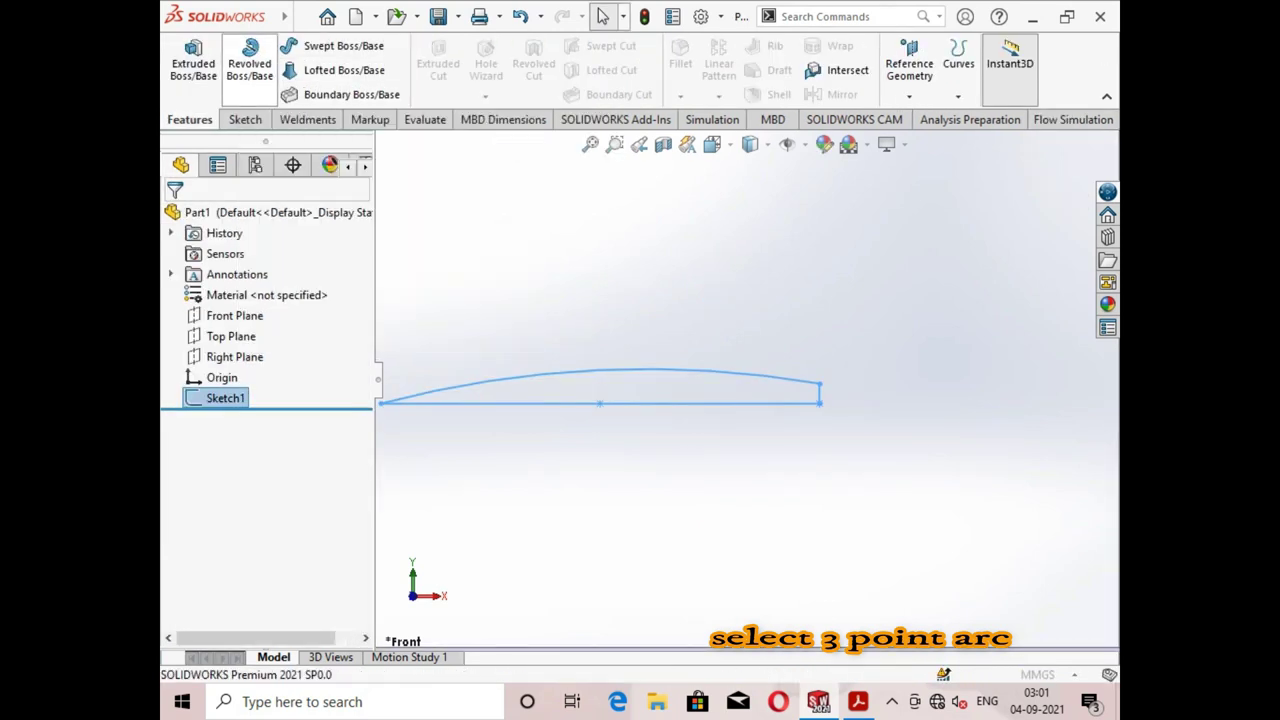
pyautogui.click(776, 396)
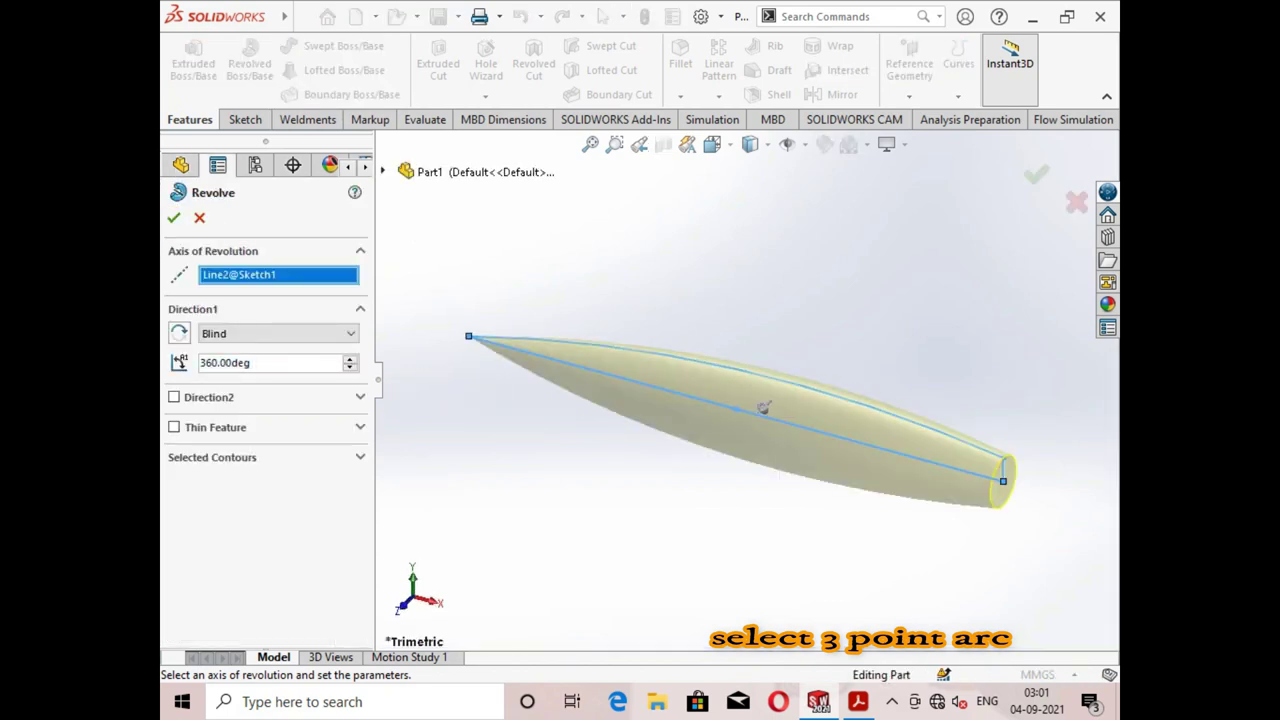
pyautogui.click(173, 217)
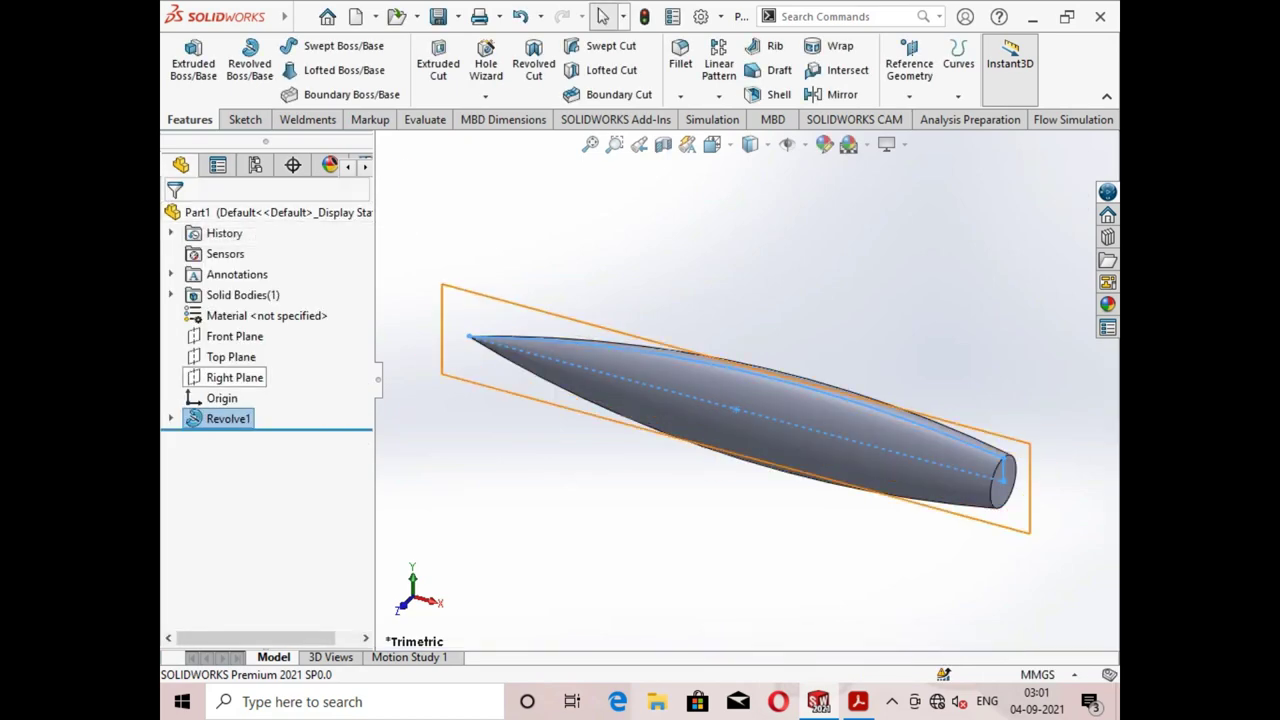
pyautogui.rightClick(234, 336)
# Sketch a closed four-sided fin outline at the tail on the Front Plane, checking missile.pdf.
pyautogui.click(310, 371)
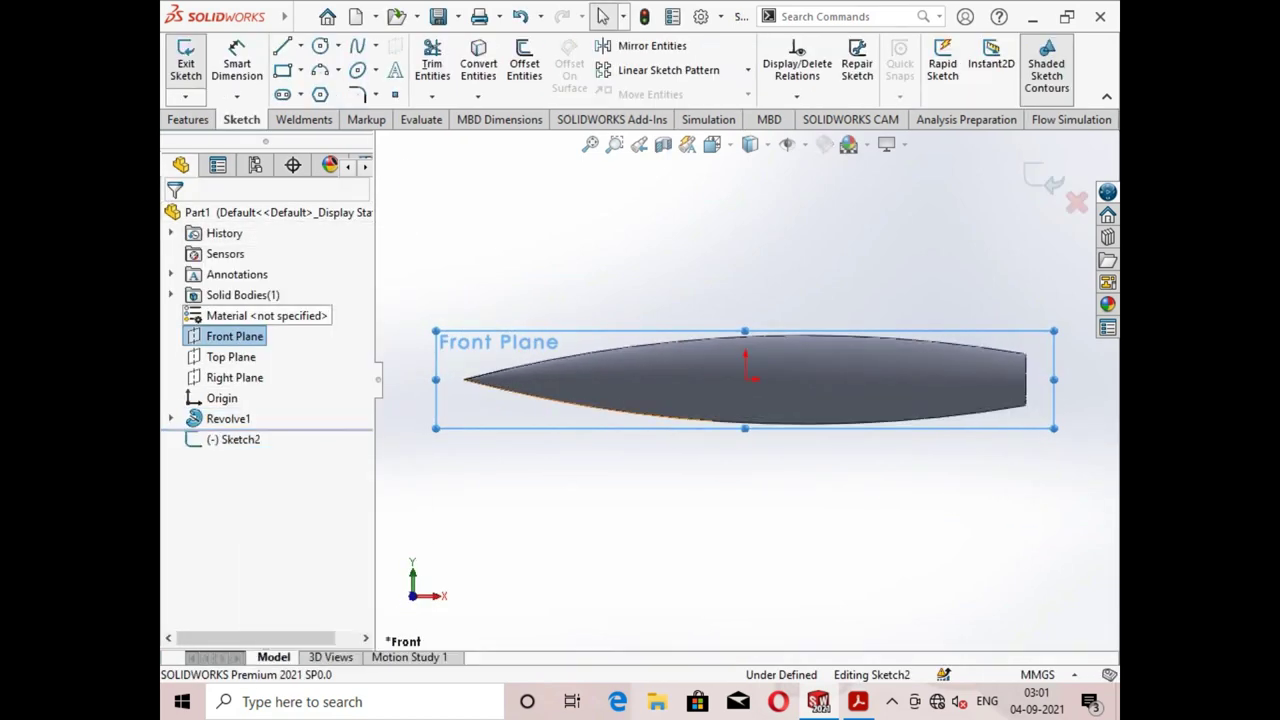
pyautogui.press('l')
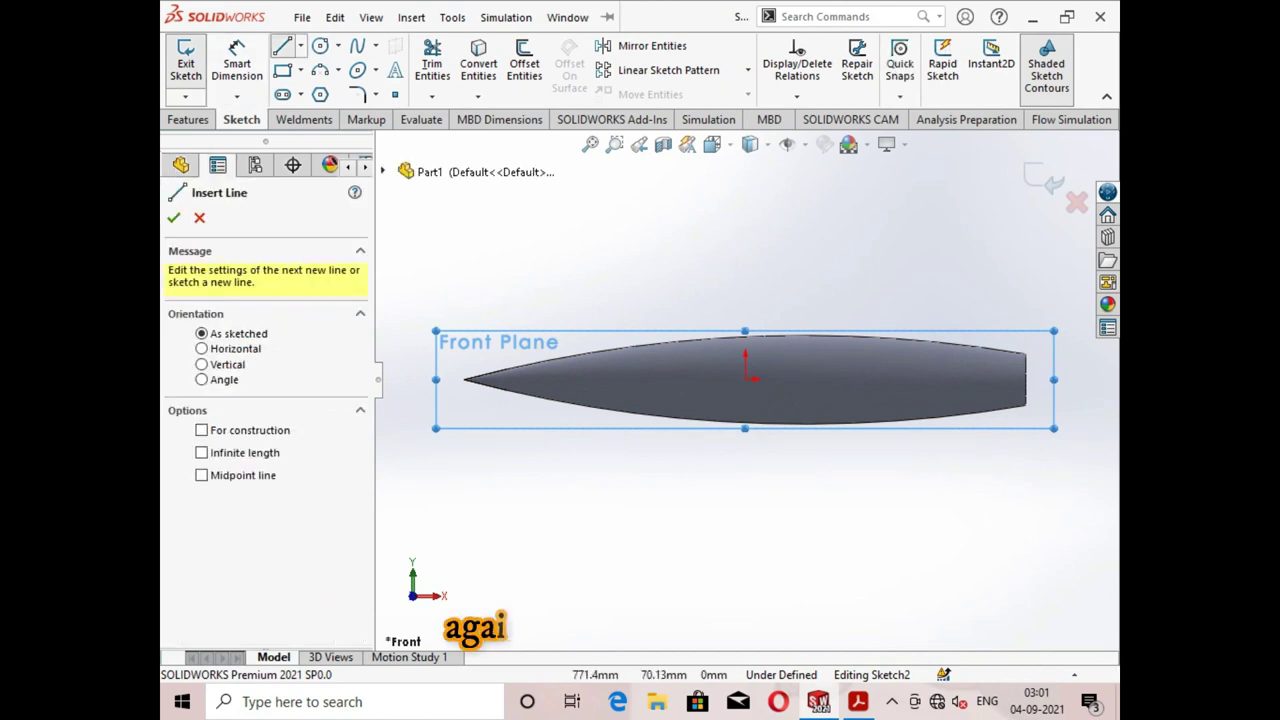
pyautogui.scroll(-2, 1067, 351)
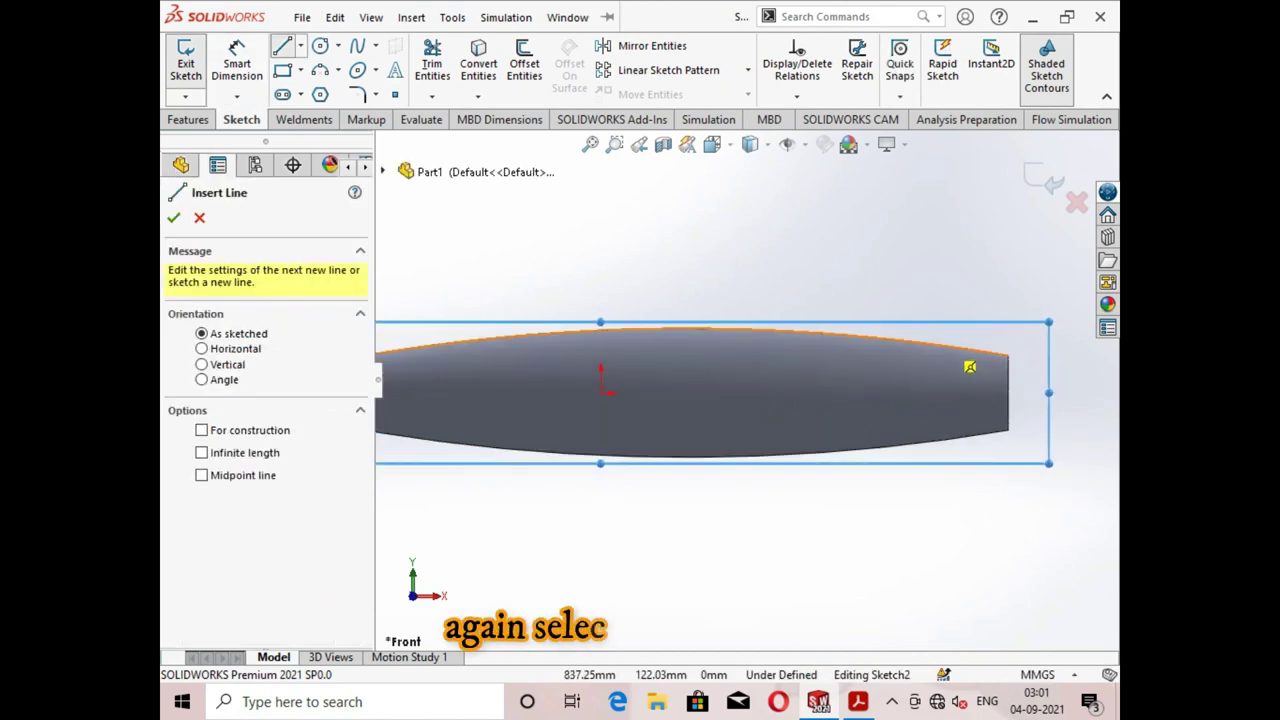
pyautogui.click(935, 346)
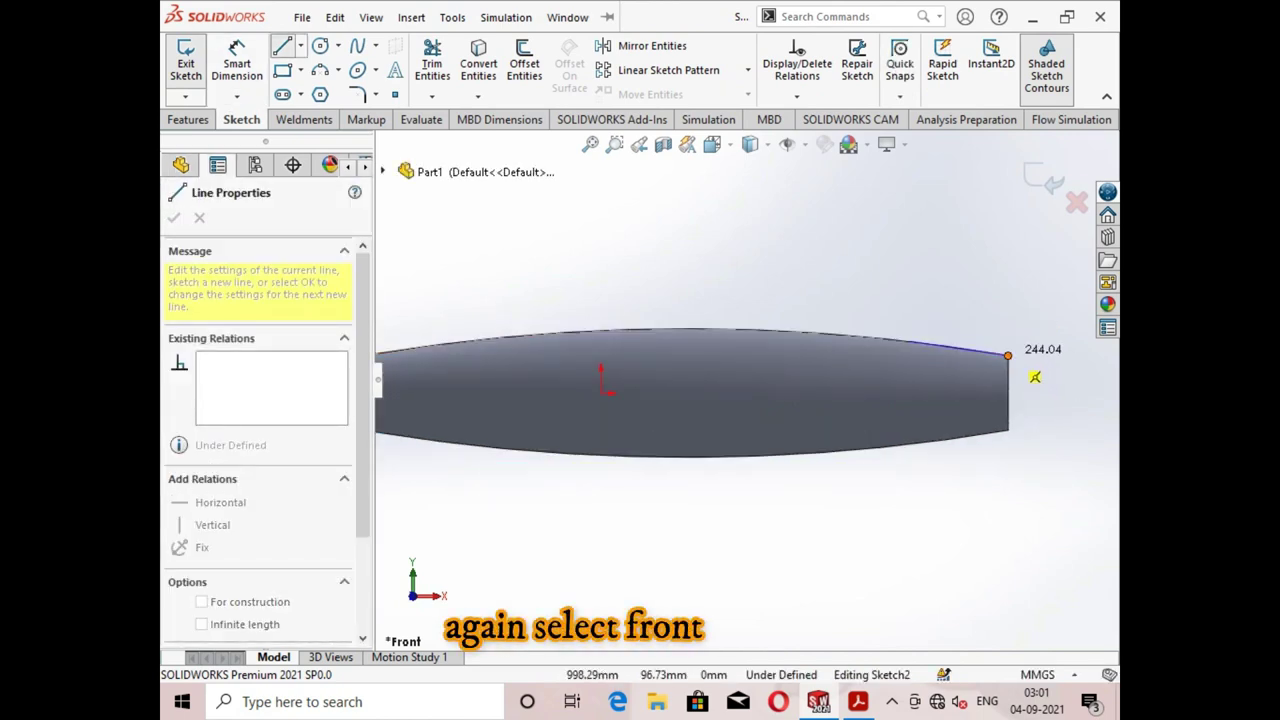
pyautogui.click(1007, 355)
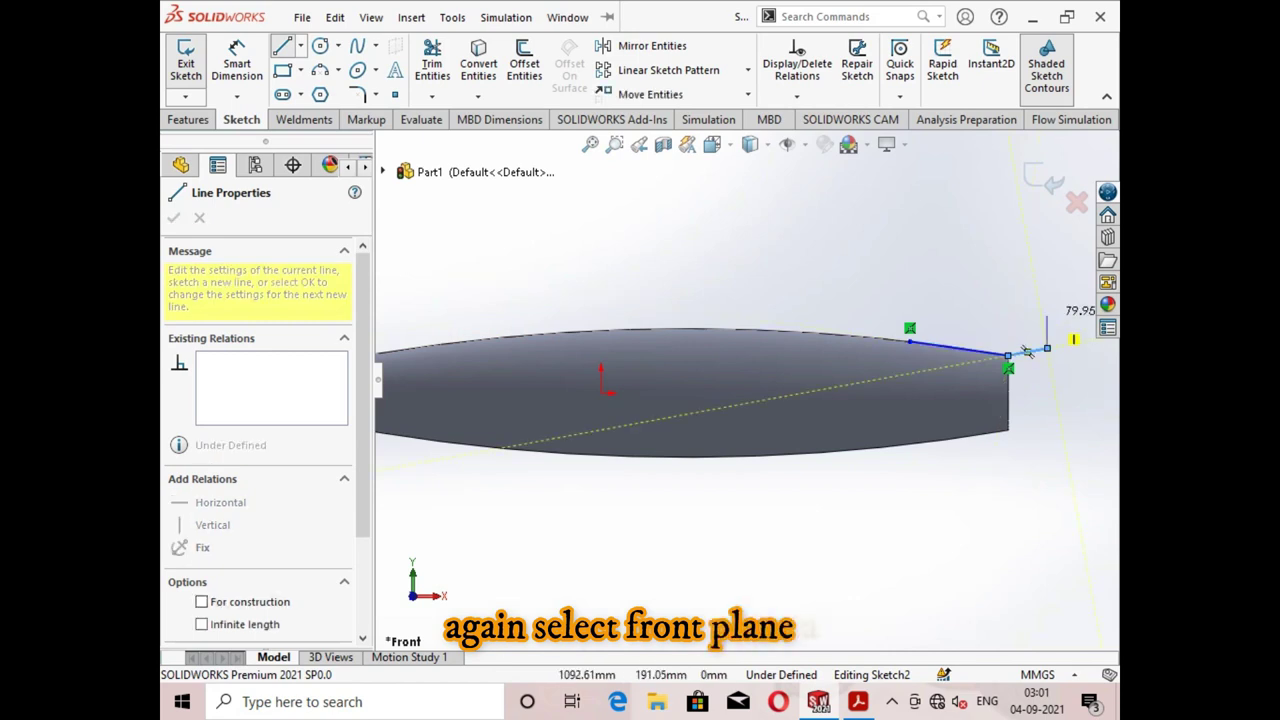
pyautogui.click(1046, 348)
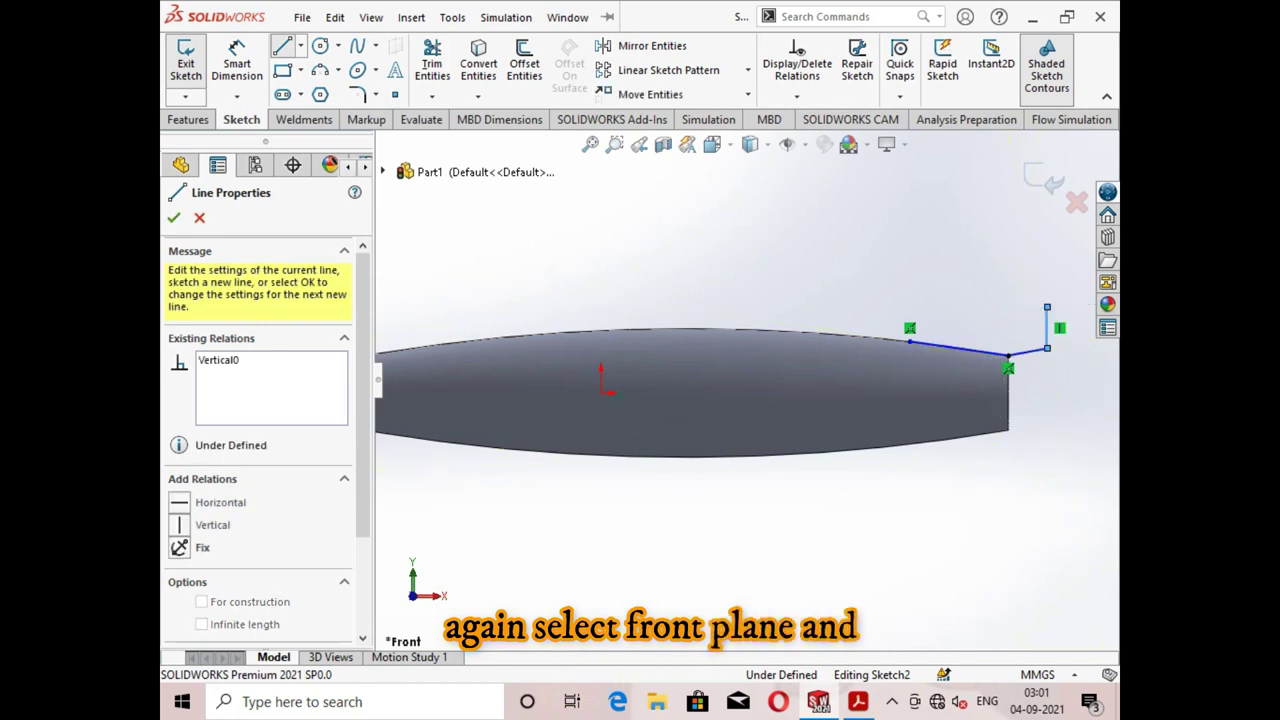
pyautogui.click(1046, 307)
pyautogui.click(1009, 307)
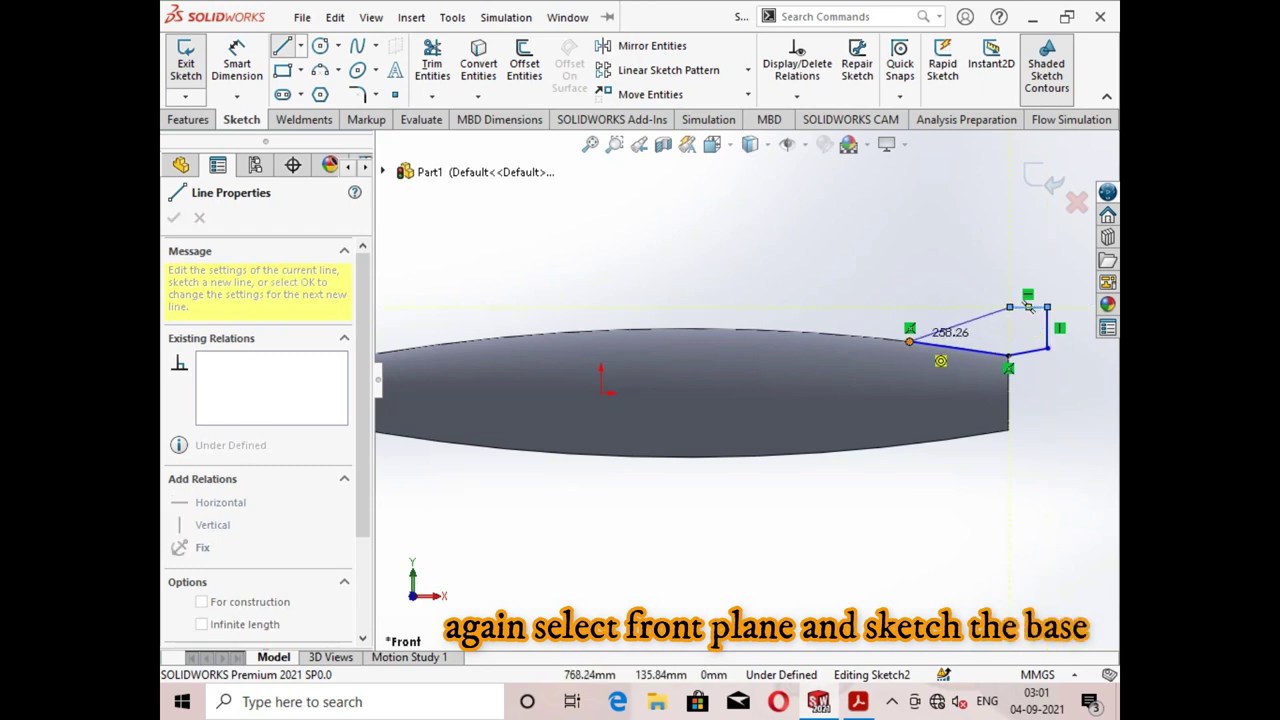
pyautogui.click(909, 341)
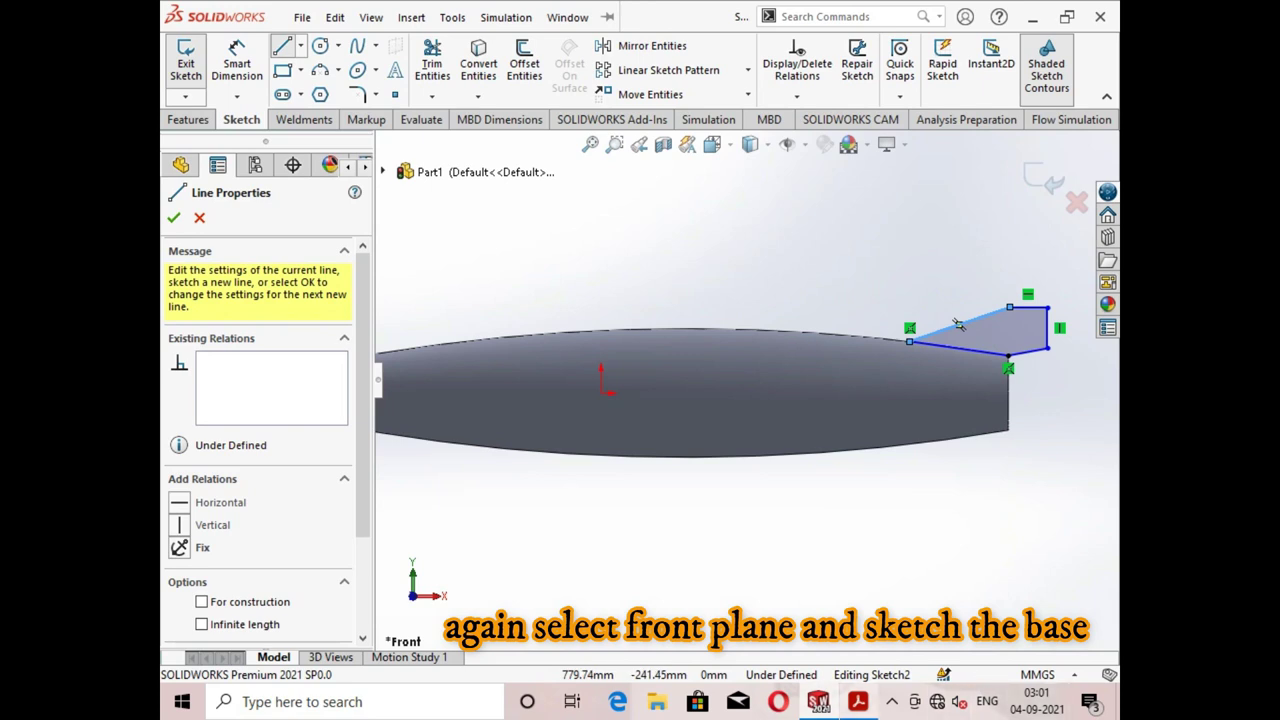
pyautogui.moveTo(857, 702)
pyautogui.click(857, 610)
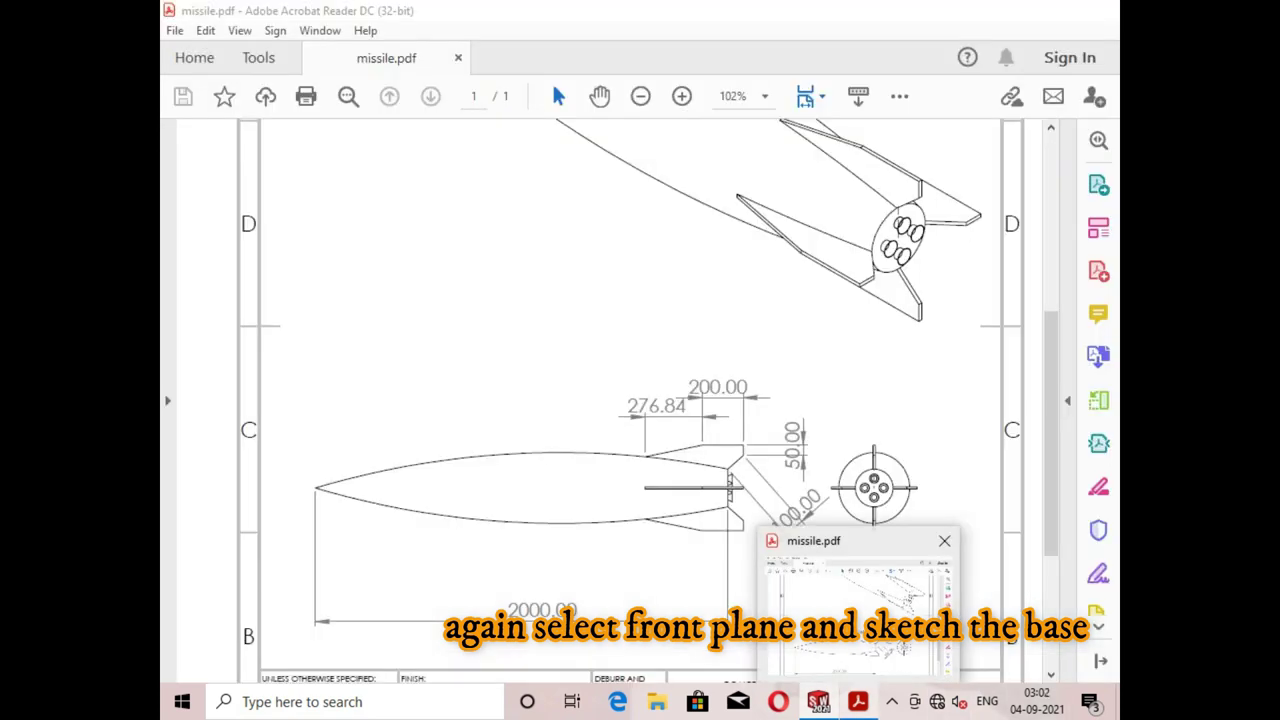
pyautogui.click(818, 701)
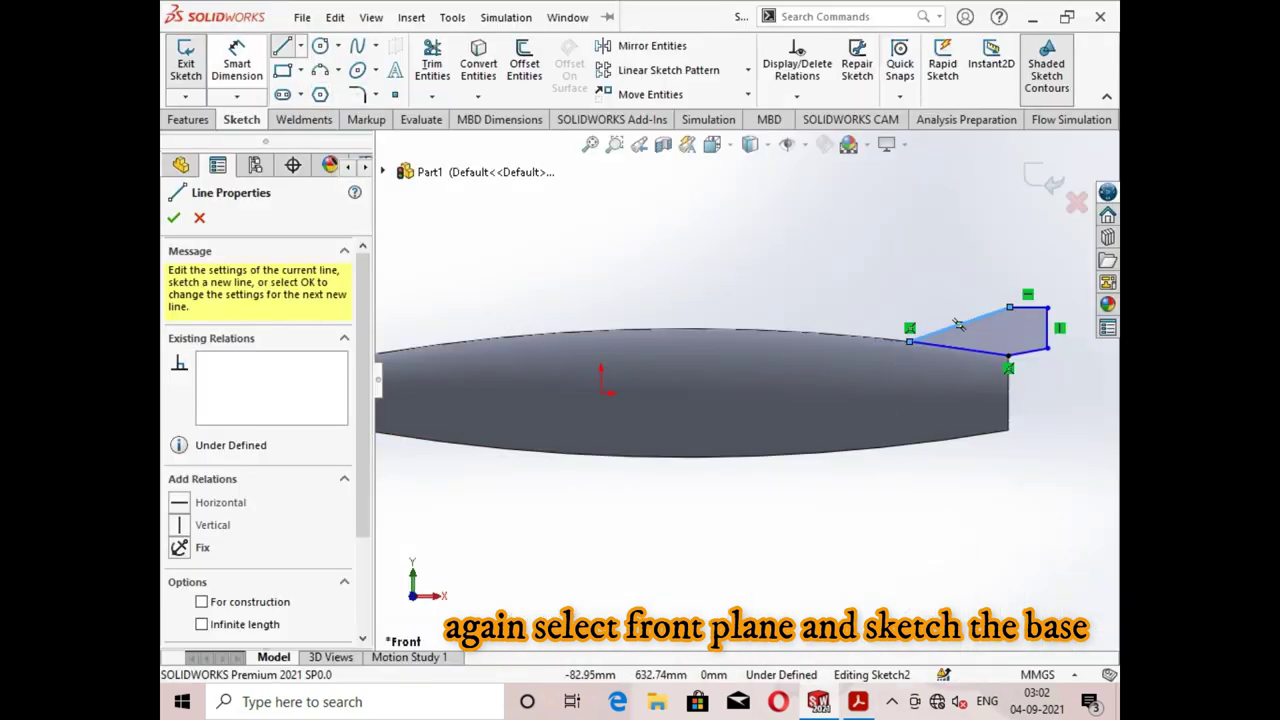
pyautogui.press('Escape')
pyautogui.press('Escape')
# Dimension the fin's front span to 276.84 mm and its top edge to 200 mm.
pyautogui.click(237, 60)
pyautogui.click(960, 323)
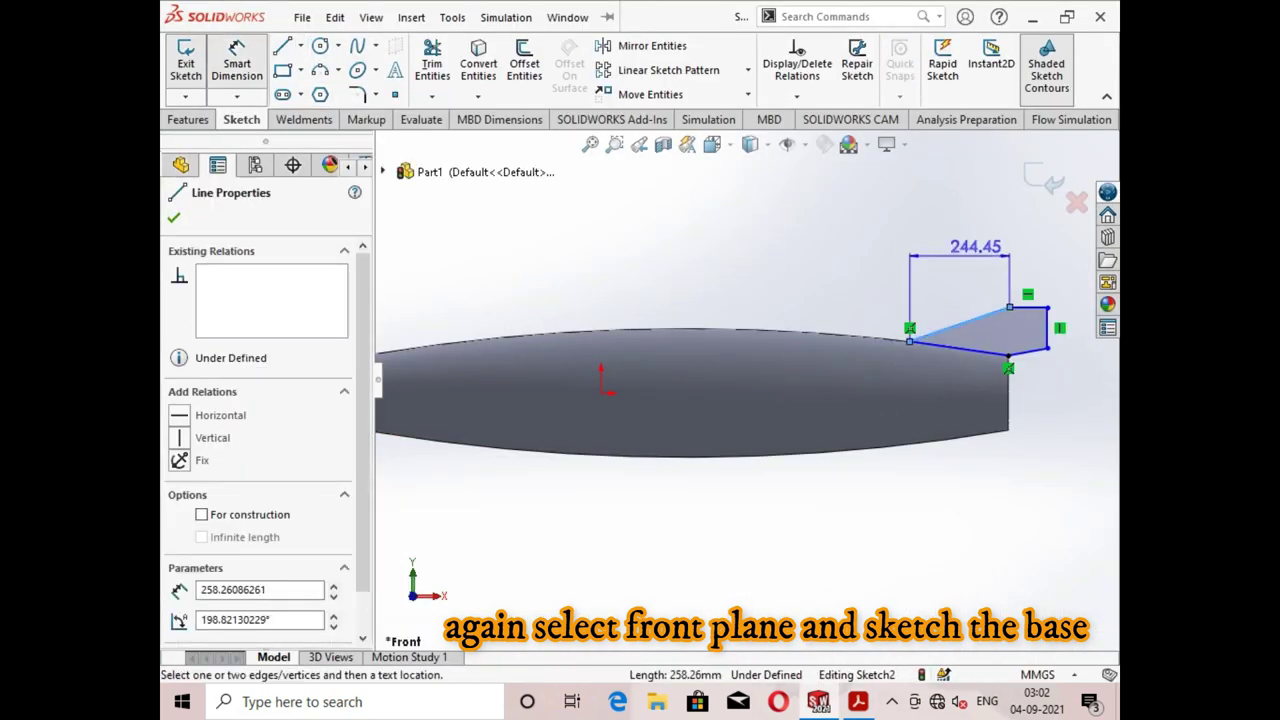
pyautogui.click(975, 250)
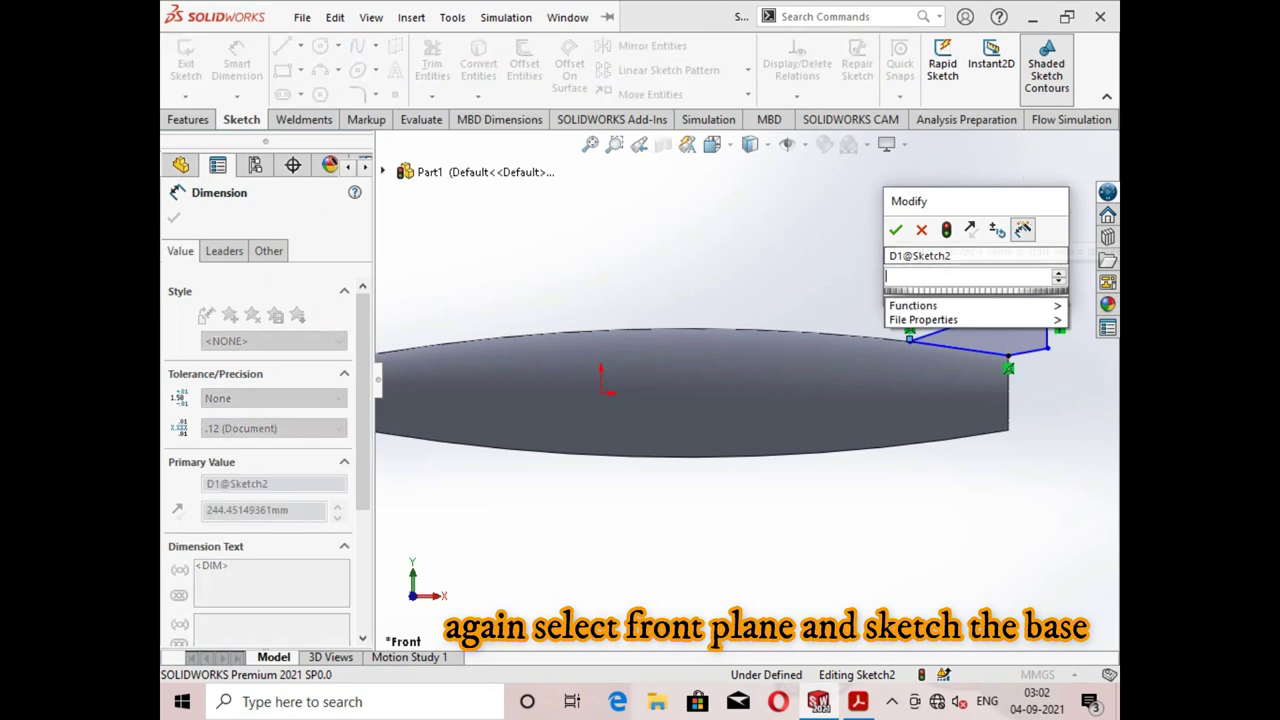
pyautogui.write('2')
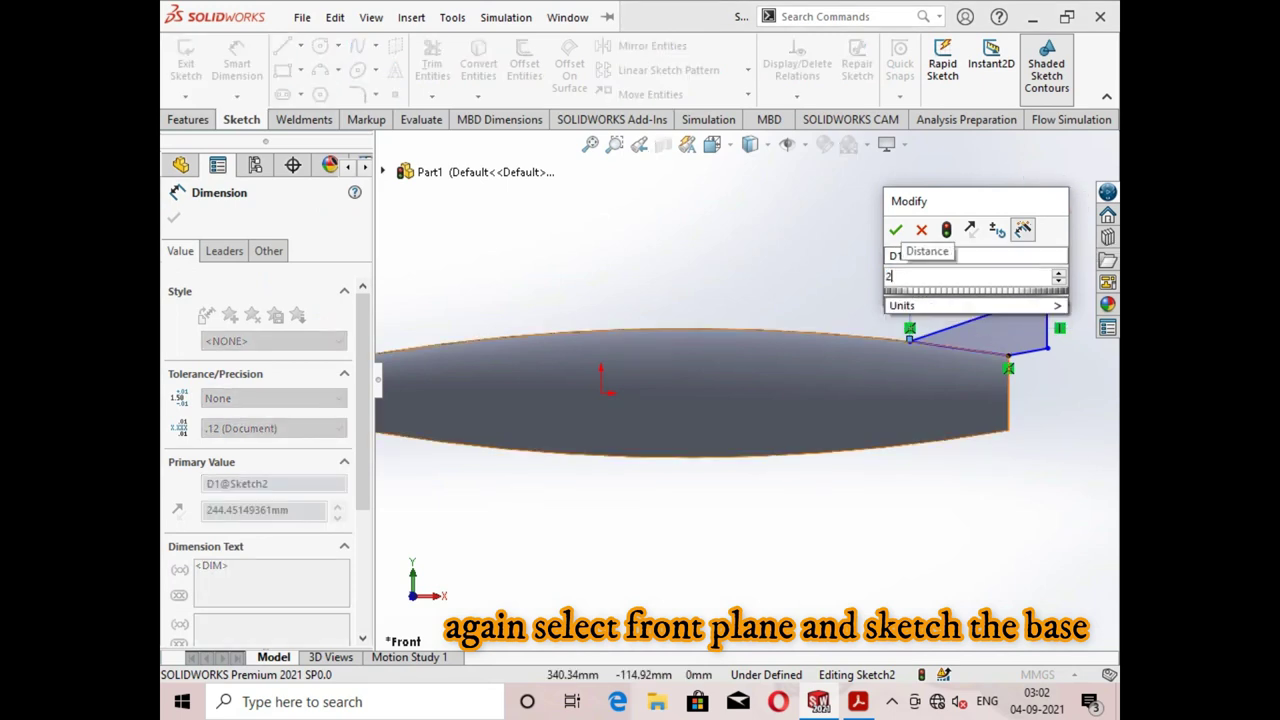
pyautogui.write('76.')
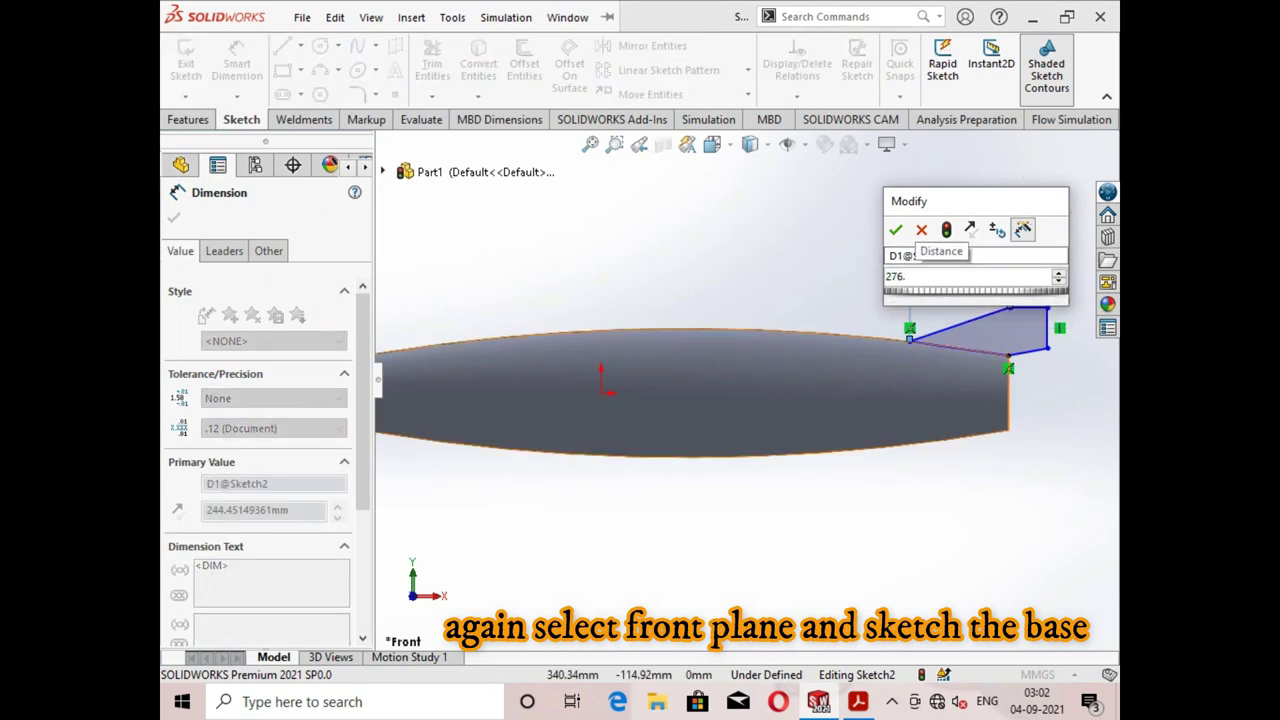
pyautogui.write('84')
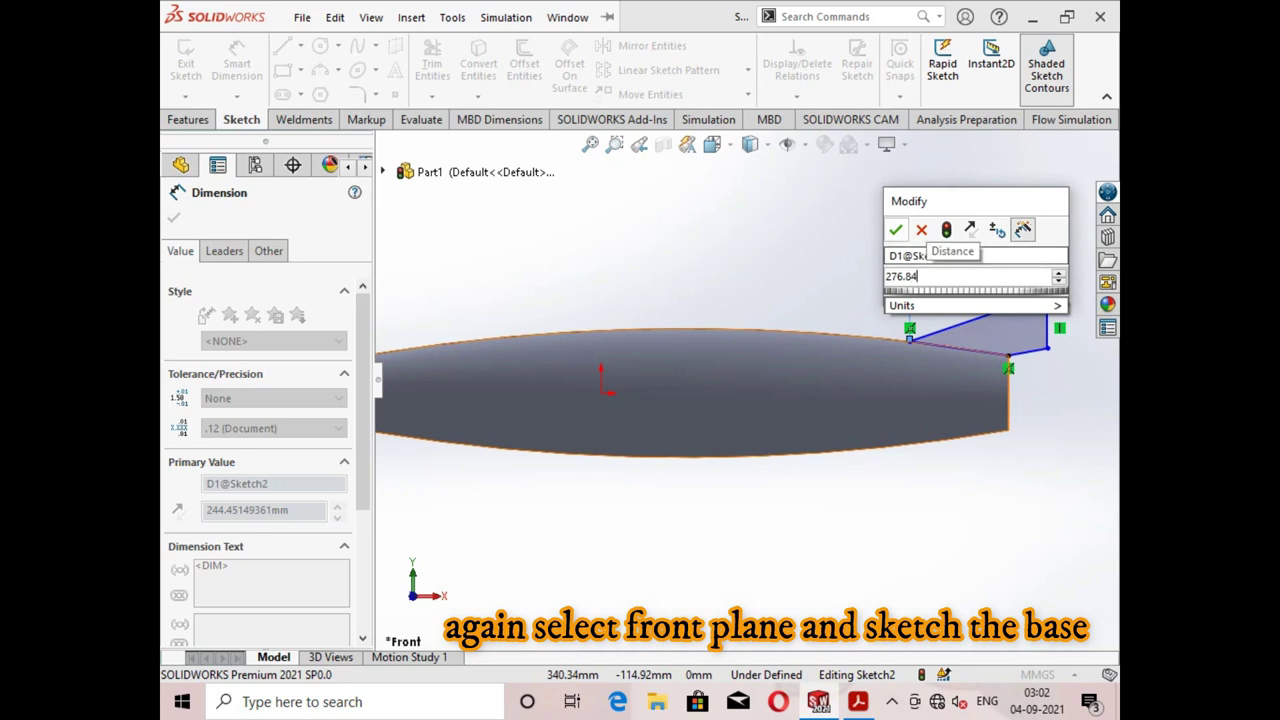
pyautogui.click(895, 230)
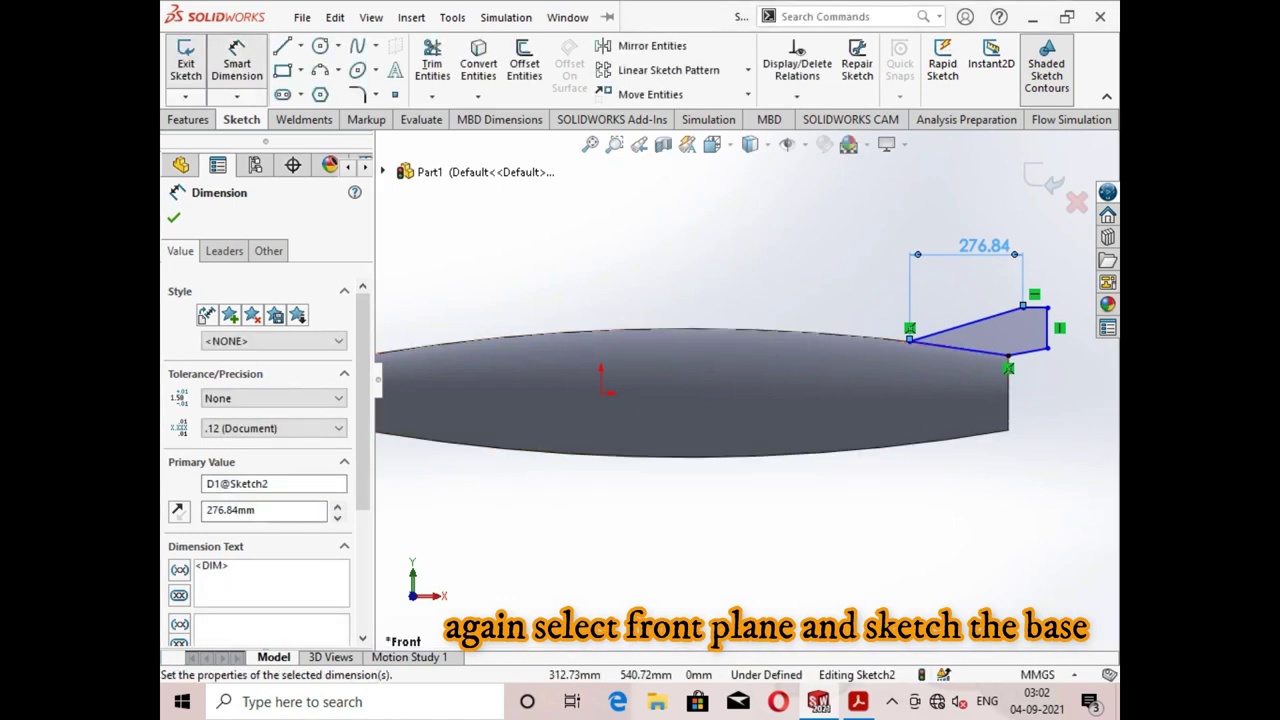
pyautogui.scroll(-1, 1130, 262)
pyautogui.scroll(-1, 1130, 262)
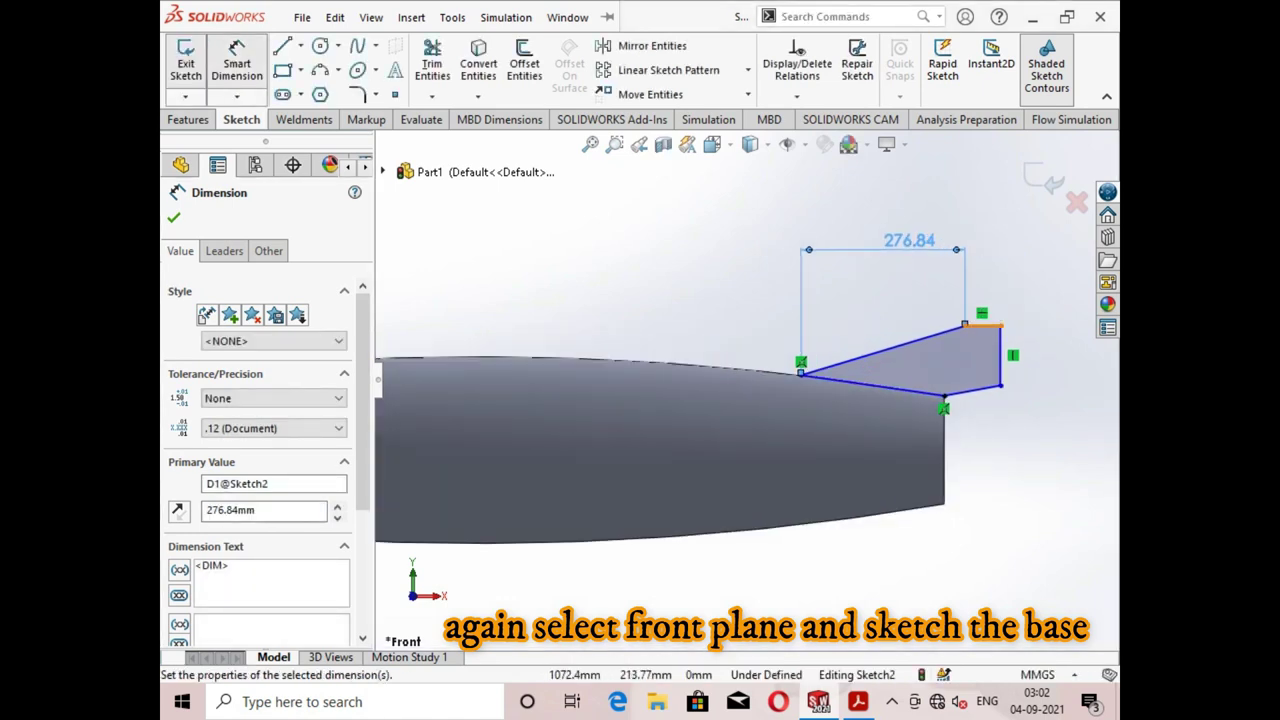
pyautogui.click(983, 325)
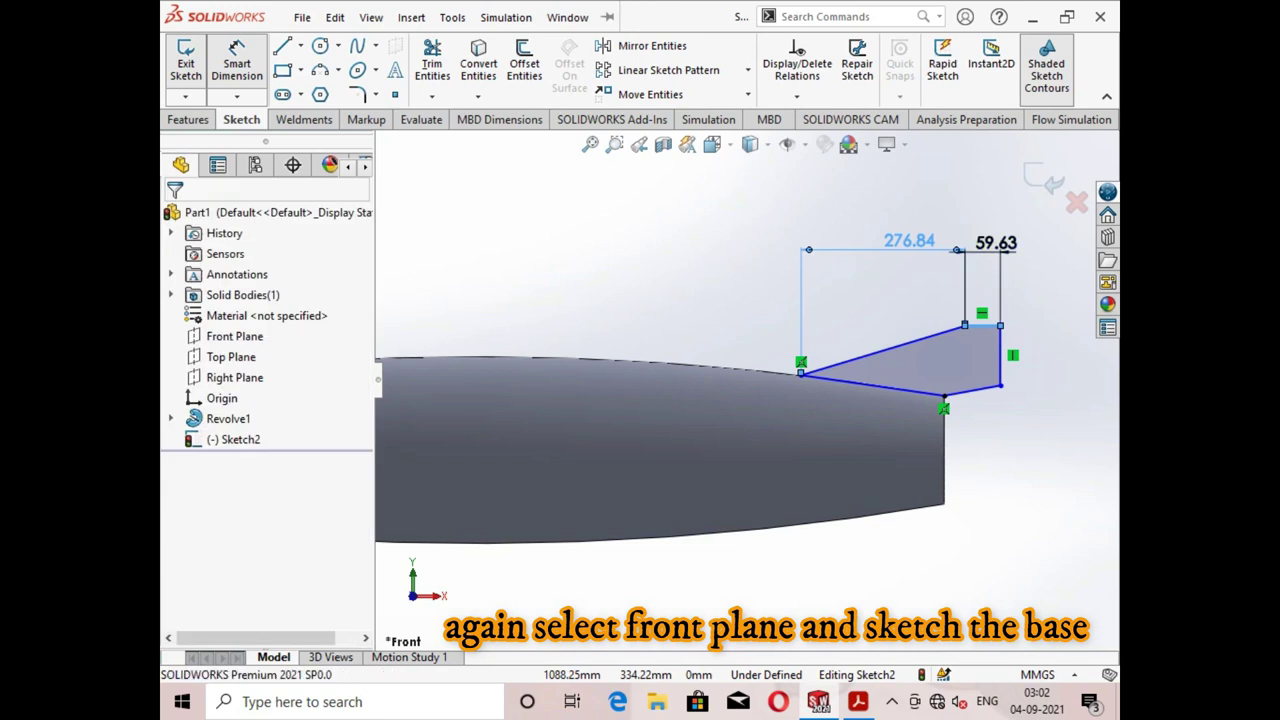
pyautogui.click(990, 245)
pyautogui.write('=')
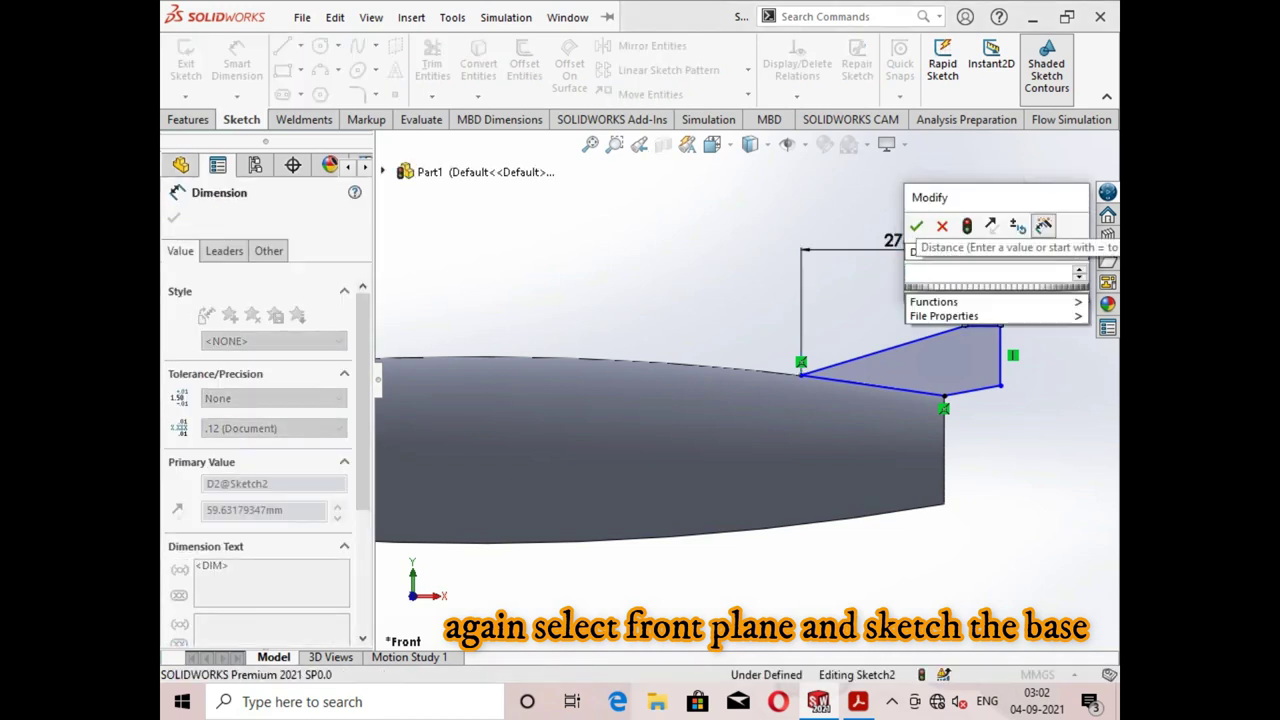
pyautogui.write('200')
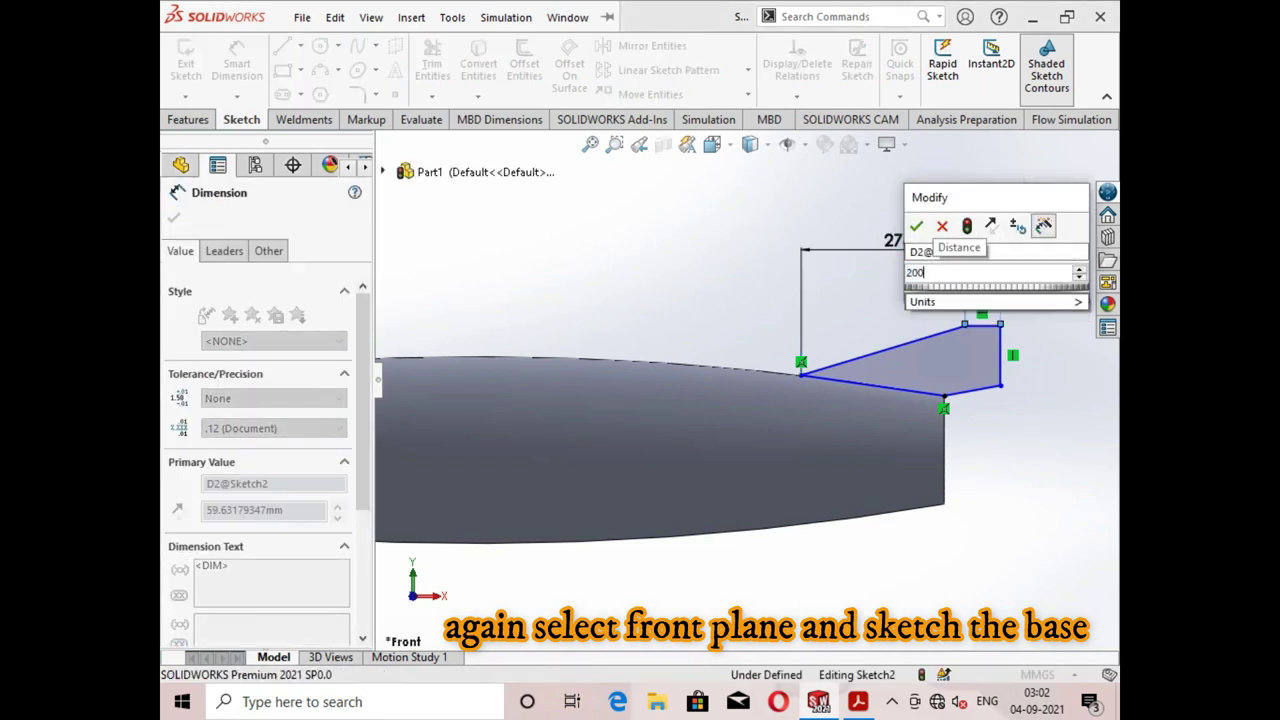
pyautogui.press('Return')
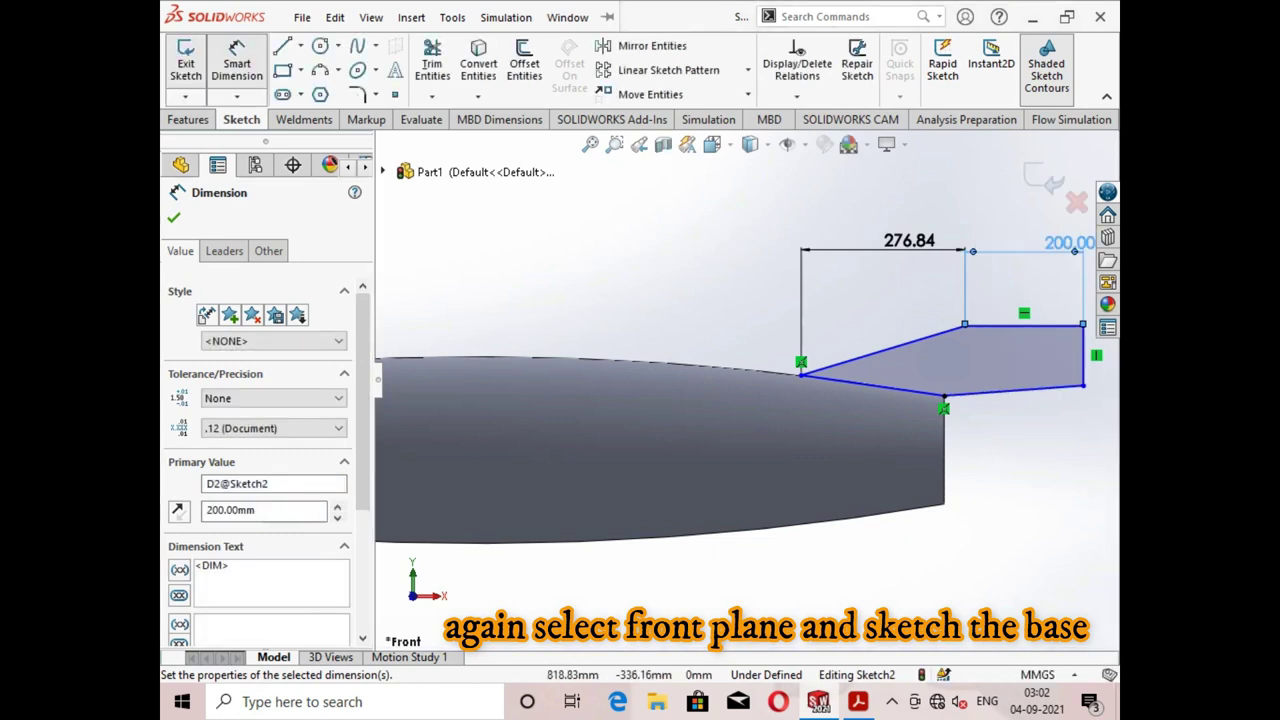
# Dimension the fin's back edge to 50 mm and lower edge to 100 mm.
pyautogui.scroll(1, 747, 380)
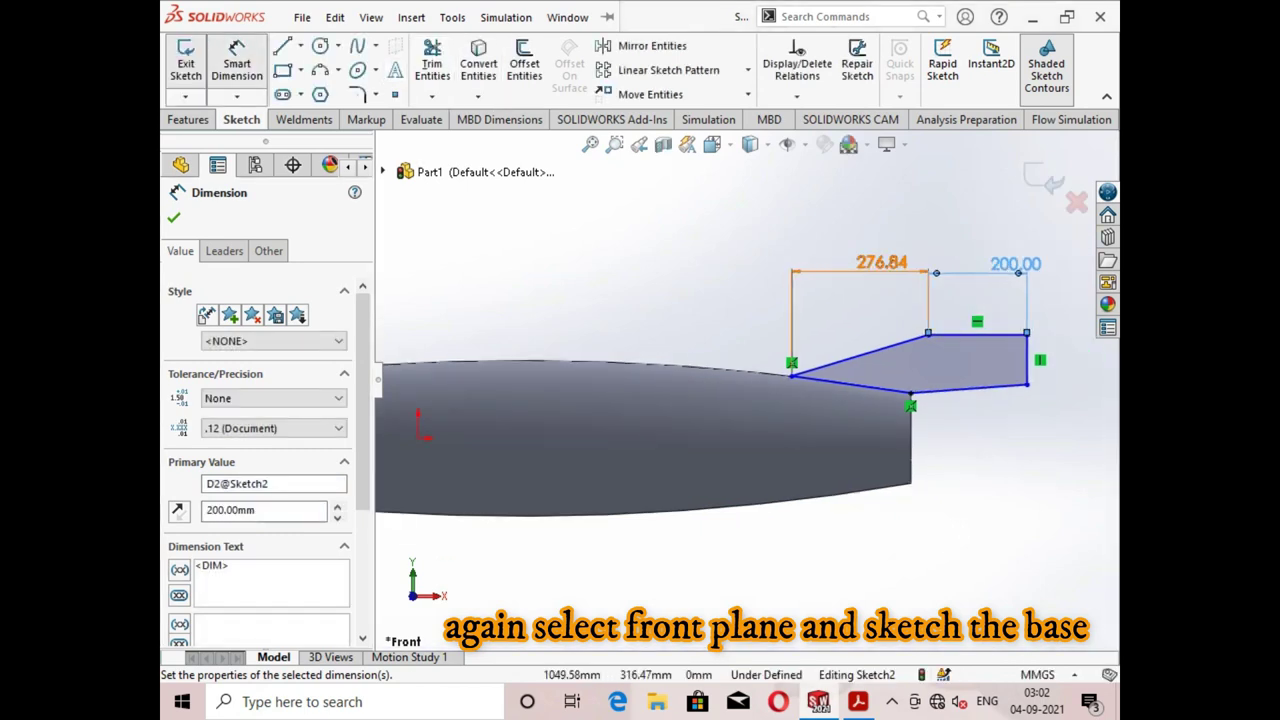
pyautogui.click(1027, 358)
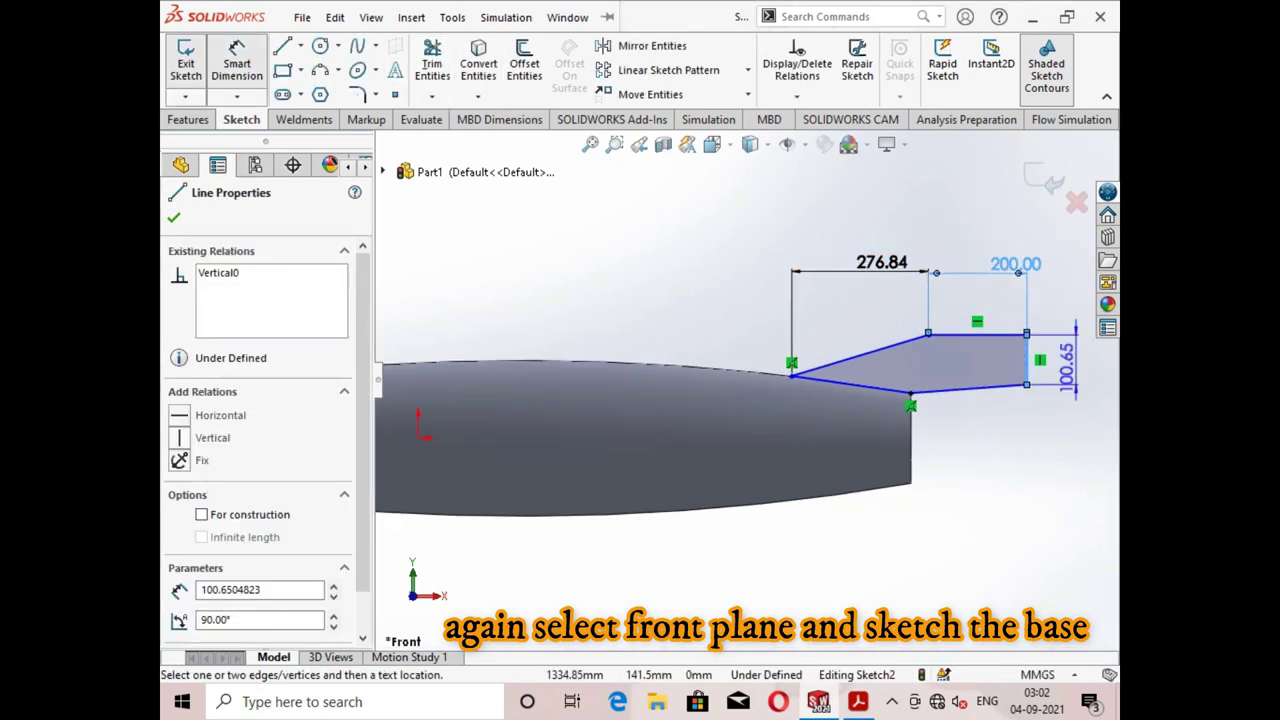
pyautogui.click(1068, 362)
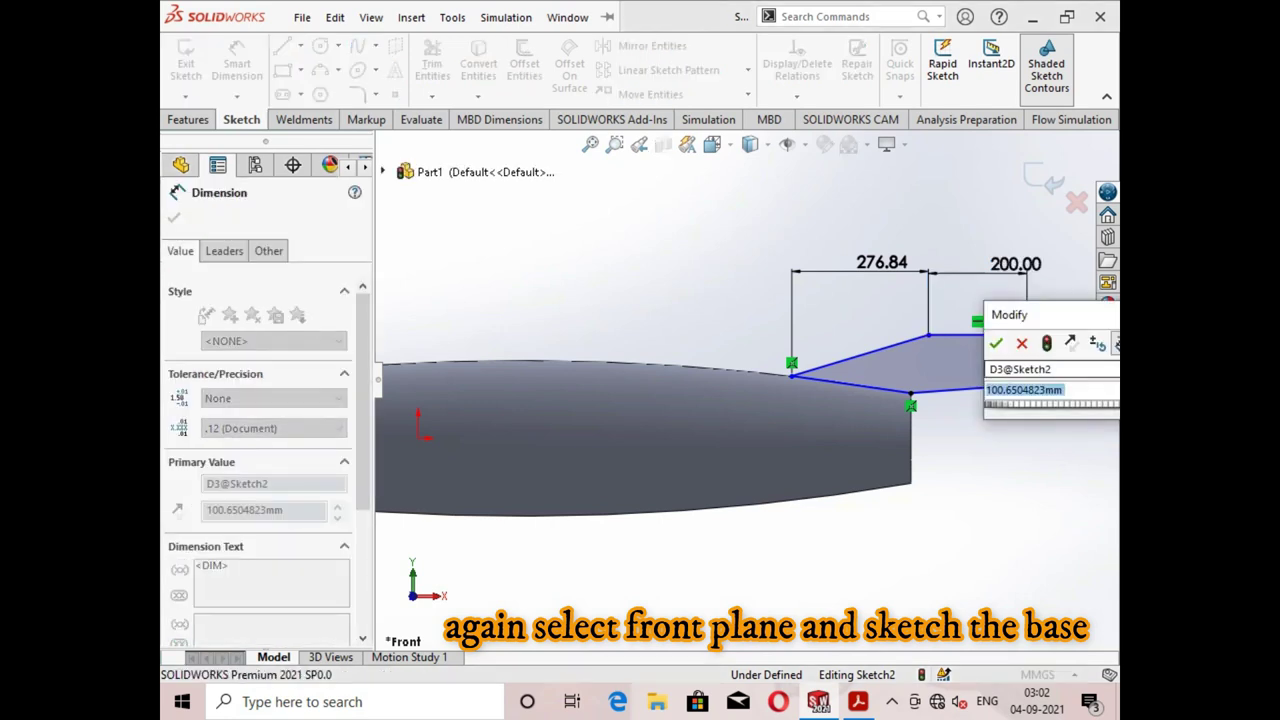
pyautogui.press('BackSpace')
pyautogui.write('50')
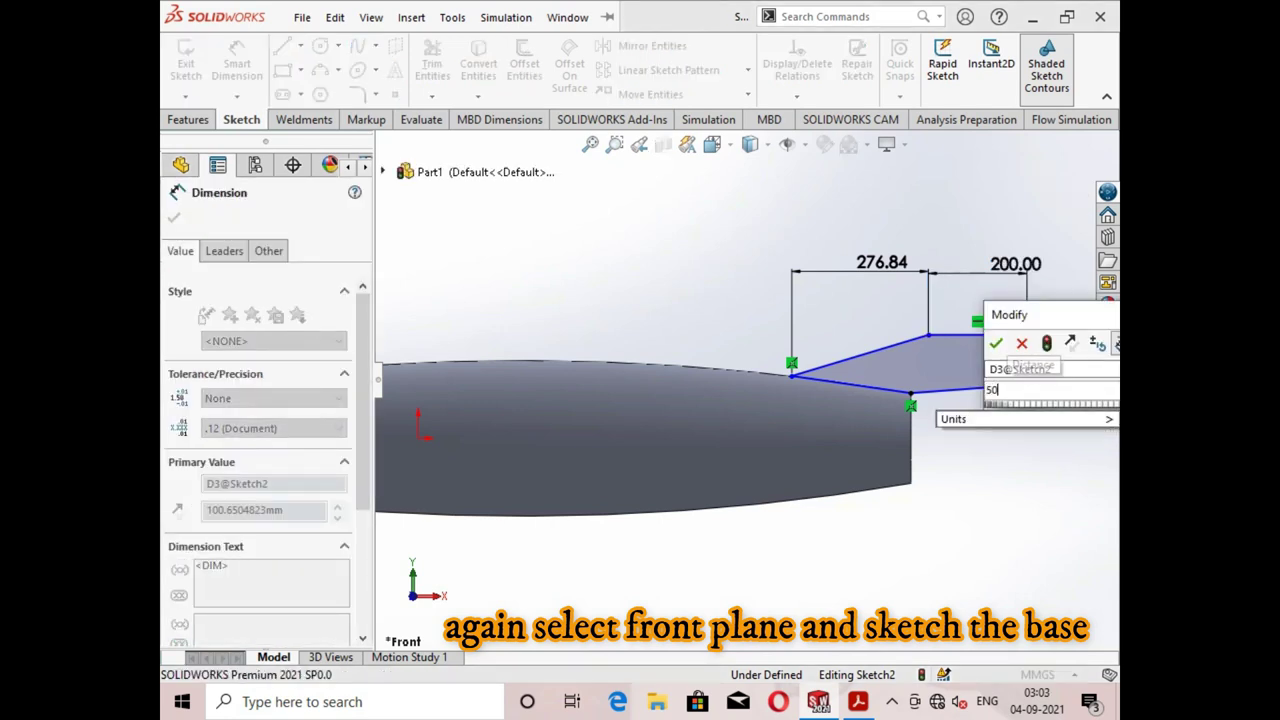
pyautogui.press('Return')
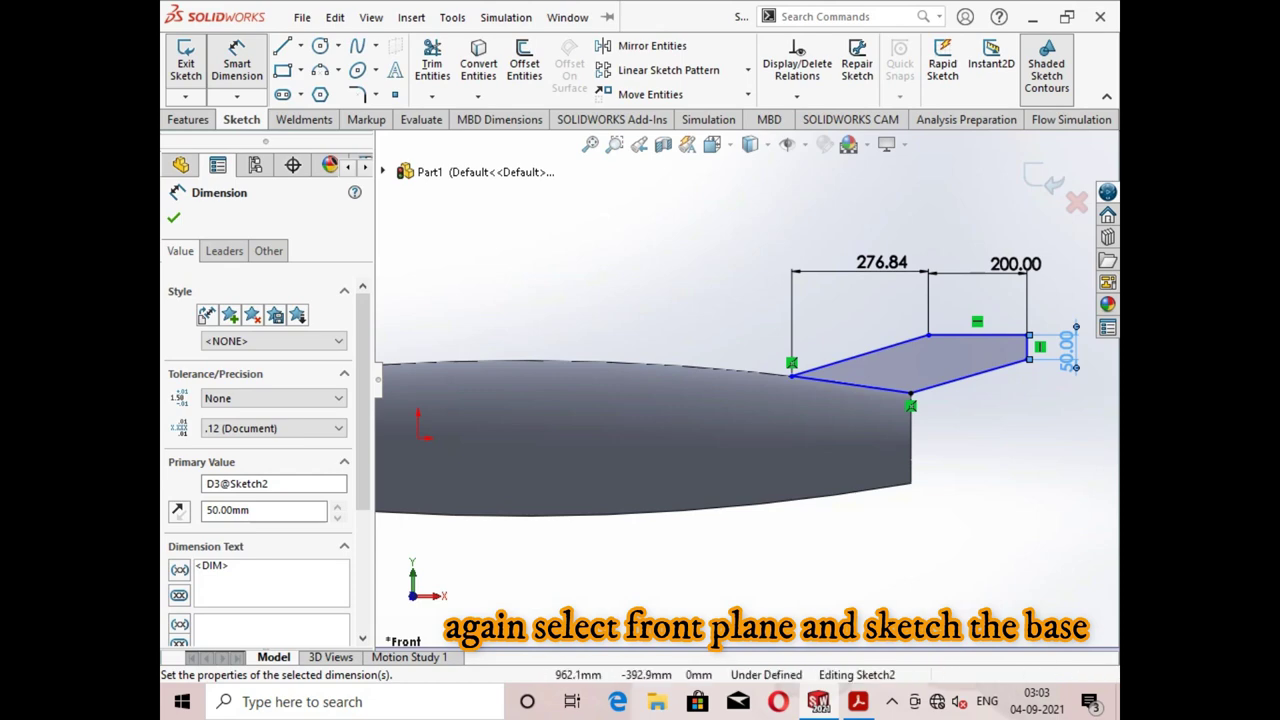
pyautogui.hotkey('alt', 'Tab')
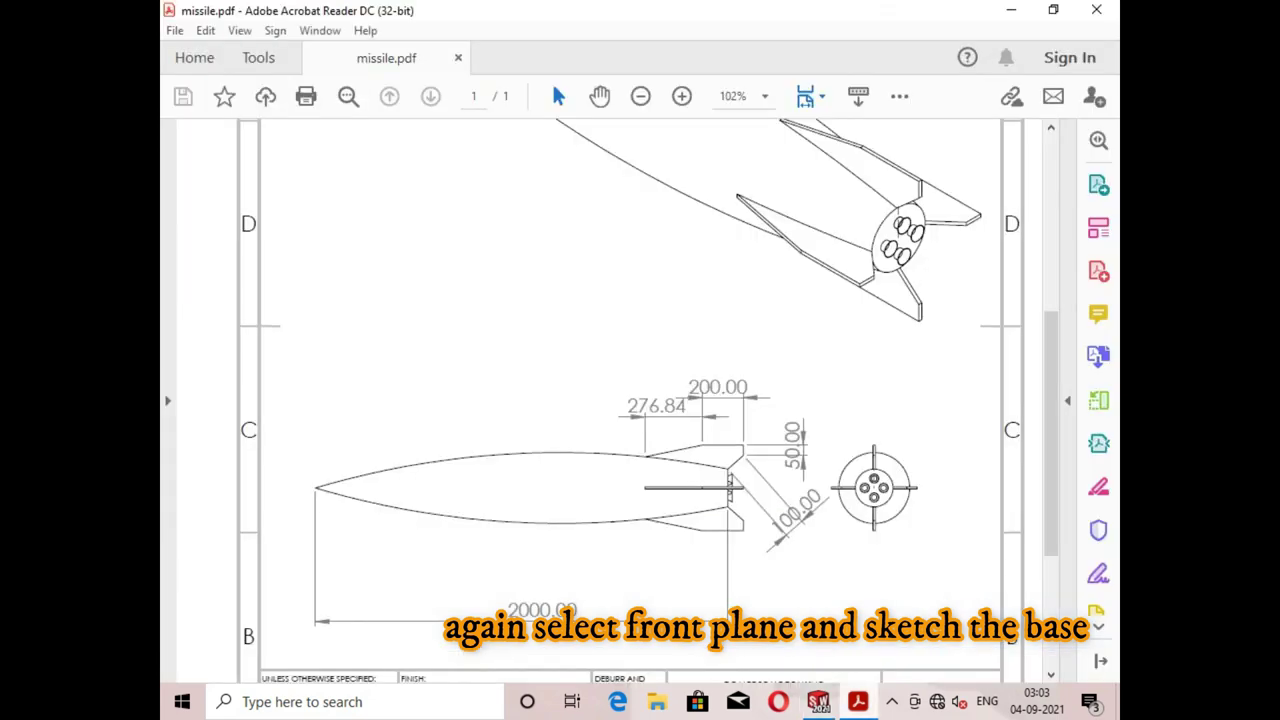
pyautogui.hotkey('alt', 'Tab')
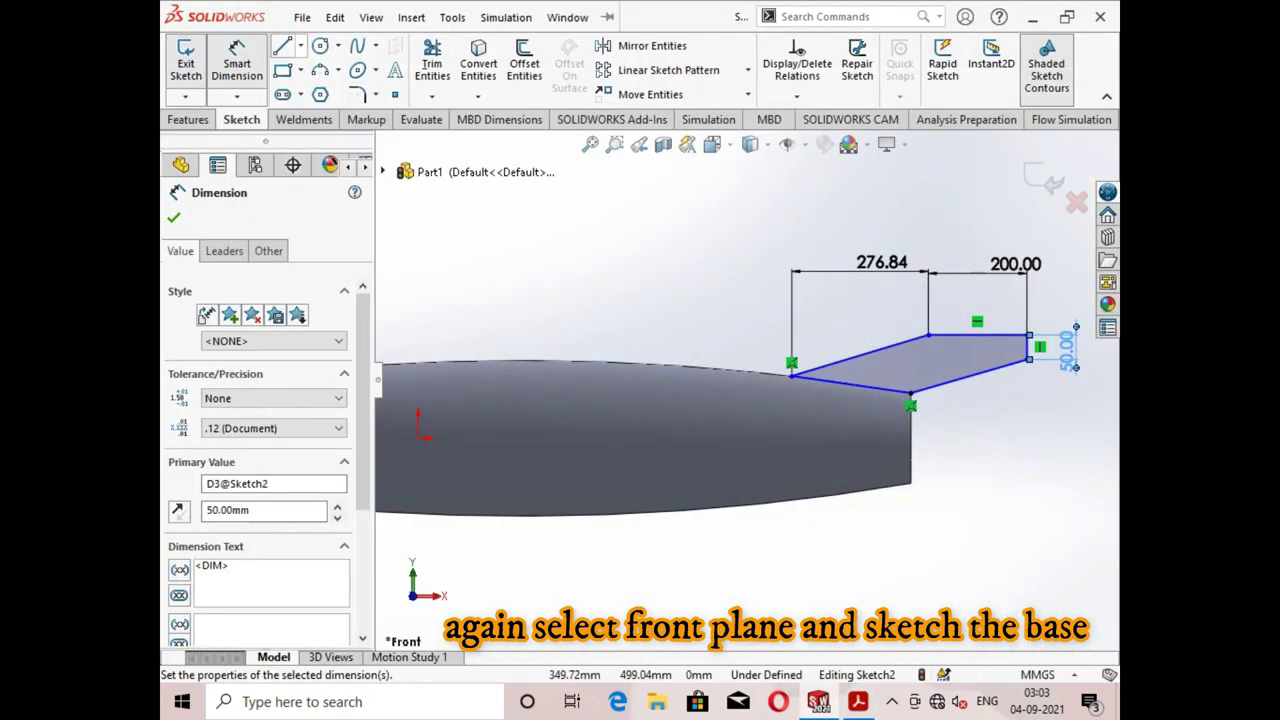
pyautogui.click(968, 376)
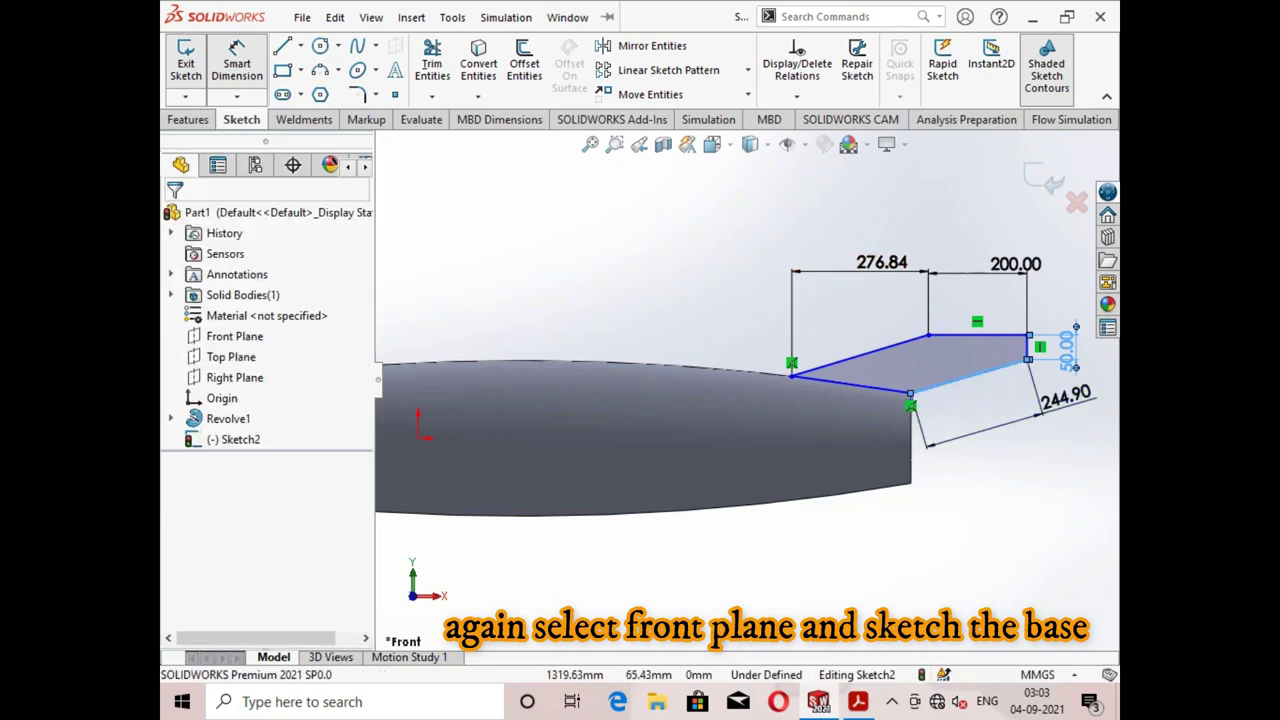
pyautogui.click(1065, 395)
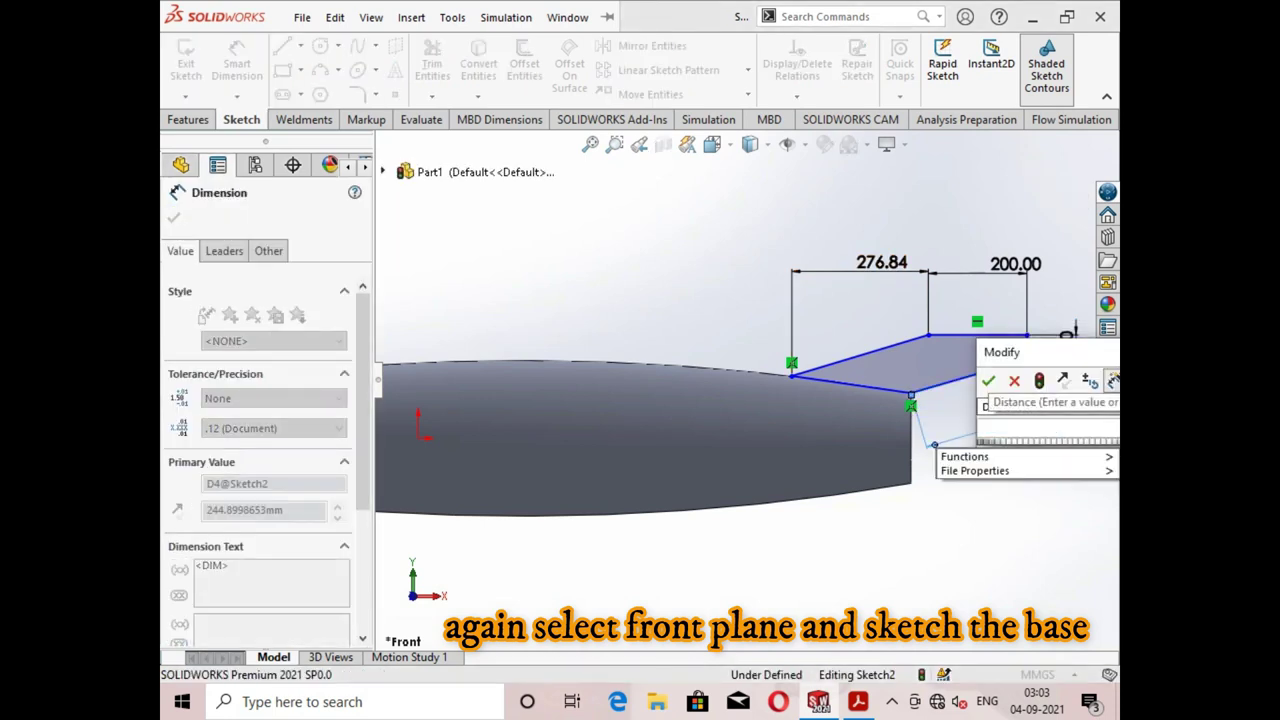
pyautogui.write('100')
pyautogui.press('Return')
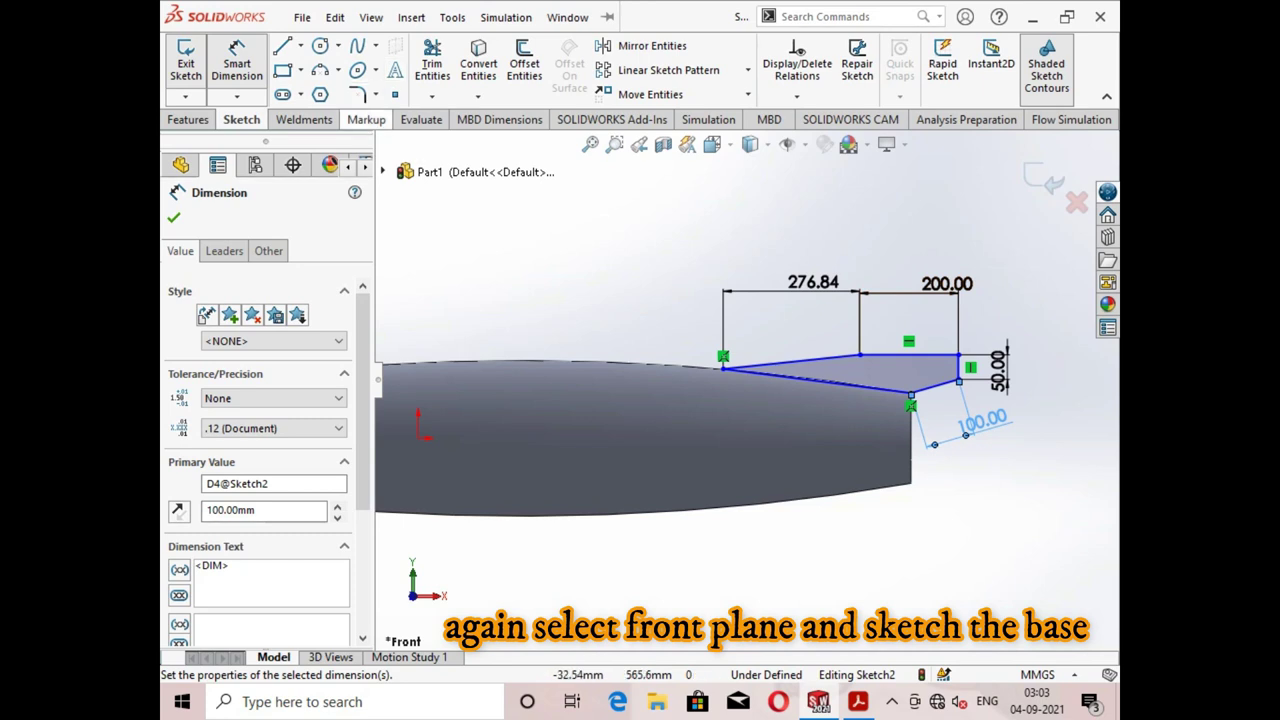
# Add a 20° angle dimension between the fin's root edges.
pyautogui.scroll(-2, 832, 375)
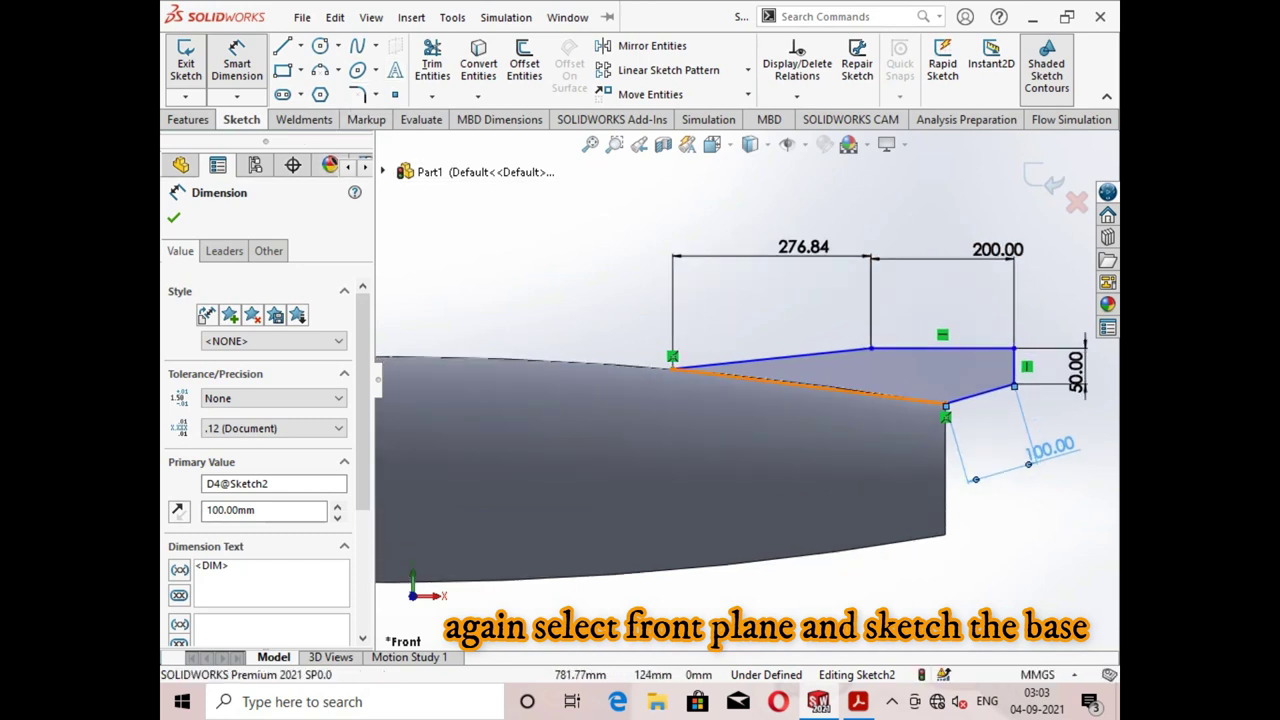
pyautogui.click(800, 386)
pyautogui.click(780, 357)
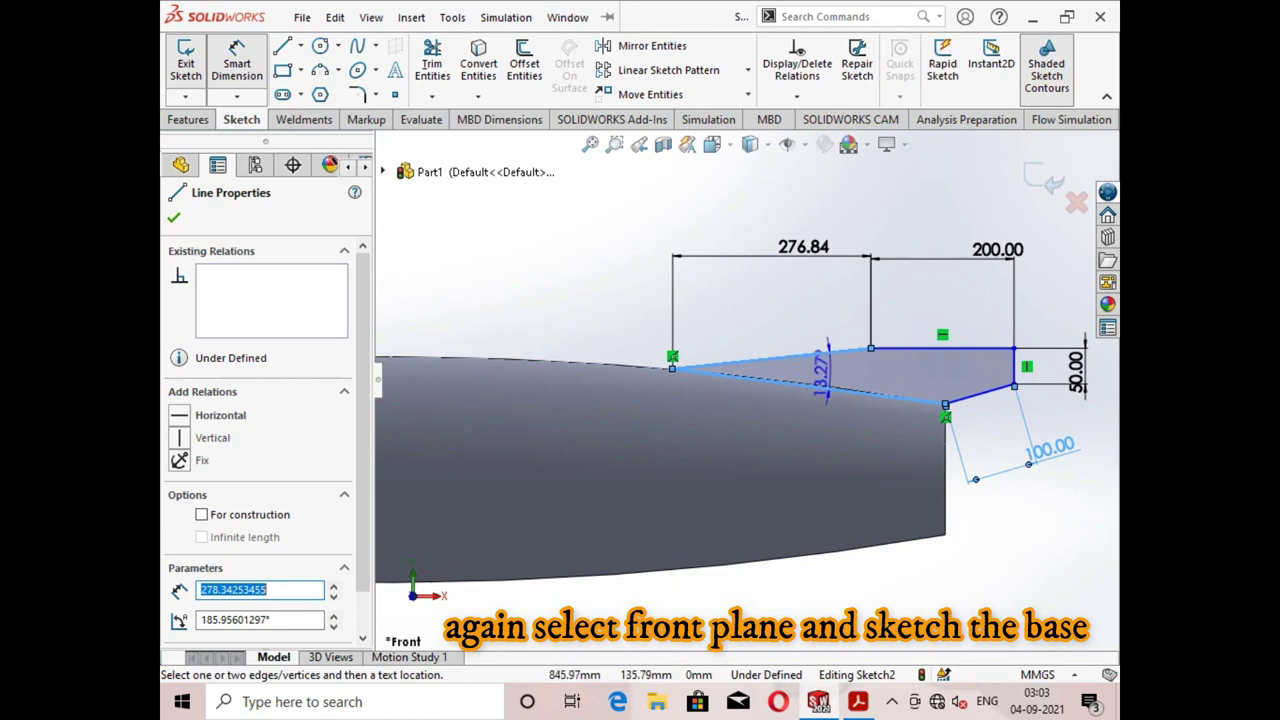
pyautogui.click(838, 368)
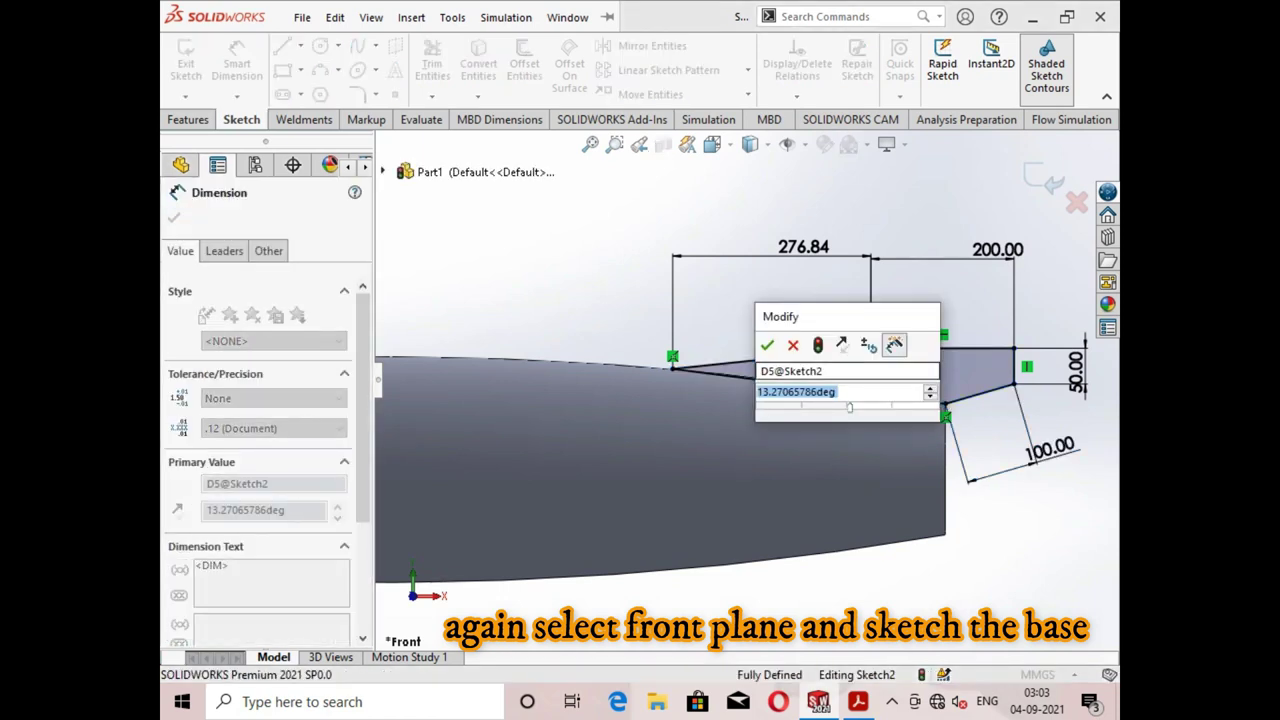
pyautogui.write('20')
pyautogui.press('Return')
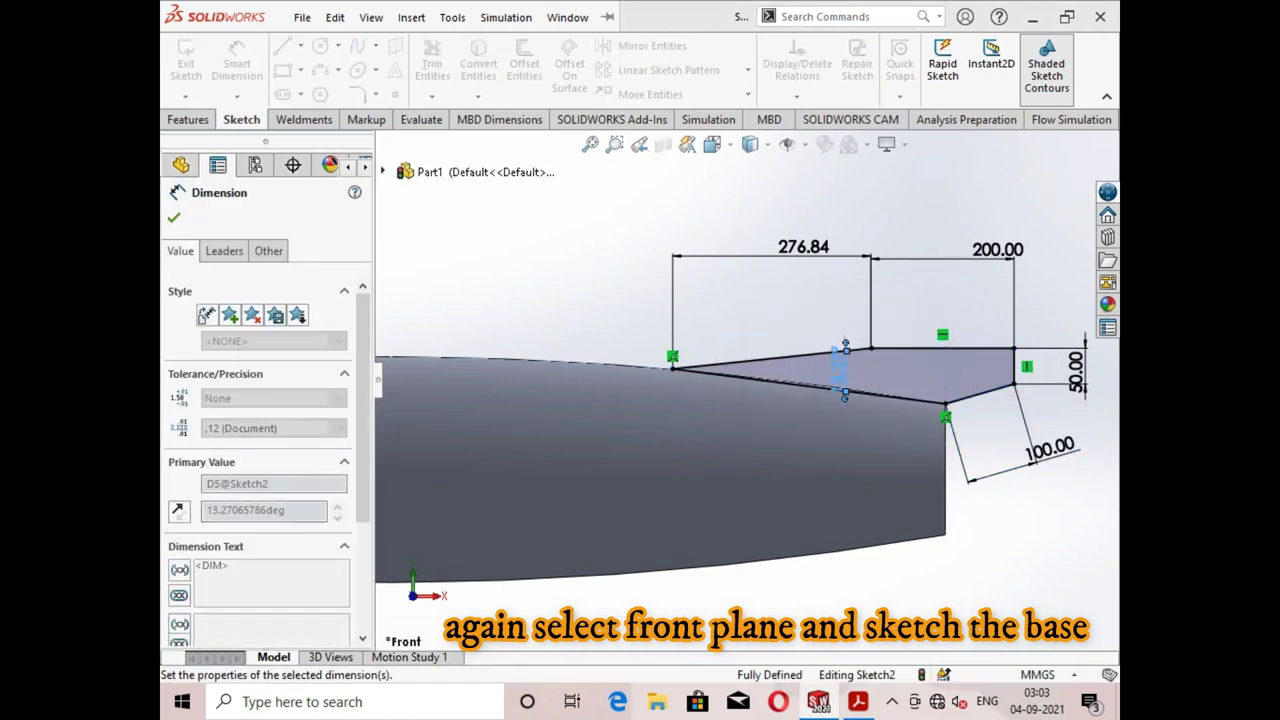
pyautogui.scroll(1, 748, 376)
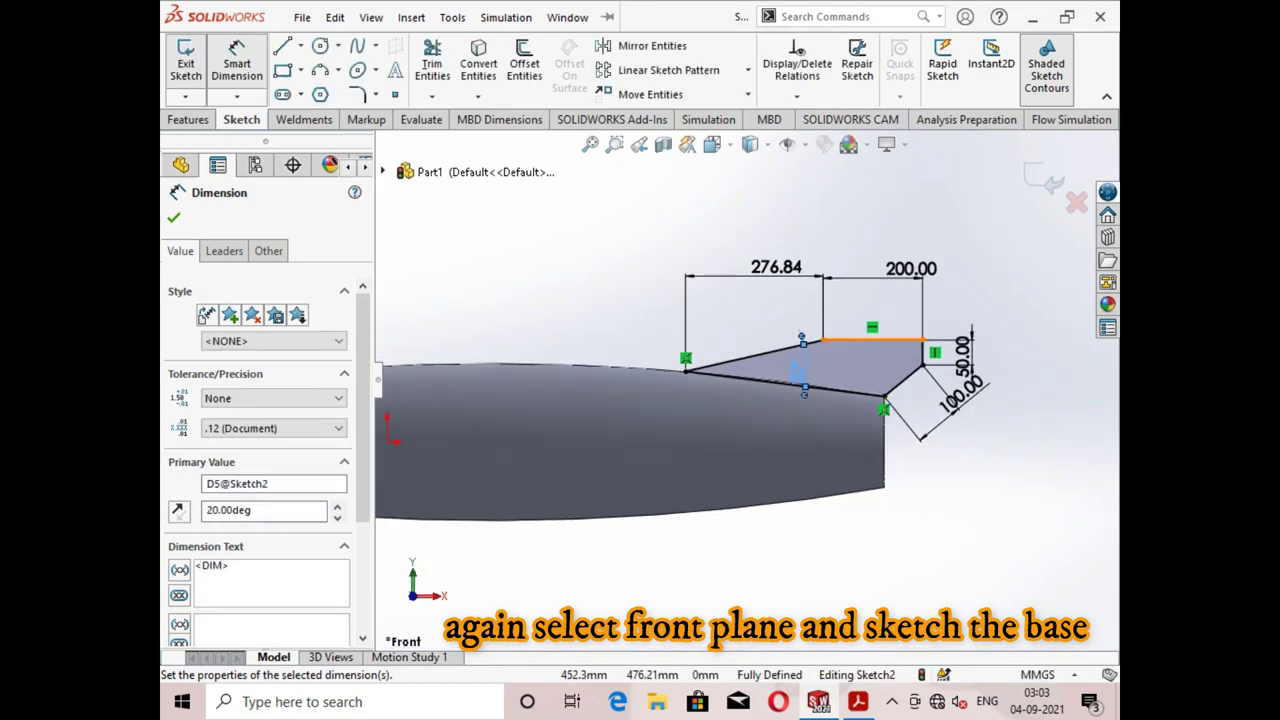
pyautogui.click(188, 119)
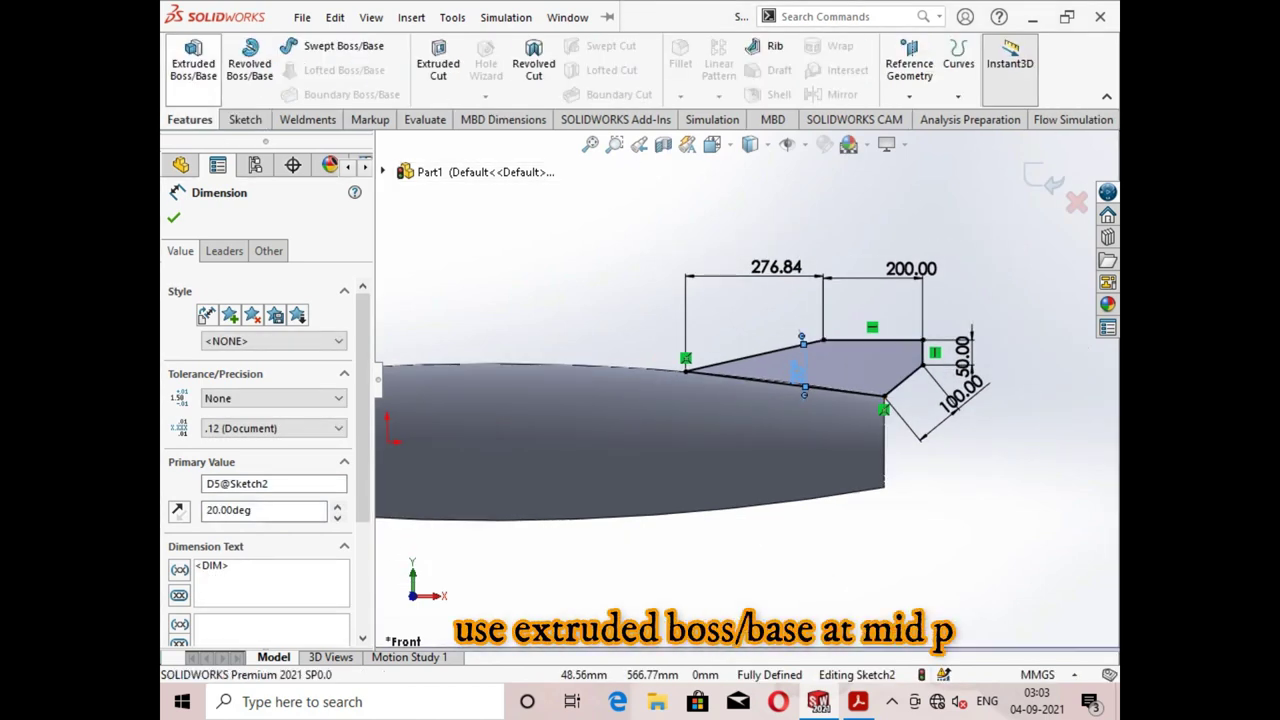
pyautogui.click(193, 62)
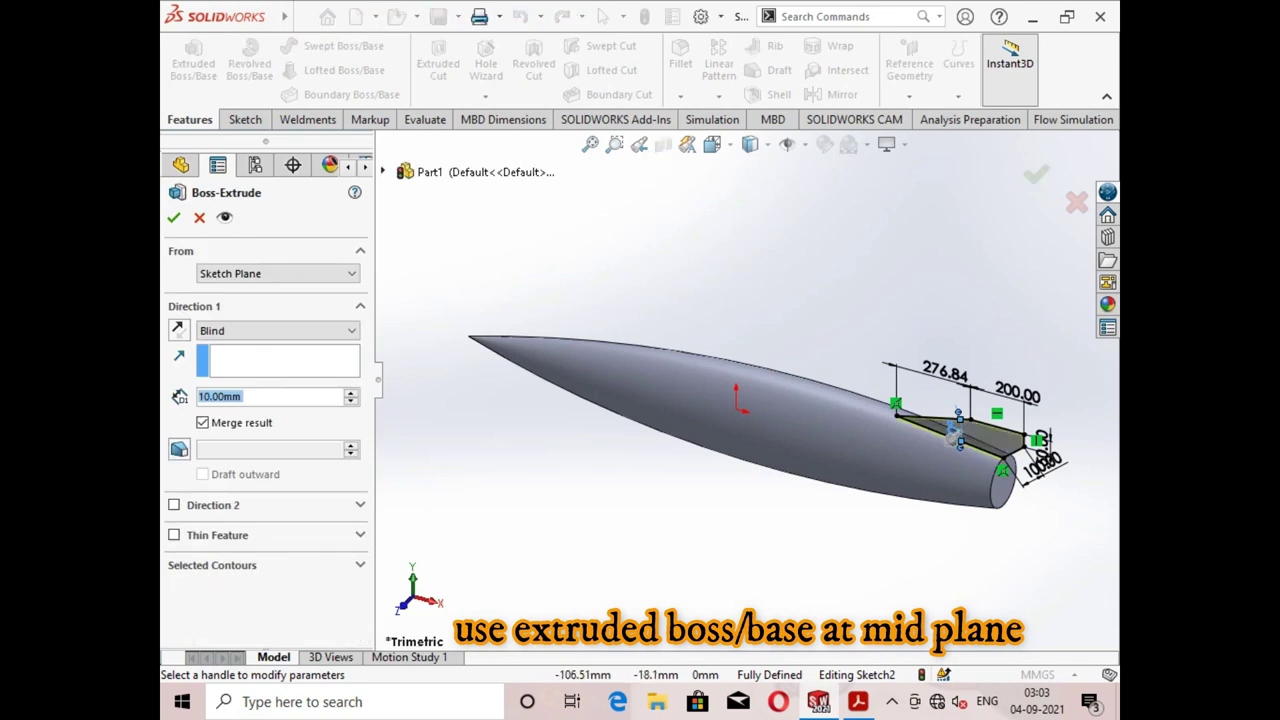
pyautogui.click(277, 330)
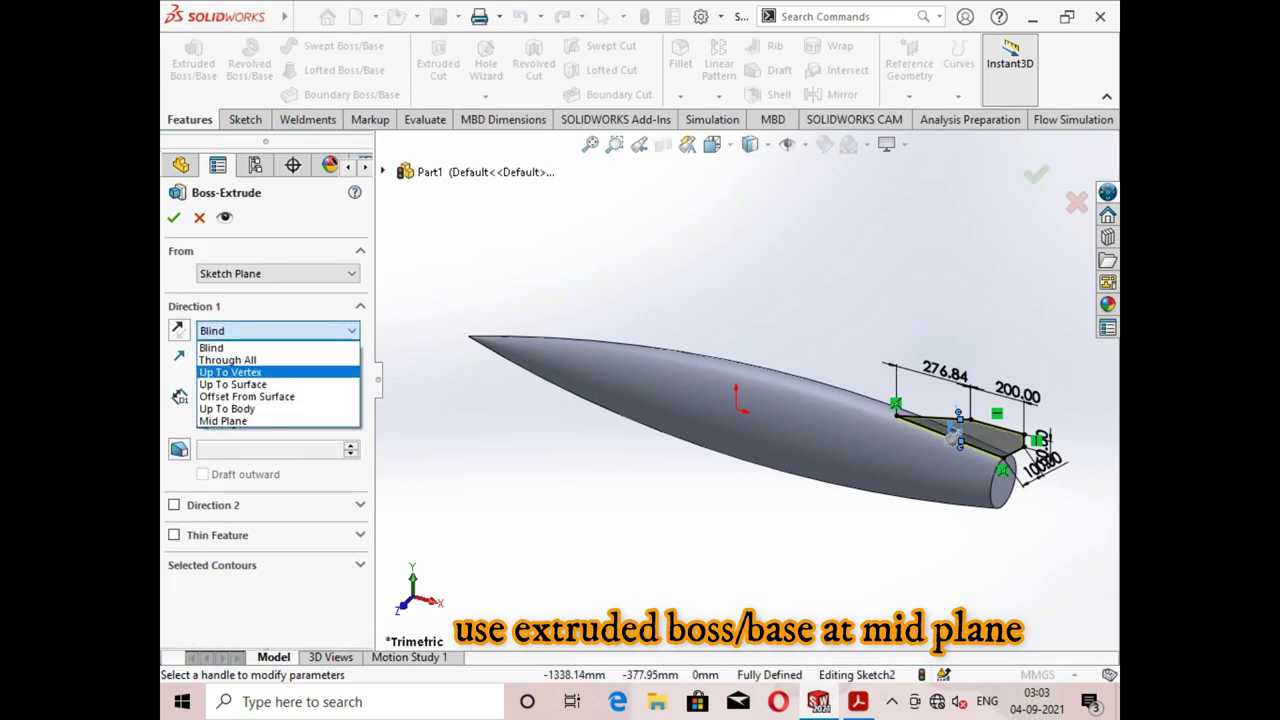
pyautogui.click(223, 421)
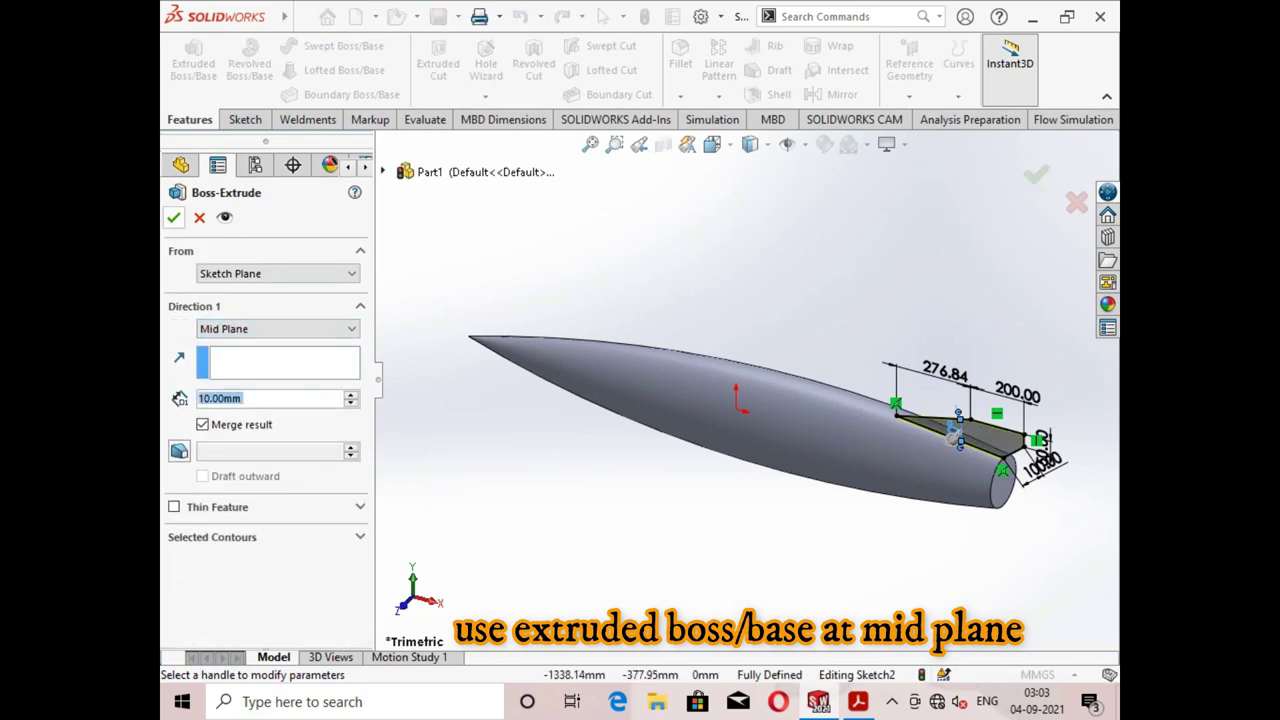
pyautogui.click(173, 217)
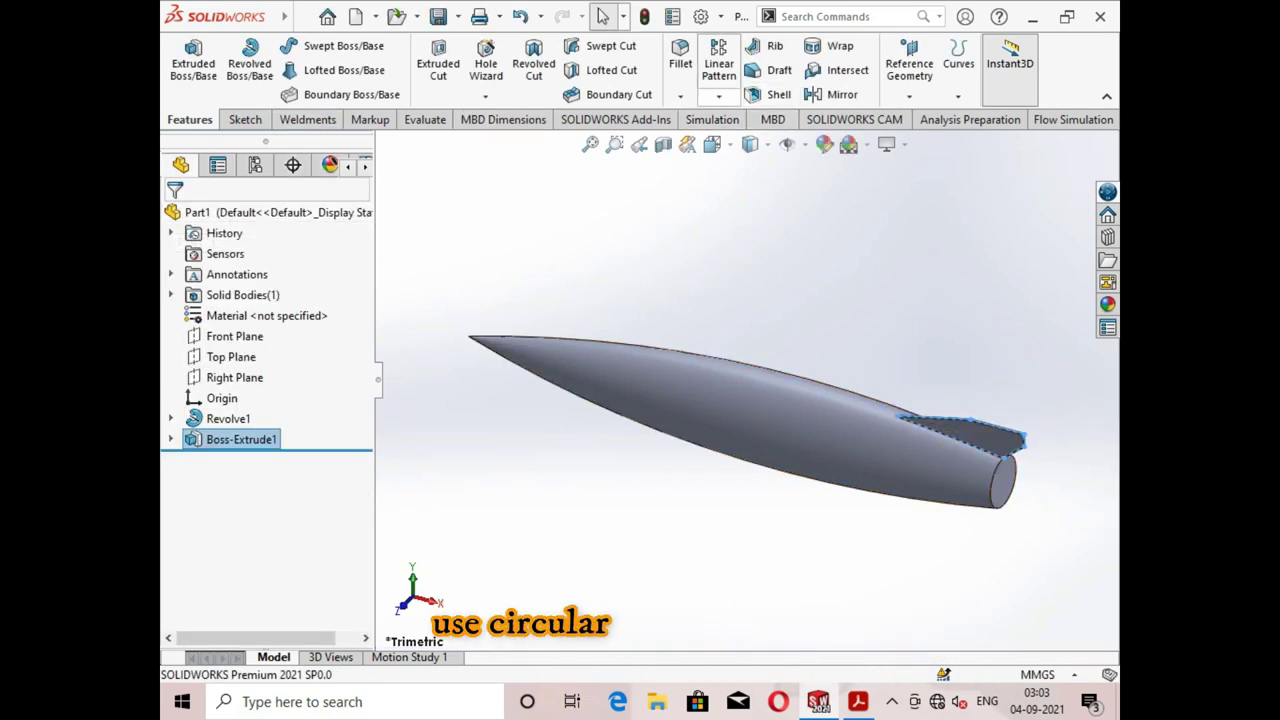
pyautogui.click(718, 96)
pyautogui.press('Escape')
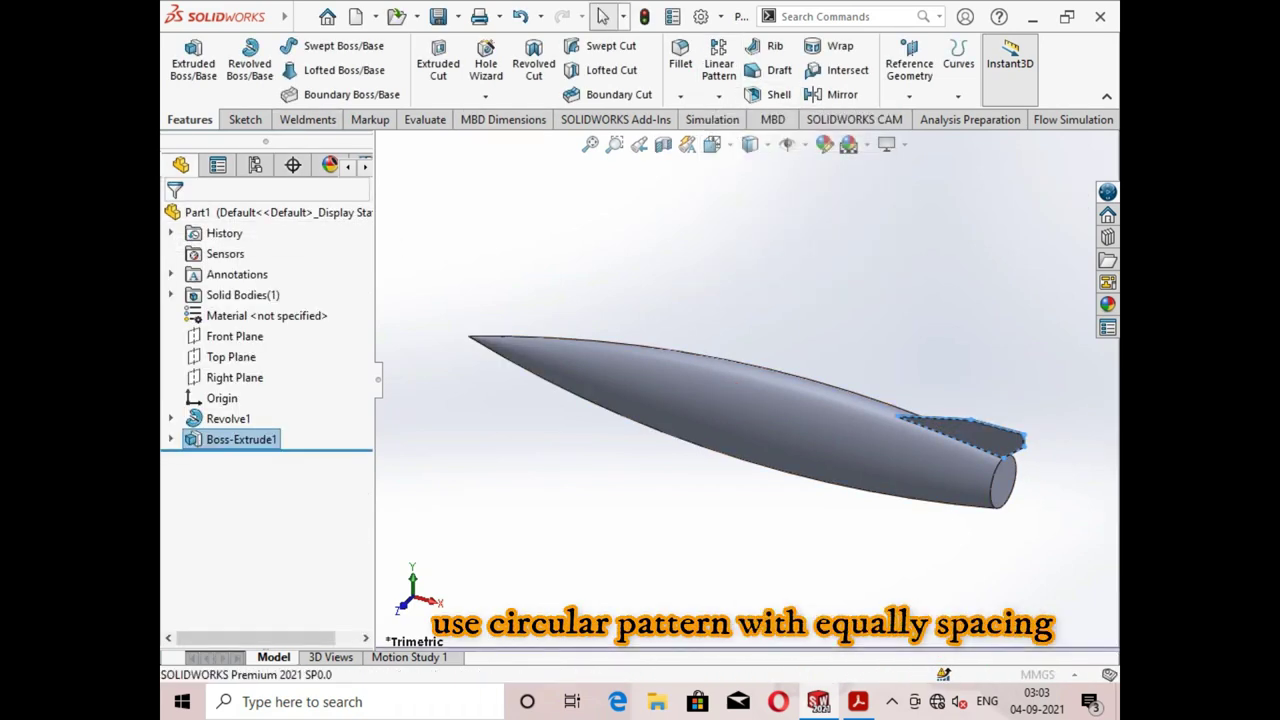
# Circular-pattern the fin into 4 instances, equally spaced over 360° about the tail edge.
pyautogui.scroll(-2, 998, 485)
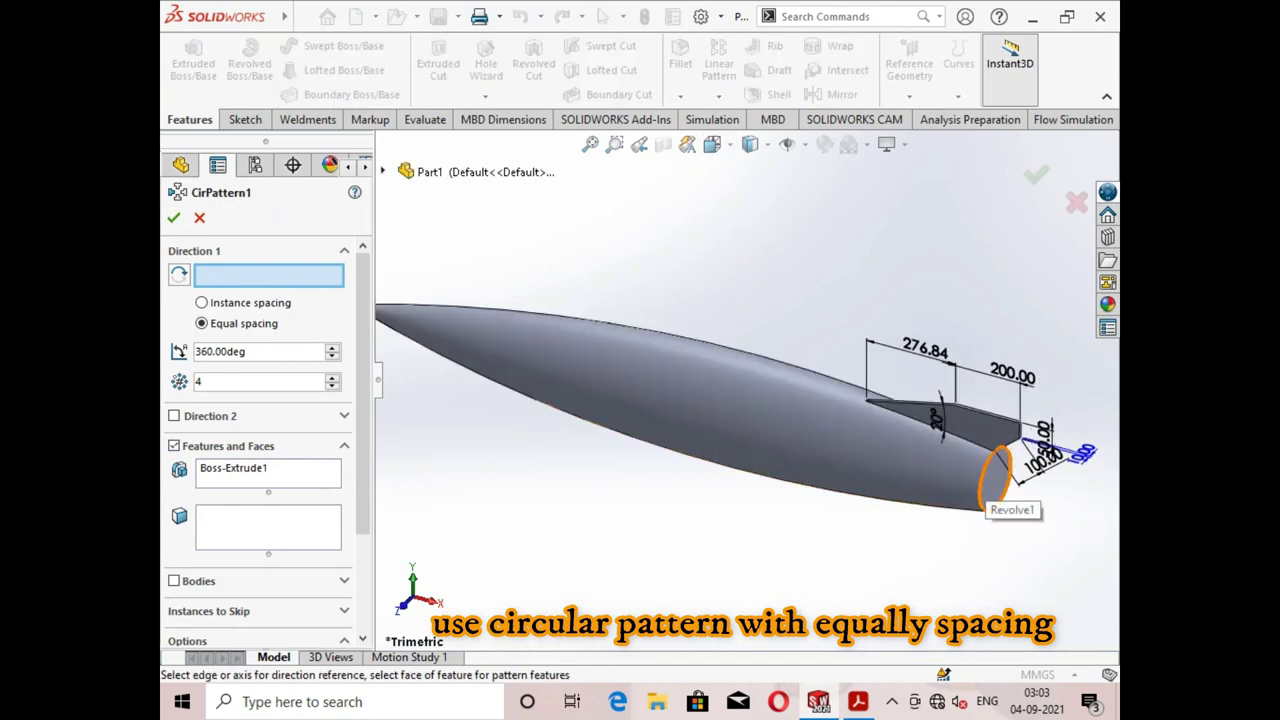
pyautogui.click(992, 478)
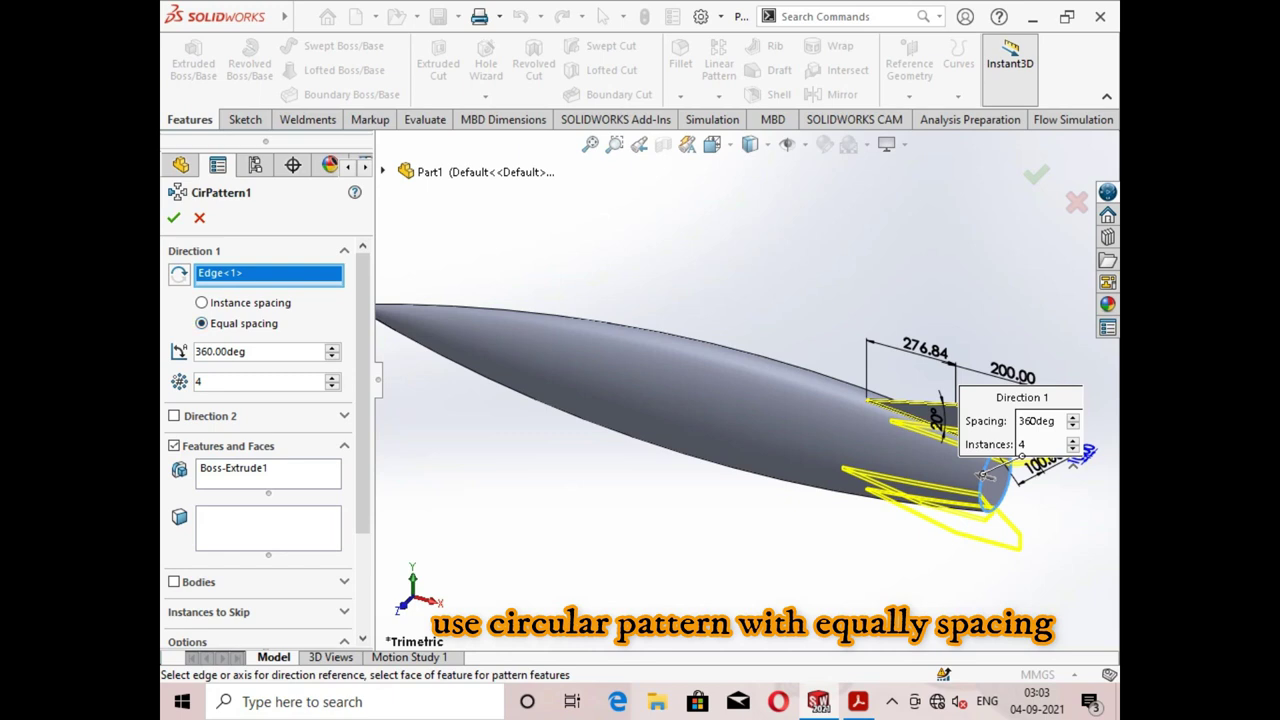
pyautogui.click(173, 218)
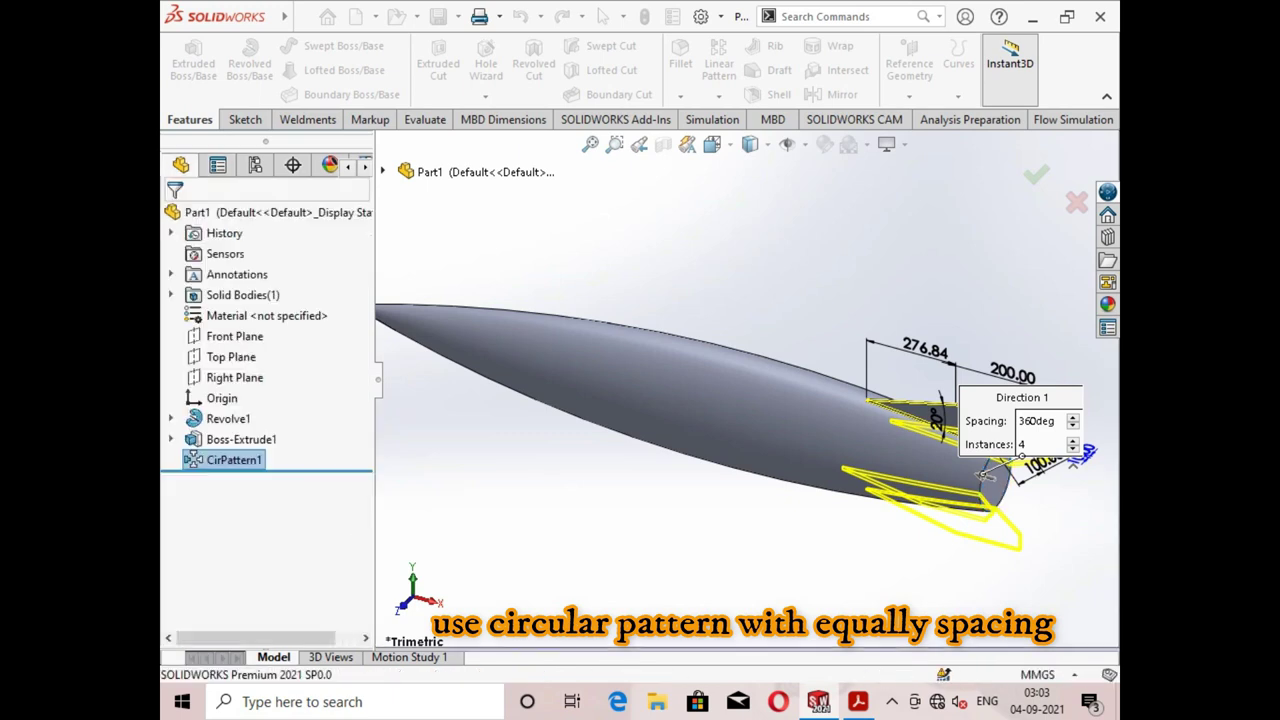
# Start a new sketch on the rocket's flat rear face.
pyautogui.moveTo(1000, 480)
pyautogui.mouseDown(button='middle')
pyautogui.moveTo(733, 415)
pyautogui.moveTo(723, 392)
pyautogui.mouseUp(button='middle')
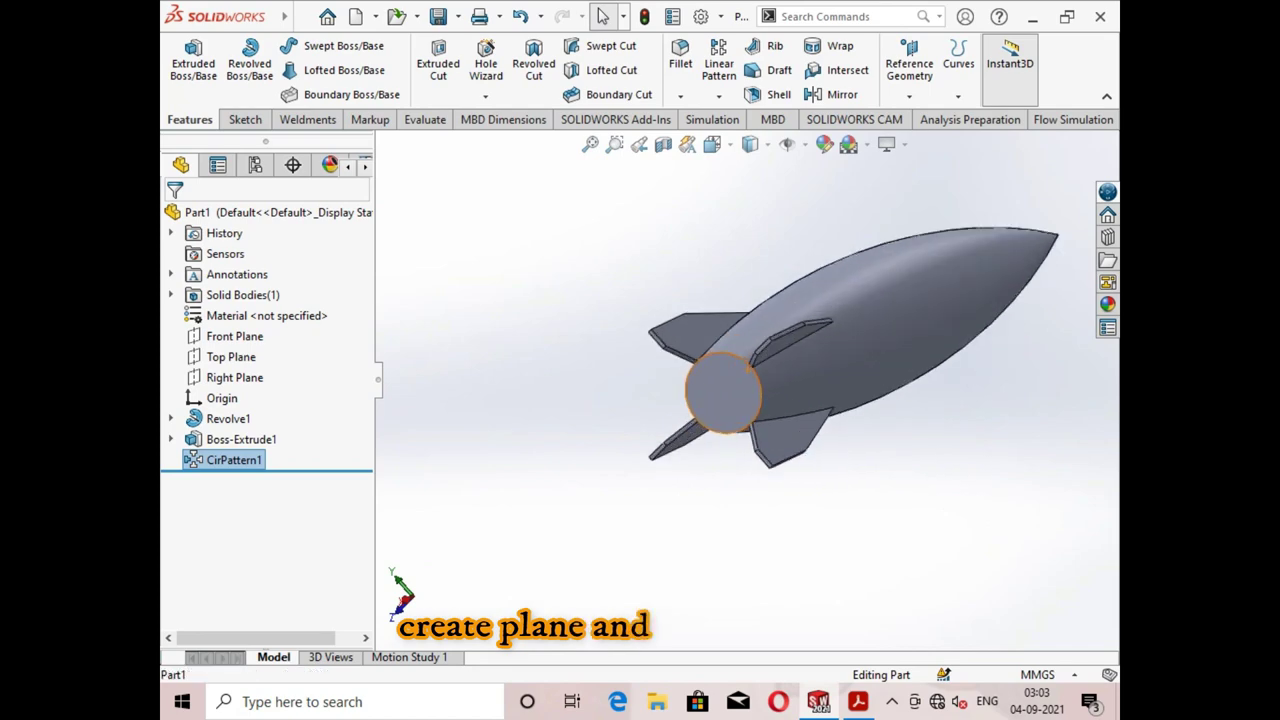
pyautogui.rightClick(723, 392)
pyautogui.click(760, 150)
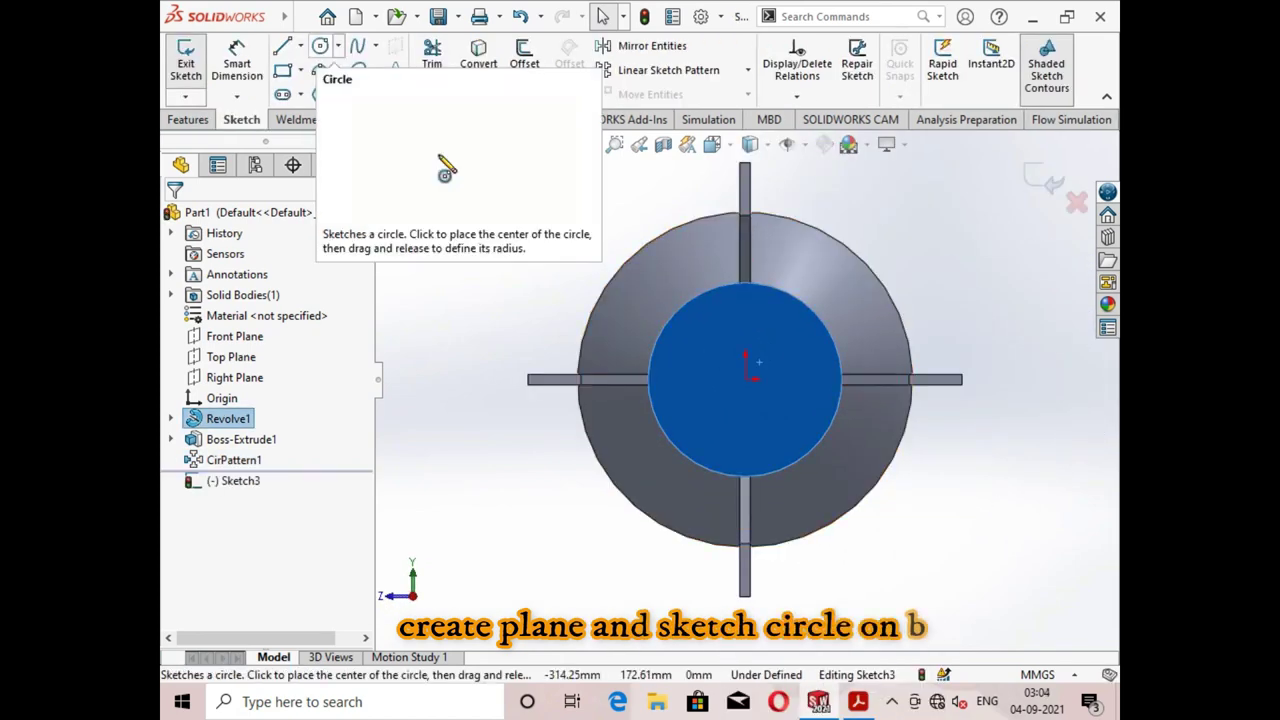
# Draw a vertical centerline up from the origin and a small circle centred on it.
pyautogui.click(300, 46)
pyautogui.click(325, 91)
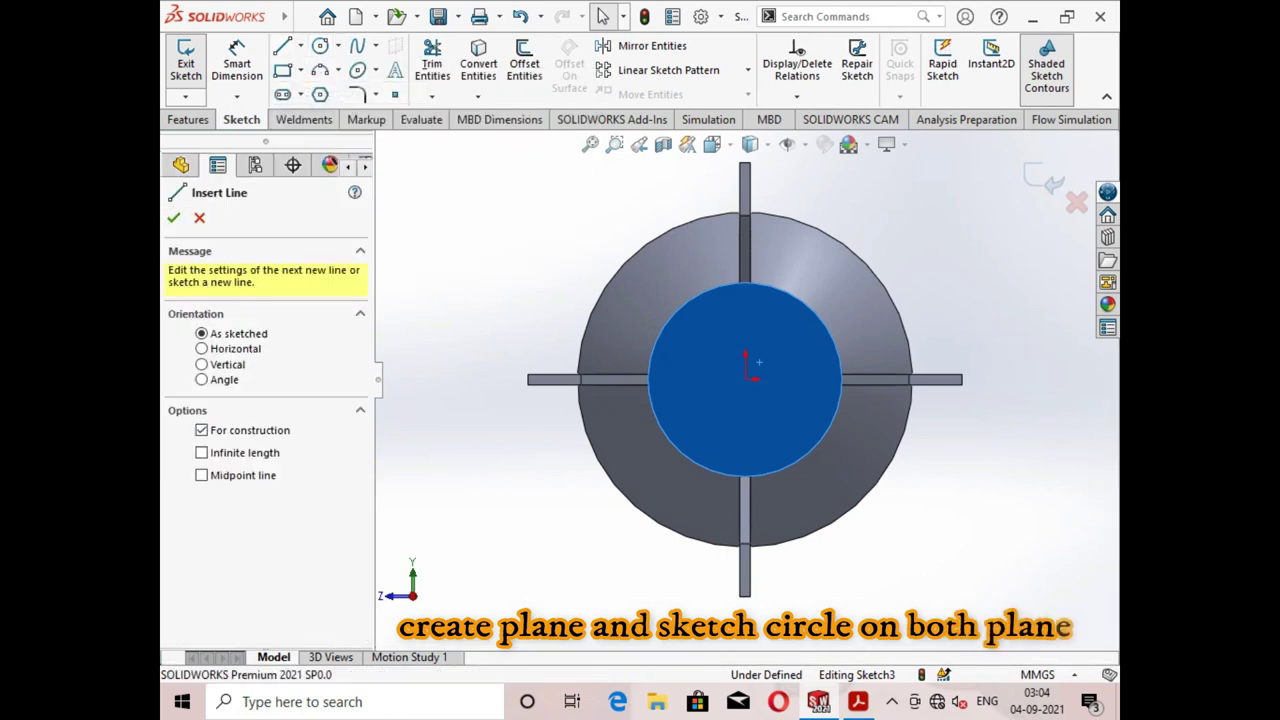
pyautogui.click(745, 378)
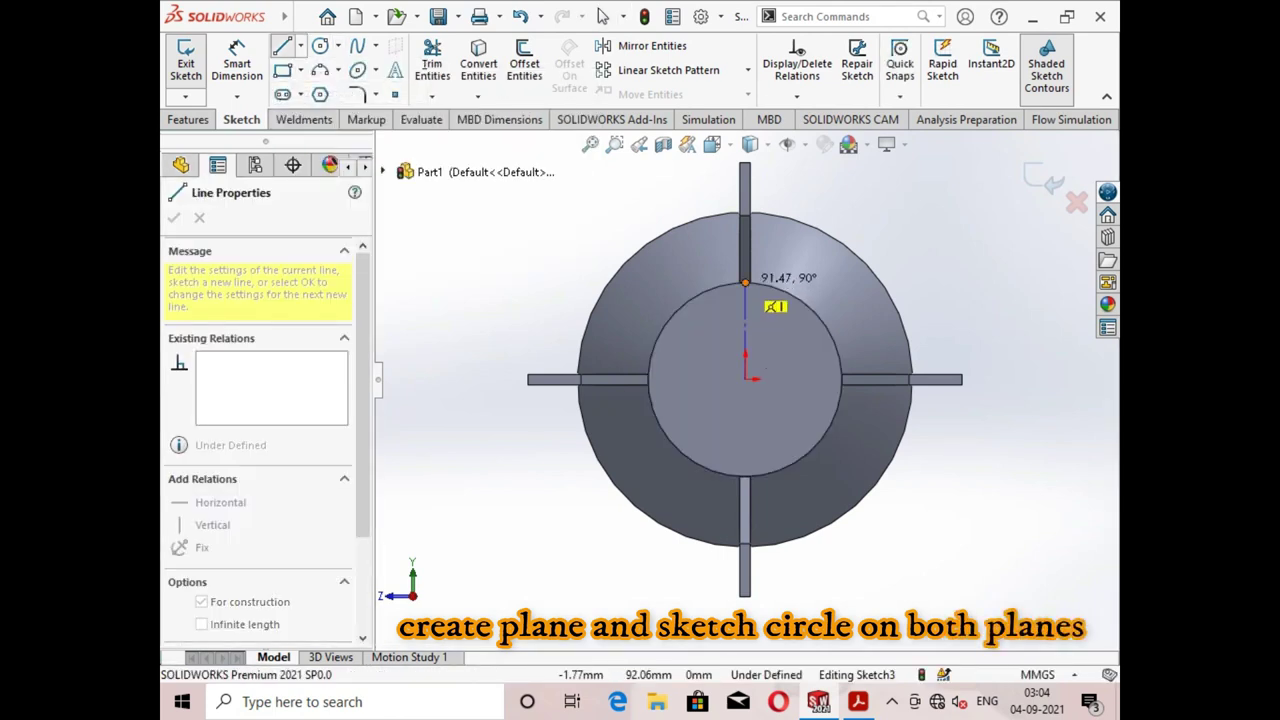
pyautogui.click(745, 283)
pyautogui.press('Escape')
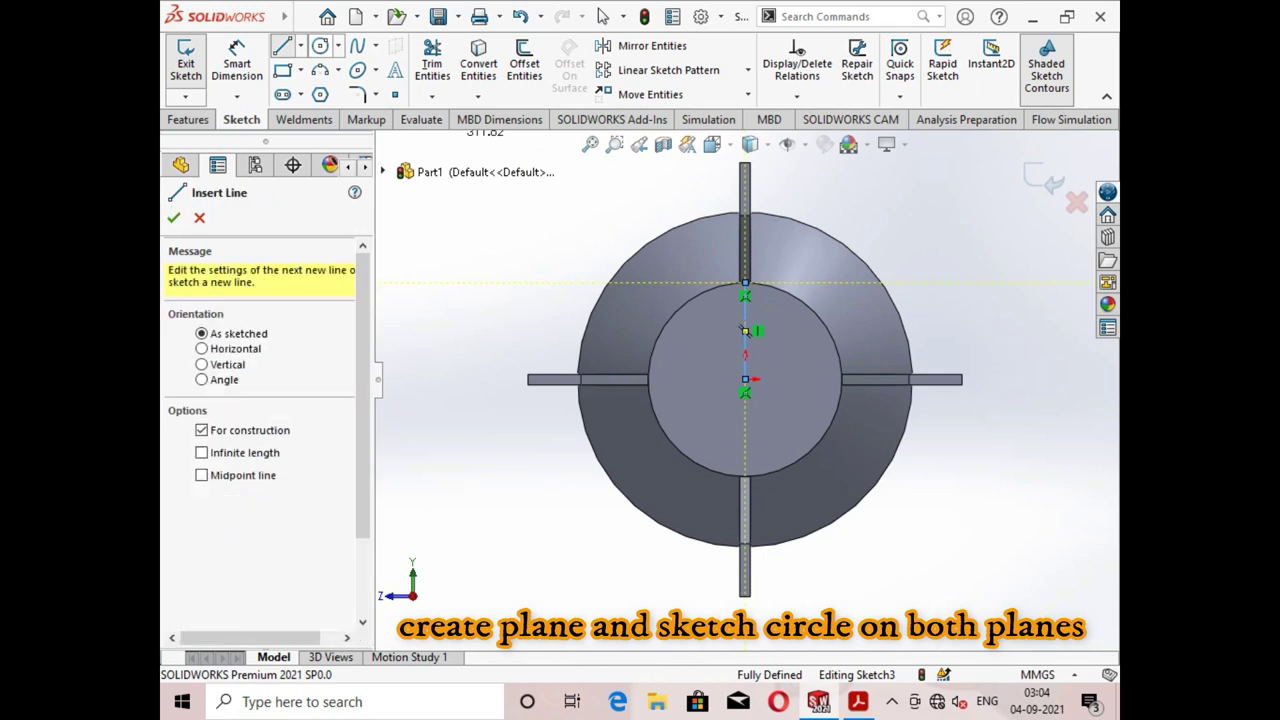
pyautogui.click(320, 46)
pyautogui.scroll(1, 728, 326)
pyautogui.click(728, 326)
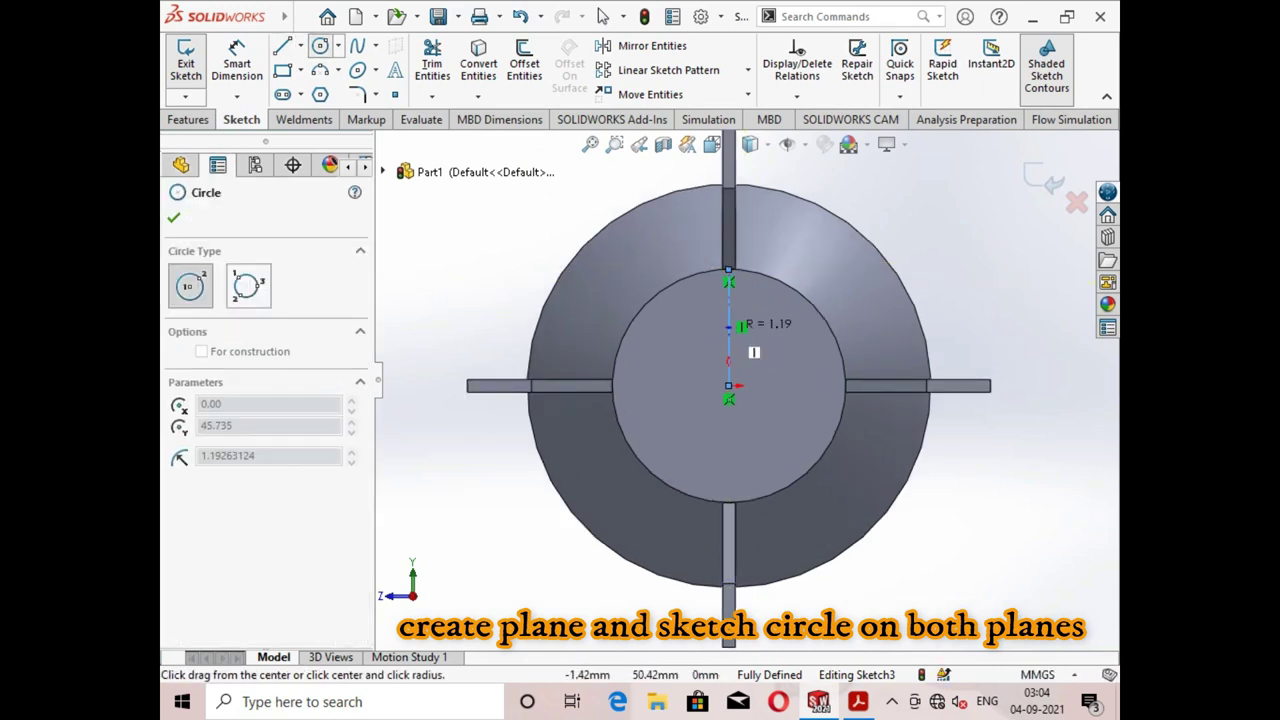
pyautogui.click(742, 326)
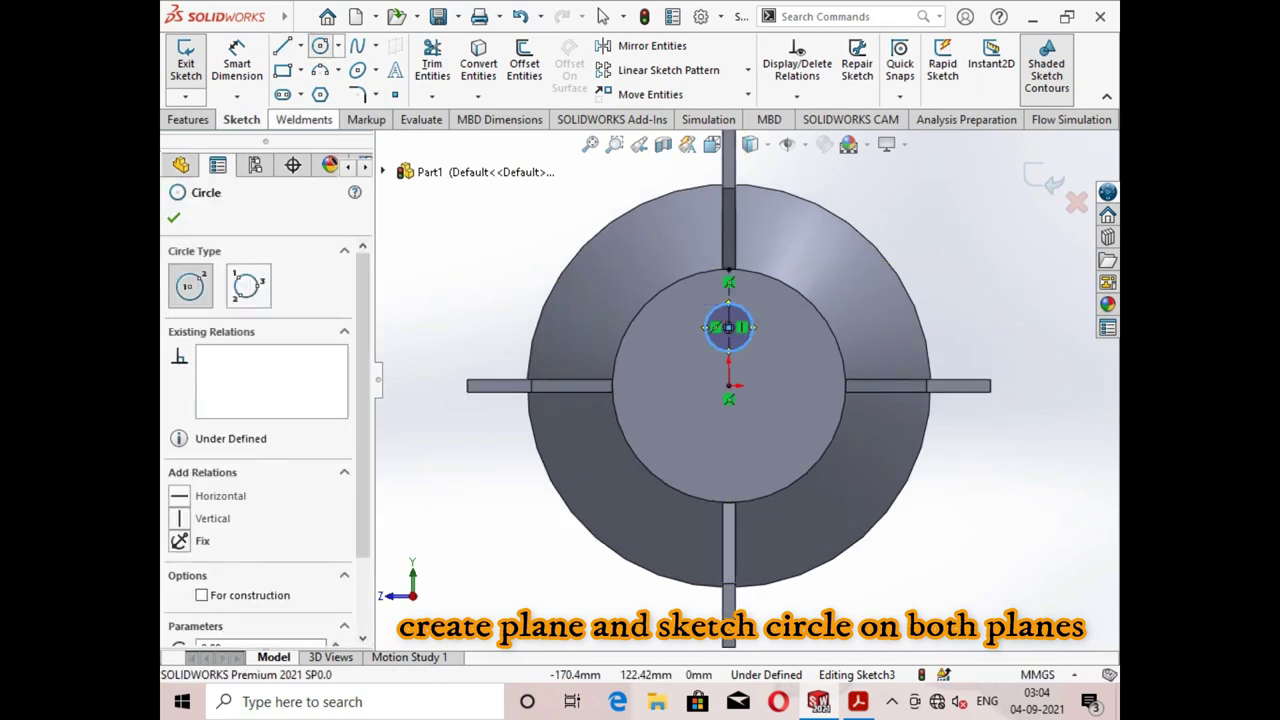
pyautogui.press('Escape')
# Set the circle's diameter to 35 mm and close the sketch.
pyautogui.click(237, 62)
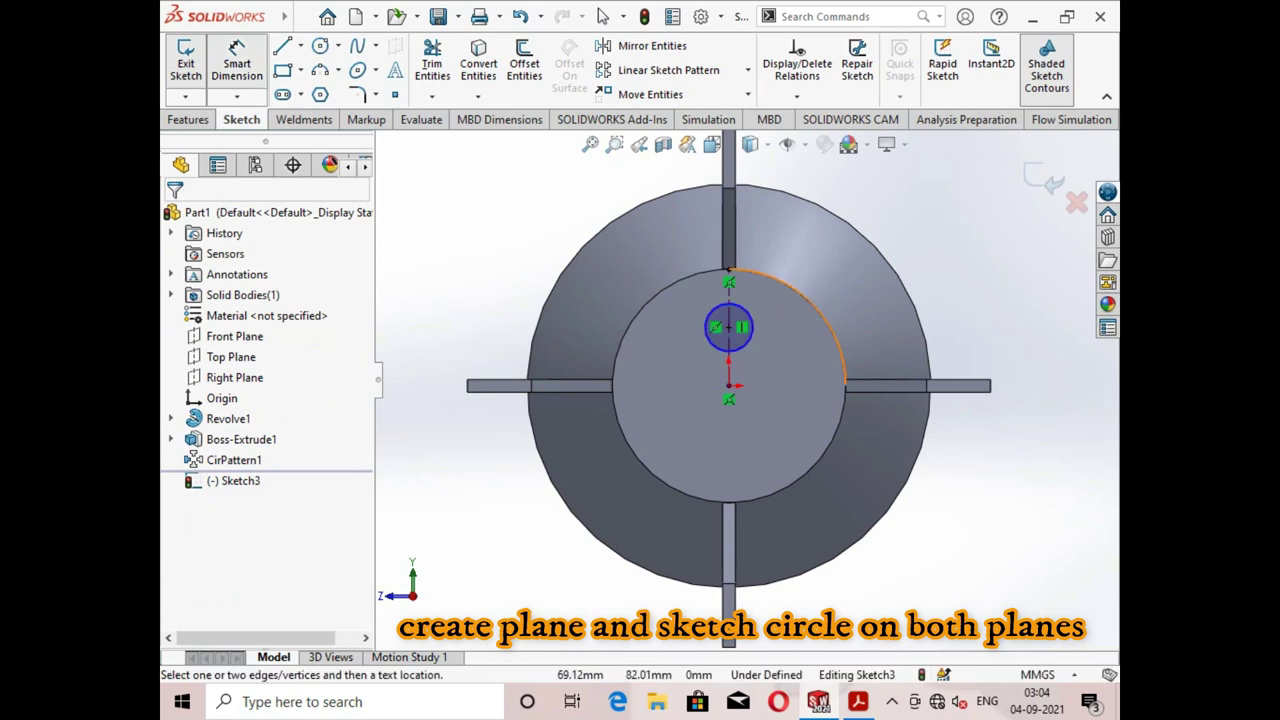
pyautogui.click(750, 316)
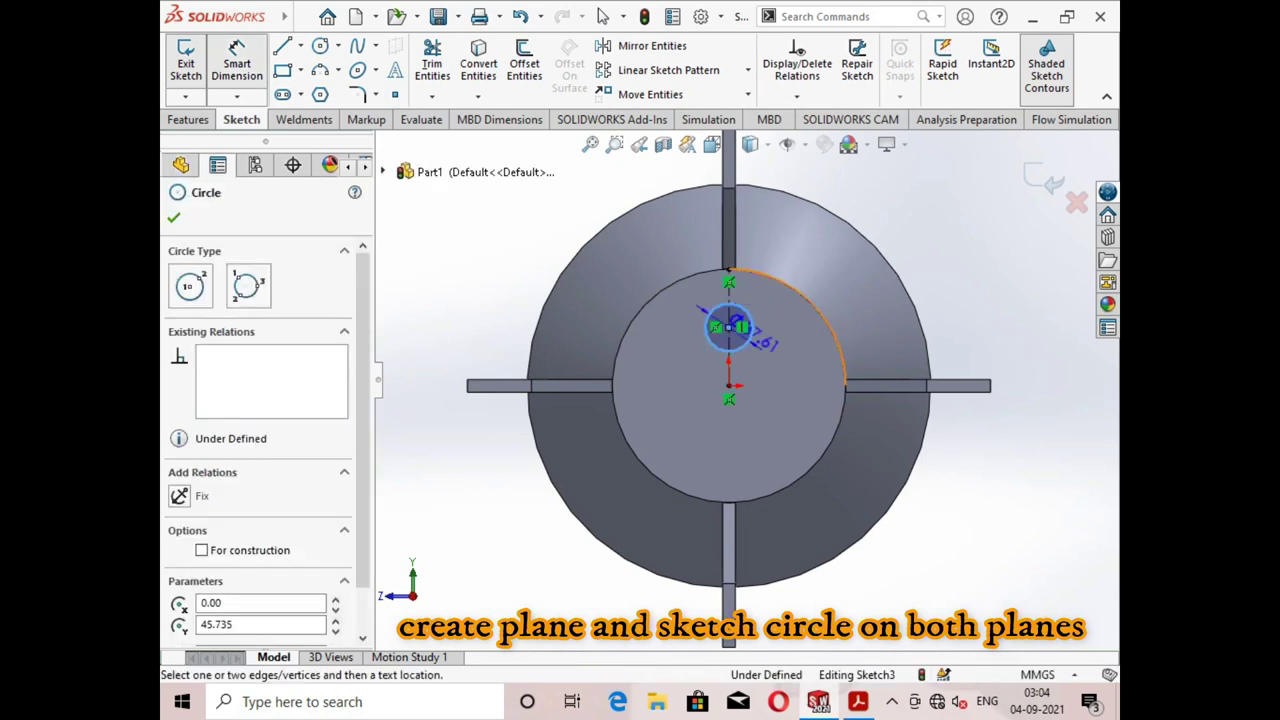
pyautogui.click(900, 262)
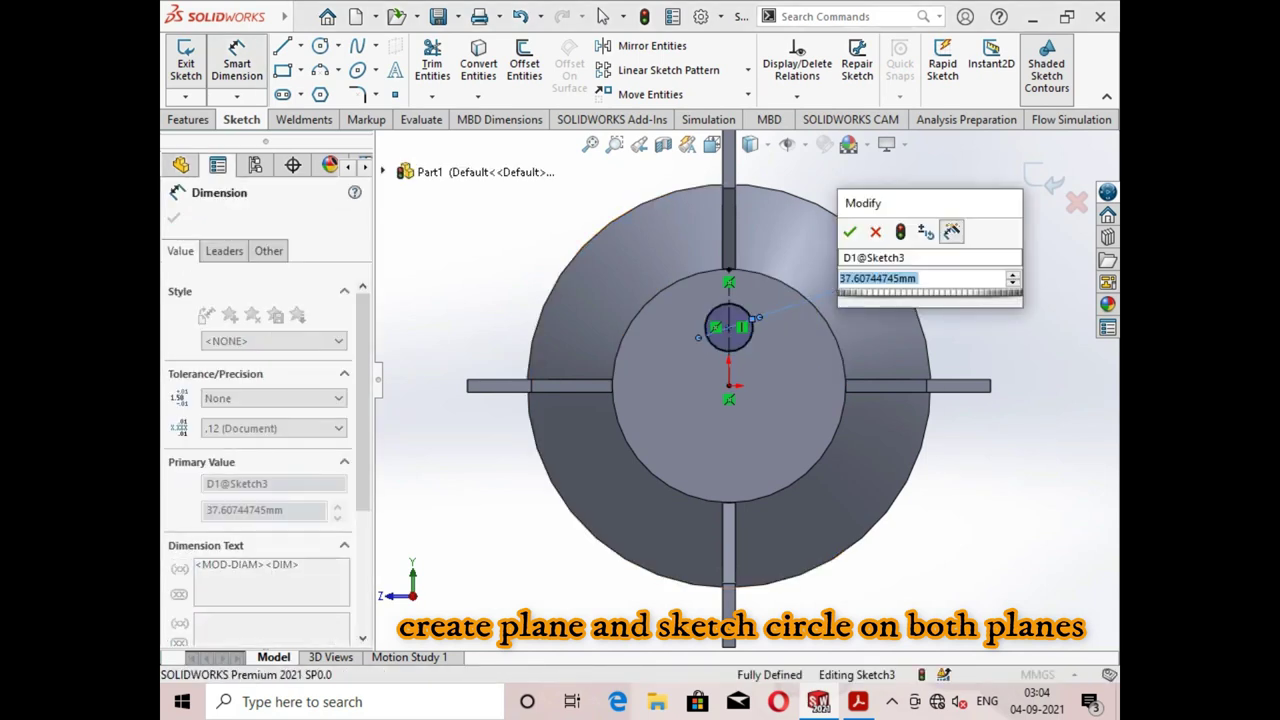
pyautogui.write('=35')
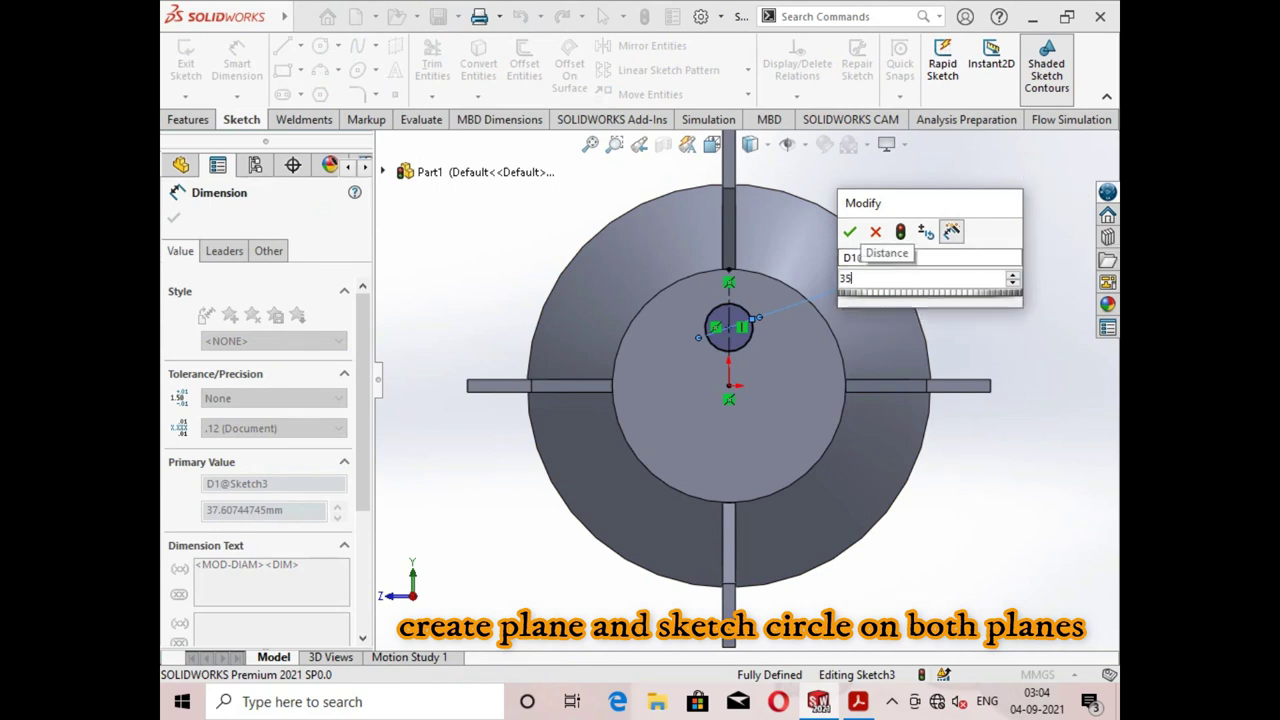
pyautogui.press('Return')
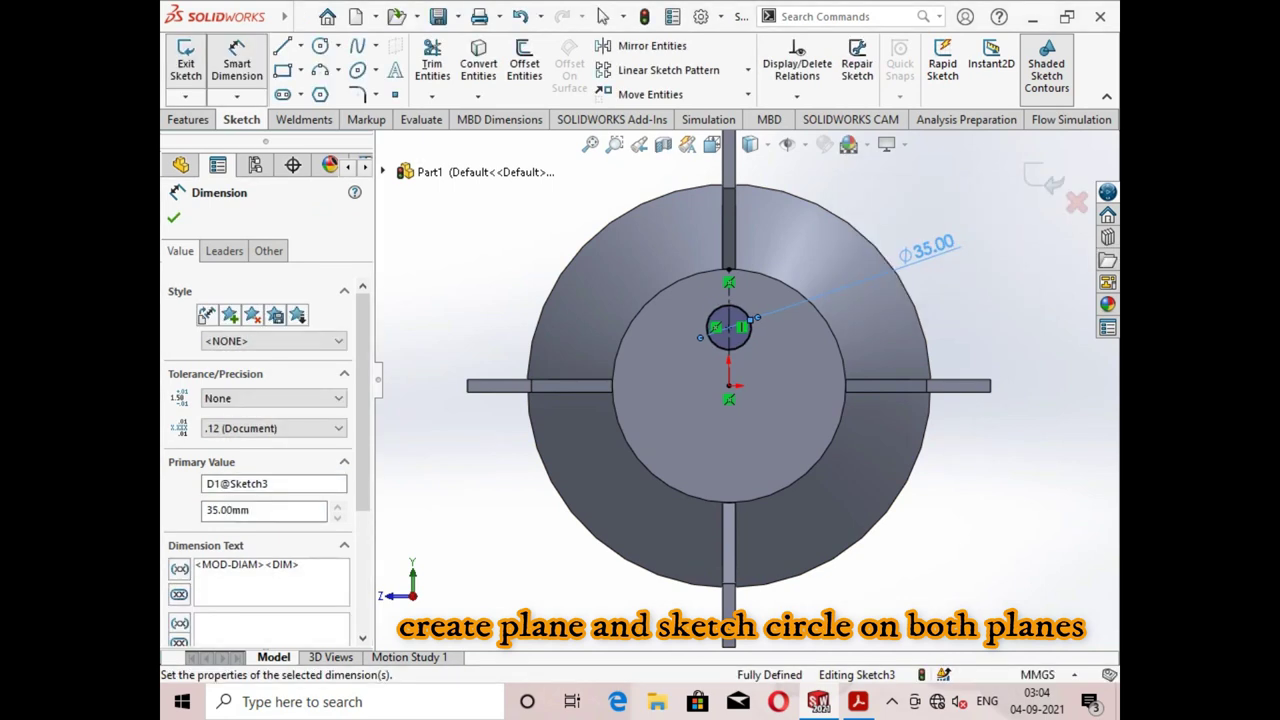
pyautogui.hotkey('ctrl', 'b')
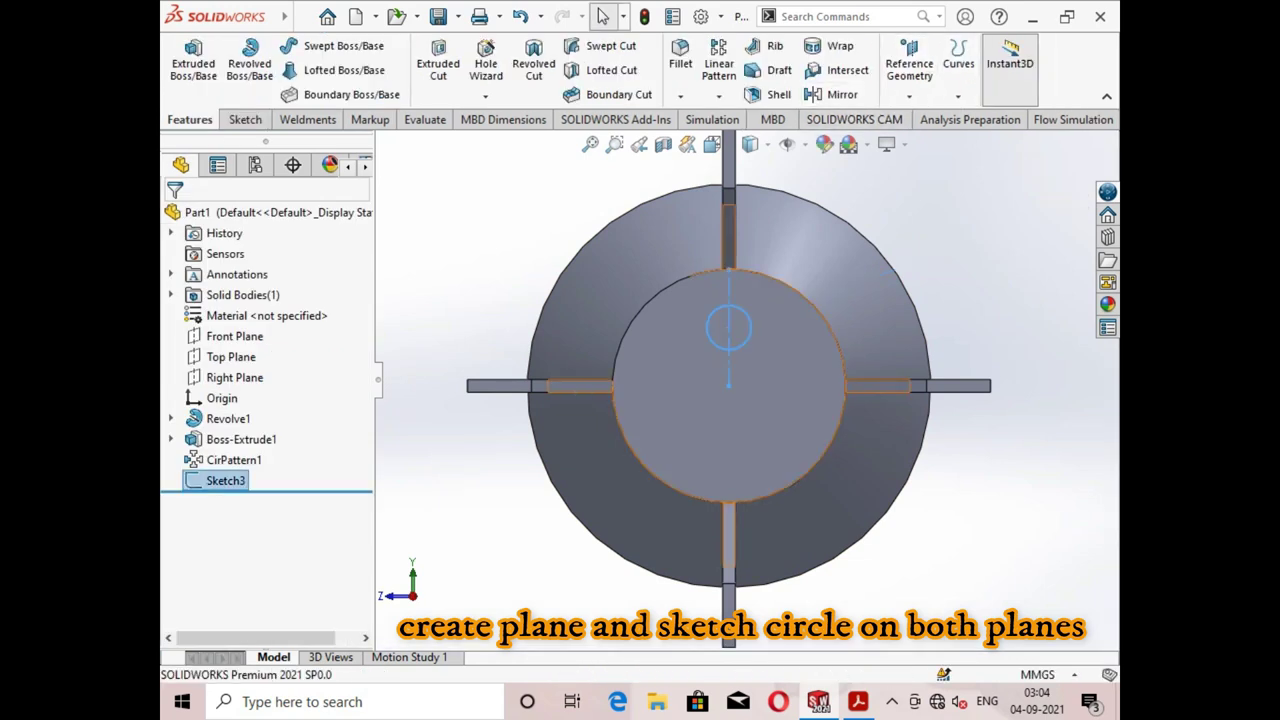
# Create reference plane Plane1 offset 20 mm from the rear circular face.
pyautogui.click(909, 70)
pyautogui.click(926, 118)
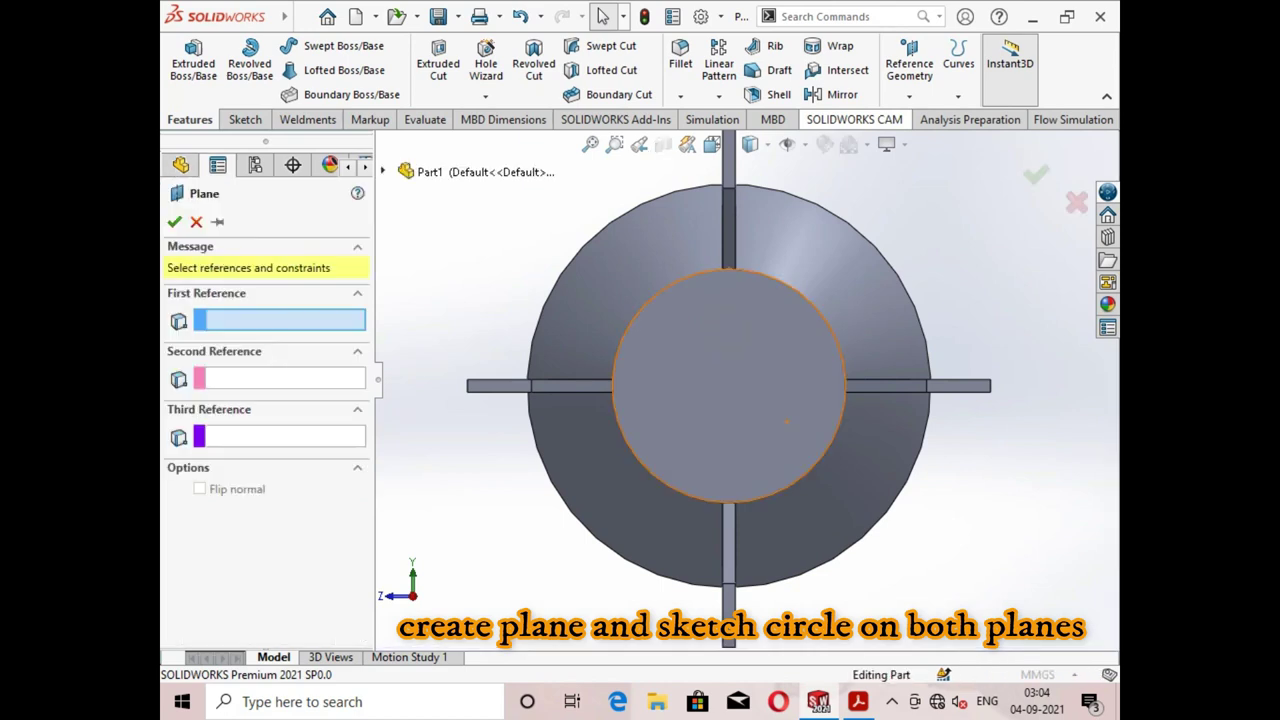
pyautogui.click(793, 410)
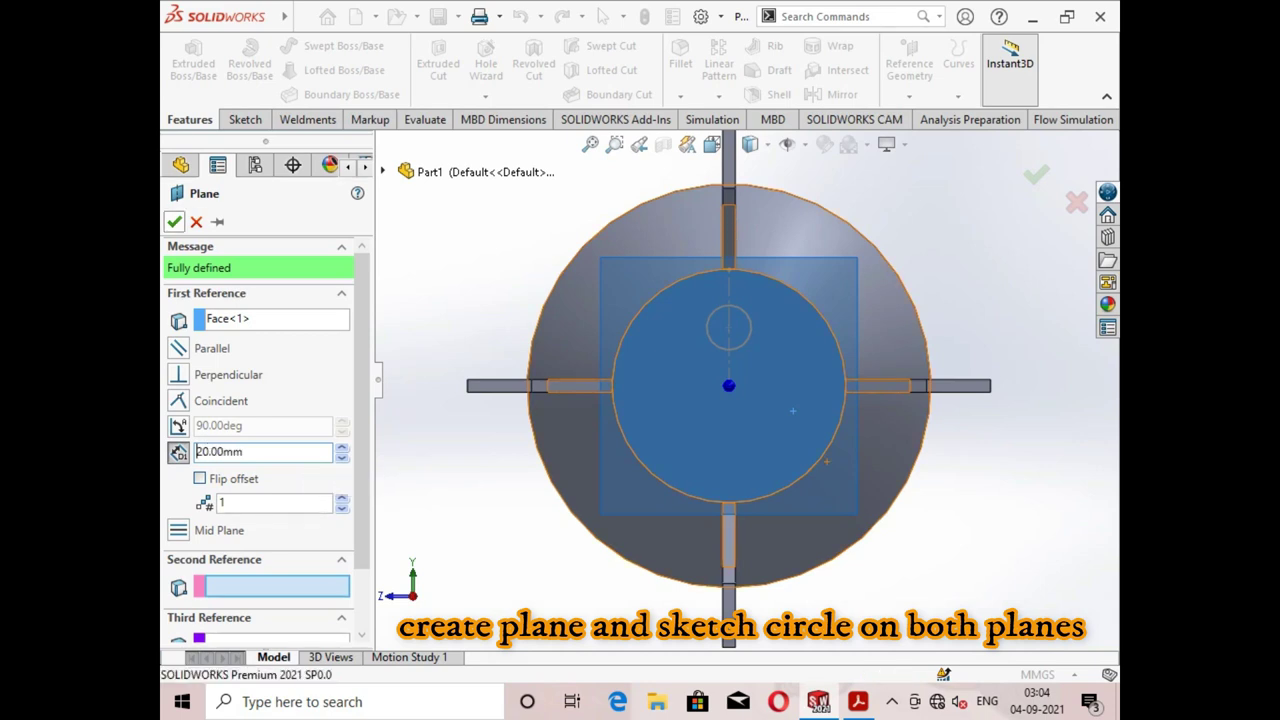
pyautogui.press('Return')
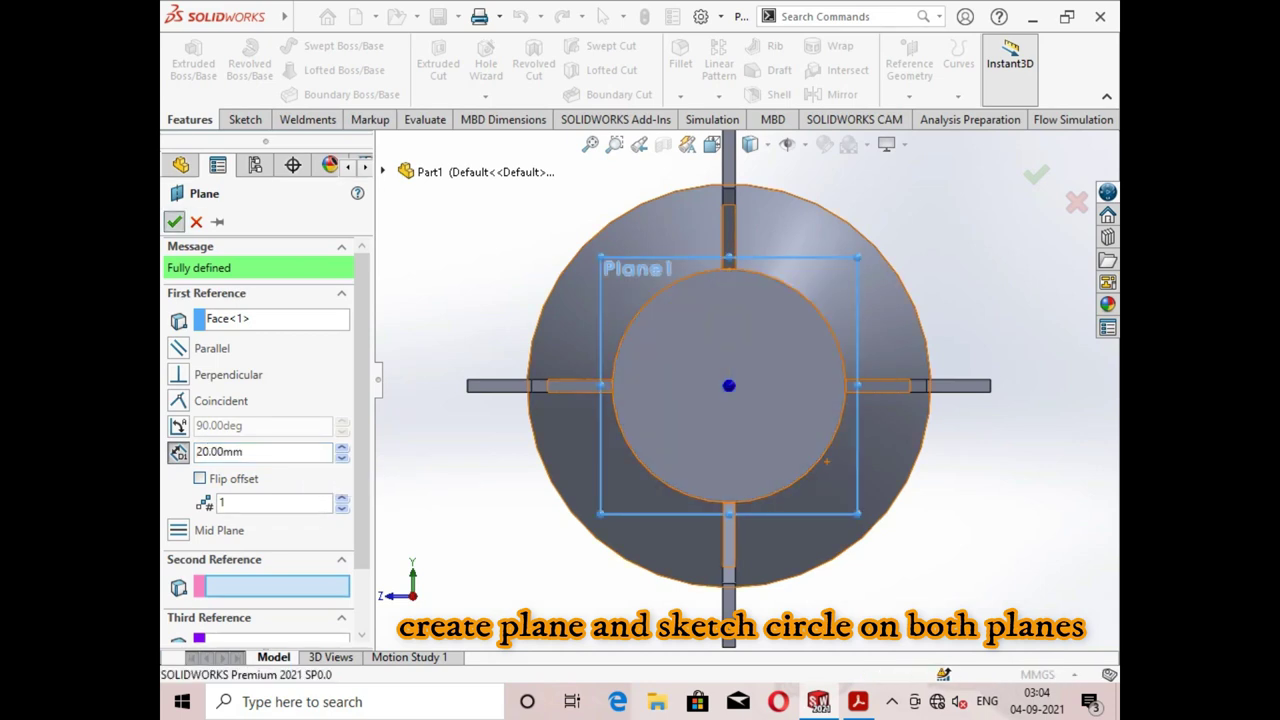
pyautogui.press('Return')
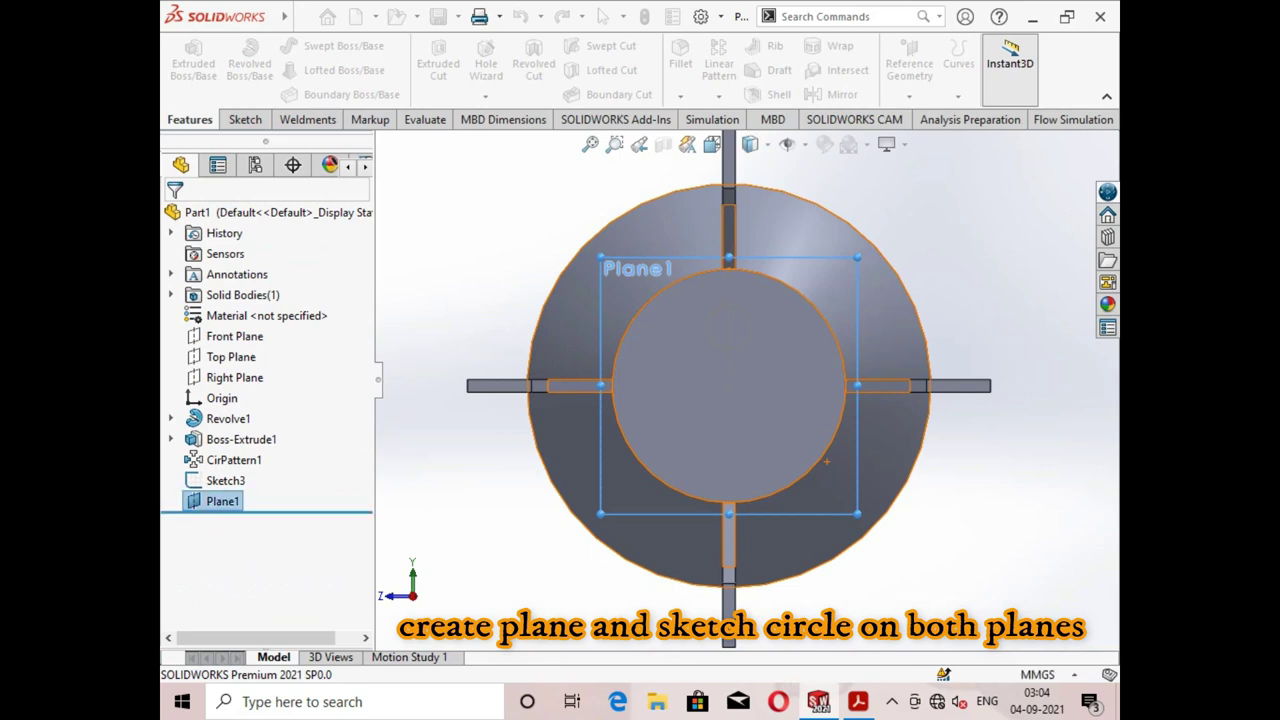
pyautogui.rightClick(222, 501)
# Start a sketch on Plane1 and draw a circle centred above the origin.
pyautogui.click(256, 294)
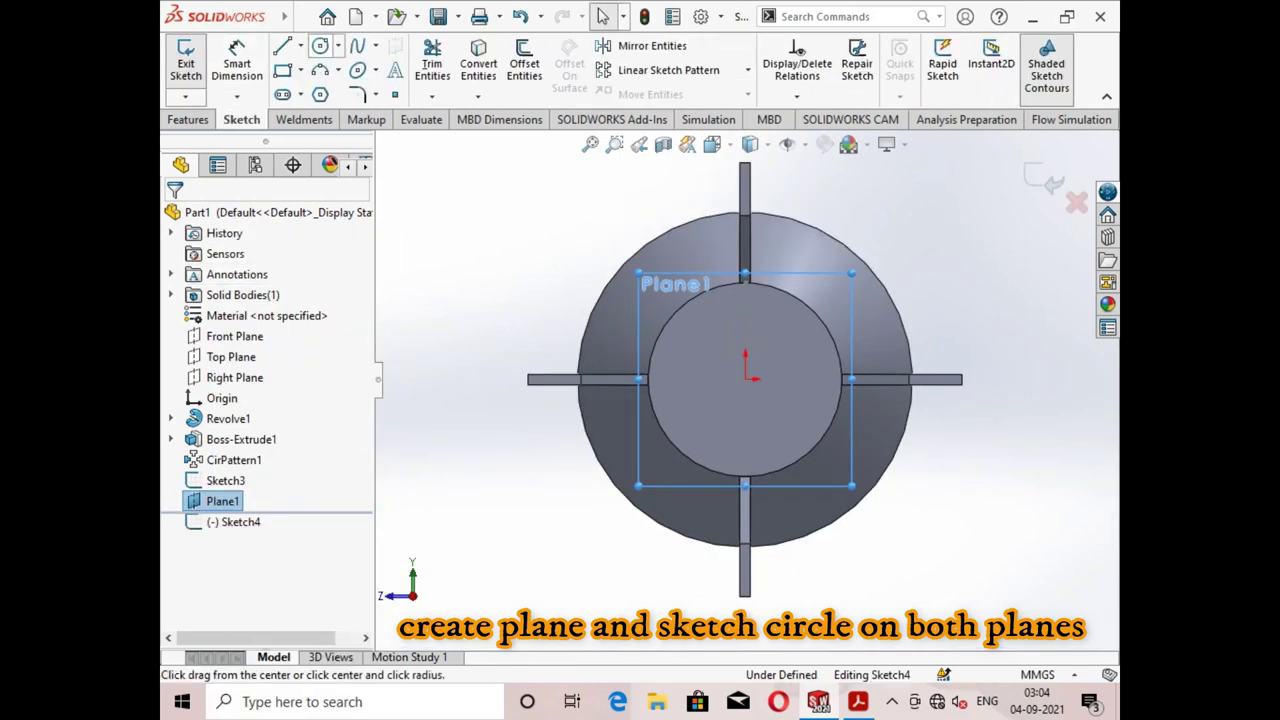
pyautogui.scroll(-3, 786, 362)
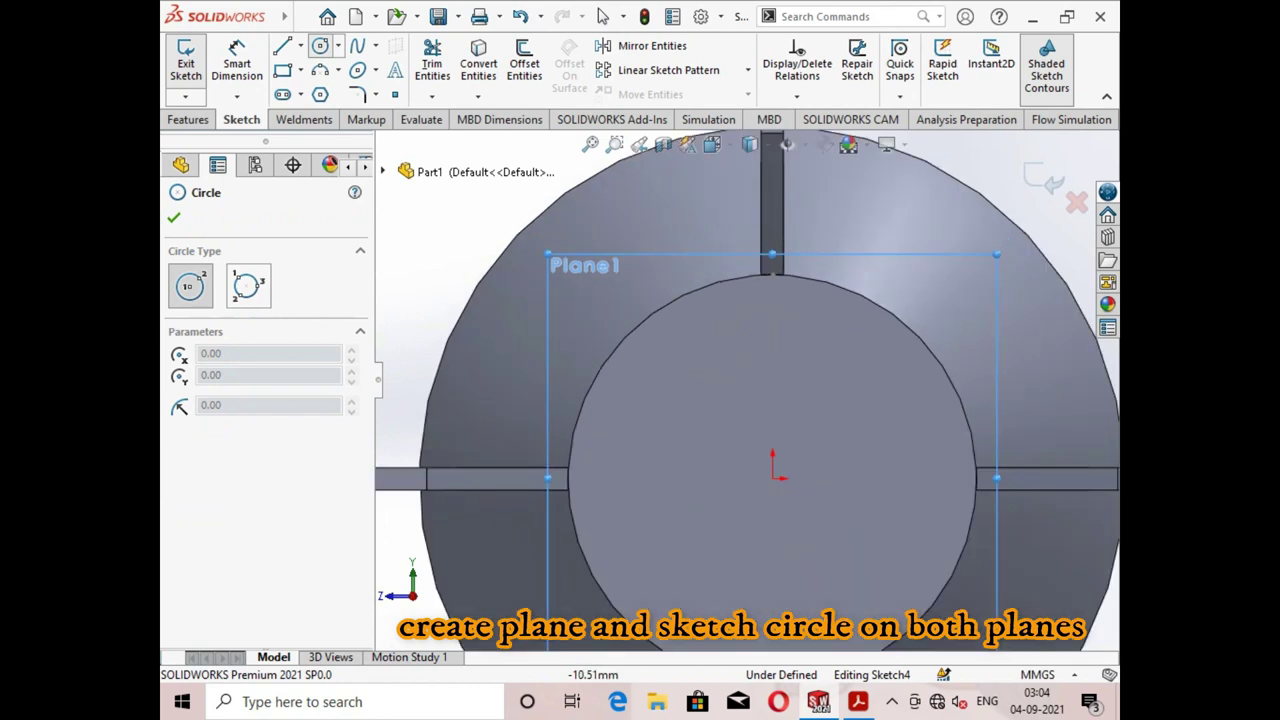
pyautogui.click(772, 376)
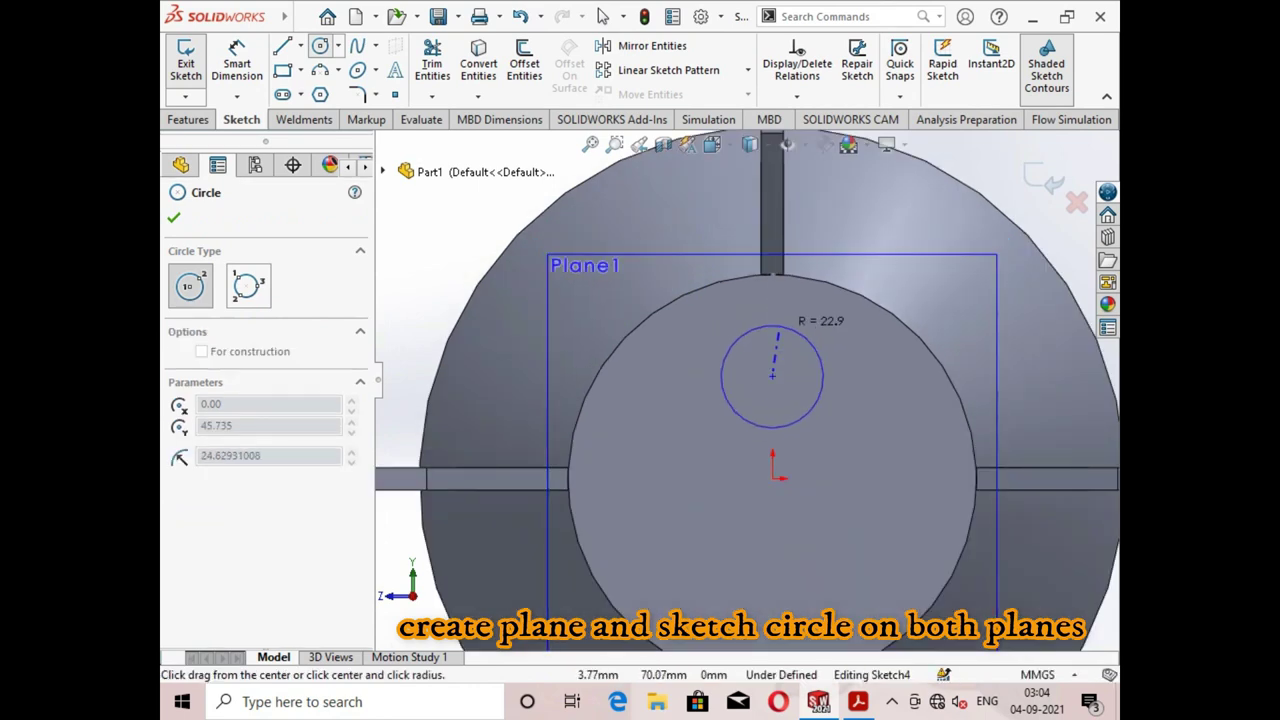
pyautogui.click(808, 330)
pyautogui.press('Escape')
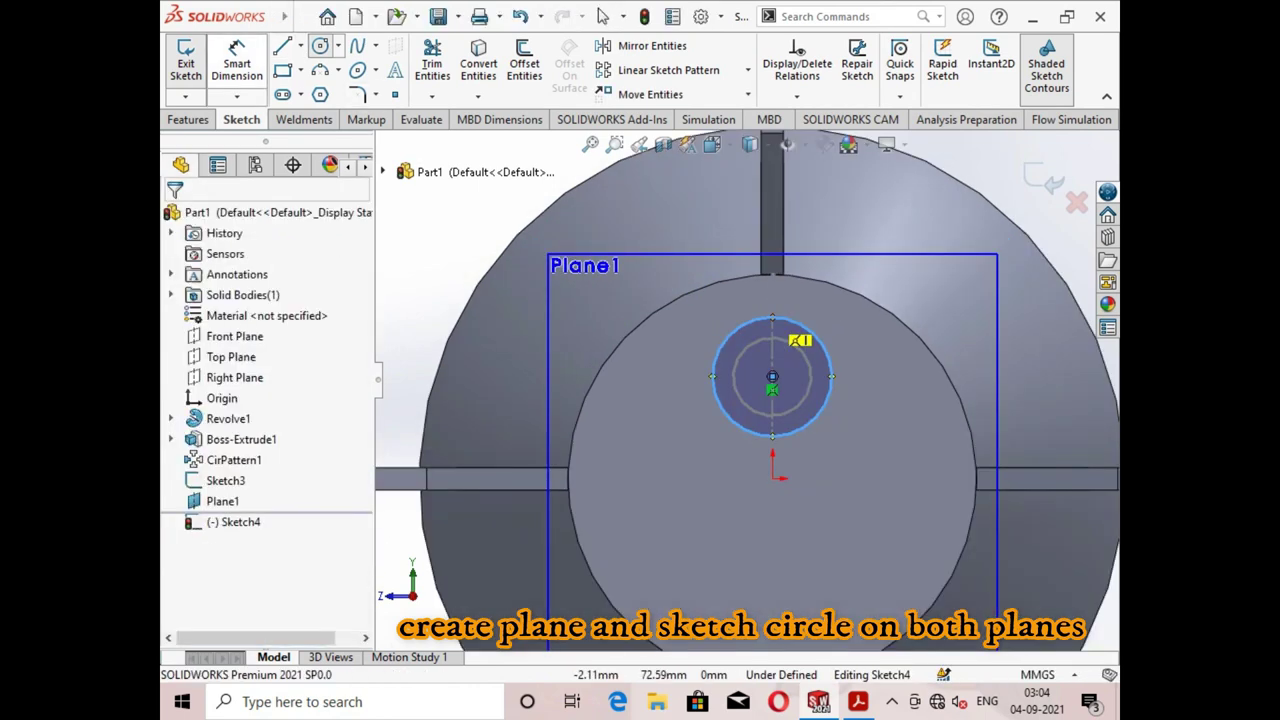
# Dimension the new circle to a 45 mm diameter.
pyautogui.click(772, 380)
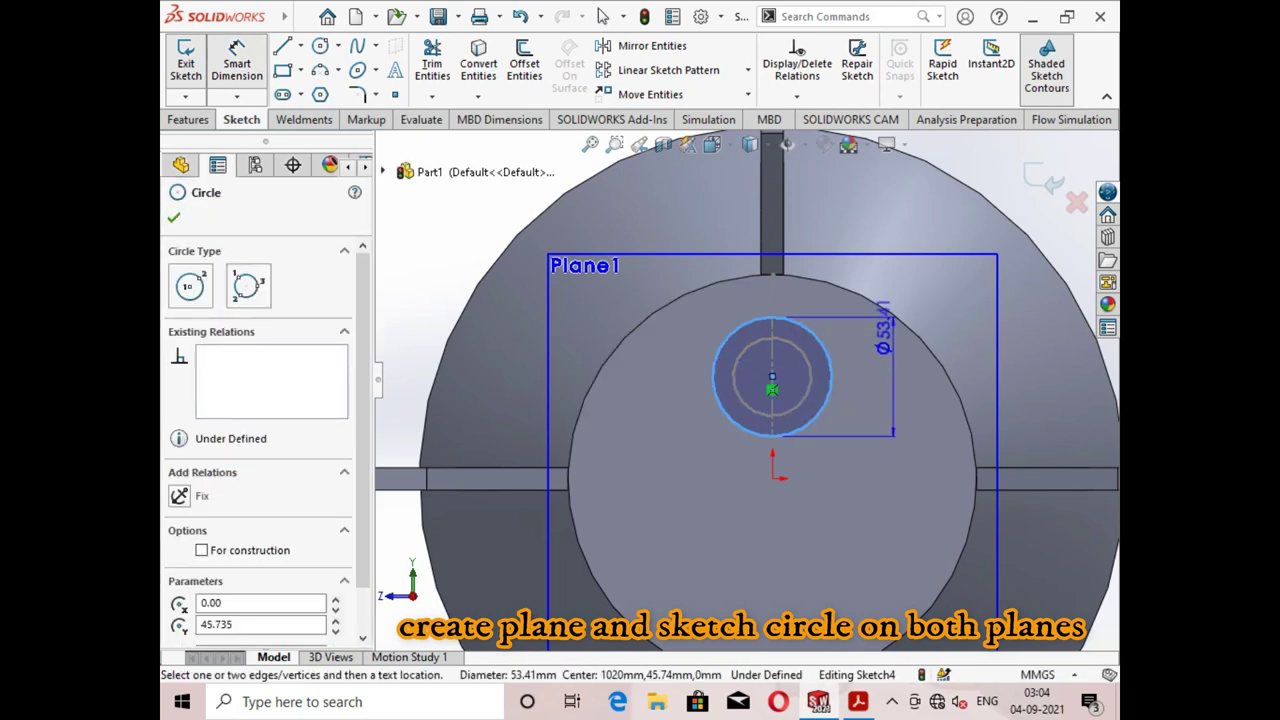
pyautogui.scroll(2, 760, 385)
pyautogui.press('Escape')
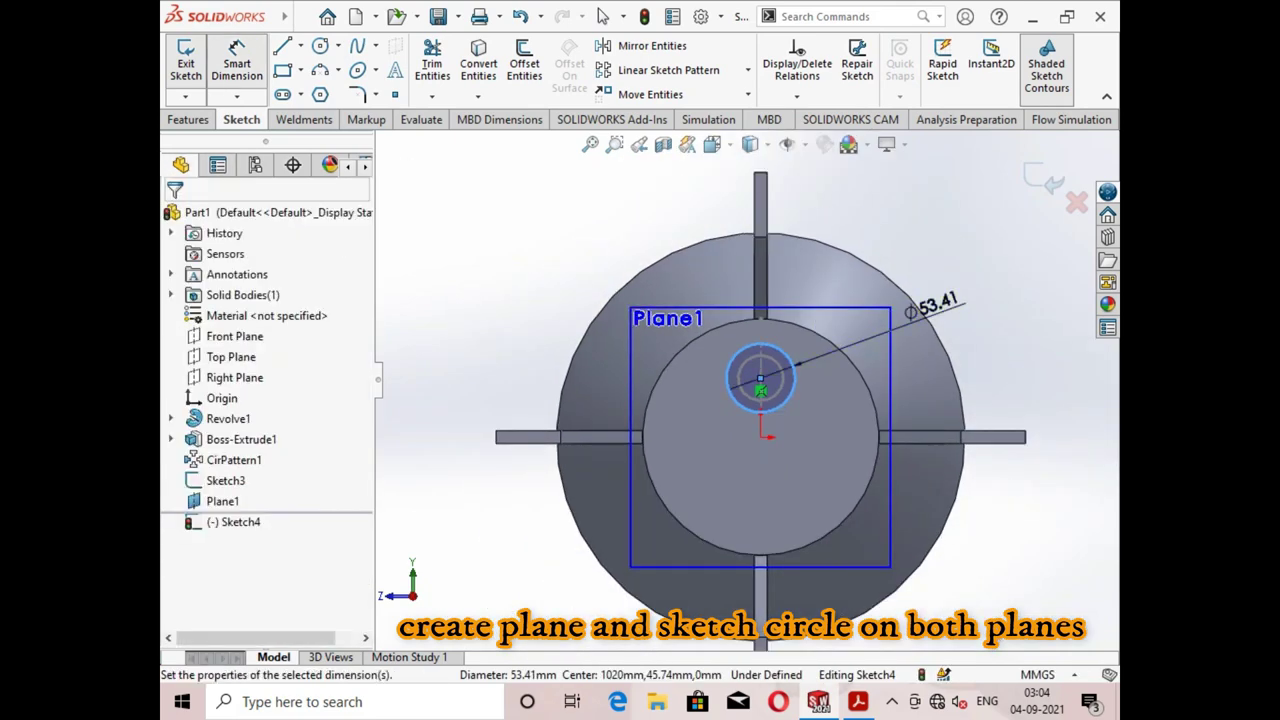
pyautogui.click(938, 304)
pyautogui.write('=')
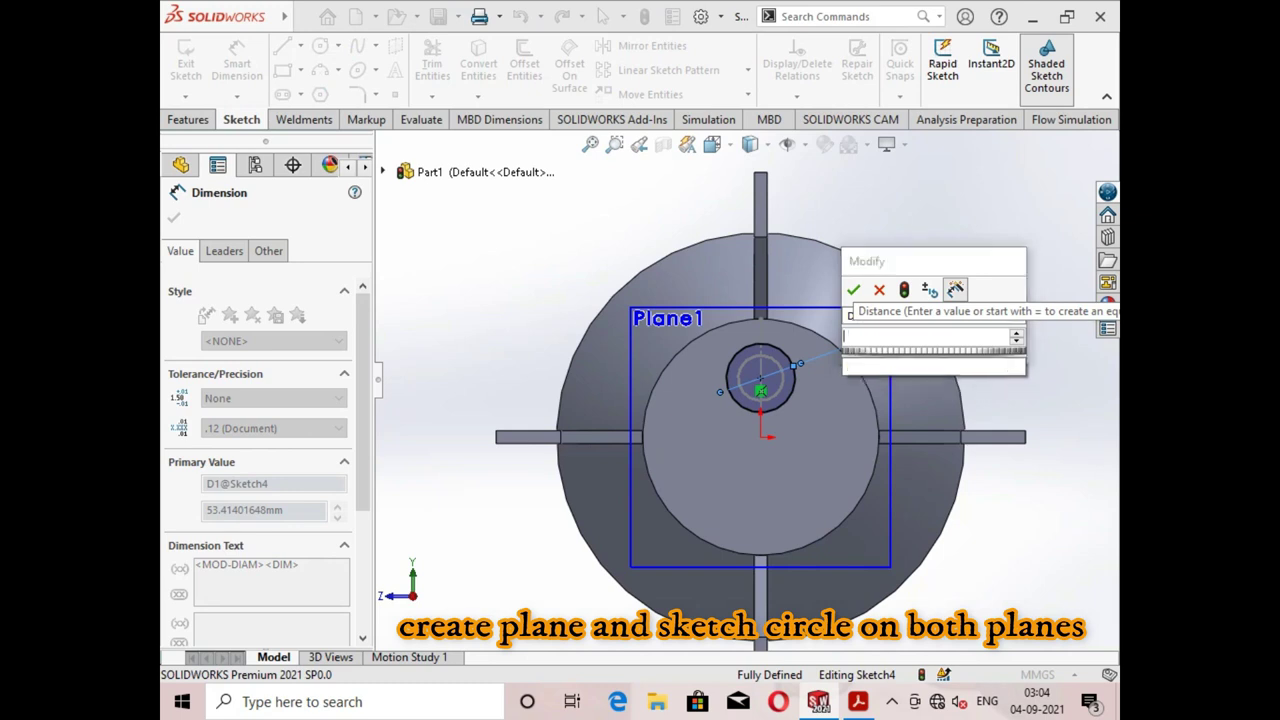
pyautogui.write('45')
pyautogui.press('Return')
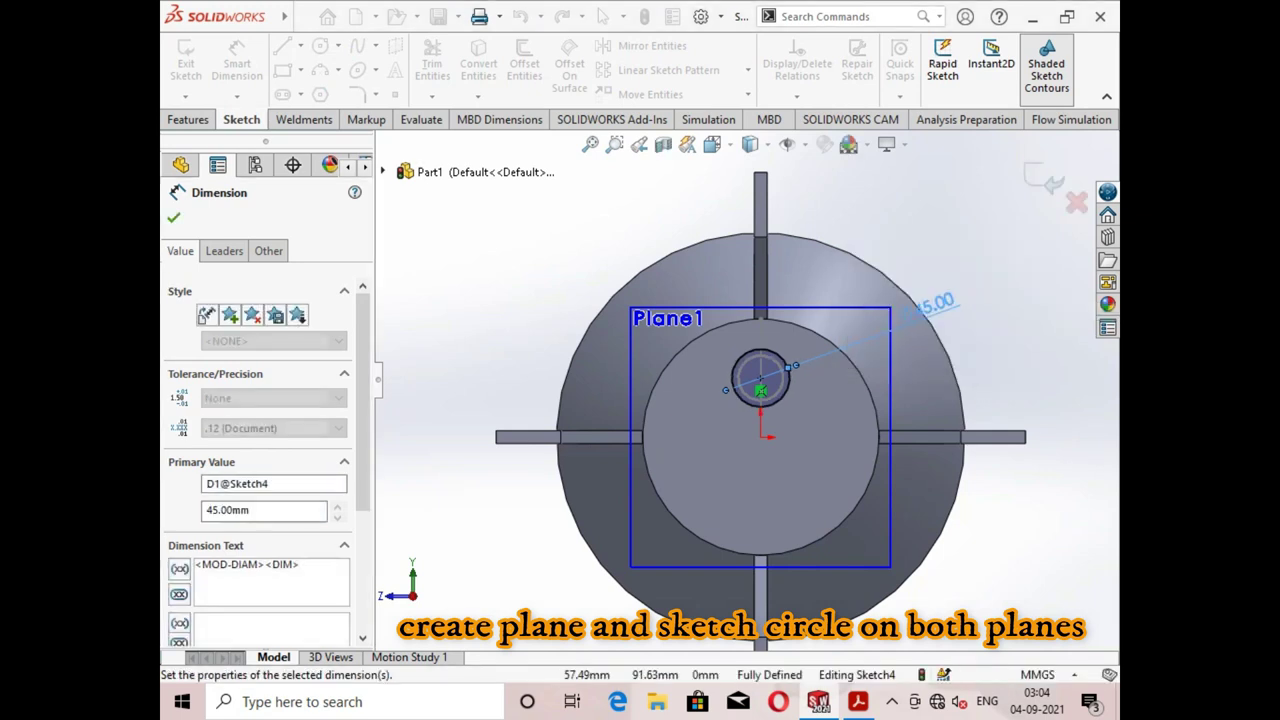
pyautogui.press('Escape')
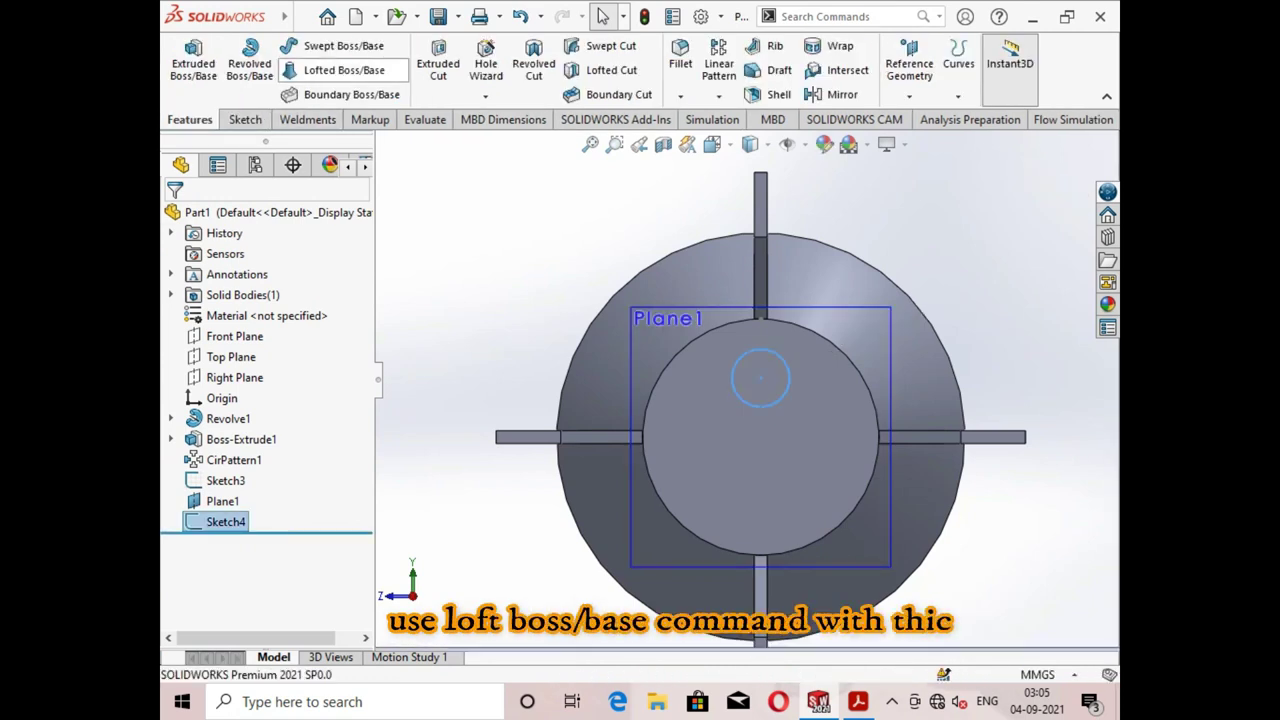
# Loft Sketch4 to Sketch3 as a thin feature with 1.00 mm one-direction wall.
pyautogui.click(344, 70)
pyautogui.scroll(-3, 785, 366)
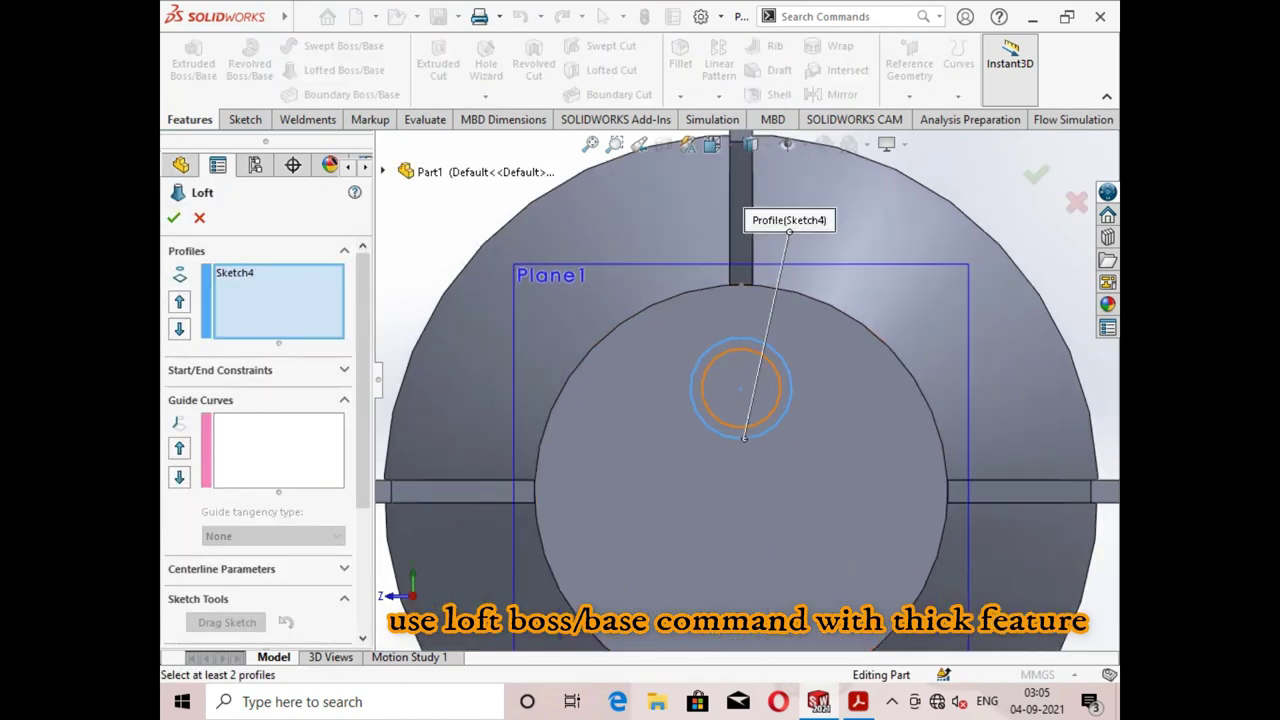
pyautogui.click(767, 358)
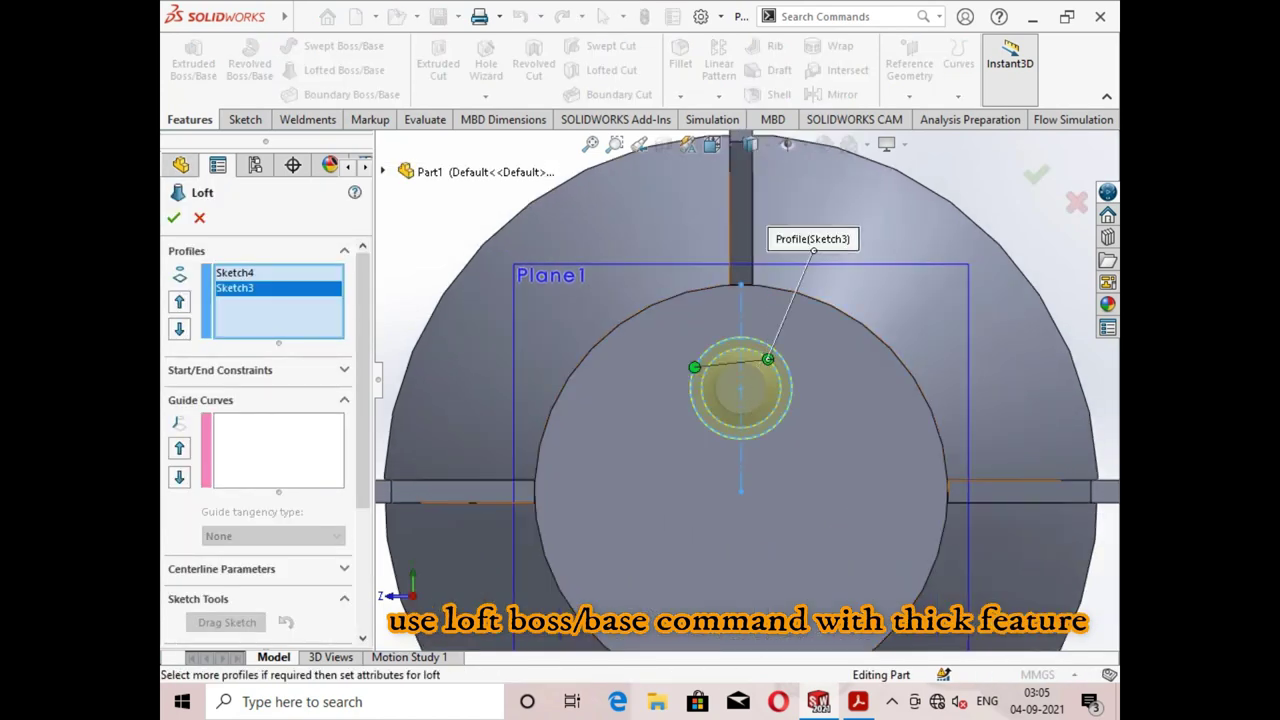
pyautogui.scroll(-3, 265, 430)
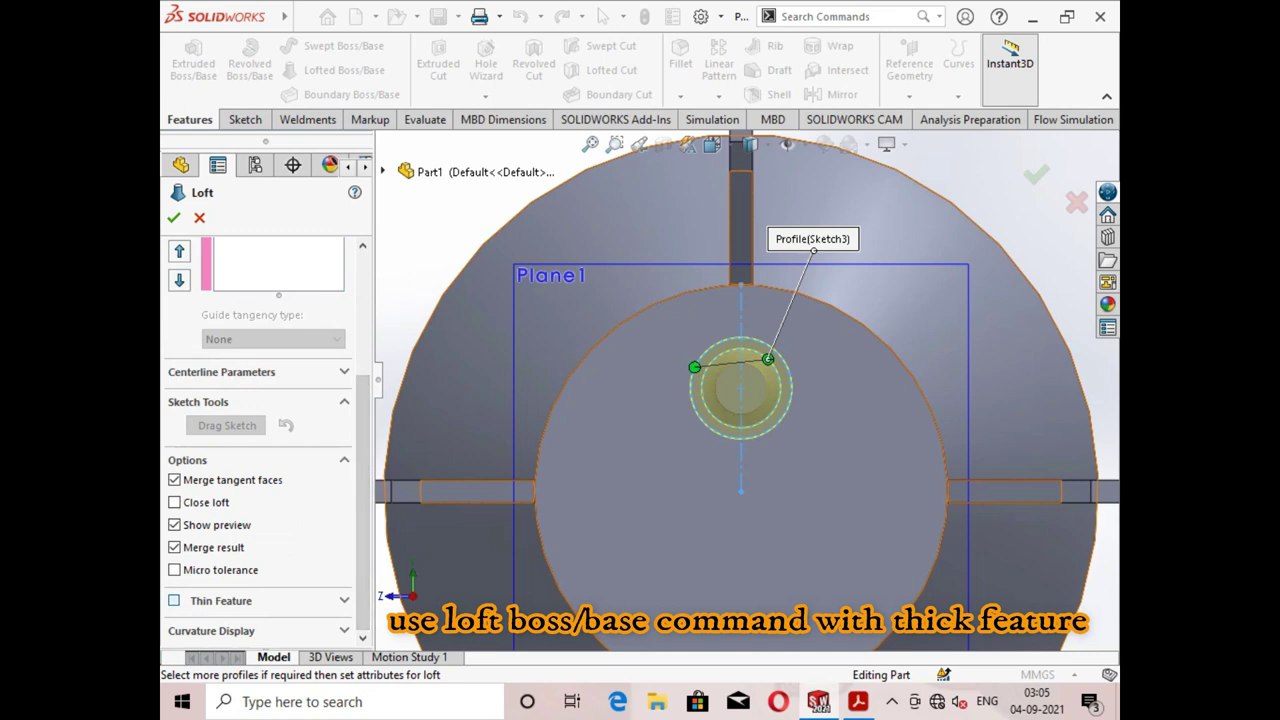
pyautogui.click(221, 600)
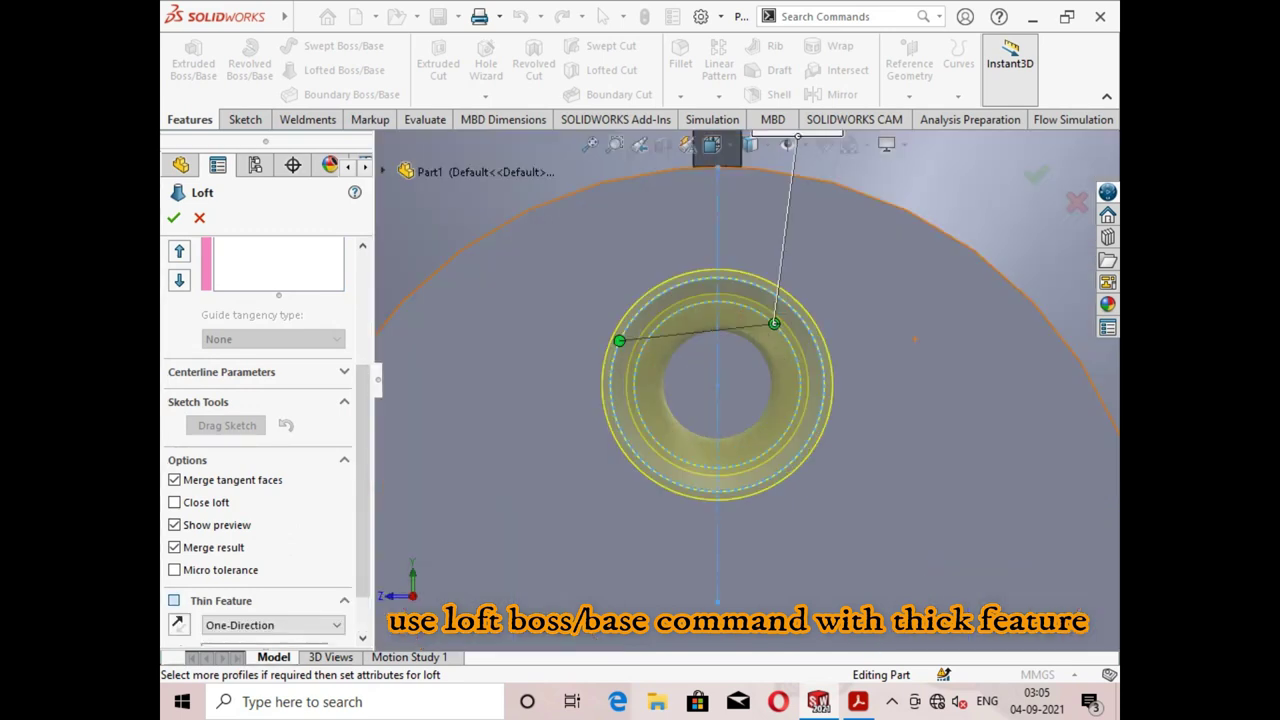
pyautogui.scroll(-3, 761, 391)
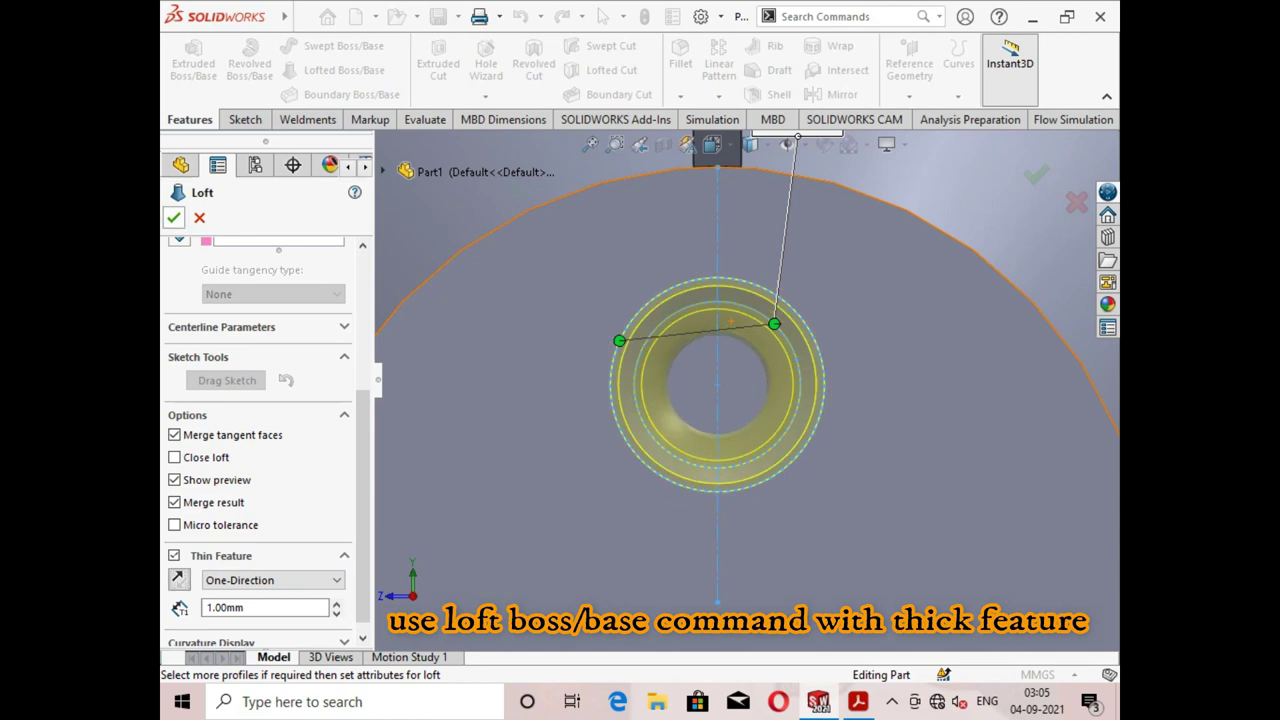
pyautogui.press('Return')
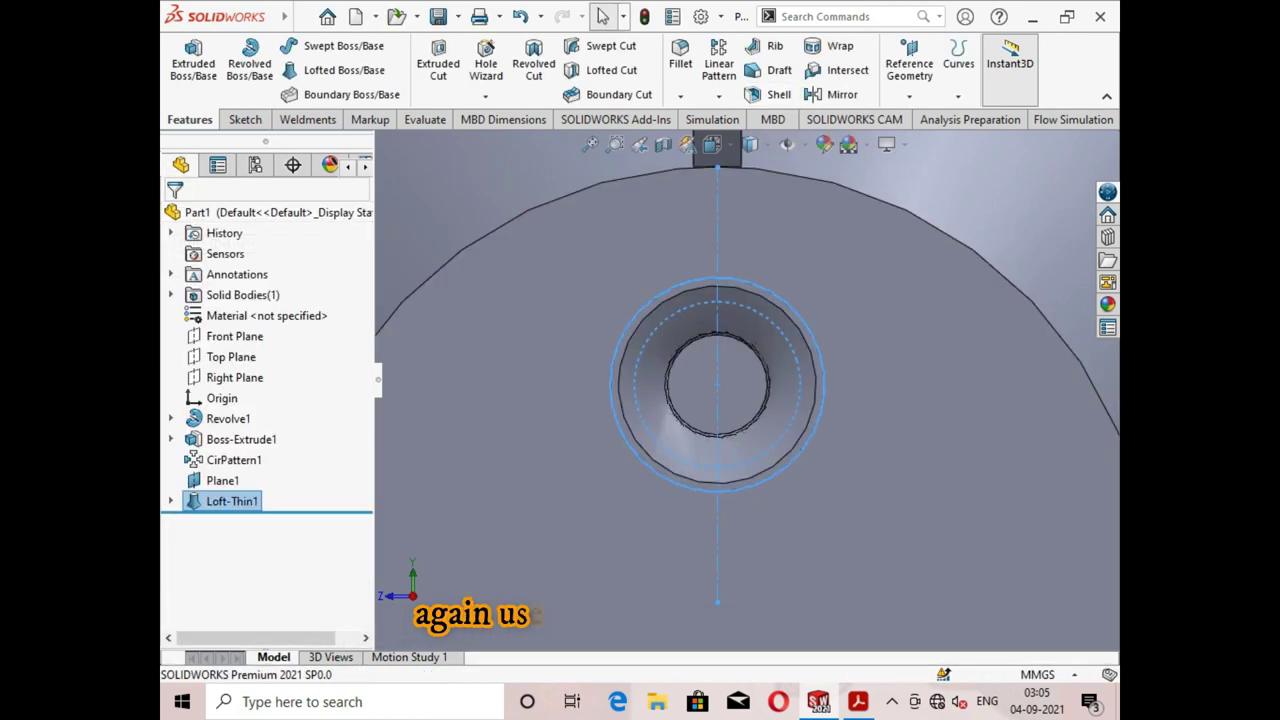
# Circular-pattern the nozzle 4 times over 360° about the base face.
pyautogui.click(718, 96)
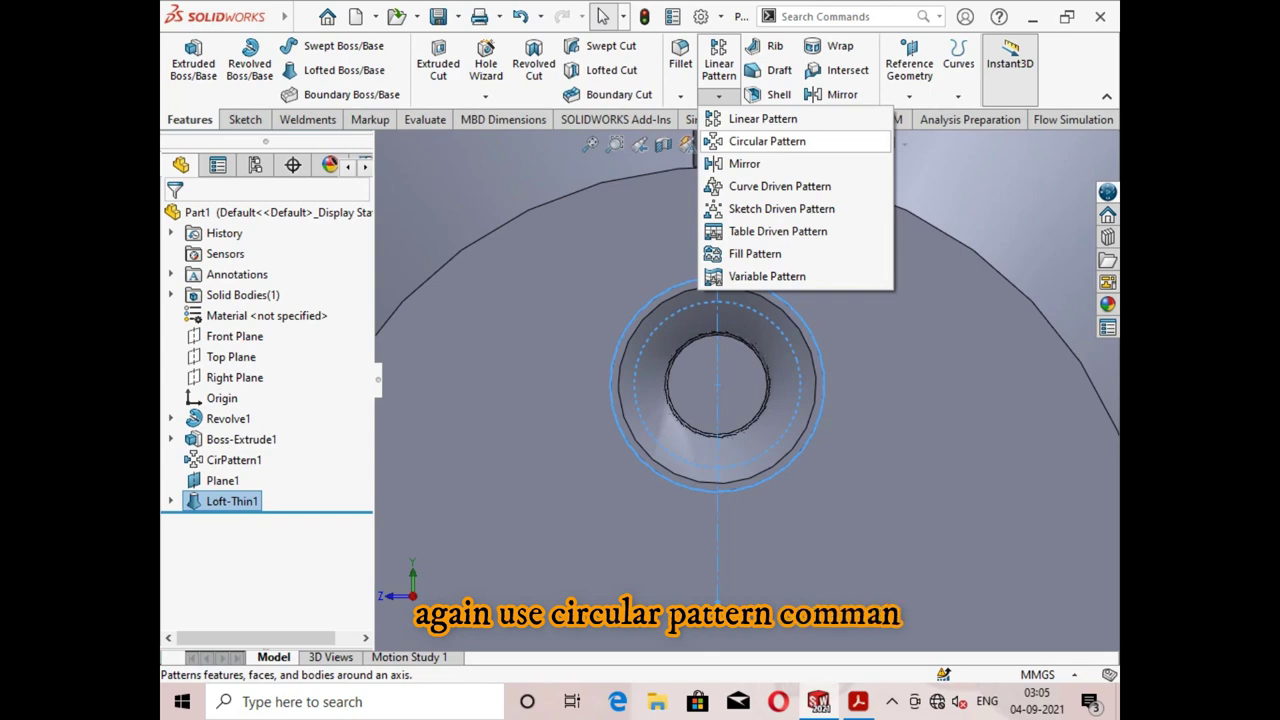
pyautogui.click(766, 141)
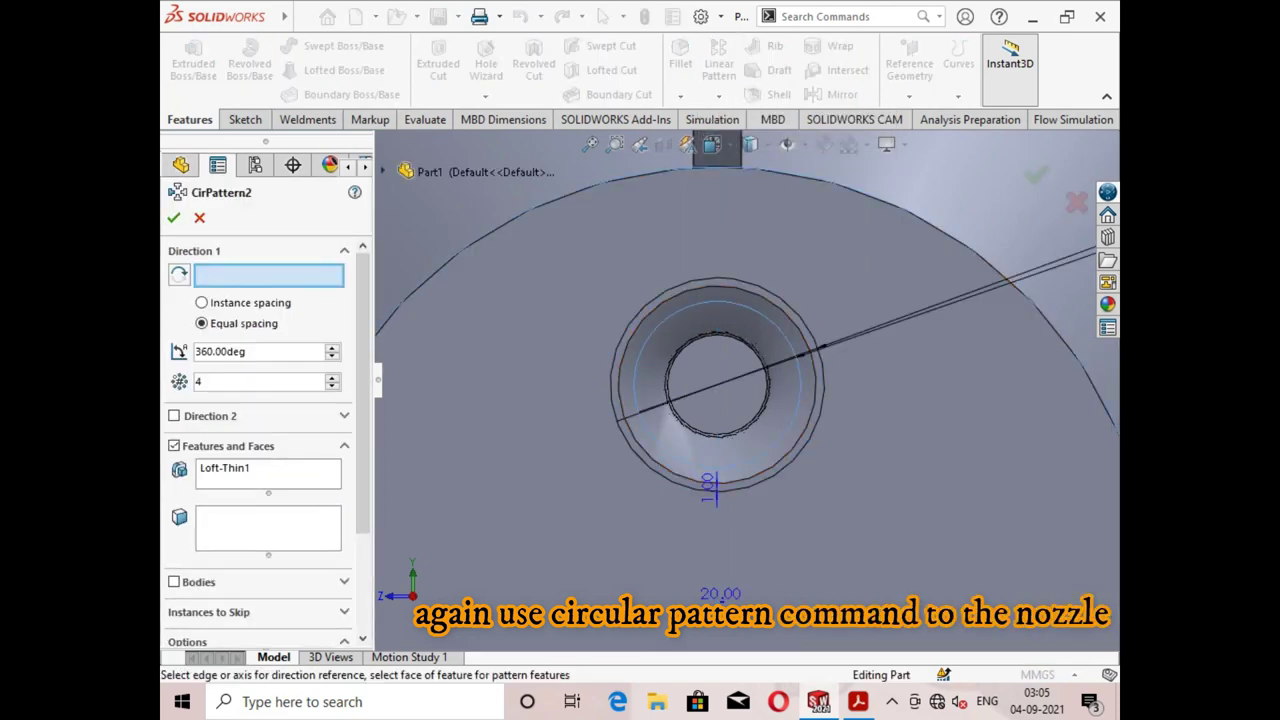
pyautogui.click(874, 210)
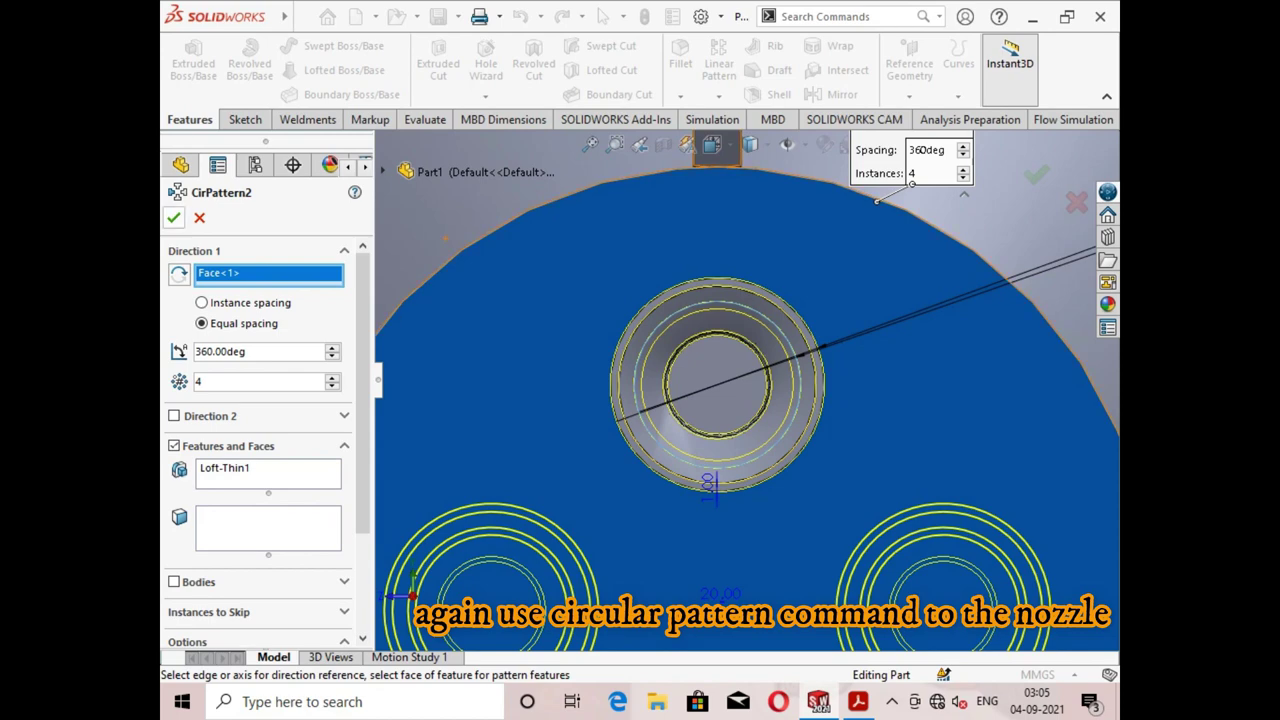
pyautogui.press('Return')
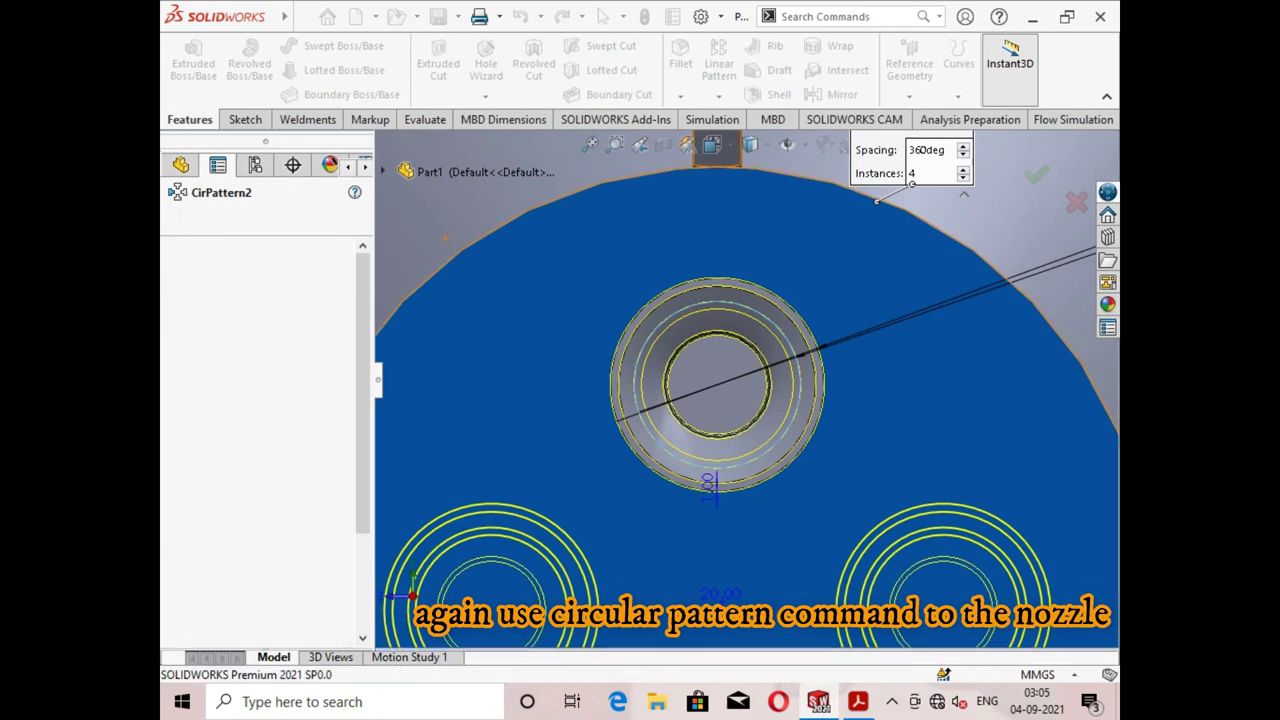
# Orbit and zoom around the rocket to inspect the four patterned nozzles.
pyautogui.scroll(5, 785, 349)
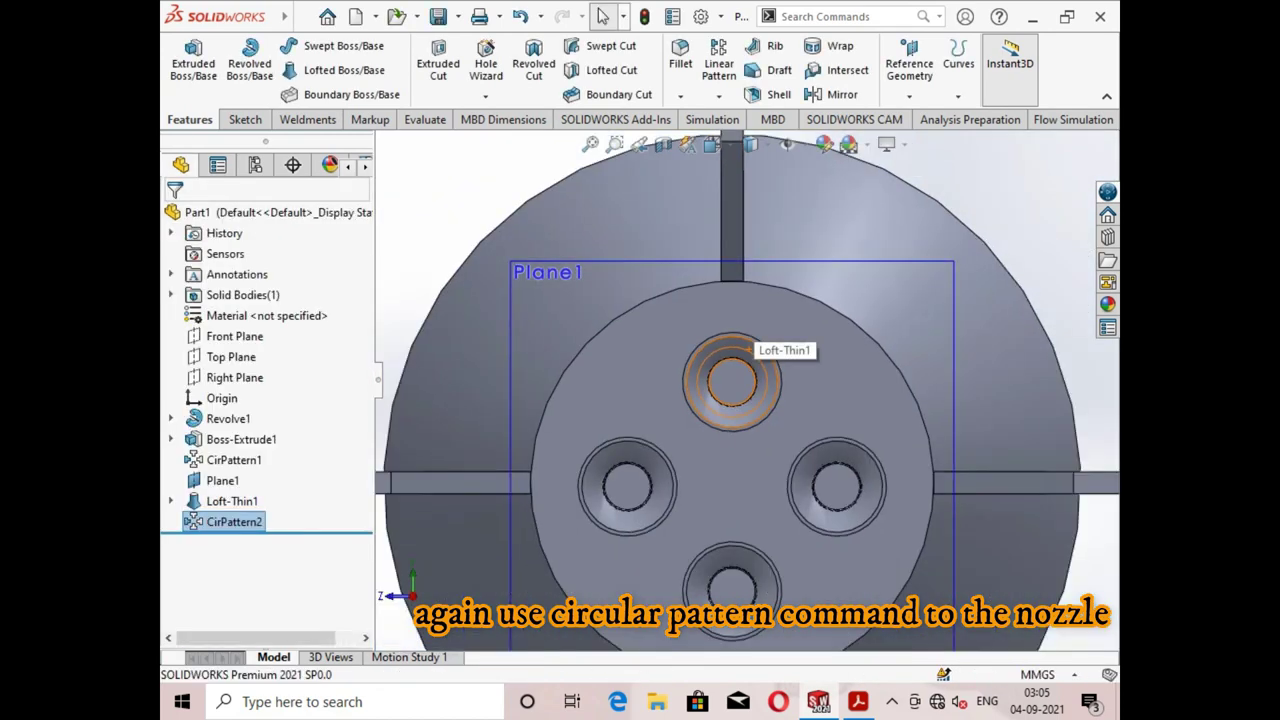
pyautogui.moveTo(785, 349); pyautogui.dragTo(762, 347, button='middle')
pyautogui.scroll(3, 762, 347)
pyautogui.scroll(2, 762, 355)
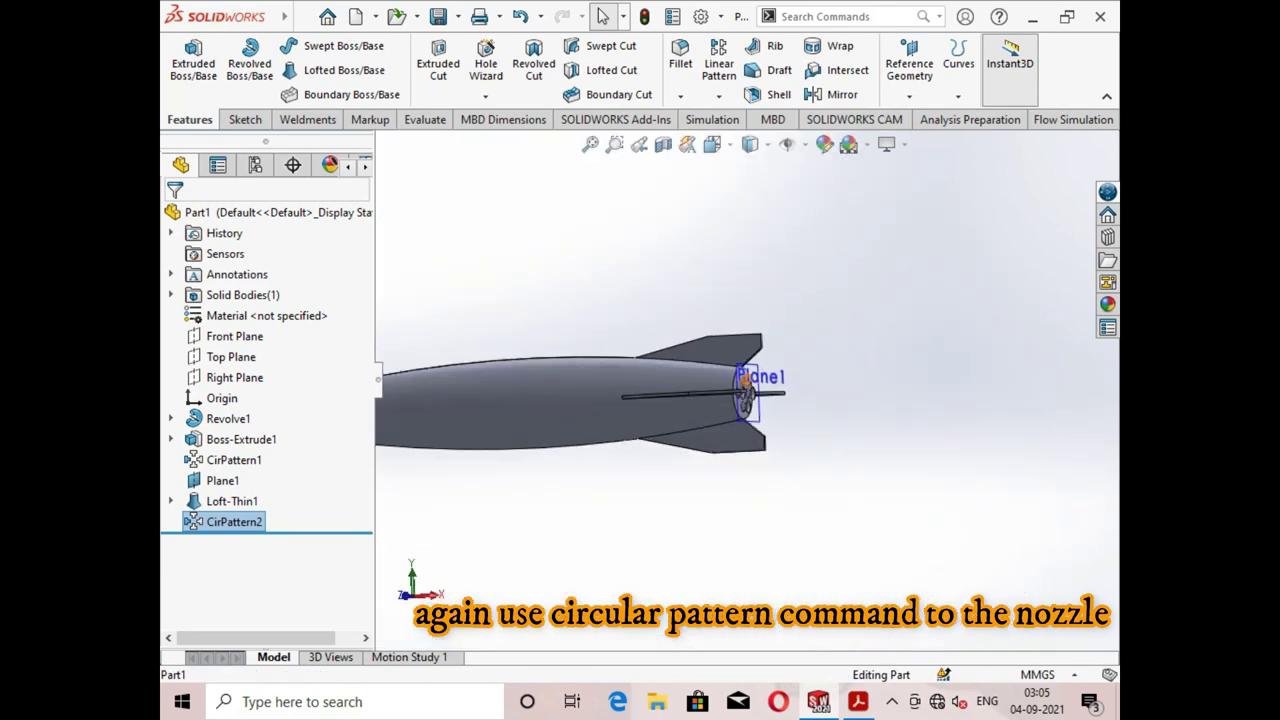
pyautogui.scroll(2, 760, 370)
pyautogui.scroll(1, 758, 386)
pyautogui.scroll(-1, 600, 395)
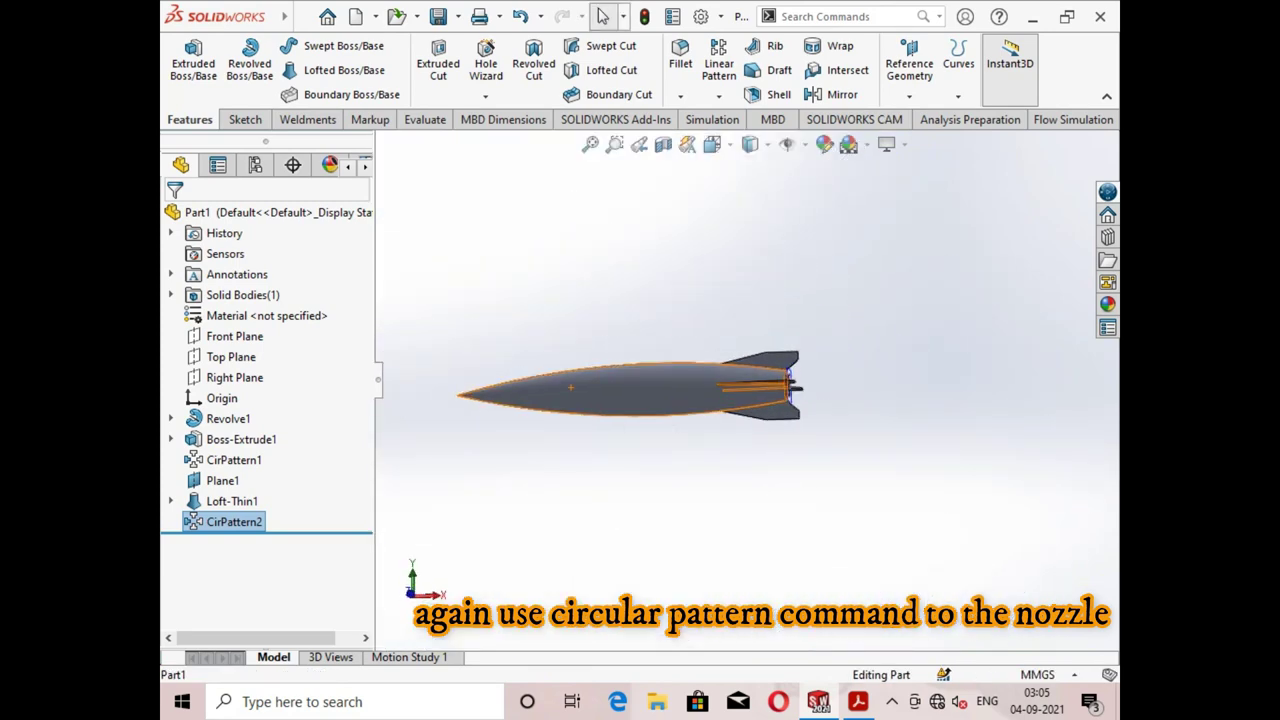
pyautogui.scroll(-2, 600, 395)
pyautogui.scroll(-1, 600, 395)
pyautogui.moveTo(600, 395)
pyautogui.mouseDown(button='middle')
pyautogui.moveTo(760, 395)
pyautogui.moveTo(564, 396)
pyautogui.moveTo(790, 390)
pyautogui.mouseUp(button='middle')
pyautogui.scroll(3, 564, 396)
pyautogui.scroll(2, 564, 396)
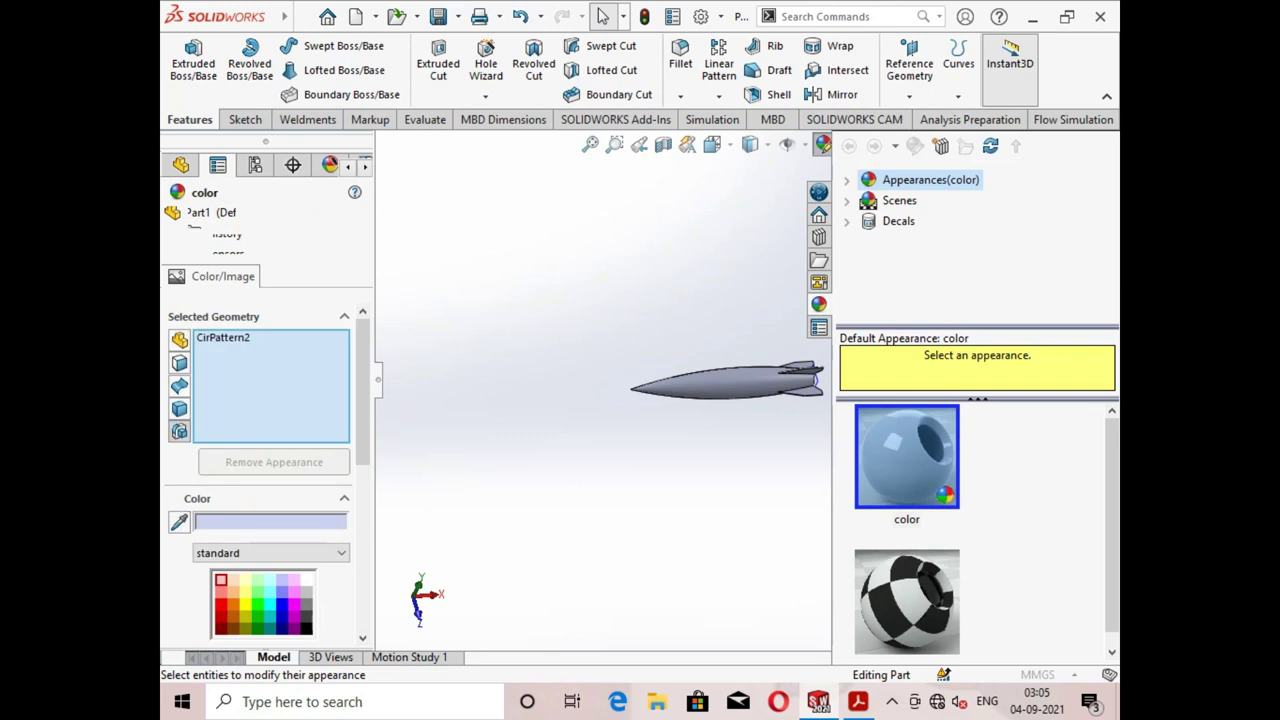
# Clear the previous colour targets and give the fins a dark blue colour.
pyautogui.rightClick(236, 339)
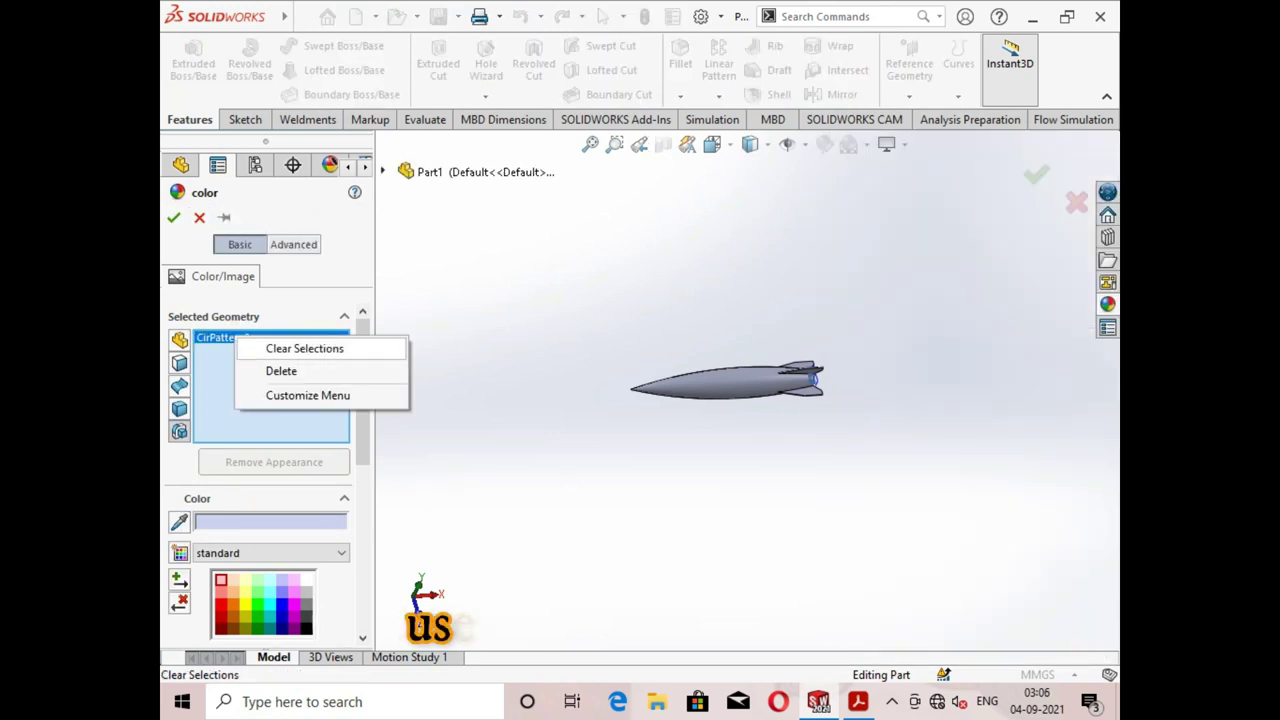
pyautogui.click(304, 348)
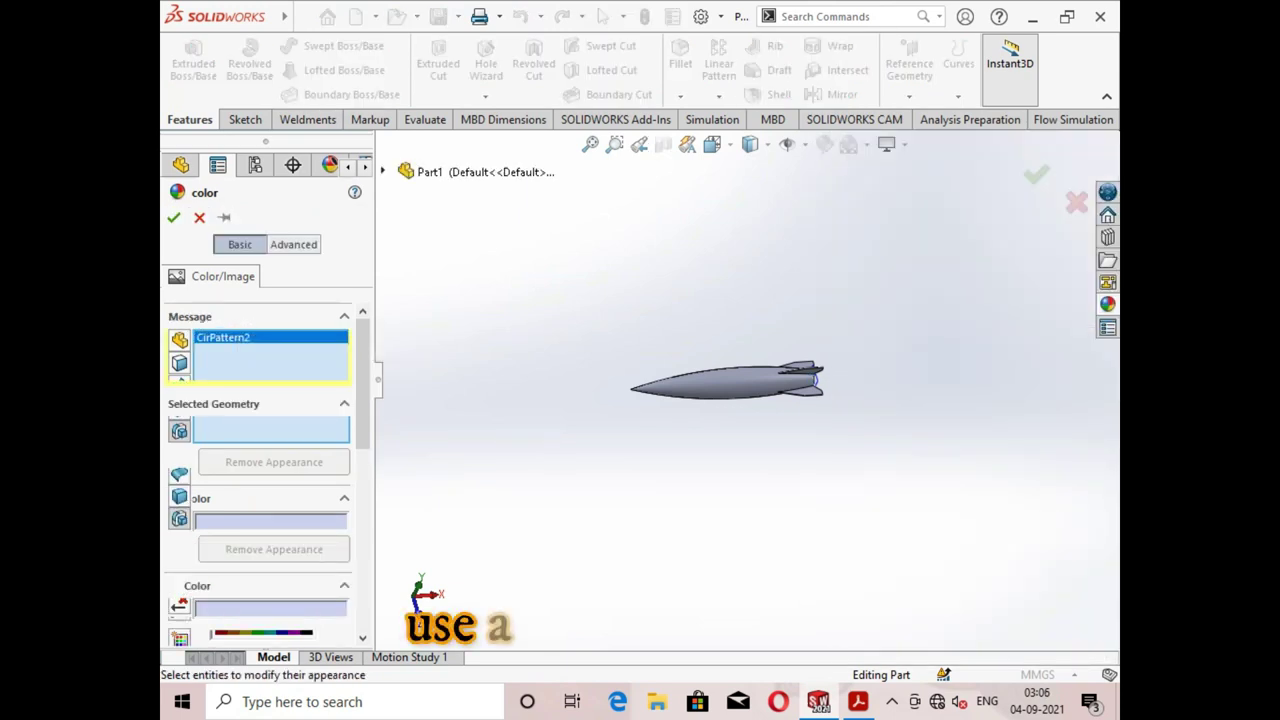
pyautogui.scroll(-3, 291, 507)
pyautogui.scroll(-1, 291, 507)
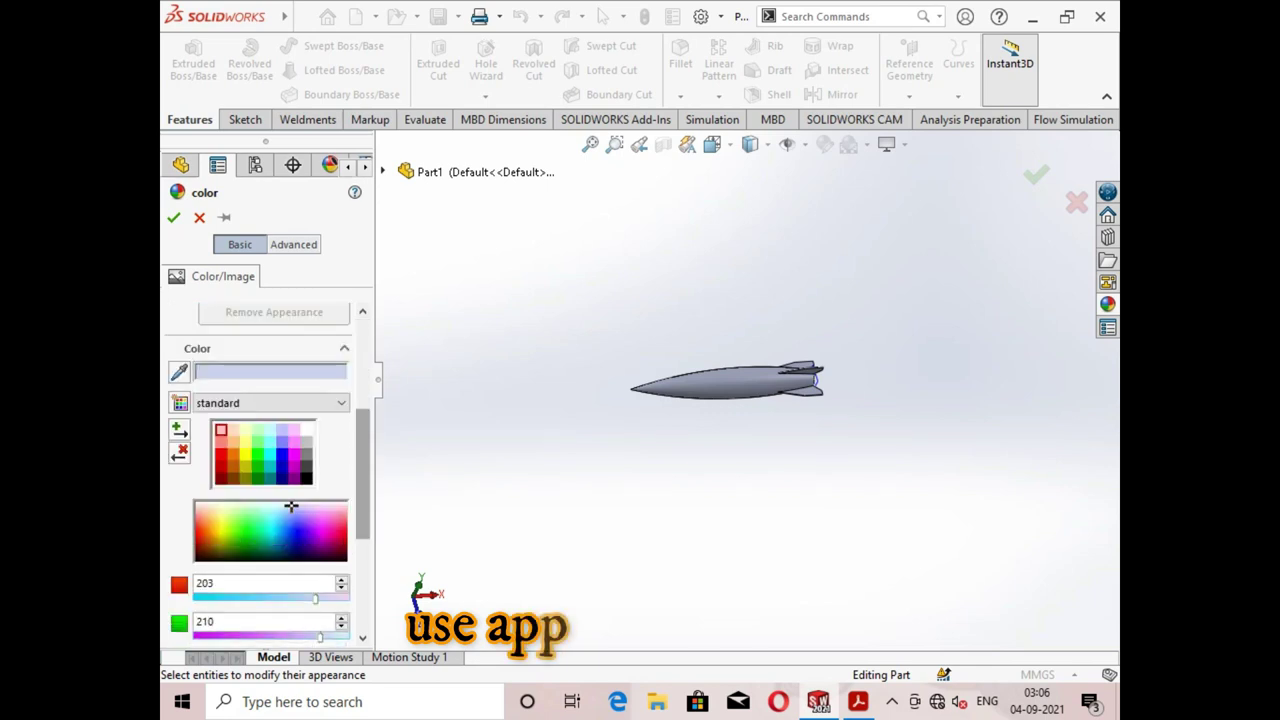
pyautogui.click(297, 537)
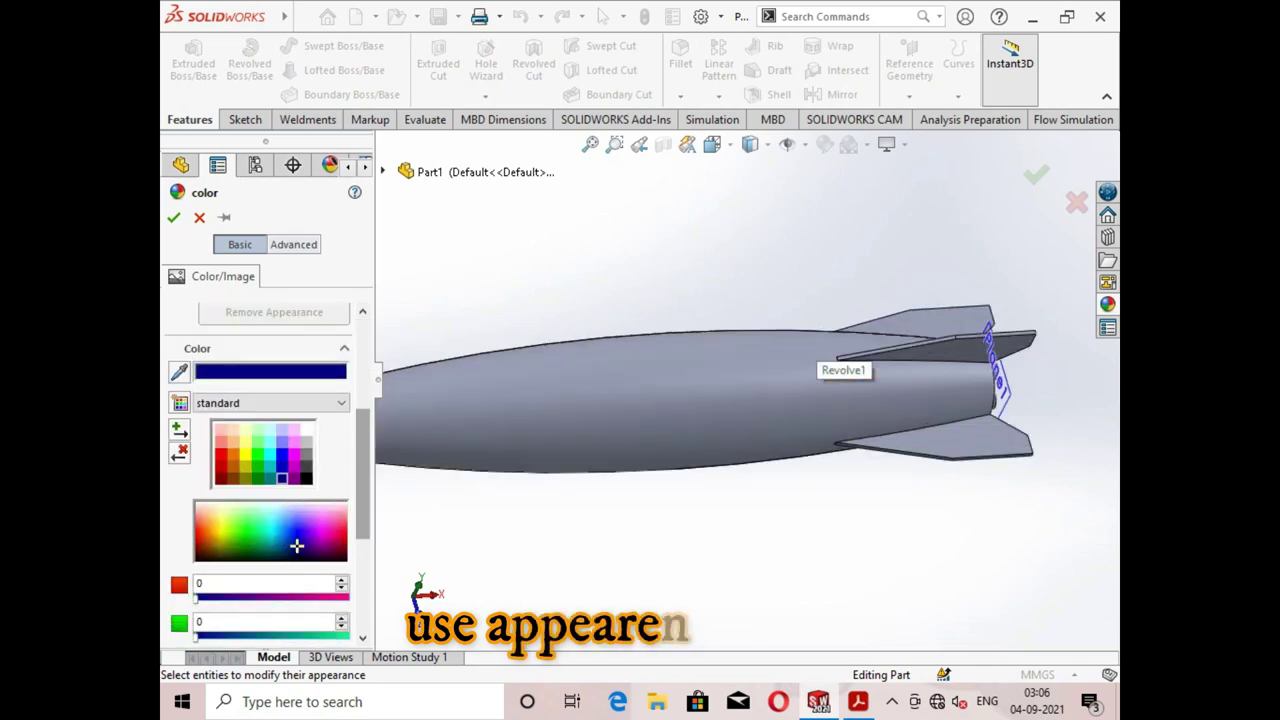
pyautogui.scroll(-1, 297, 545)
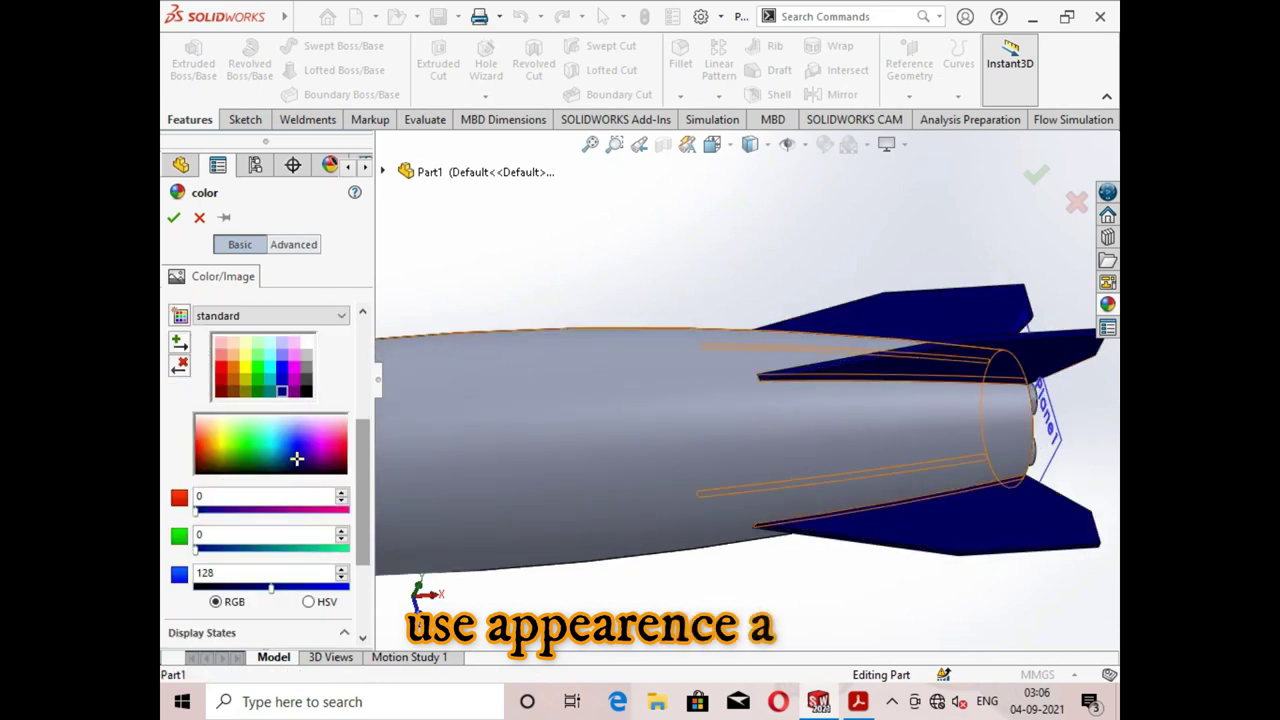
pyautogui.moveTo(1080, 360)
pyautogui.mouseDown(button='middle')
pyautogui.moveTo(1018, 353)
pyautogui.moveTo(940, 400)
pyautogui.moveTo(845, 281)
pyautogui.moveTo(938, 629)
pyautogui.moveTo(960, 590)
pyautogui.moveTo(963, 602)
pyautogui.mouseUp(button='middle')
pyautogui.scroll(-3, 845, 281)
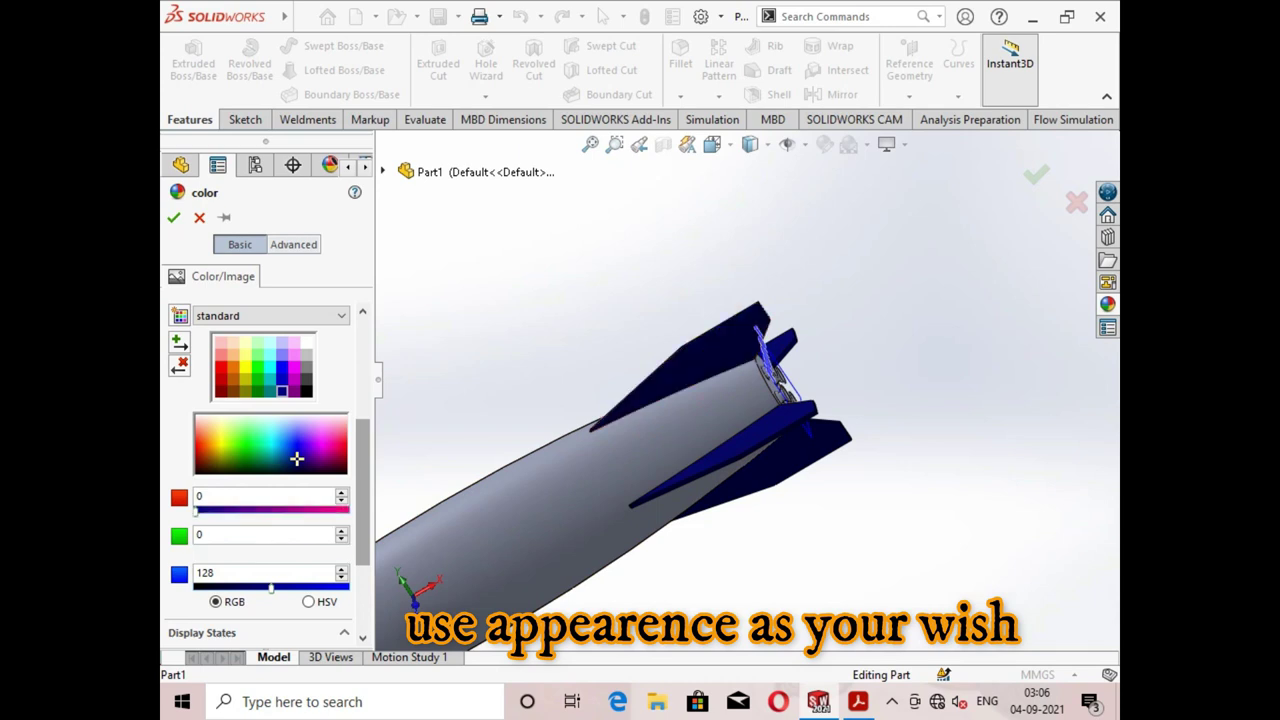
pyautogui.press('Left')
pyautogui.press('Left')
pyautogui.press('Left')
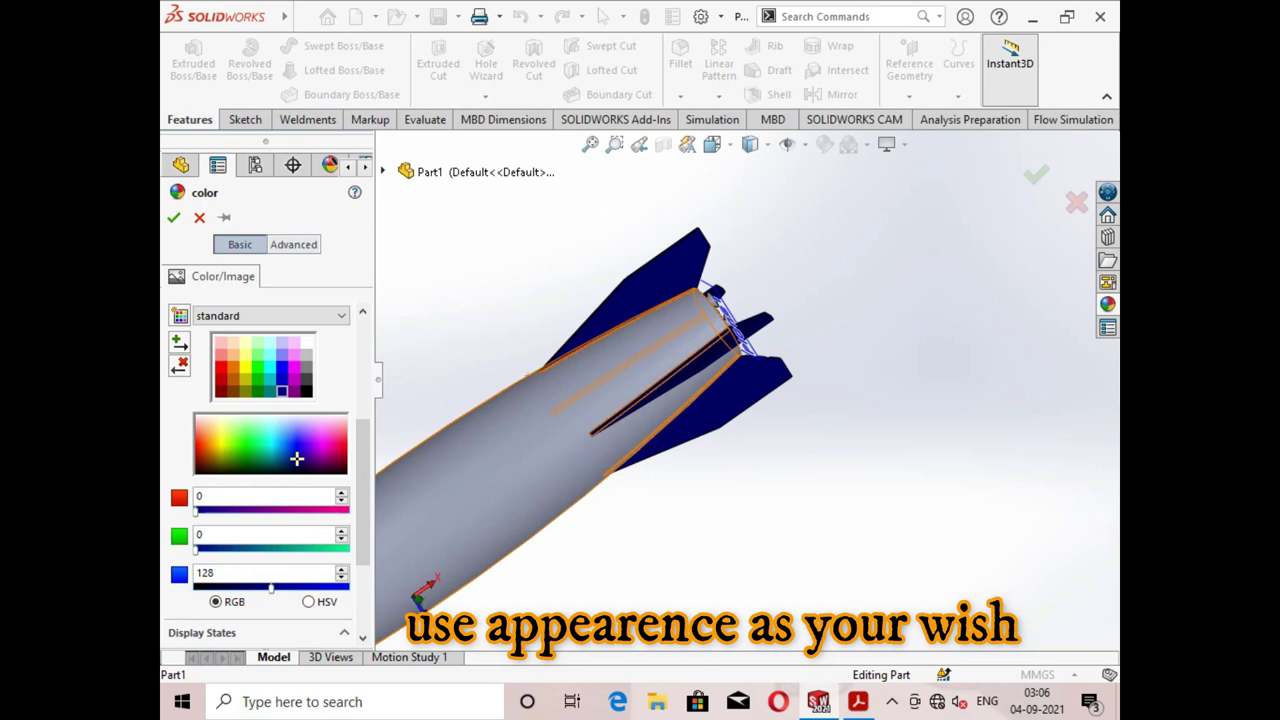
# Try brighter blue and near-black fin colours while viewing the rear fins.
pyautogui.click(297, 444)
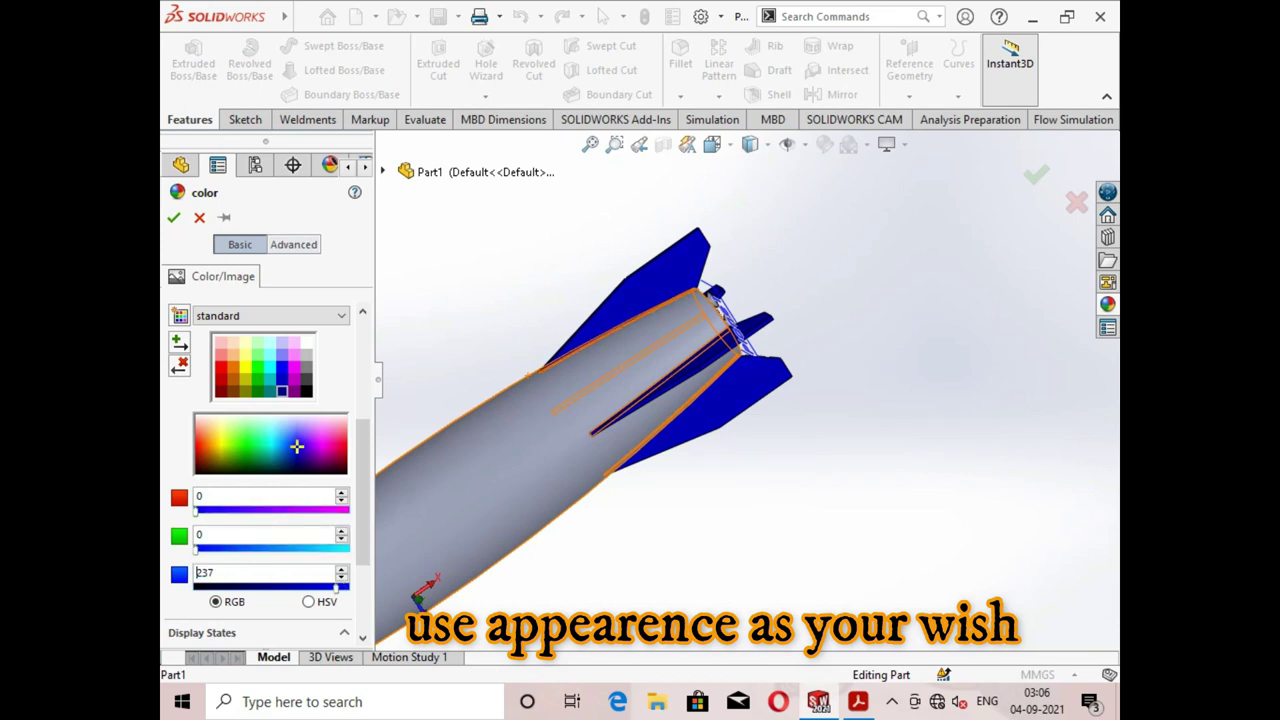
pyautogui.click(297, 469)
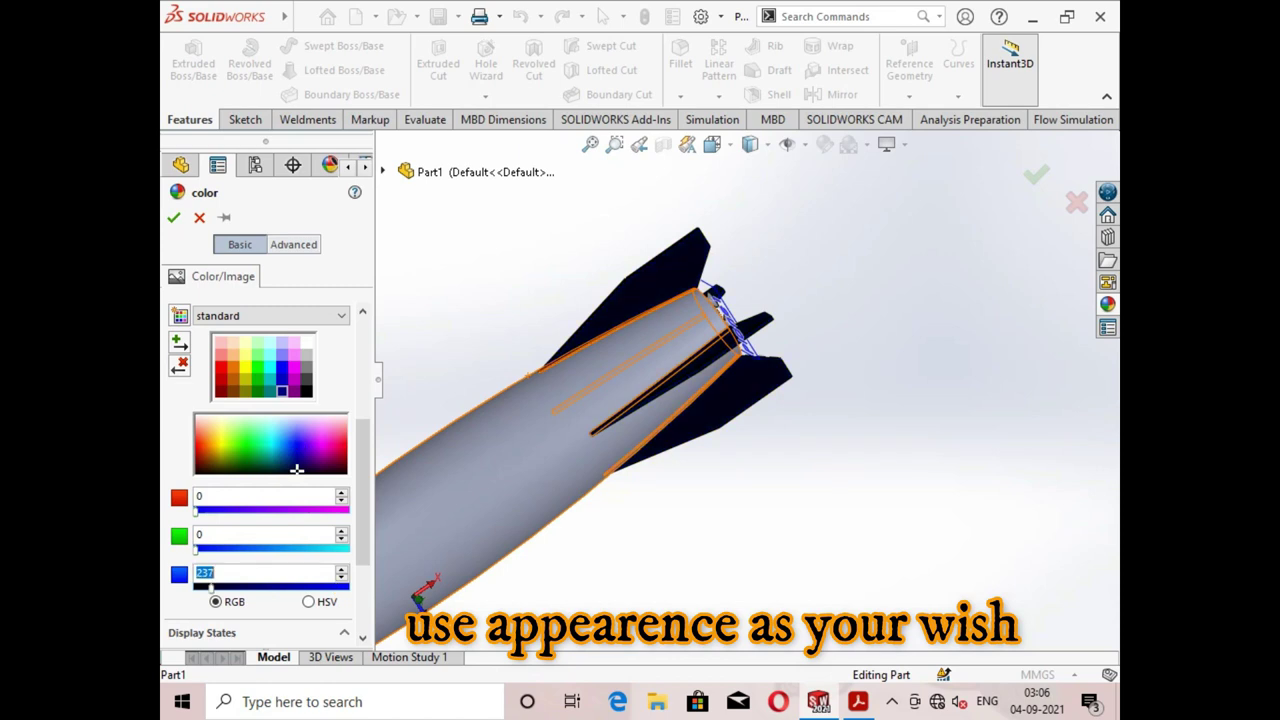
pyautogui.write('28')
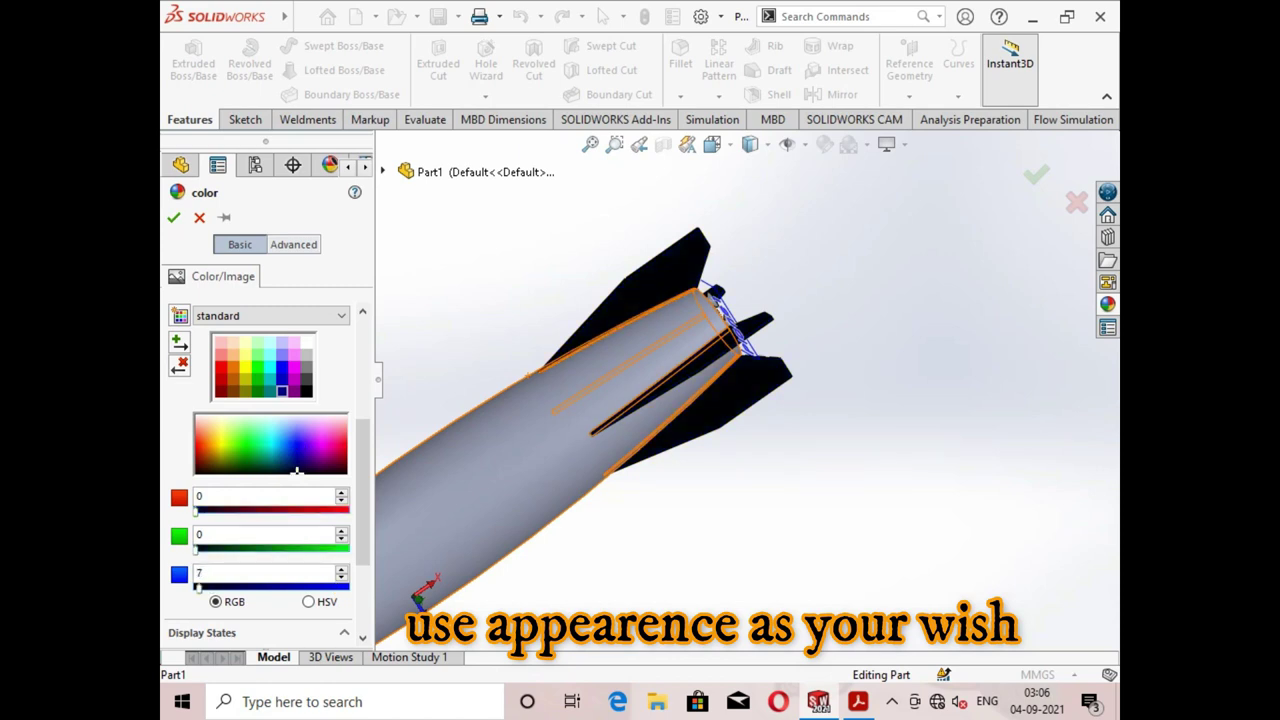
pyautogui.click(297, 446)
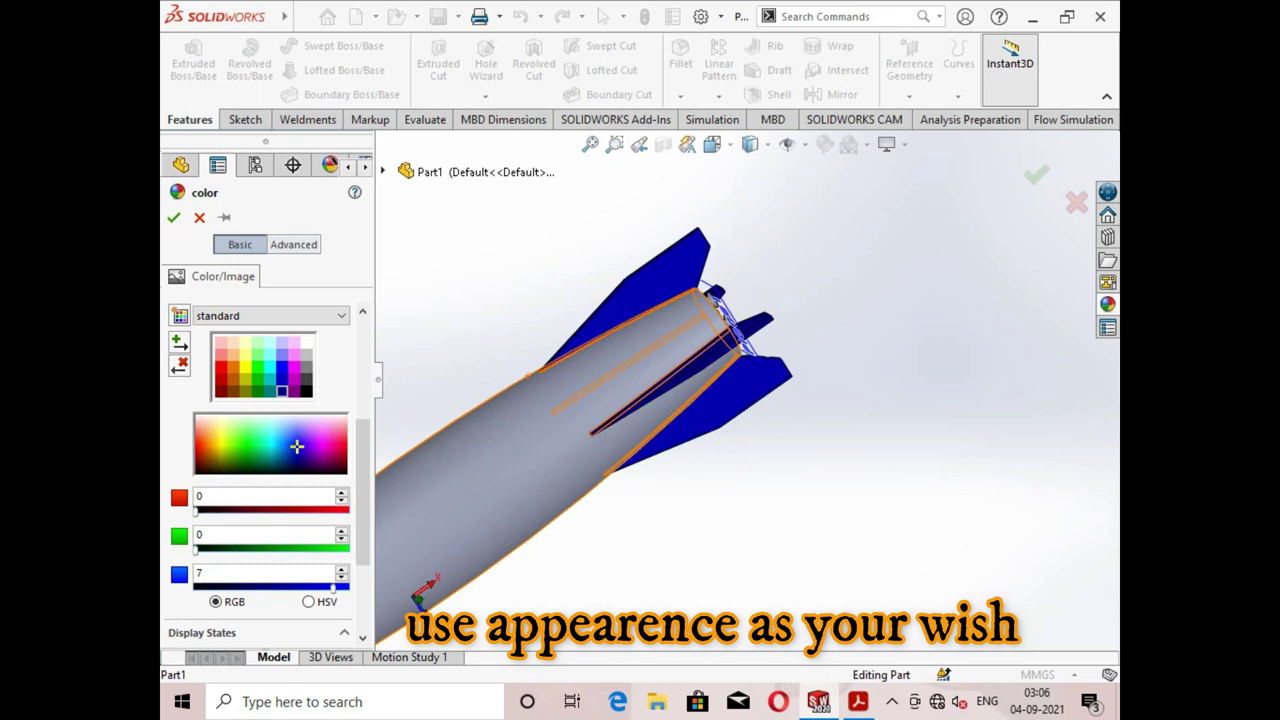
pyautogui.moveTo(297, 446); pyautogui.dragTo(297, 468)
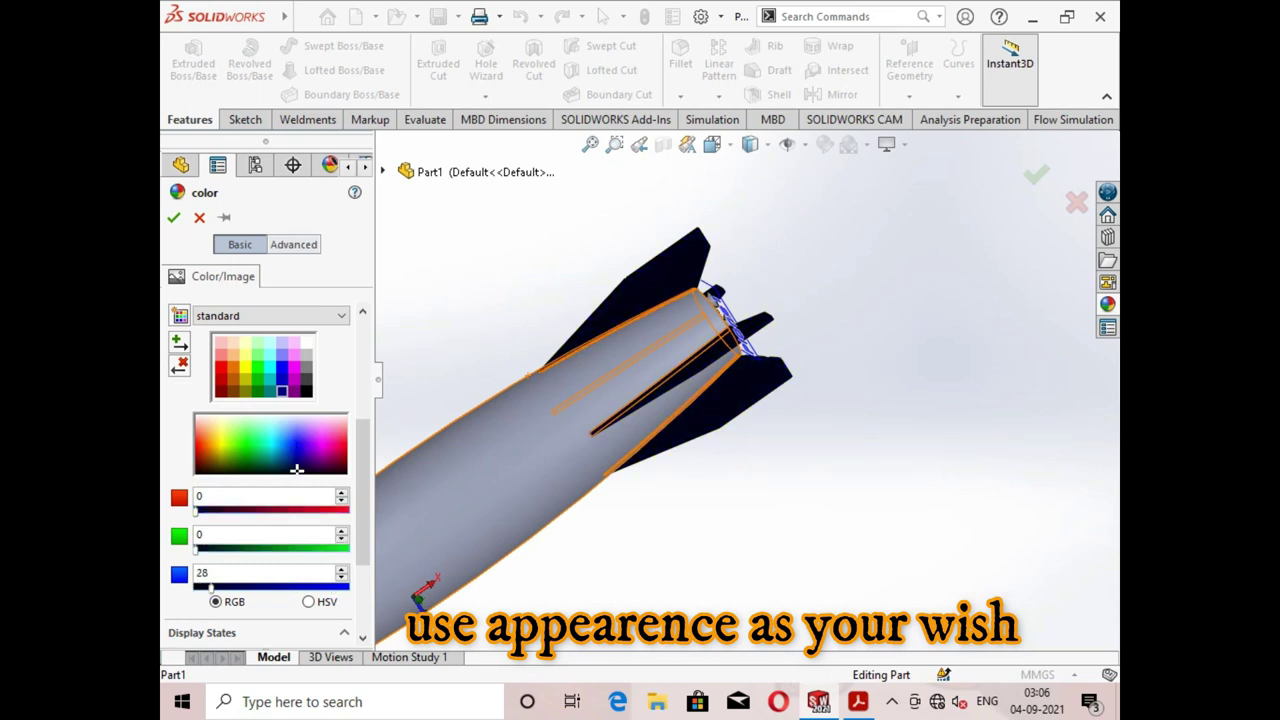
pyautogui.moveTo(297, 469); pyautogui.dragTo(297, 465)
pyautogui.moveTo(650, 400); pyautogui.dragTo(715, 440, button='middle')
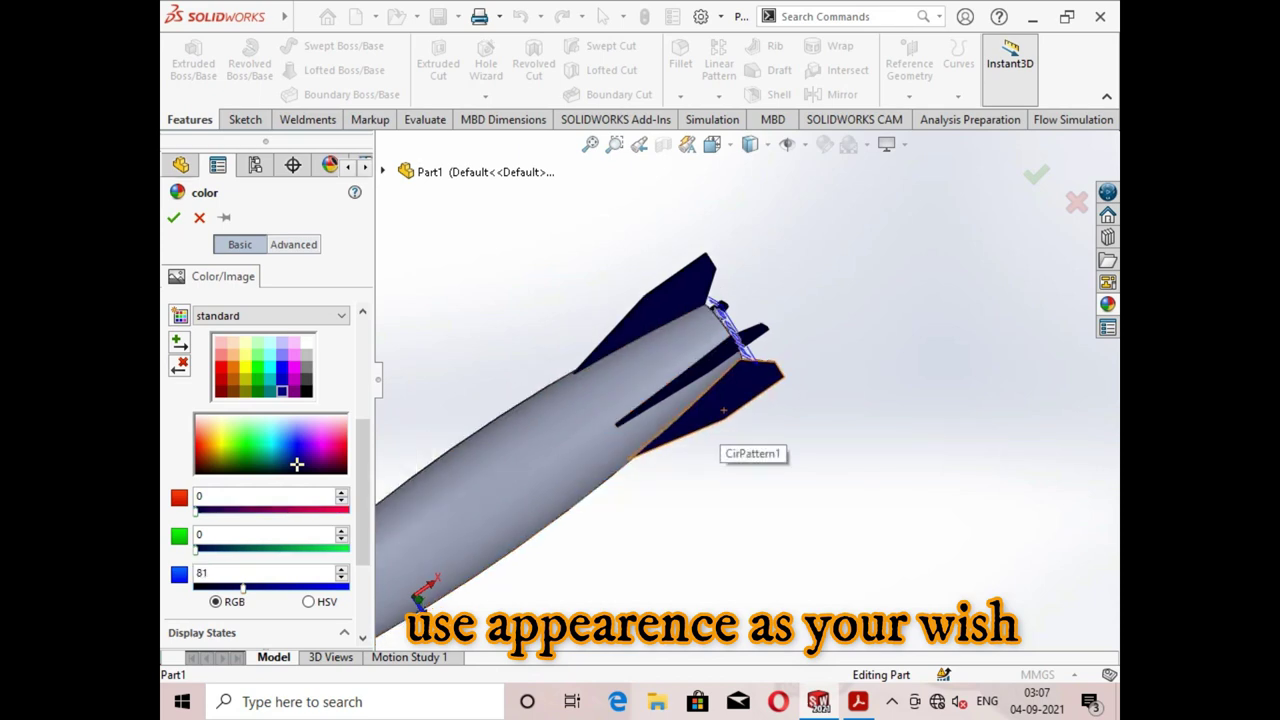
pyautogui.moveTo(600, 420); pyautogui.dragTo(690, 455, button='middle')
pyautogui.moveTo(560, 450)
pyautogui.mouseDown(button='middle')
pyautogui.moveTo(580, 460)
pyautogui.moveTo(640, 430)
pyautogui.mouseUp(button='middle')
pyautogui.scroll(-3, 410, 460)
pyautogui.scroll(-2, 410, 460)
pyautogui.scroll(-2, 410, 460)
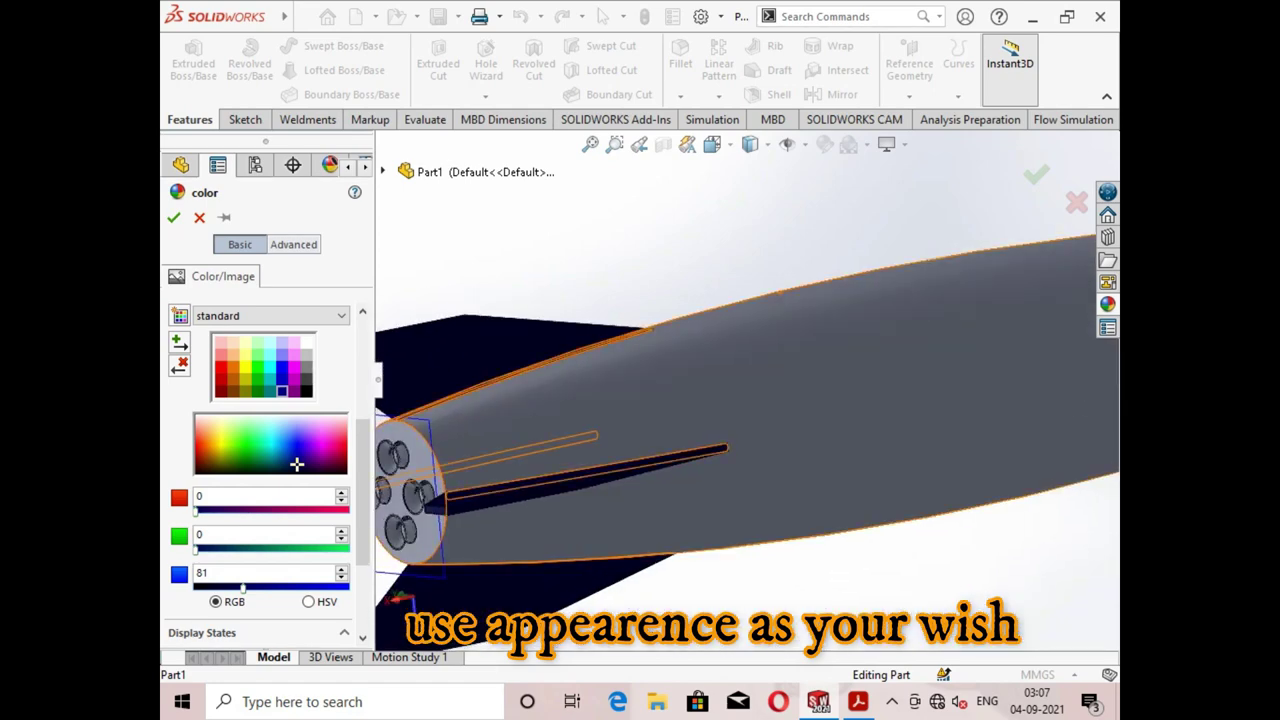
# After trying orange, settle on dark blue (0, 0, 192) for the fins and accept.
pyautogui.click(207, 441)
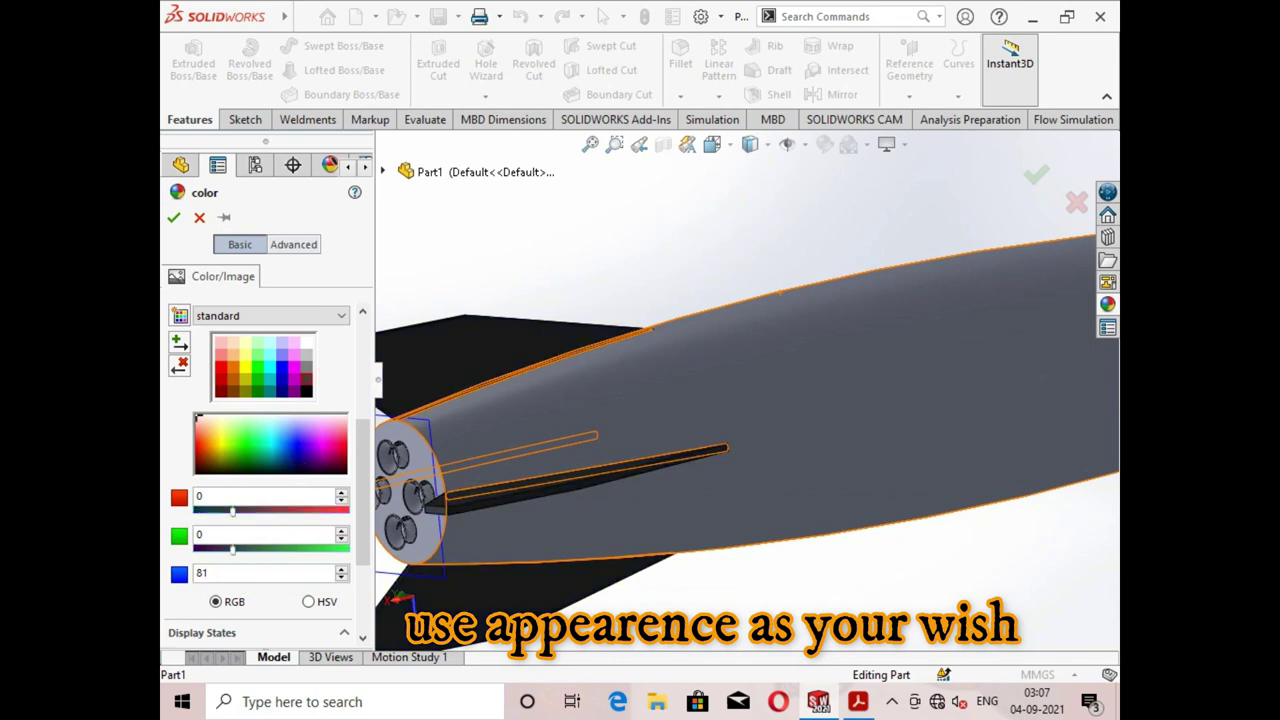
pyautogui.click(207, 441)
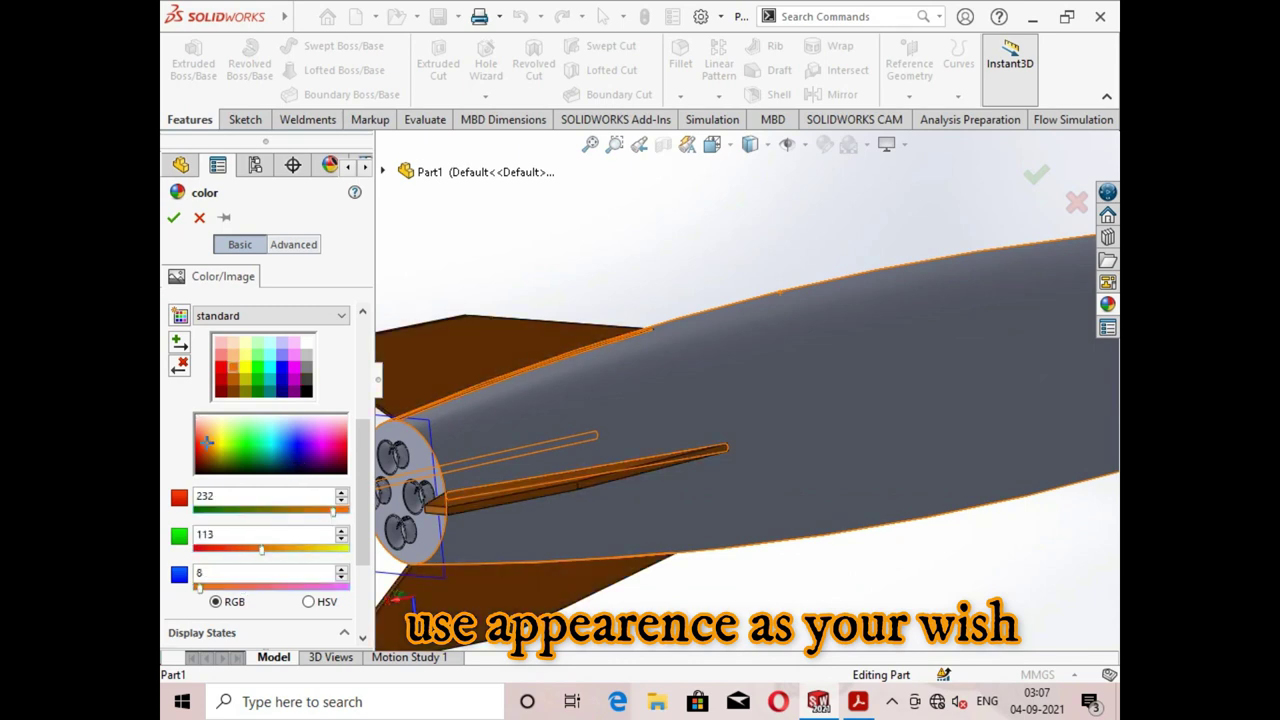
pyautogui.scroll(2, 748, 374)
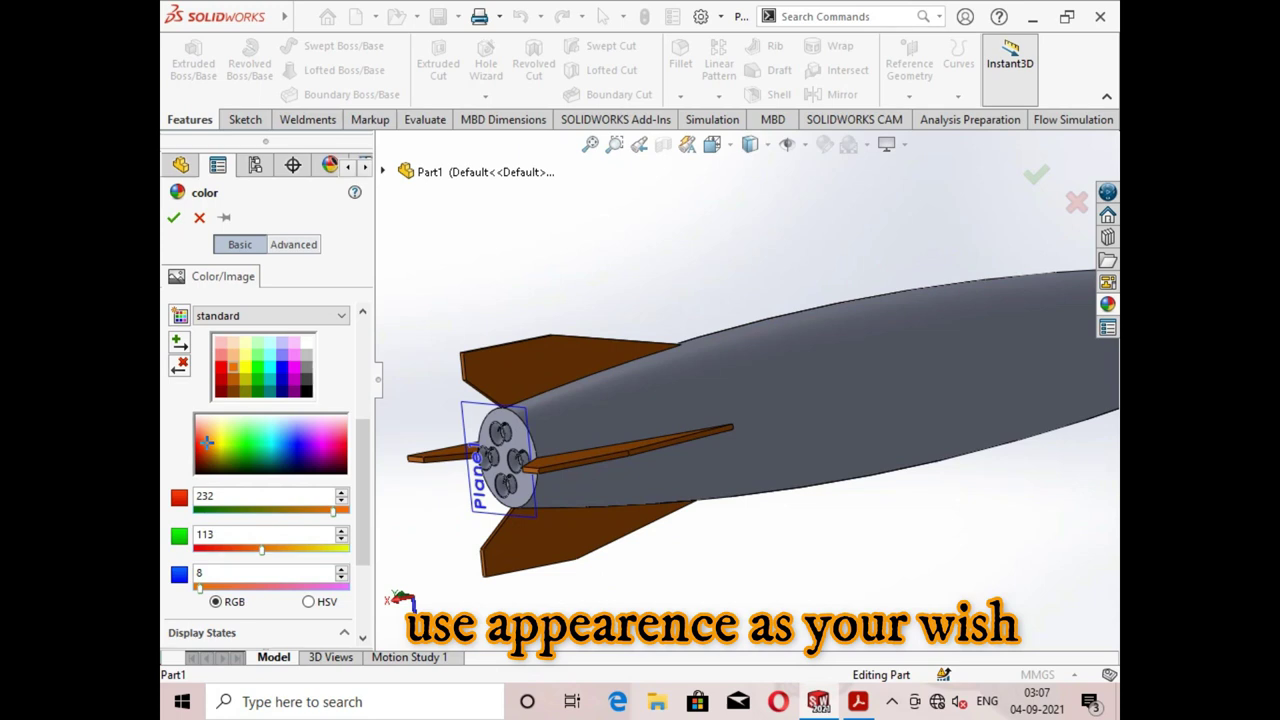
pyautogui.click(282, 378)
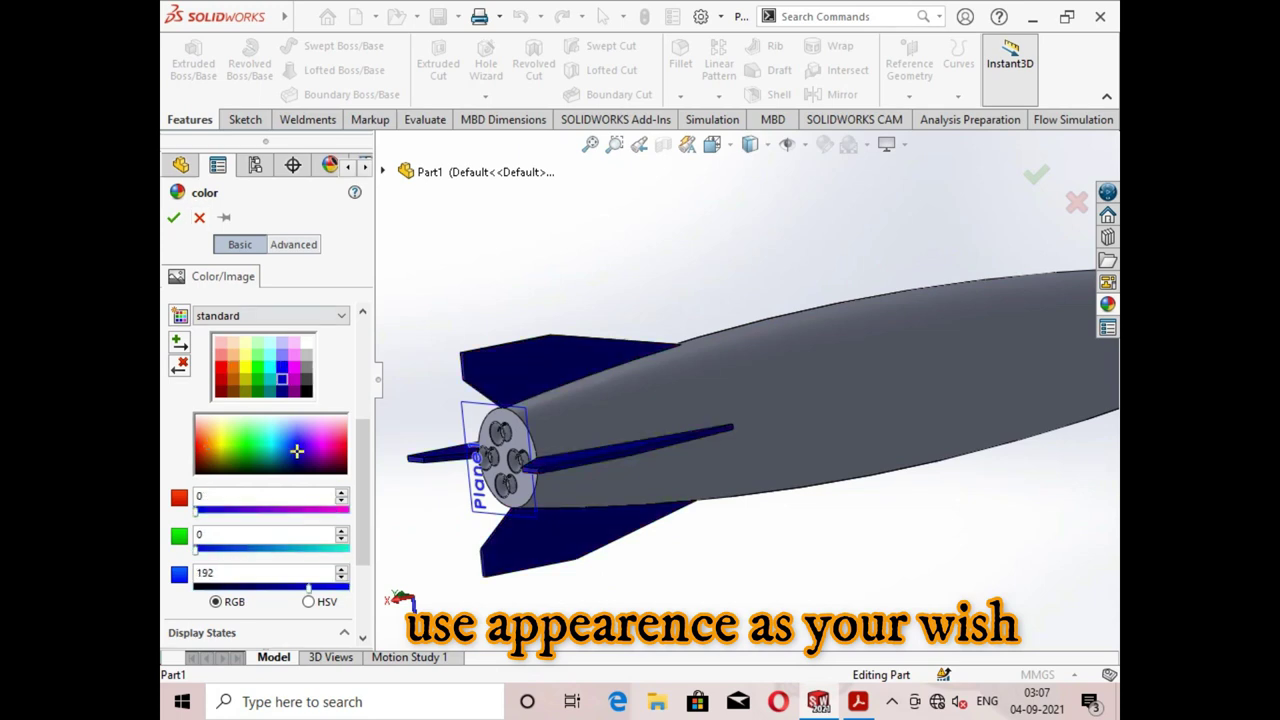
pyautogui.click(174, 217)
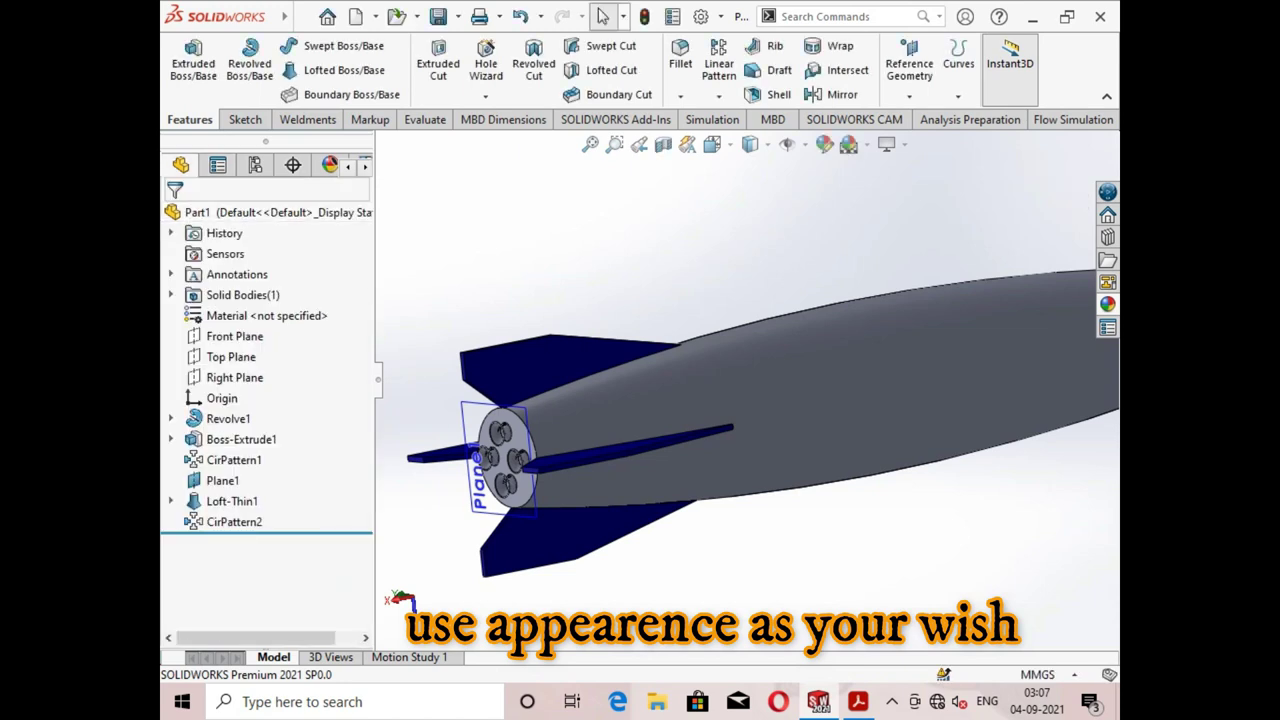
# Remove the whole part from the colour targets and colour the tail disc face pink (255/128/128).
pyautogui.click(822, 144)
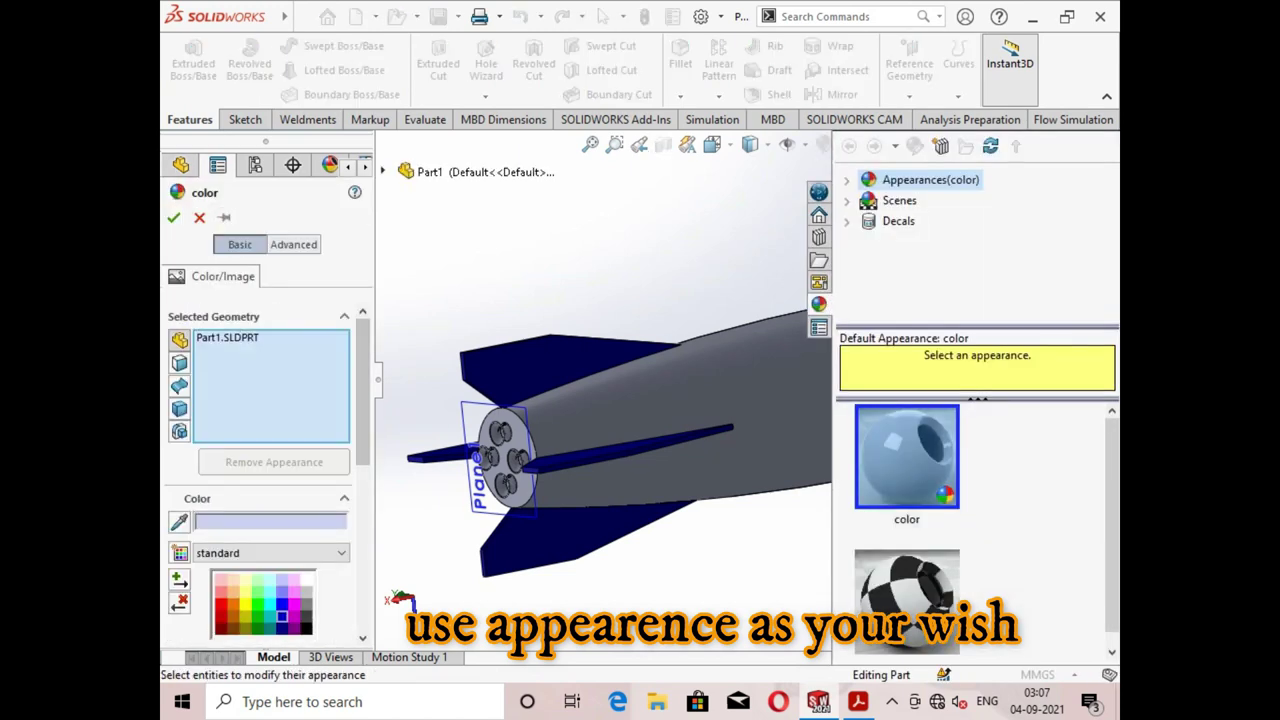
pyautogui.rightClick(256, 337)
pyautogui.click(314, 343)
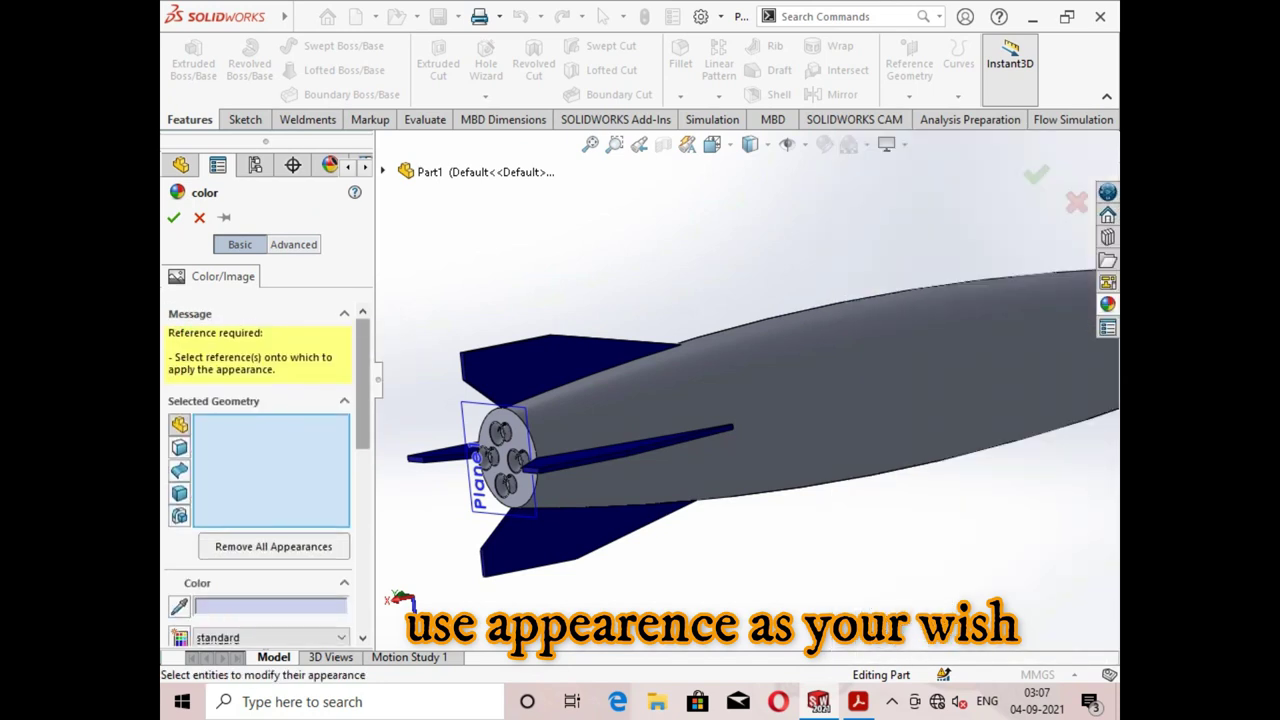
pyautogui.scroll(-5, 270, 480)
pyautogui.scroll(4, 290, 498)
pyautogui.scroll(1, 270, 450)
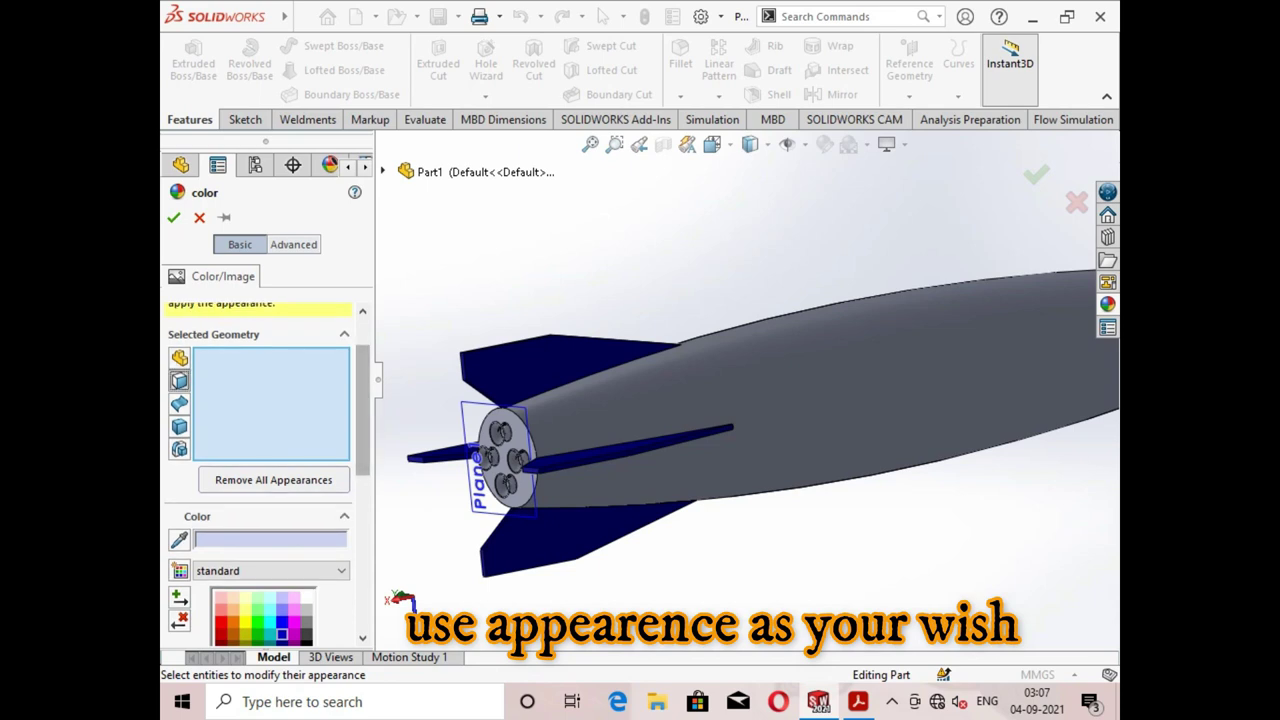
pyautogui.scroll(-4, 290, 486)
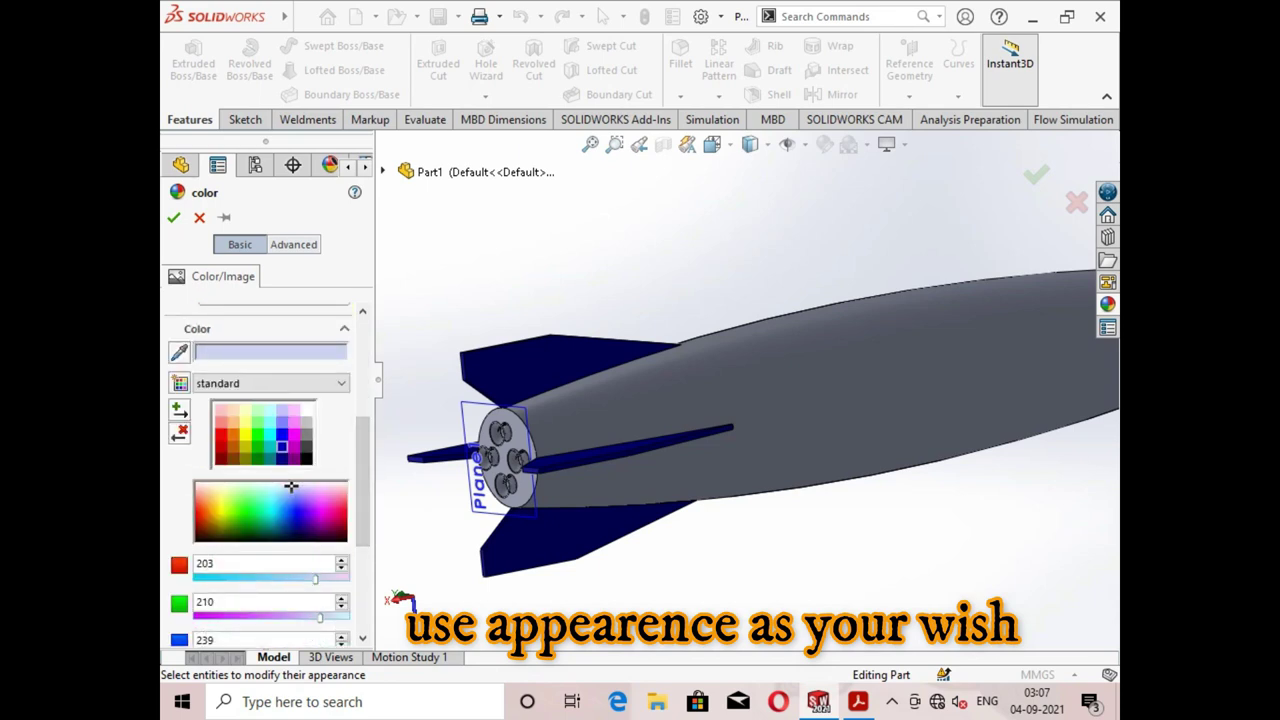
pyautogui.click(221, 422)
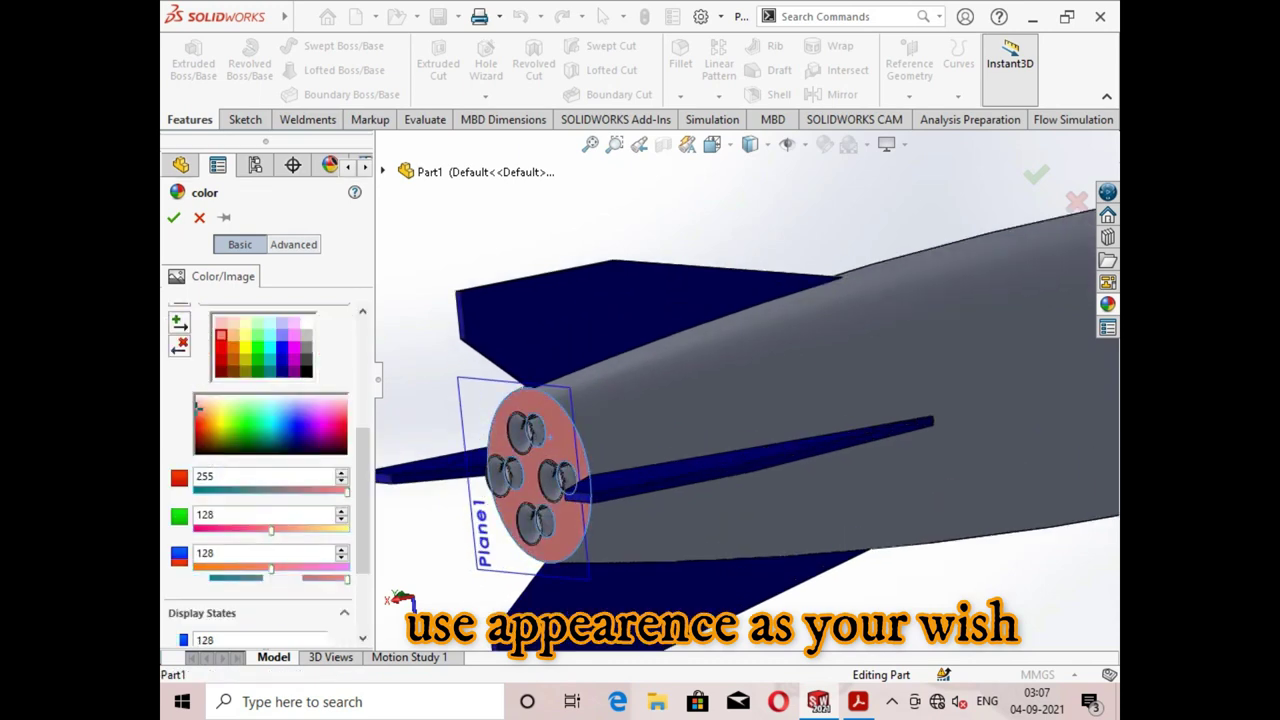
# Add the left, top, right and bottom nozzles to the pink colouring and accept.
pyautogui.scroll(-3, 548, 437)
pyautogui.click(508, 455)
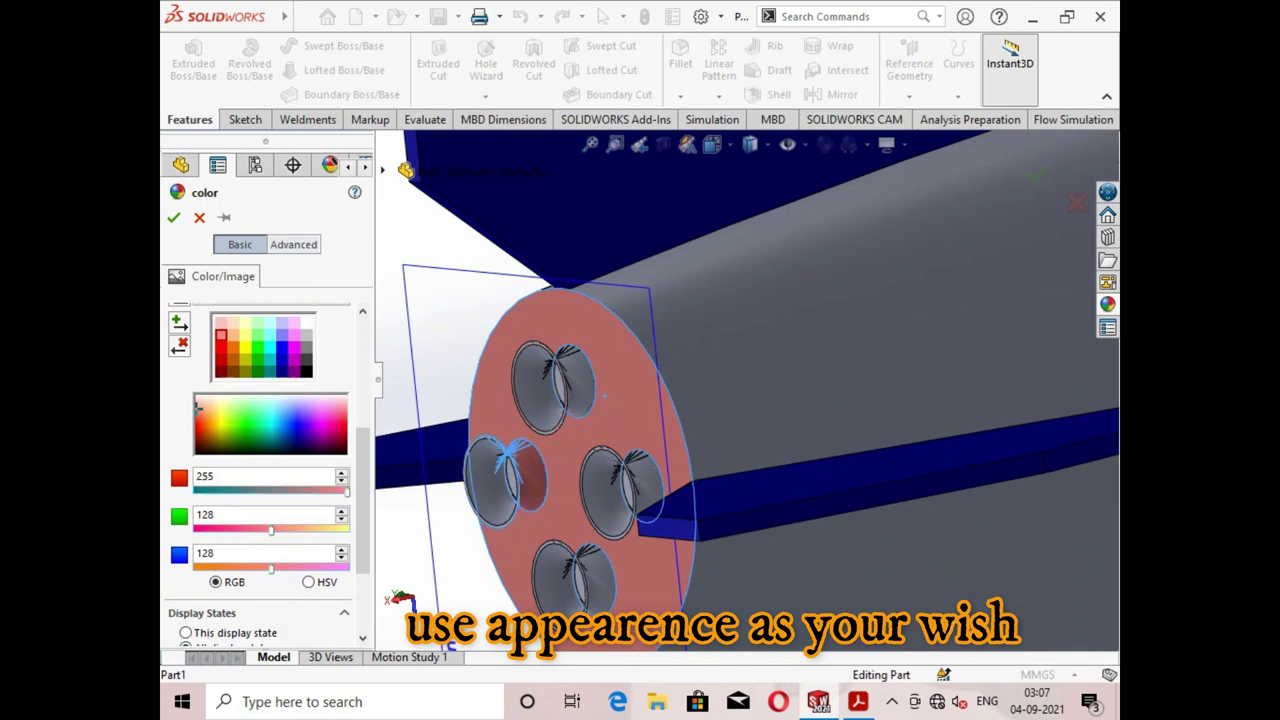
pyautogui.click(551, 367)
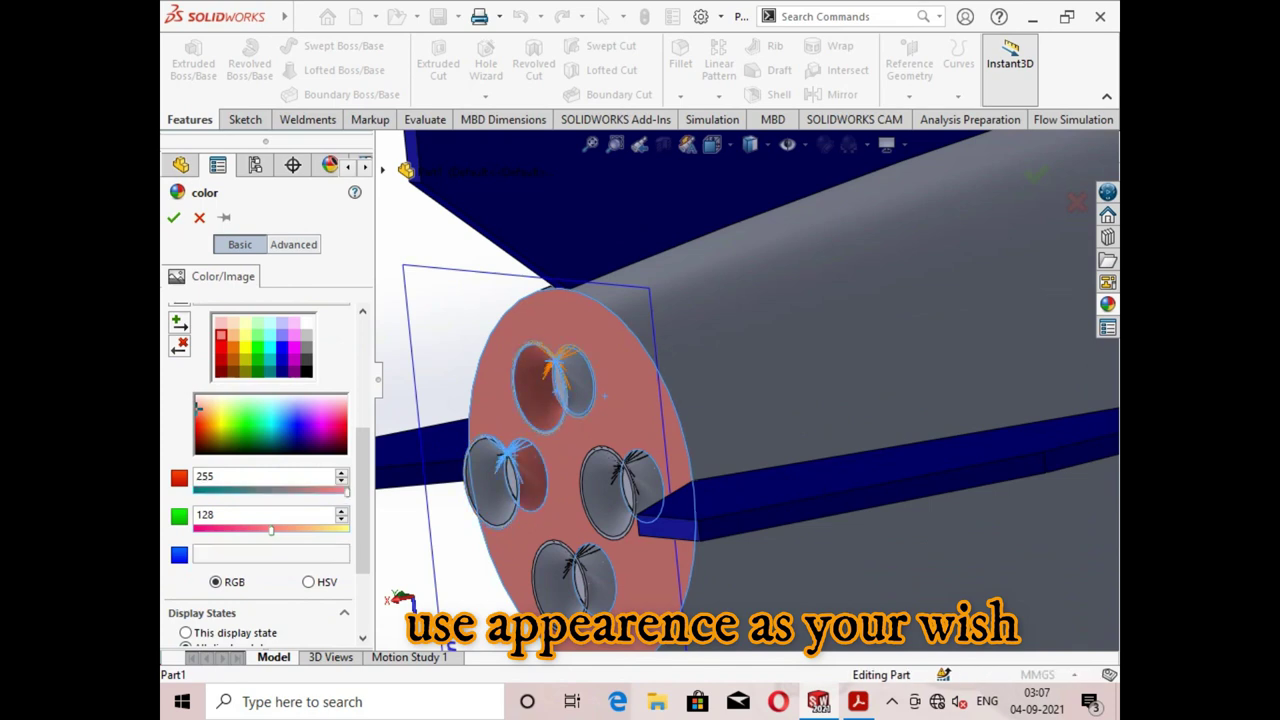
pyautogui.click(620, 490)
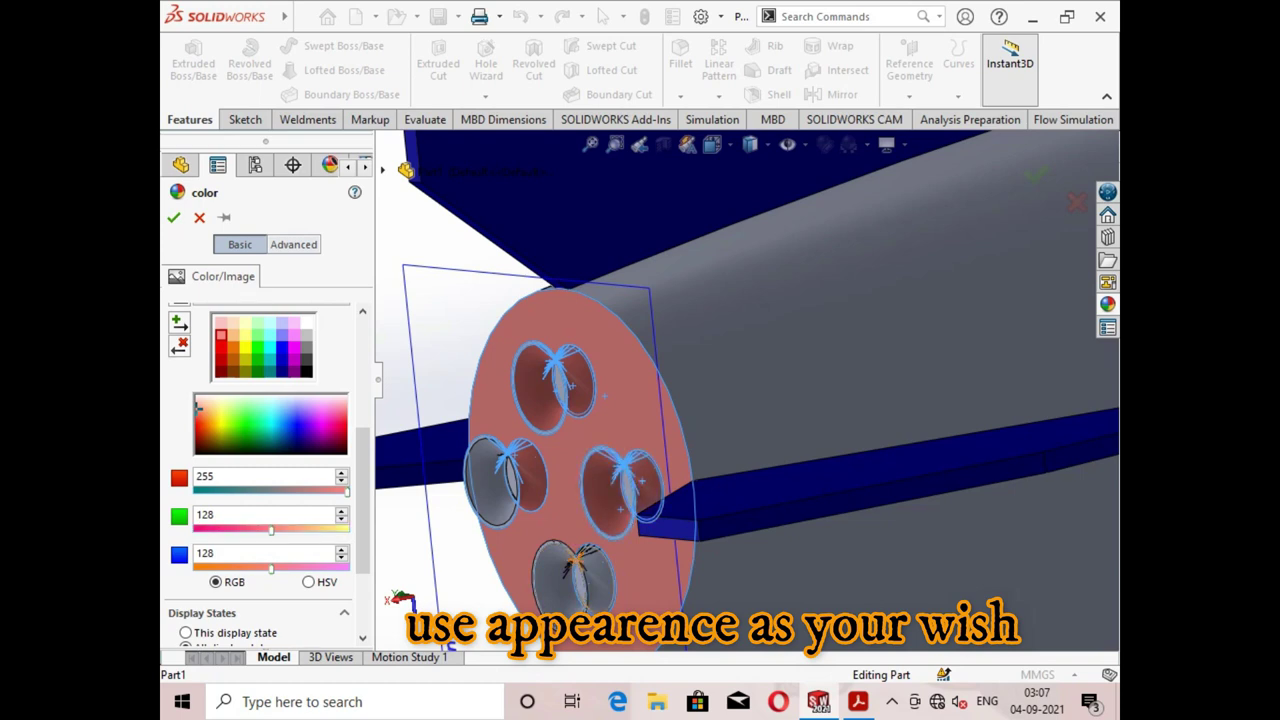
pyautogui.click(574, 566)
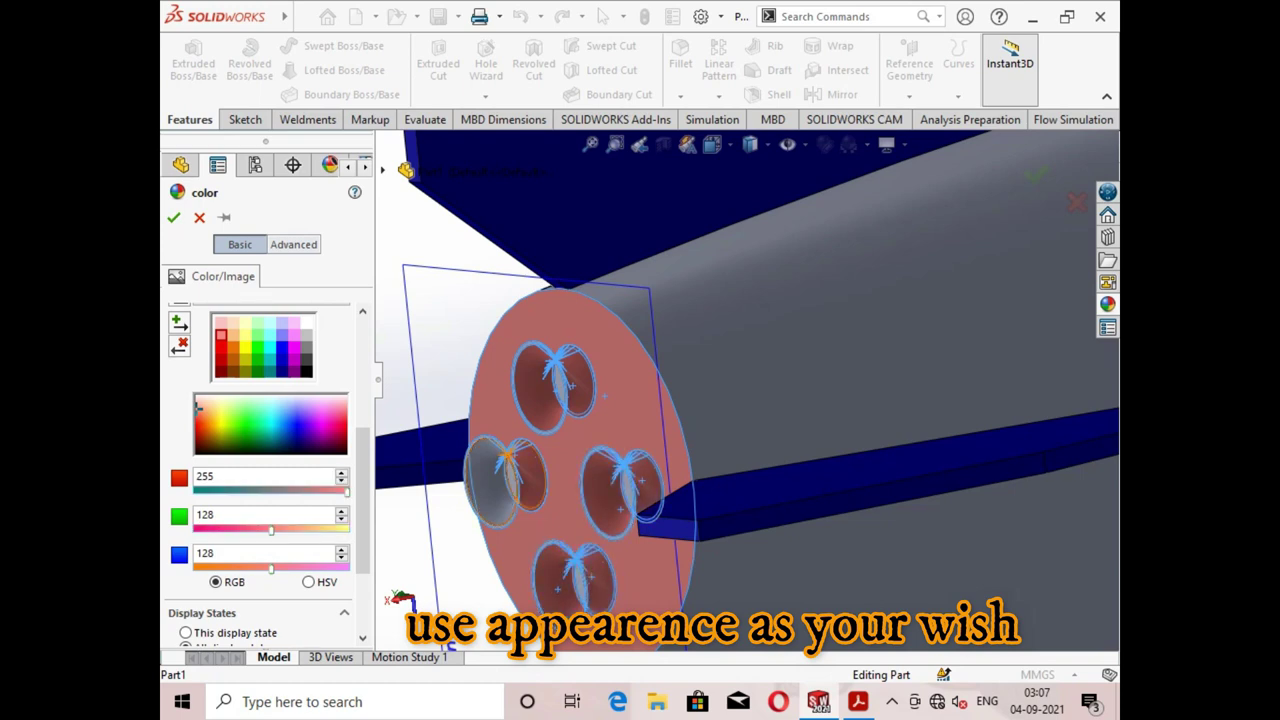
pyautogui.scroll(3, 505, 462)
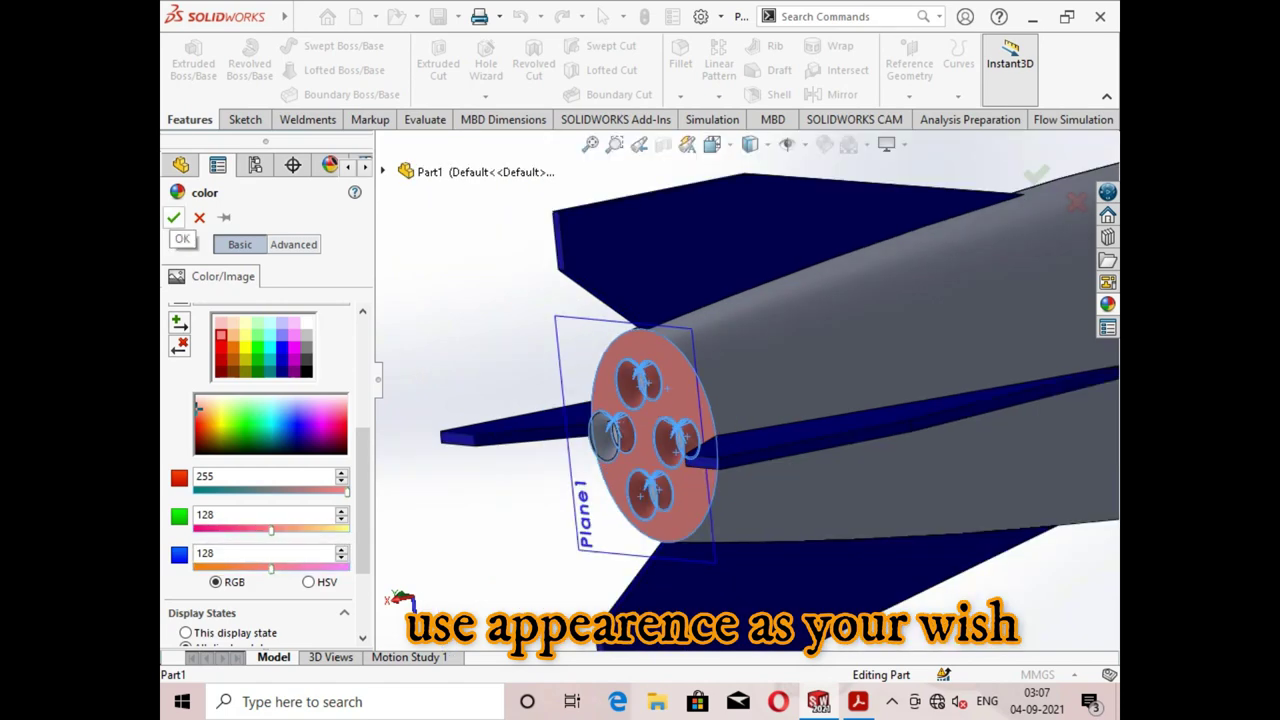
pyautogui.click(173, 217)
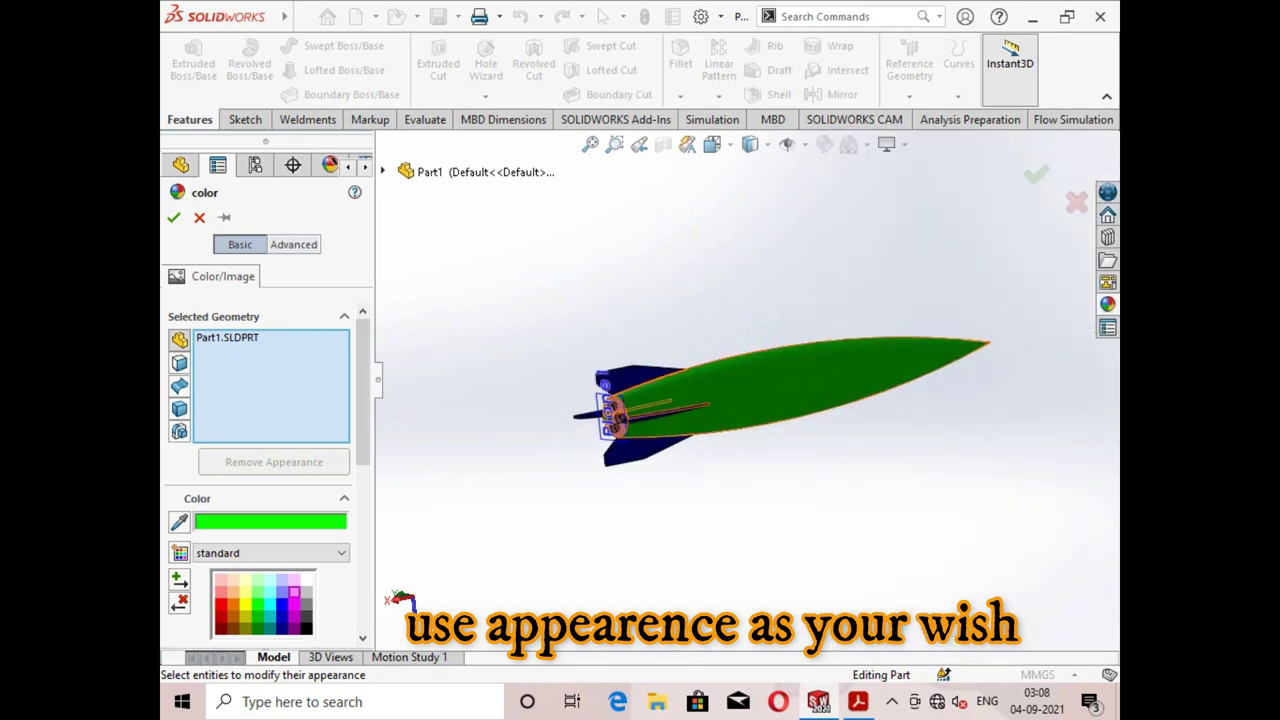
# Preview pink and blue on the rocket body, then confirm black instead.
pyautogui.click(294, 592)
pyautogui.click(283, 605)
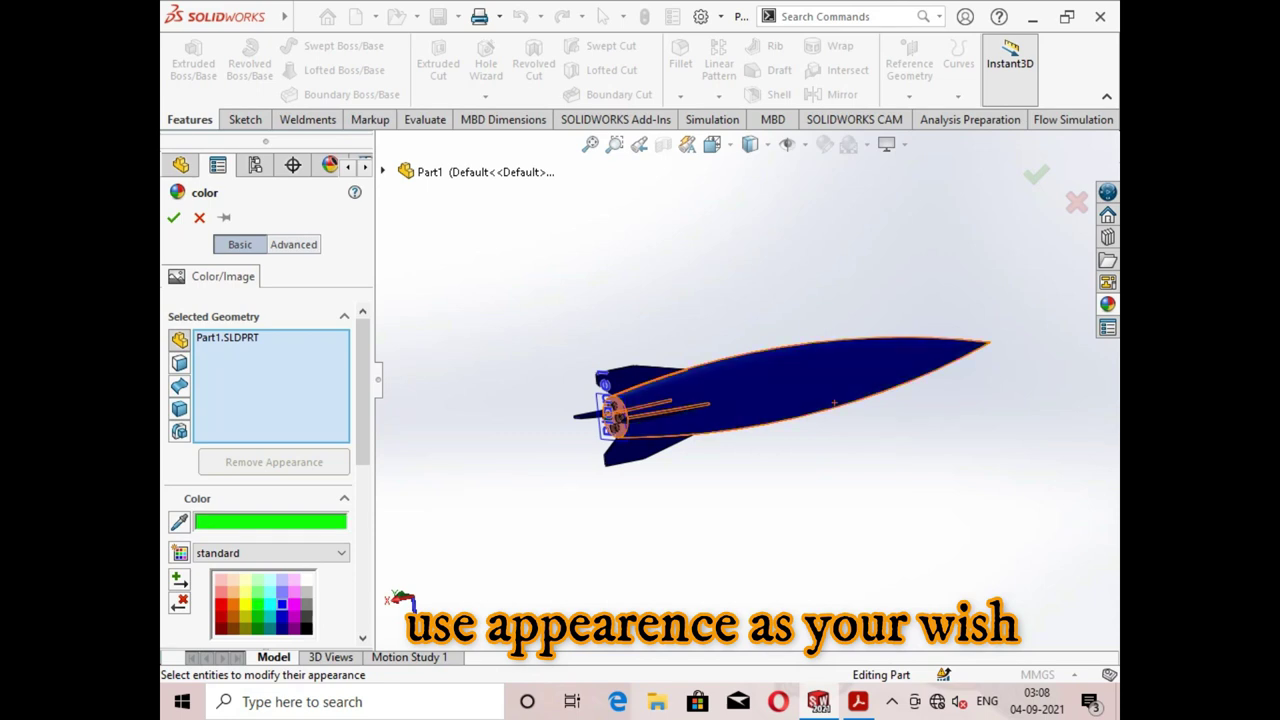
pyautogui.scroll(-3, 720, 410)
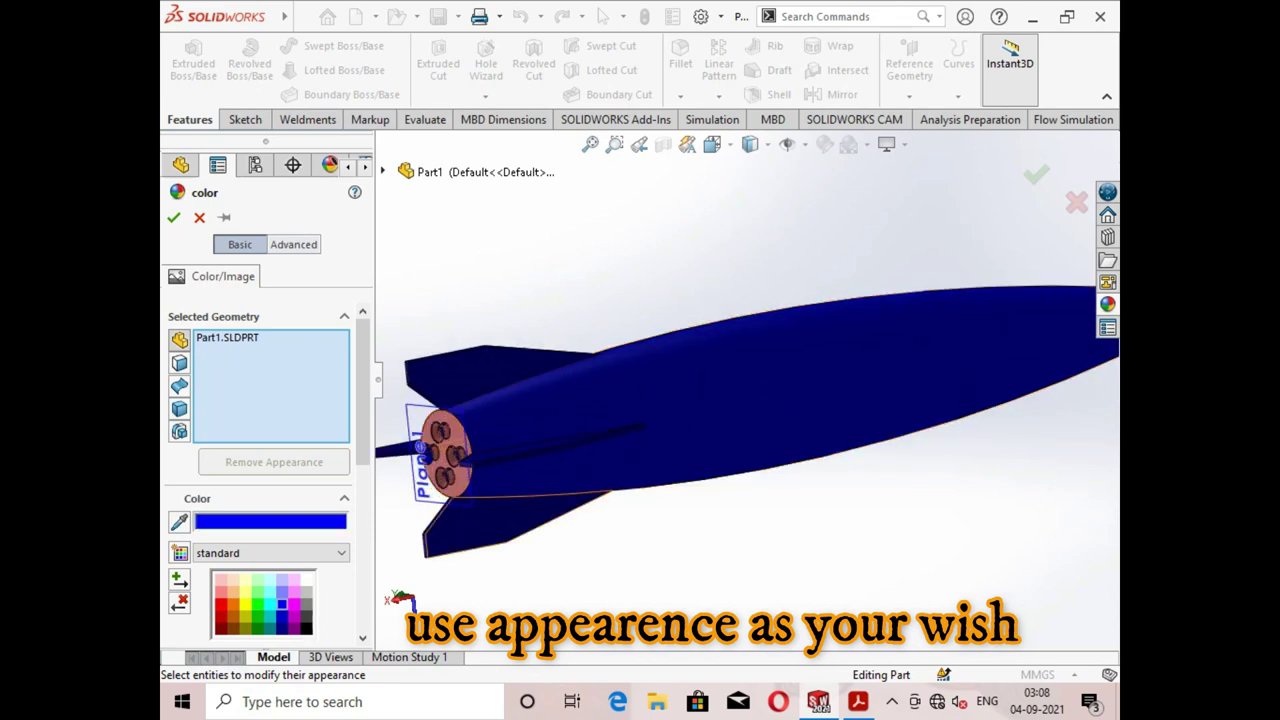
pyautogui.click(307, 627)
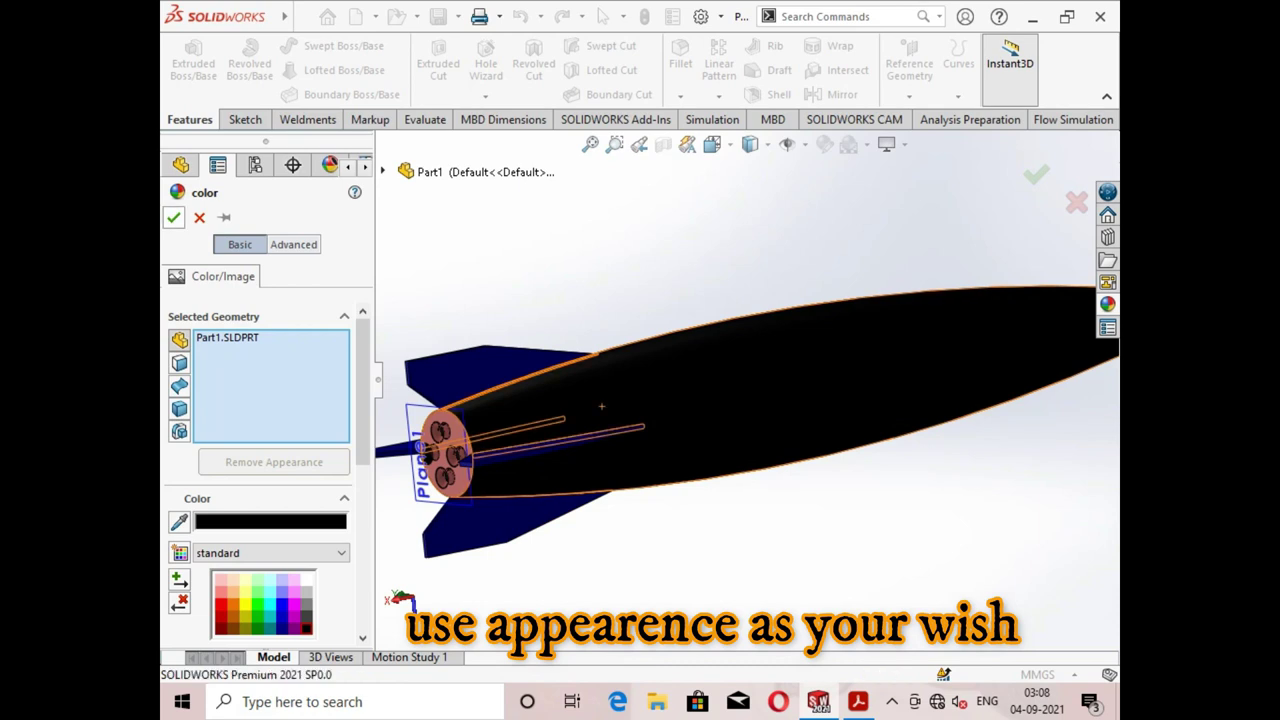
pyautogui.press('Return')
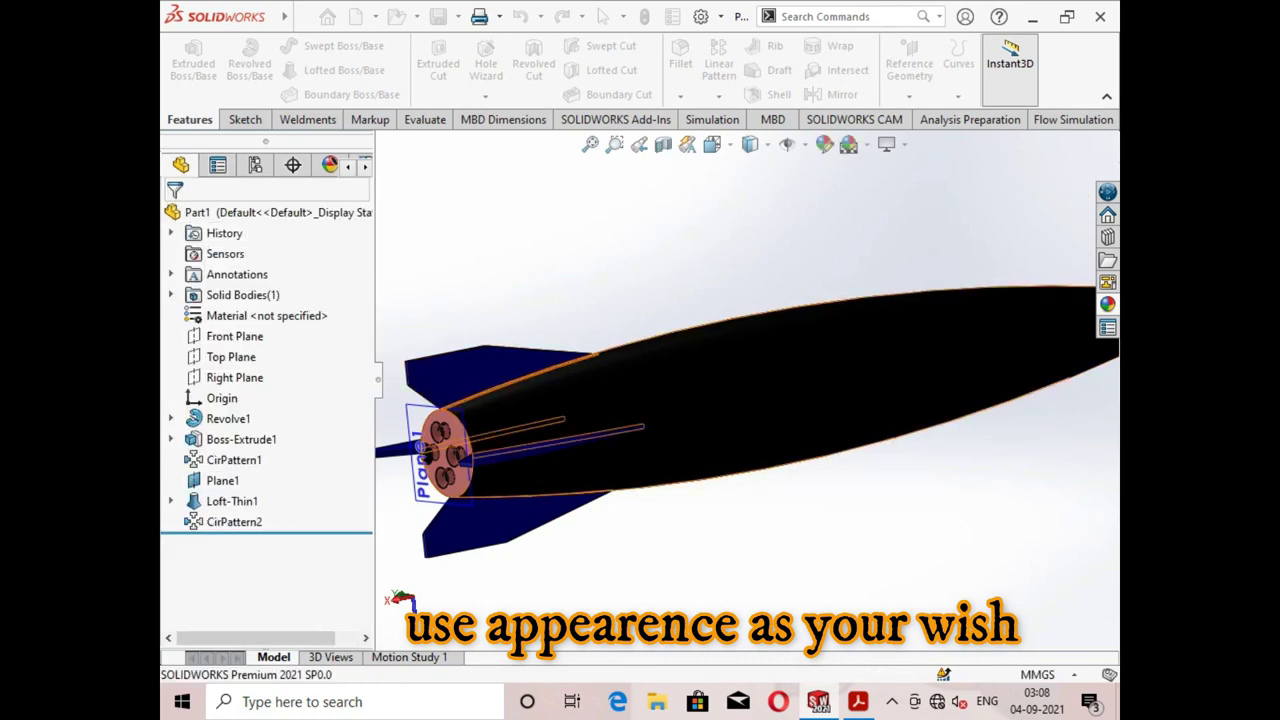
# Set an isometric nose-up view of the rocket and show the Flow Simulation commands.
pyautogui.press('Left')
pyautogui.press('Left')
pyautogui.press('Left')
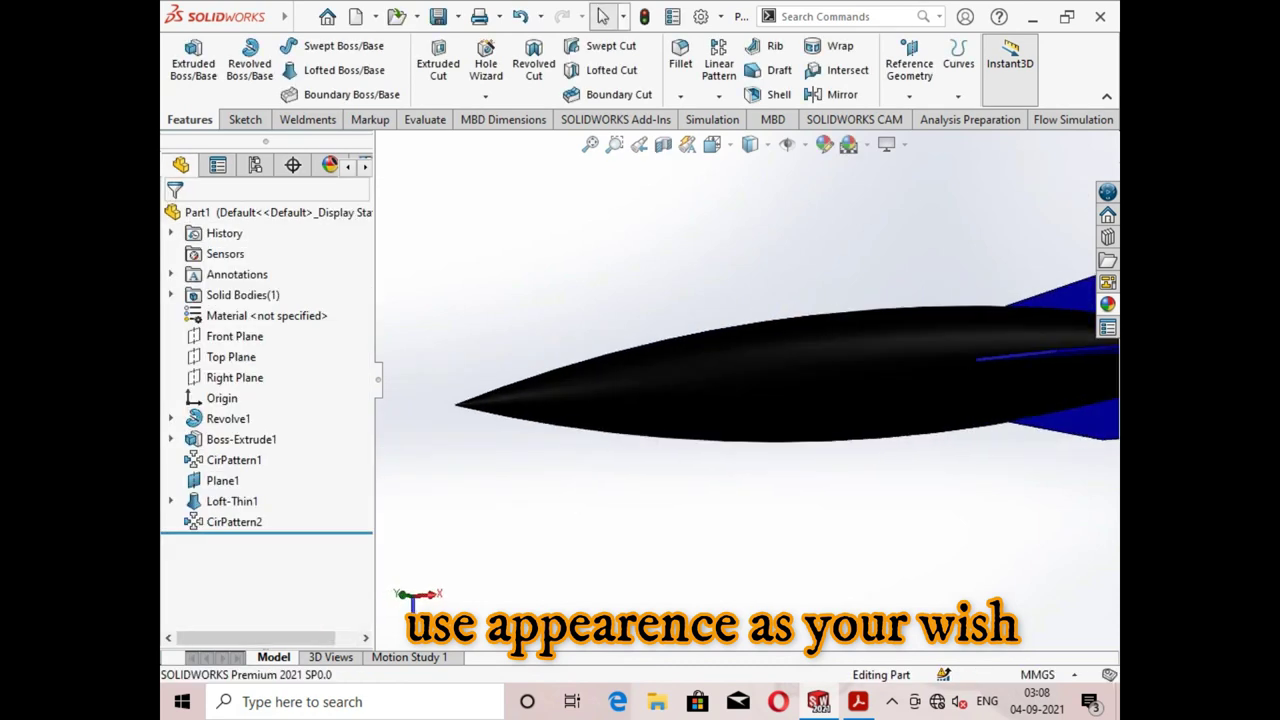
pyautogui.rightClick(222, 480)
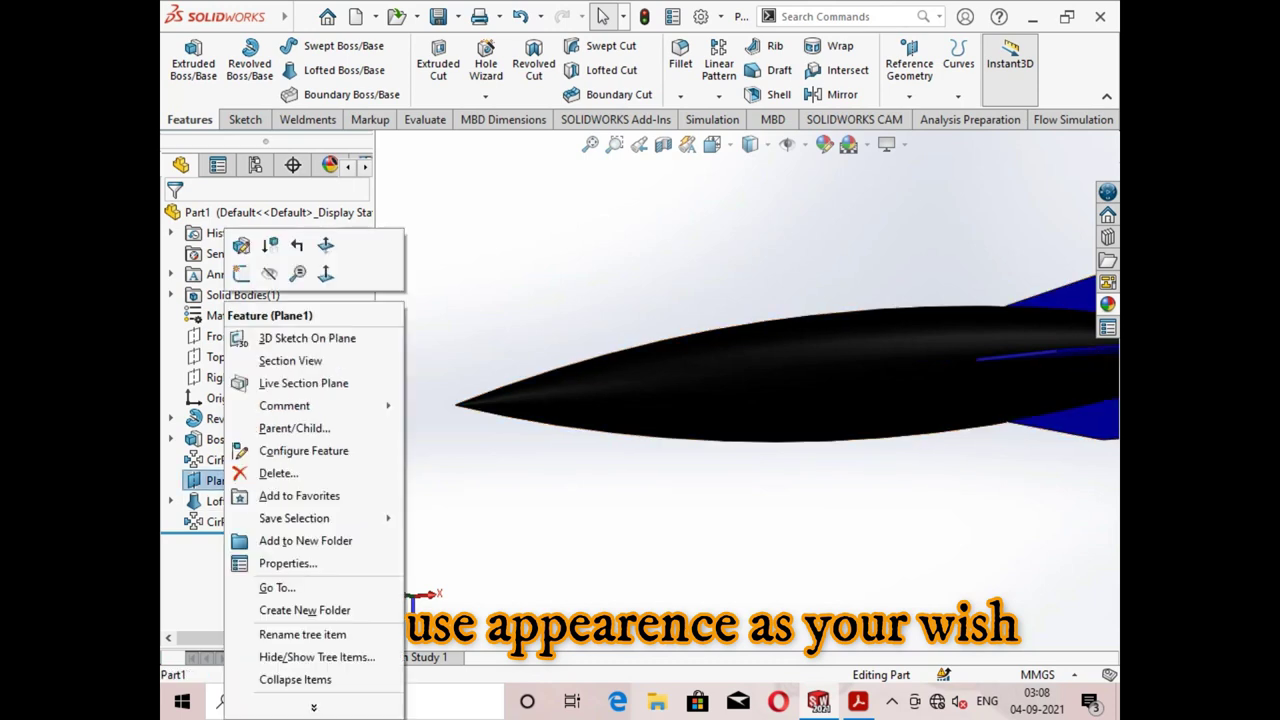
pyautogui.click(269, 273)
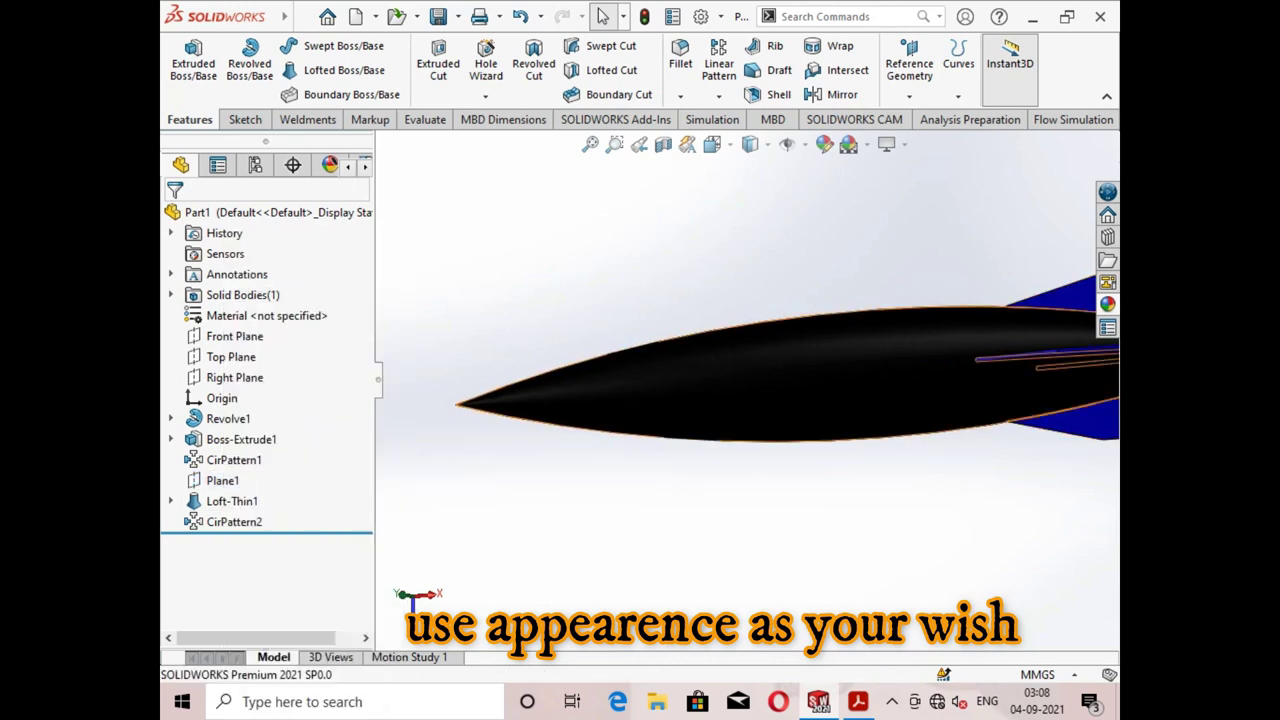
pyautogui.hotkey('ctrl', '7')
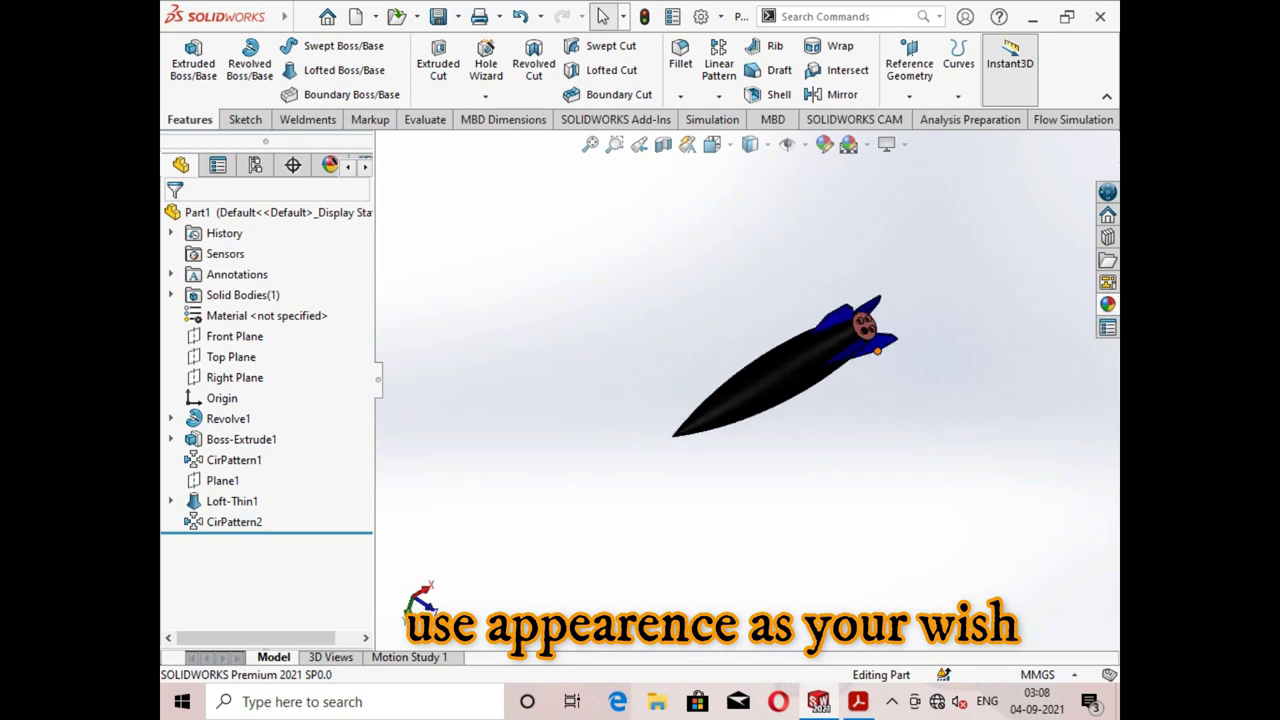
pyautogui.moveTo(780, 370)
pyautogui.mouseDown(button='middle')
pyautogui.moveTo(749, 408)
pyautogui.moveTo(655, 336)
pyautogui.mouseUp(button='middle')
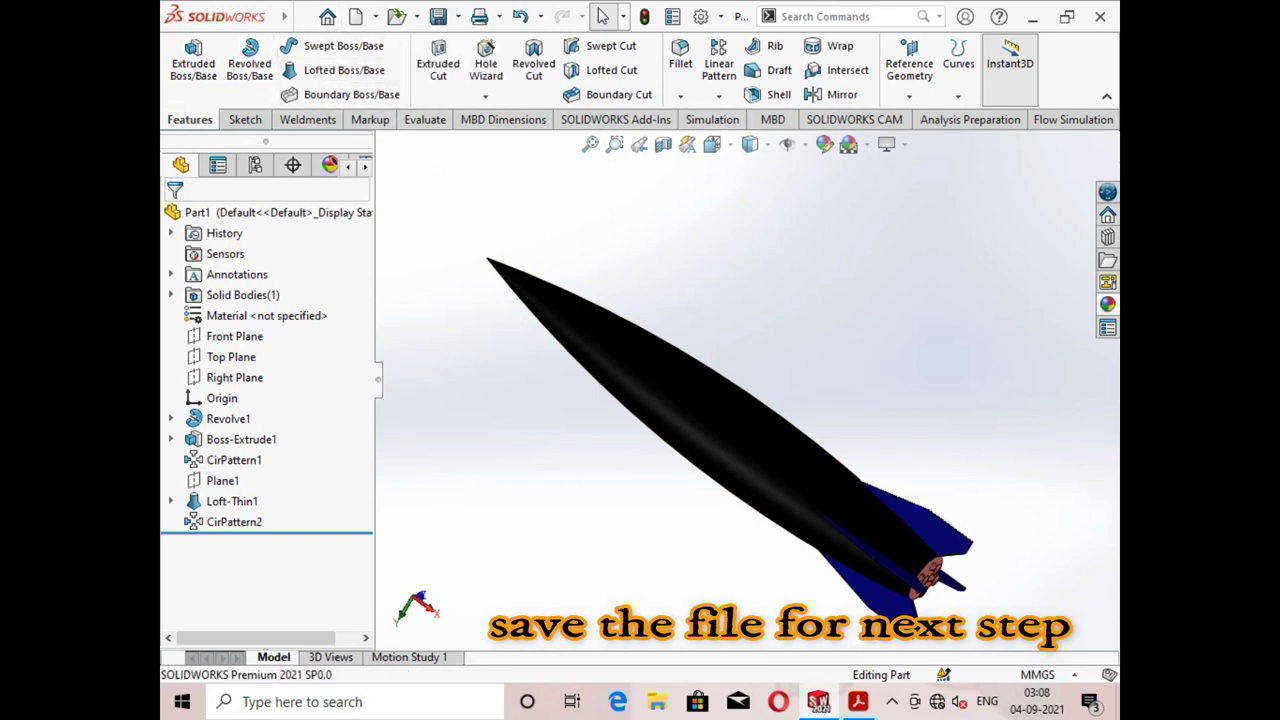
pyautogui.click(1072, 119)
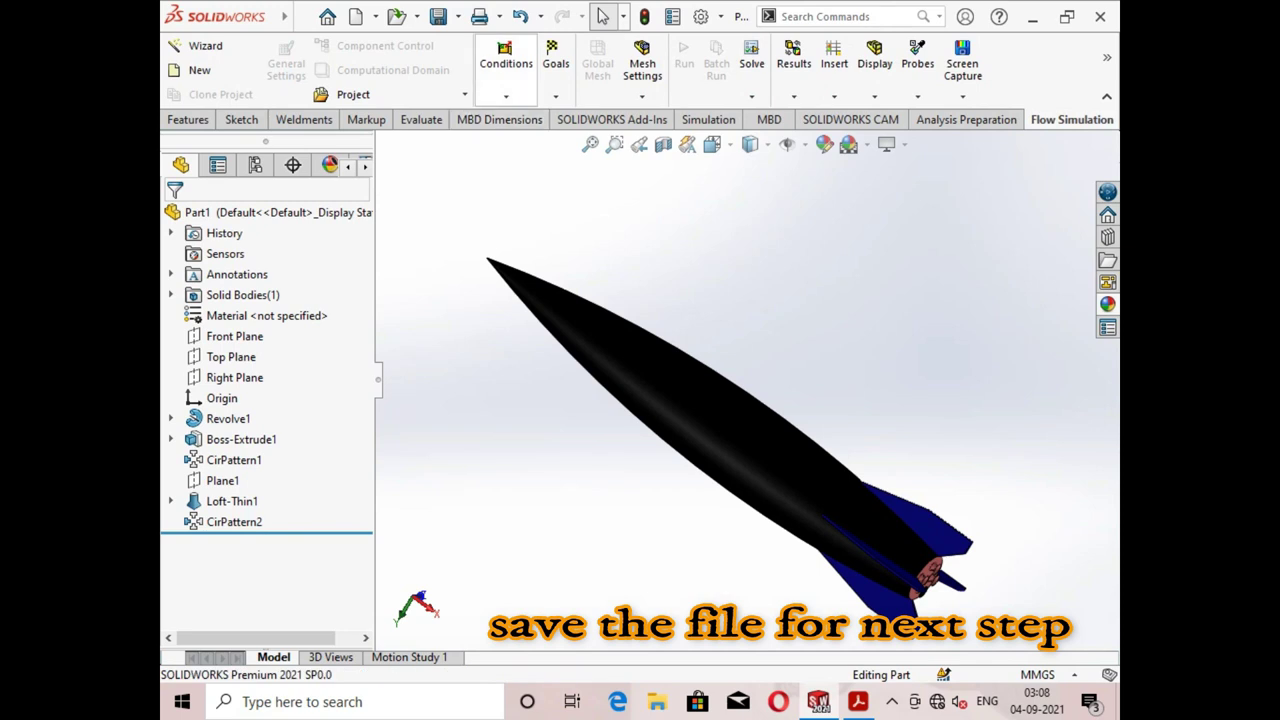
pyautogui.click(456, 16)
# Save the rocket part to the Desktop as 'missele 1'.
pyautogui.click(468, 64)
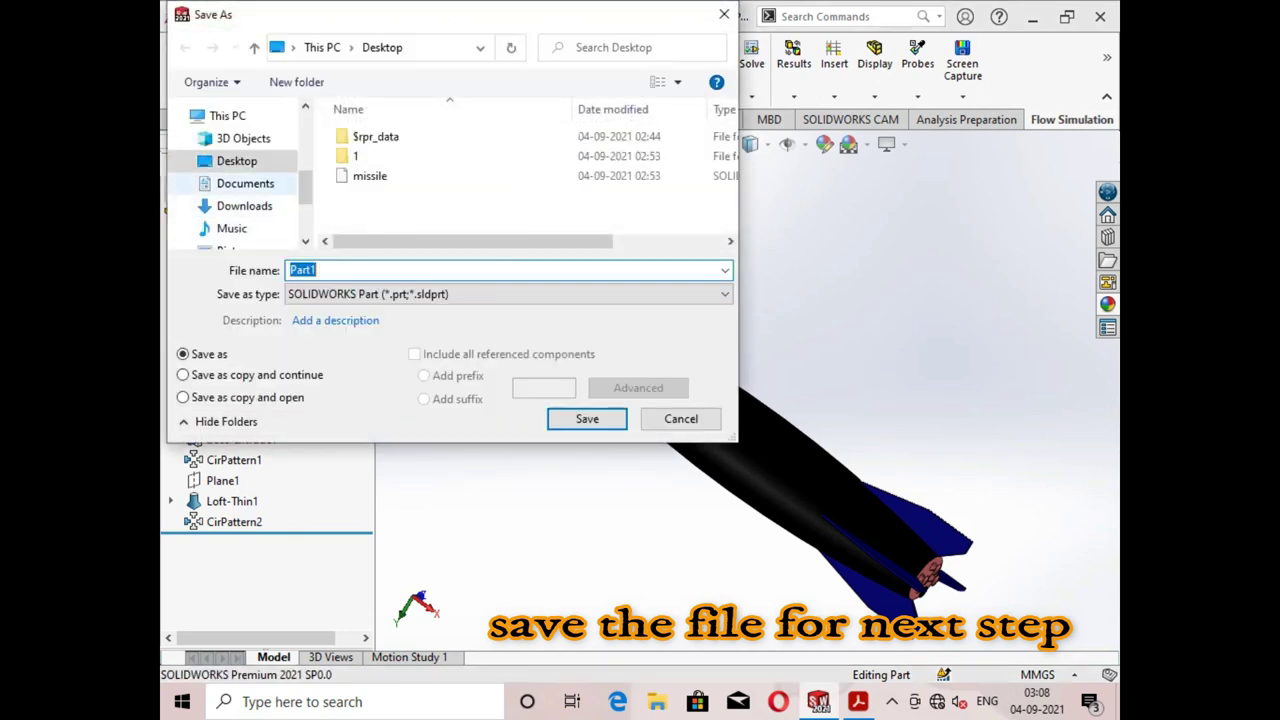
pyautogui.click(724, 14)
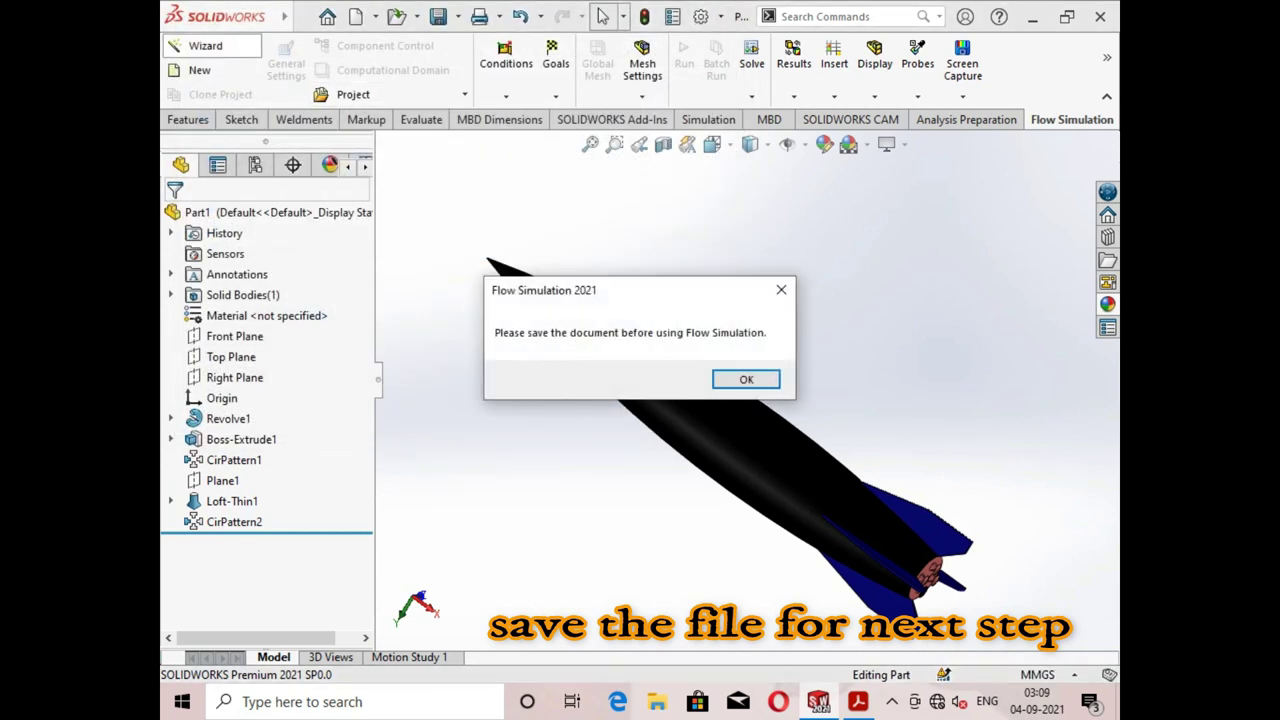
pyautogui.press('Return')
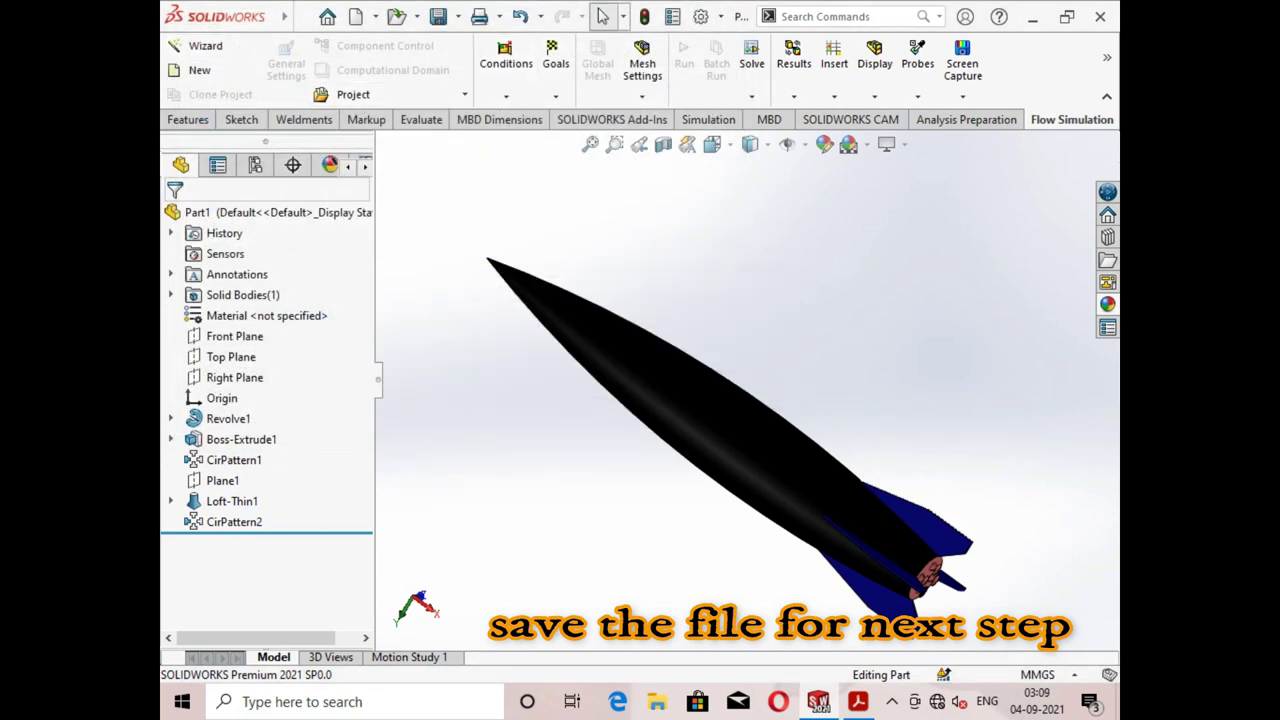
pyautogui.click(457, 16)
pyautogui.click(468, 40)
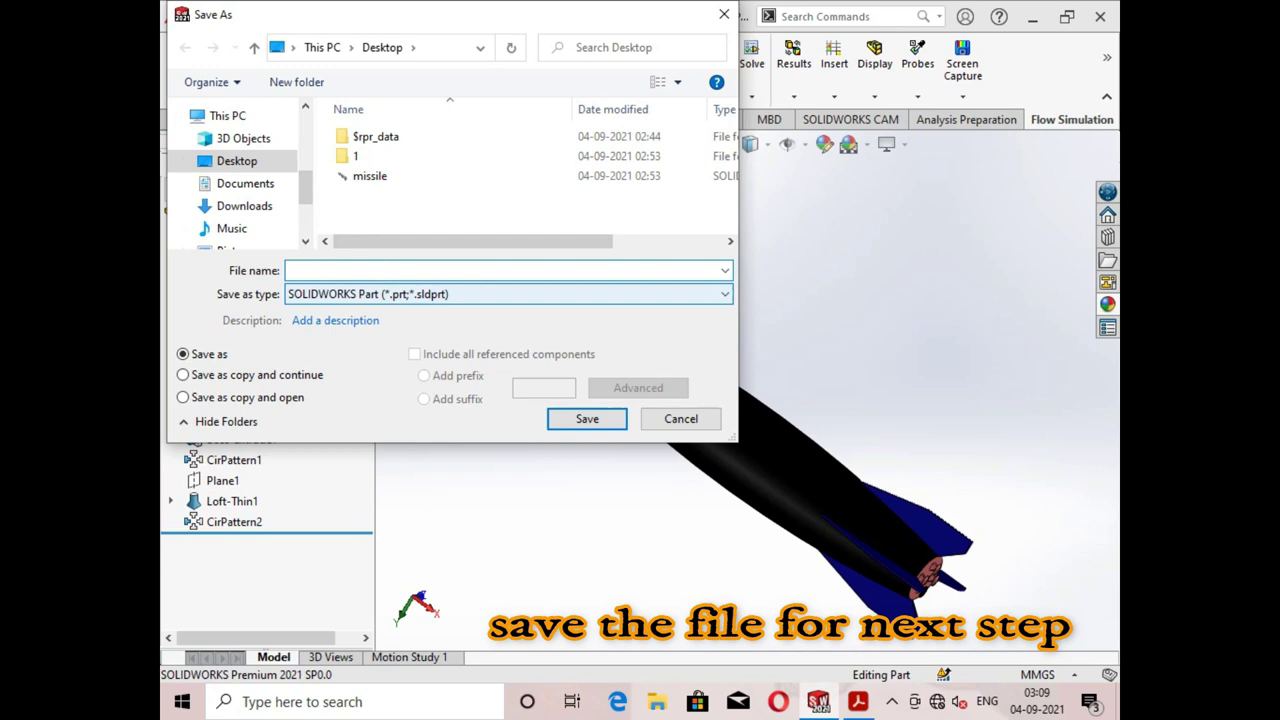
pyautogui.write('mis')
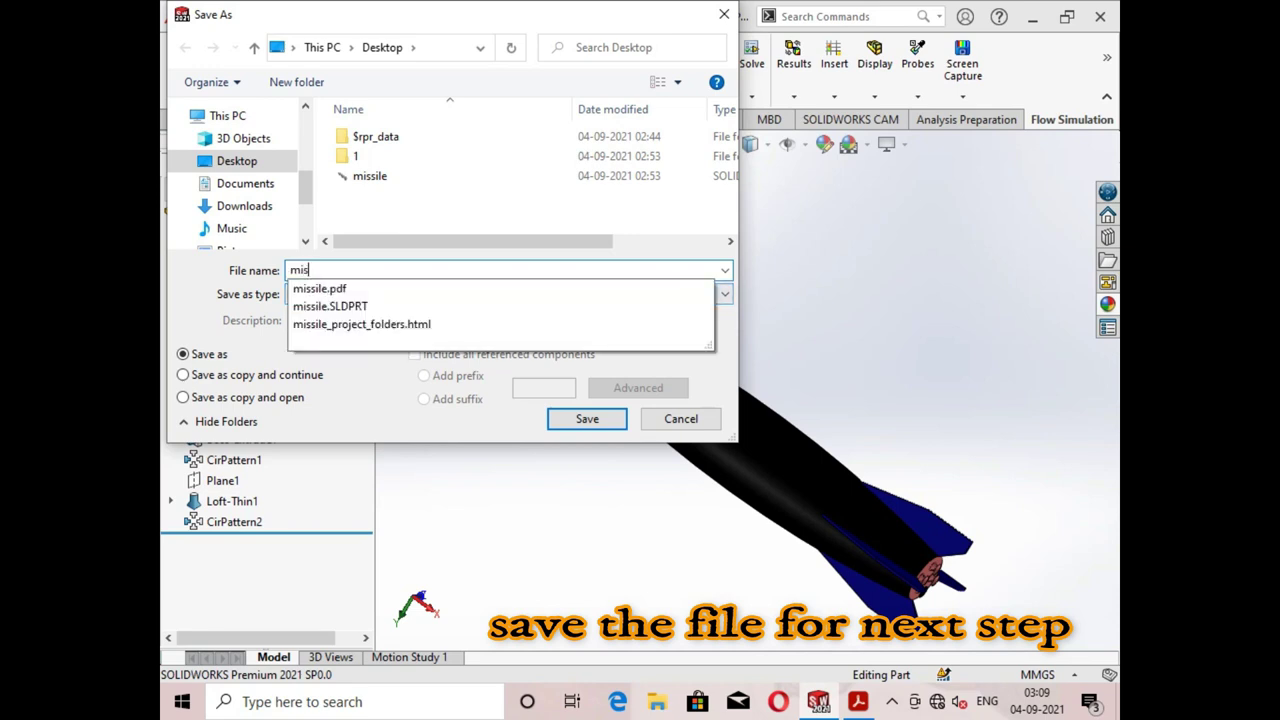
pyautogui.write('sele 1')
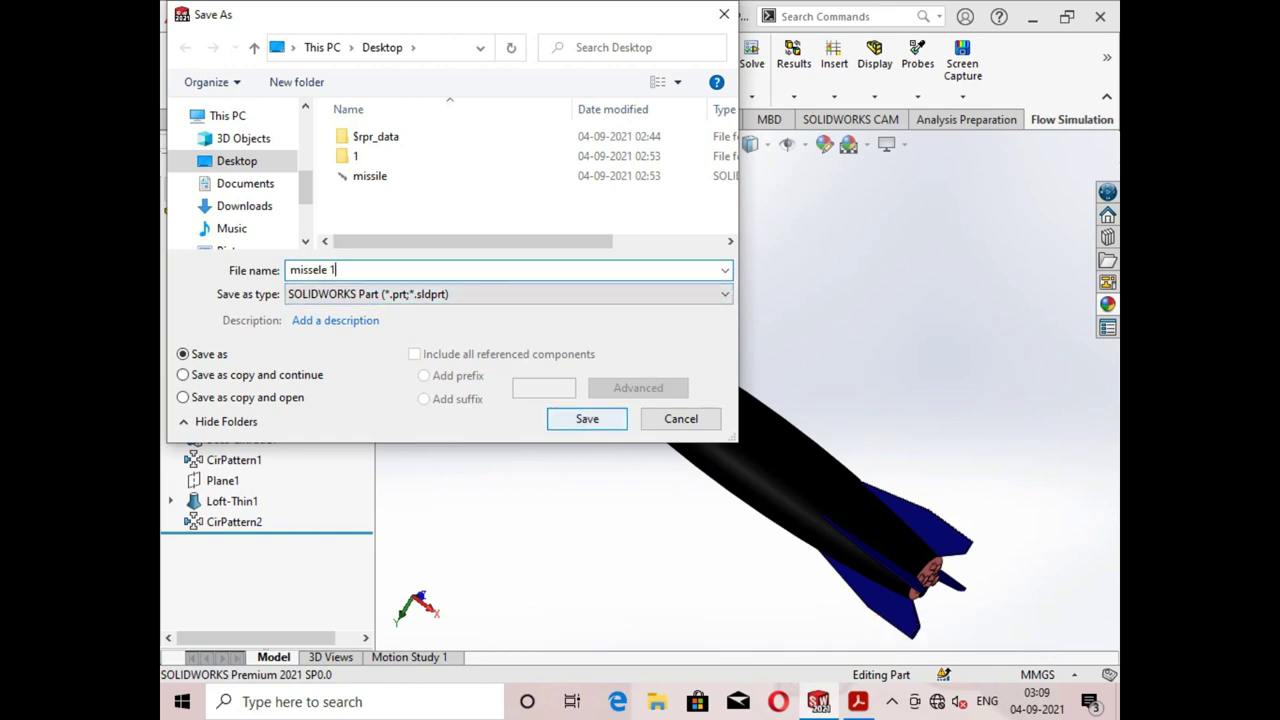
pyautogui.press('Return')
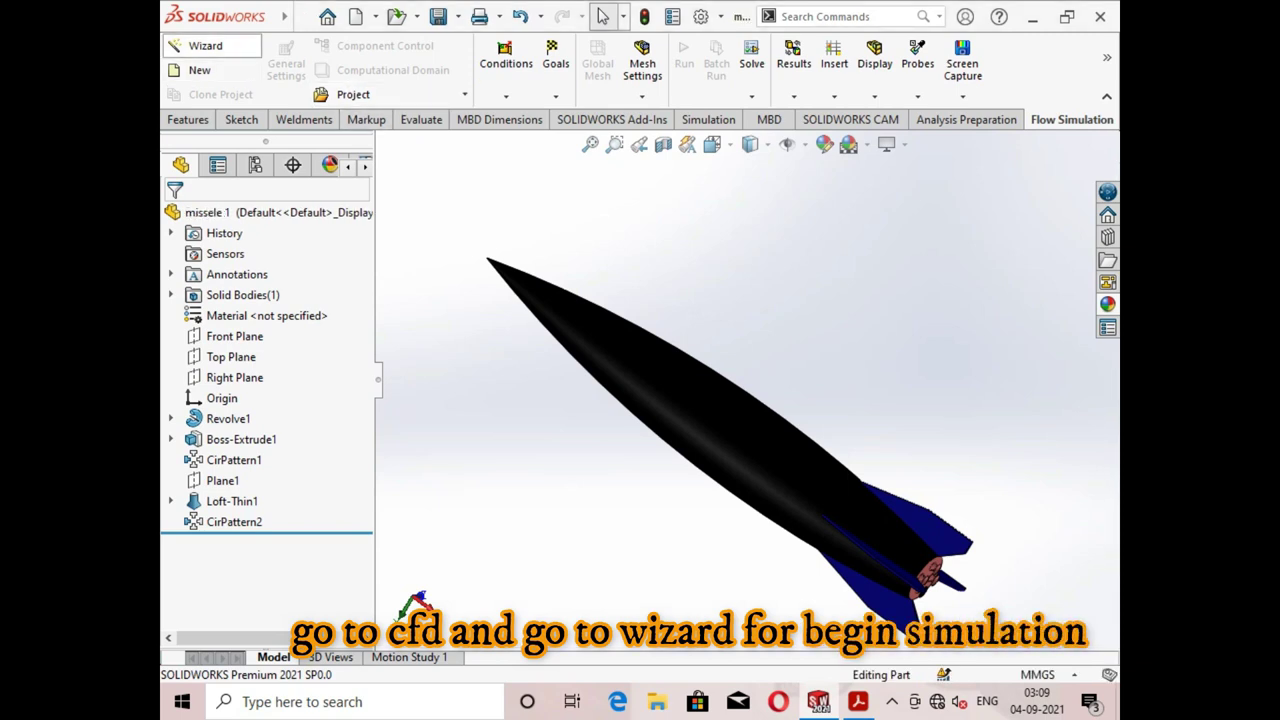
# Create the wizard project 'missile' with the SI (m-kg-s) unit system.
pyautogui.click(205, 45)
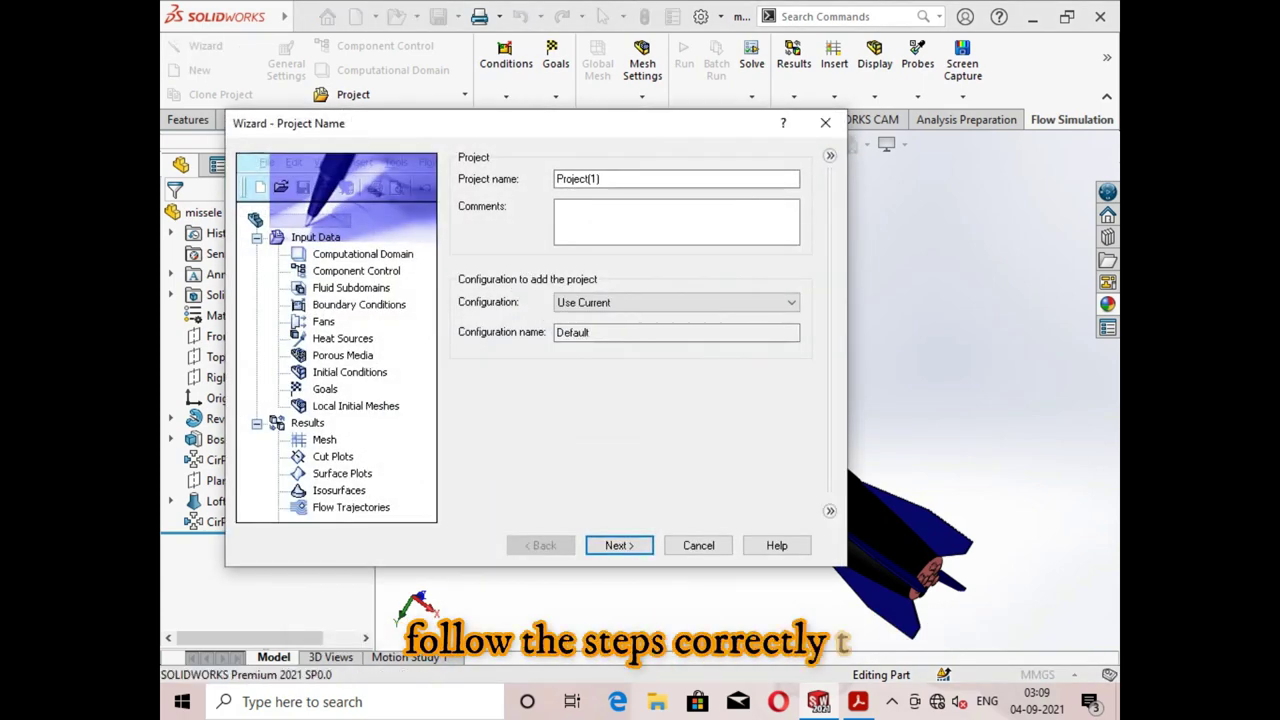
pyautogui.hotkey('ctrl', 'a')
pyautogui.press('BackSpace')
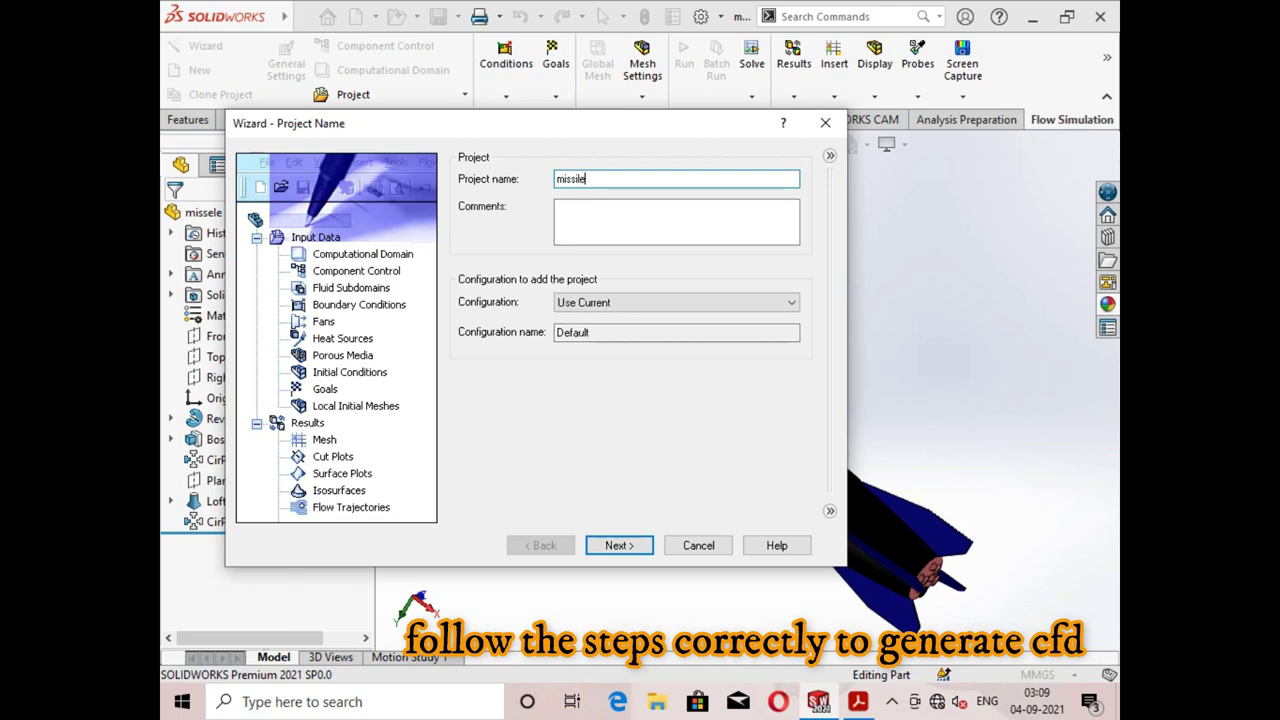
pyautogui.press('Return')
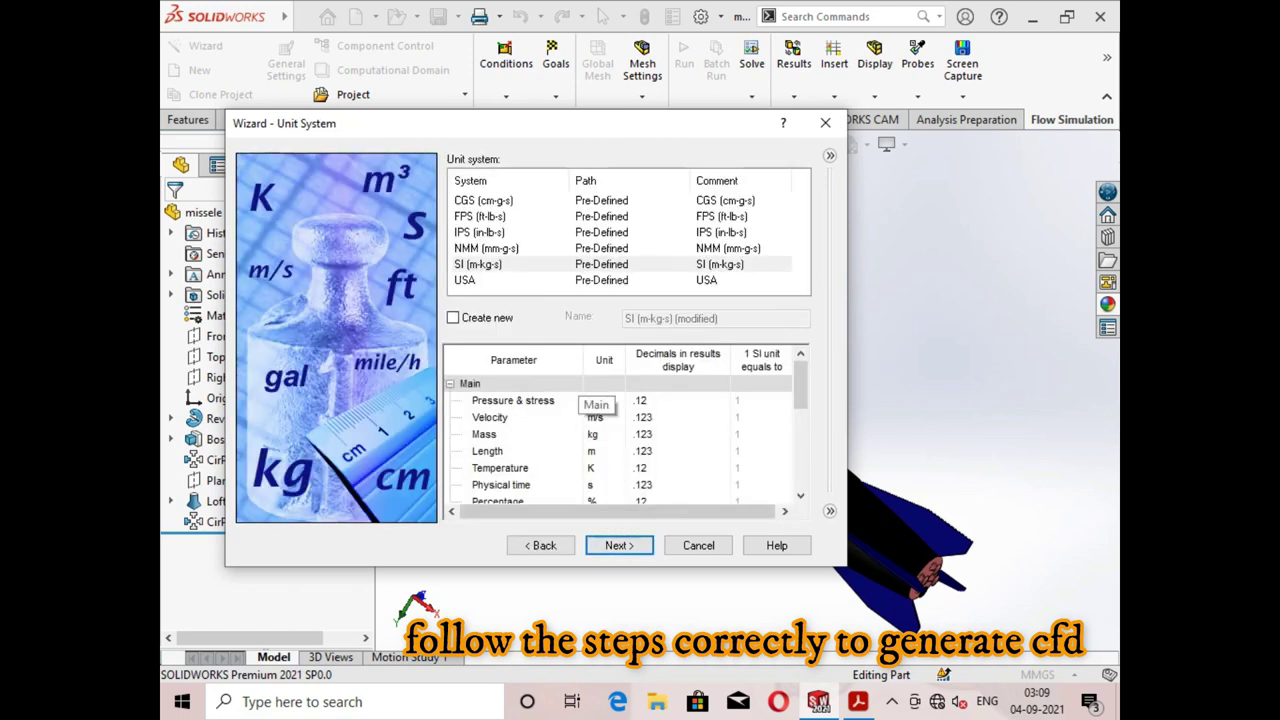
pyautogui.click(478, 264)
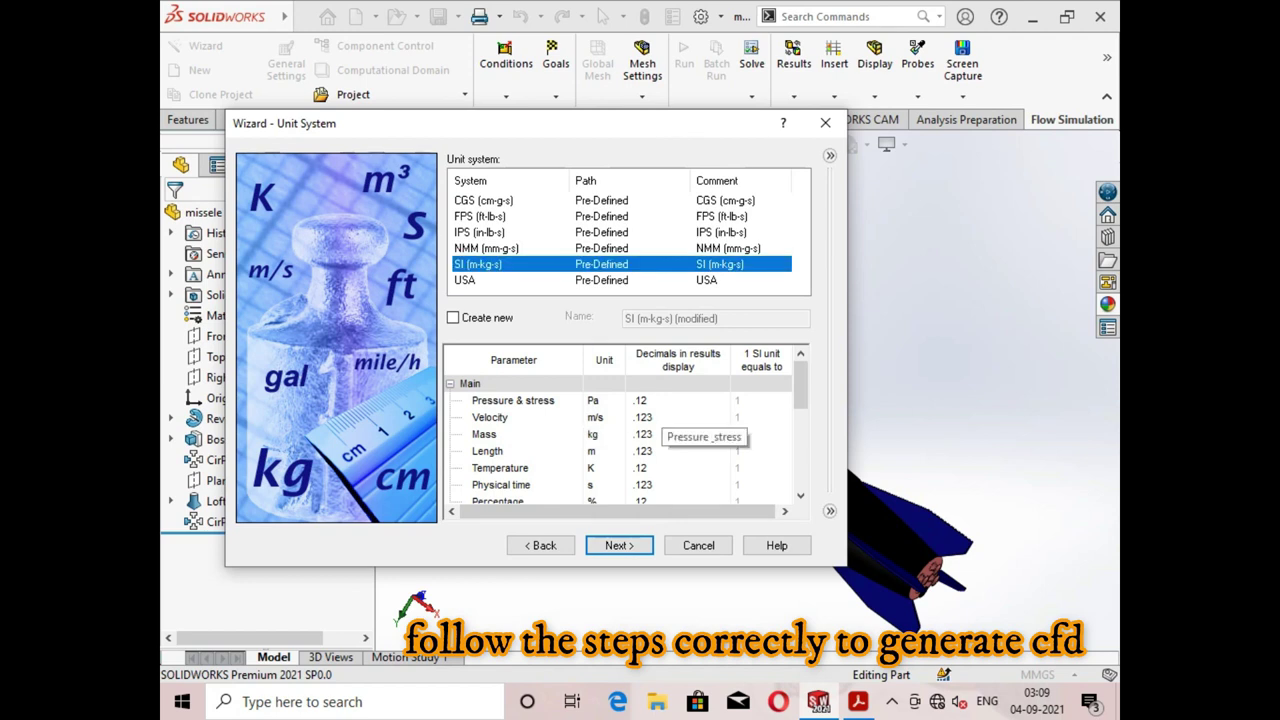
pyautogui.scroll(-1, 770, 410)
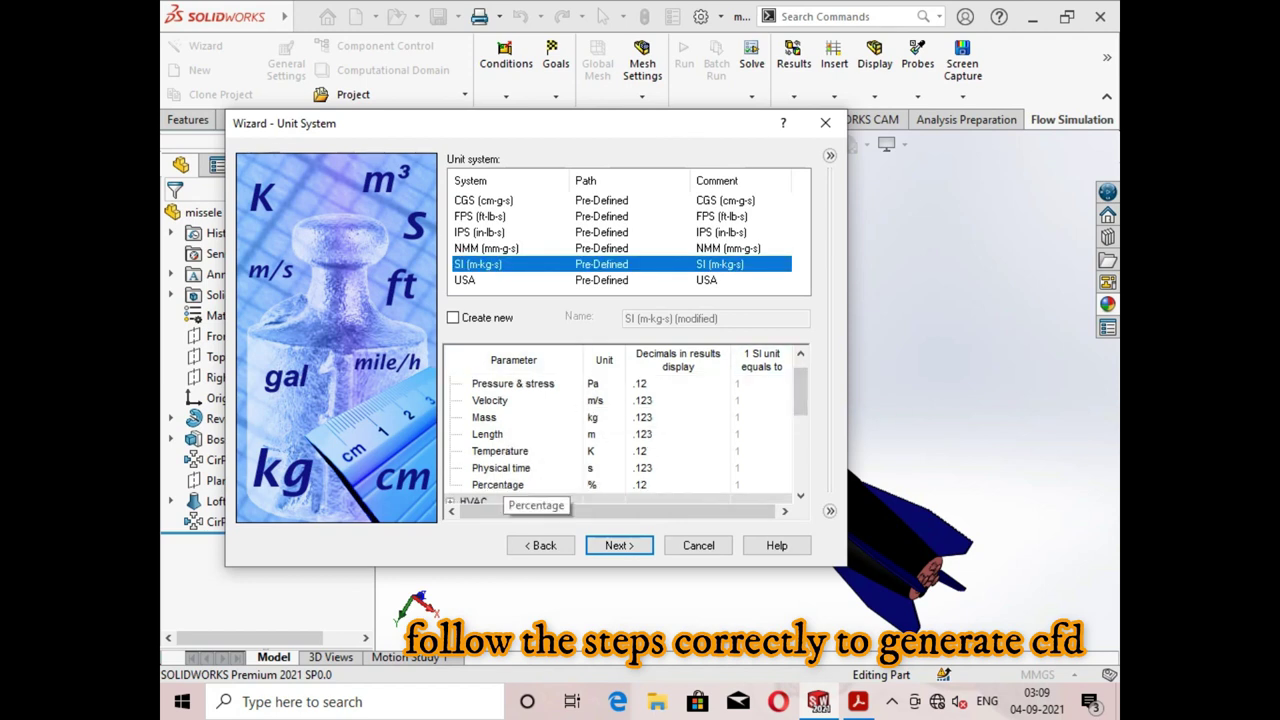
pyautogui.scroll(-2, 765, 445)
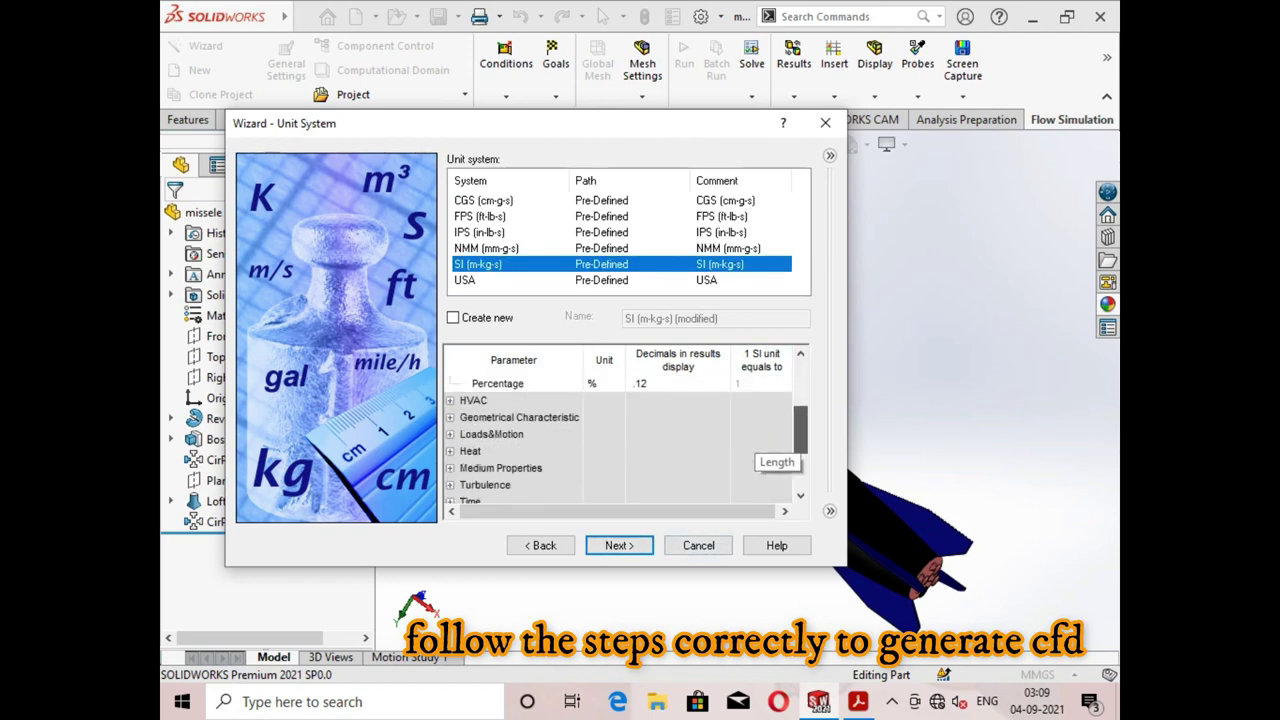
pyautogui.scroll(3, 765, 445)
pyautogui.click(619, 545)
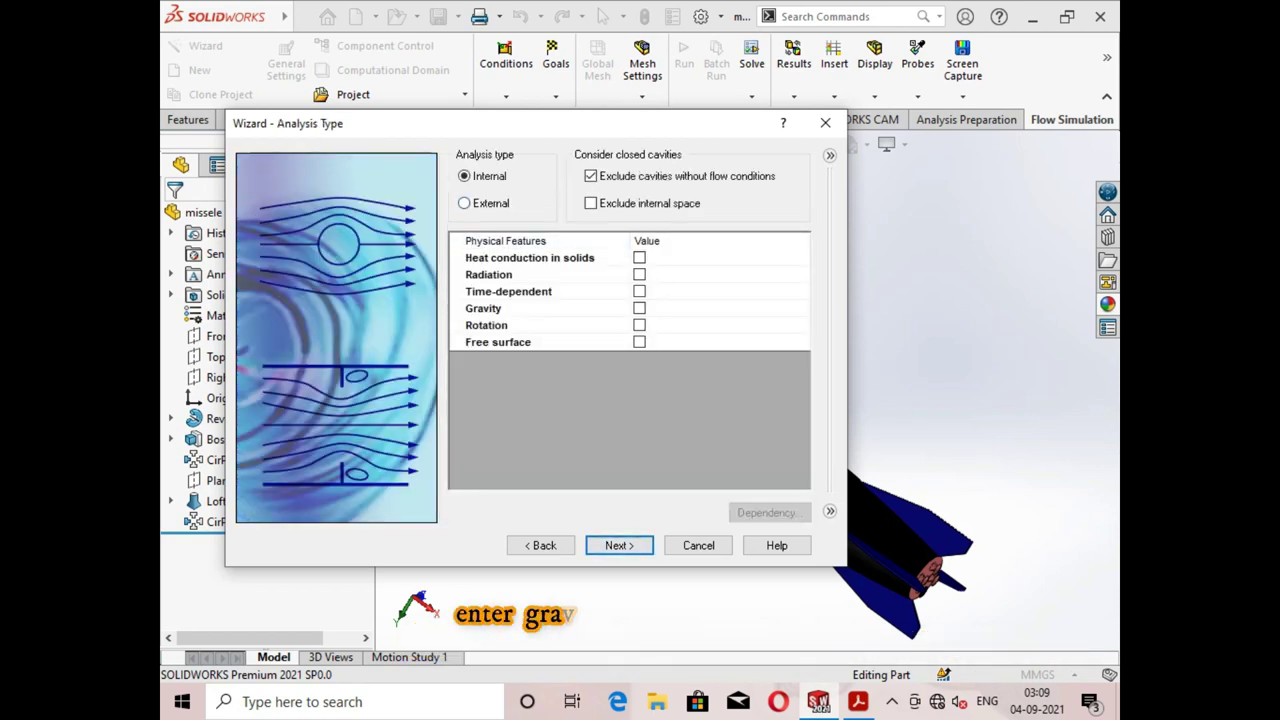
# Choose External analysis excluding internal space with gravity enabled, viewing the rocket from the top.
pyautogui.click(464, 203)
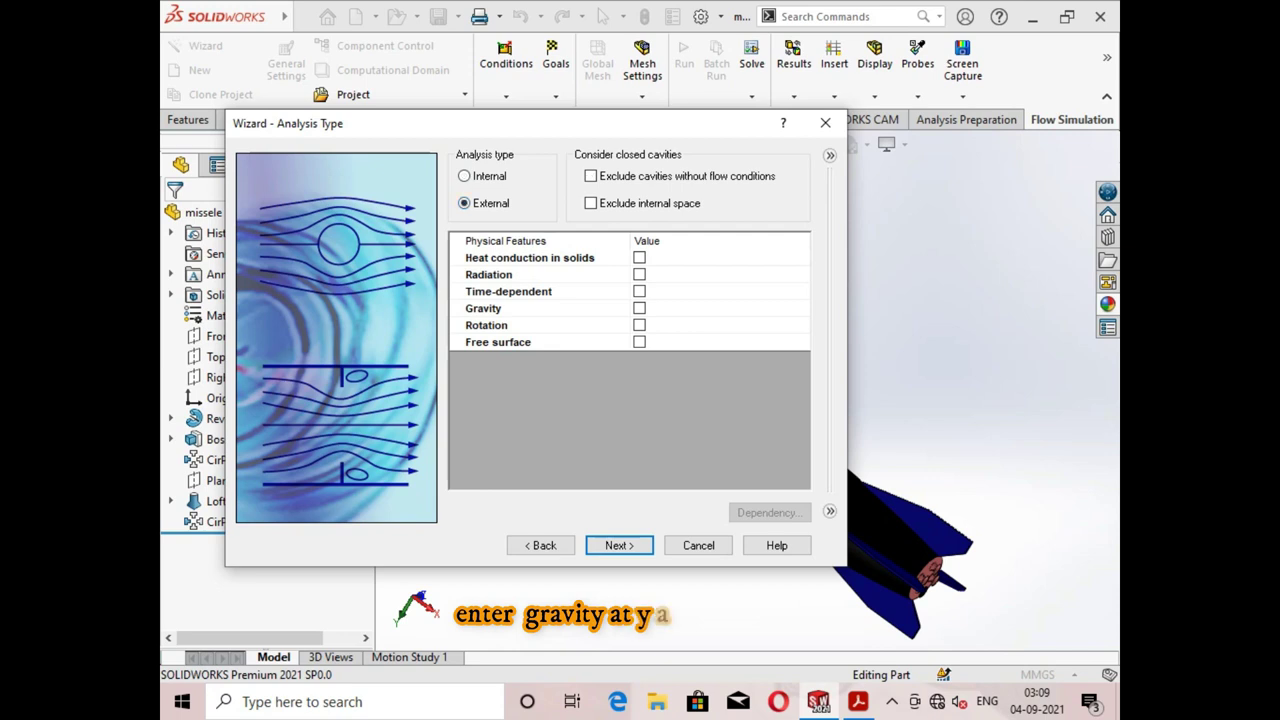
pyautogui.click(591, 203)
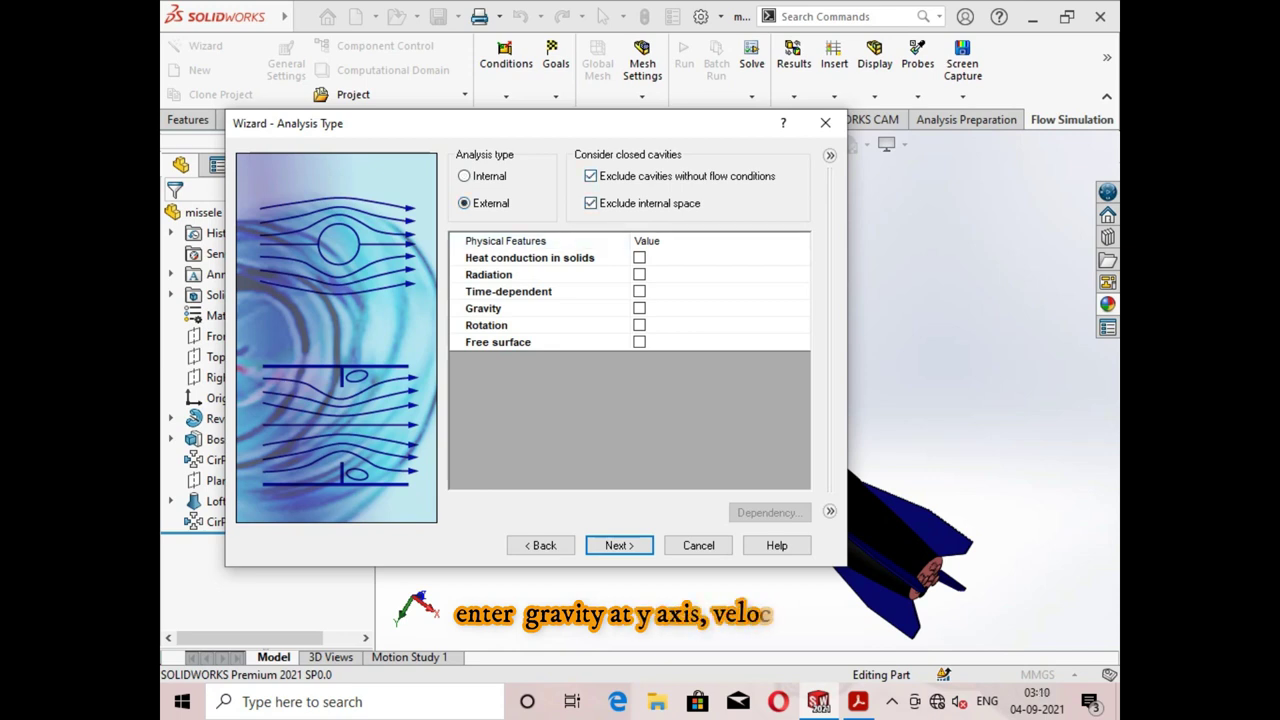
pyautogui.click(483, 308)
pyautogui.click(639, 308)
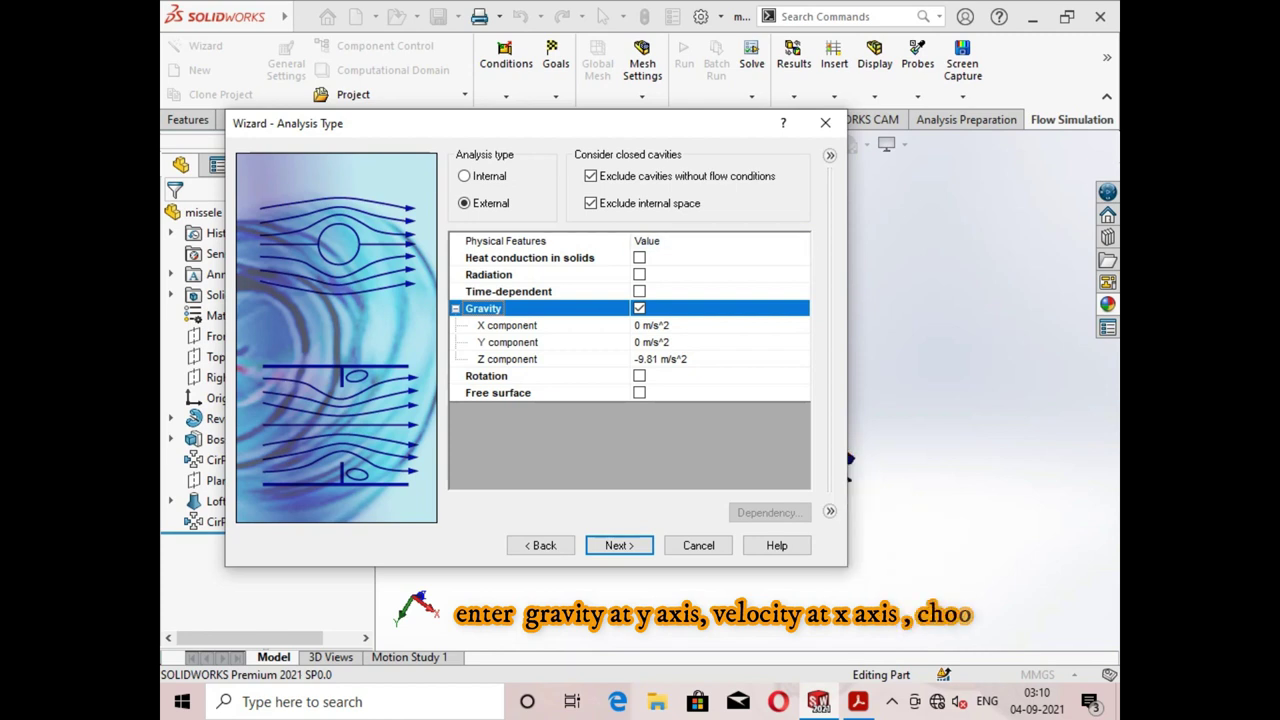
pyautogui.moveTo(400, 123)
pyautogui.mouseDown()
pyautogui.moveTo(181, 114)
pyautogui.moveTo(234, 112)
pyautogui.mouseUp()
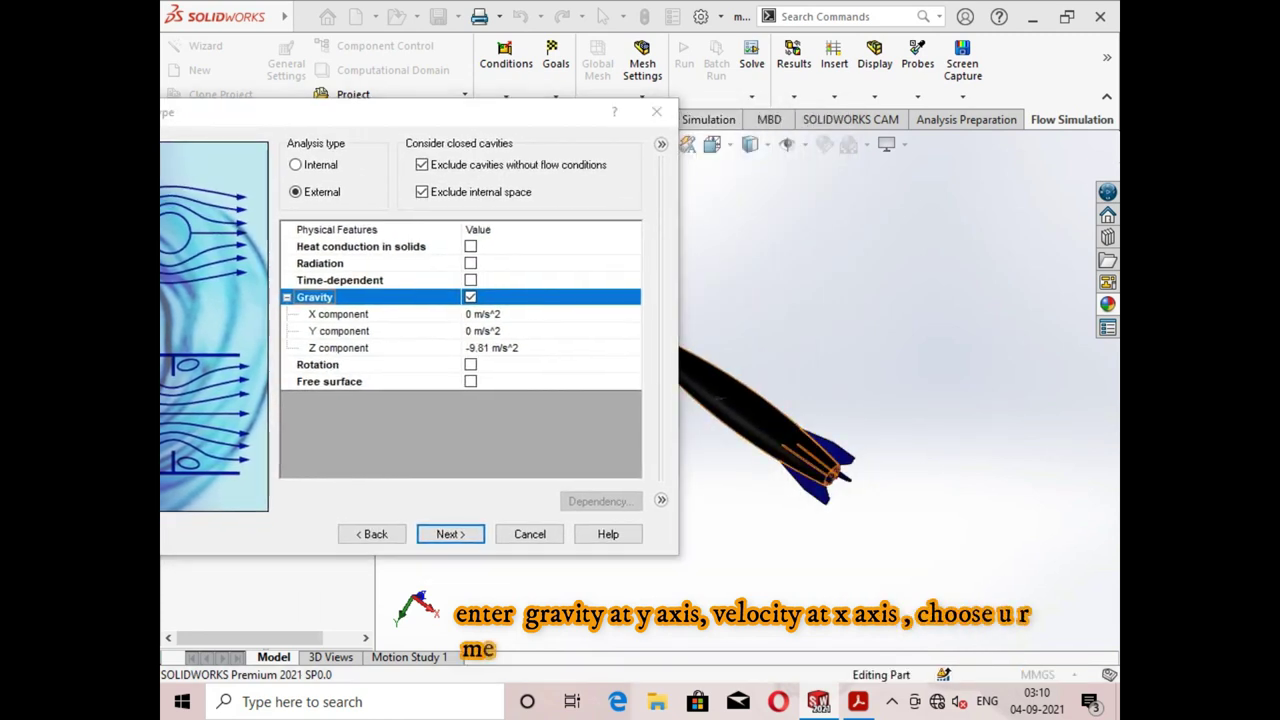
pyautogui.moveTo(745, 396); pyautogui.dragTo(686, 385, button='middle')
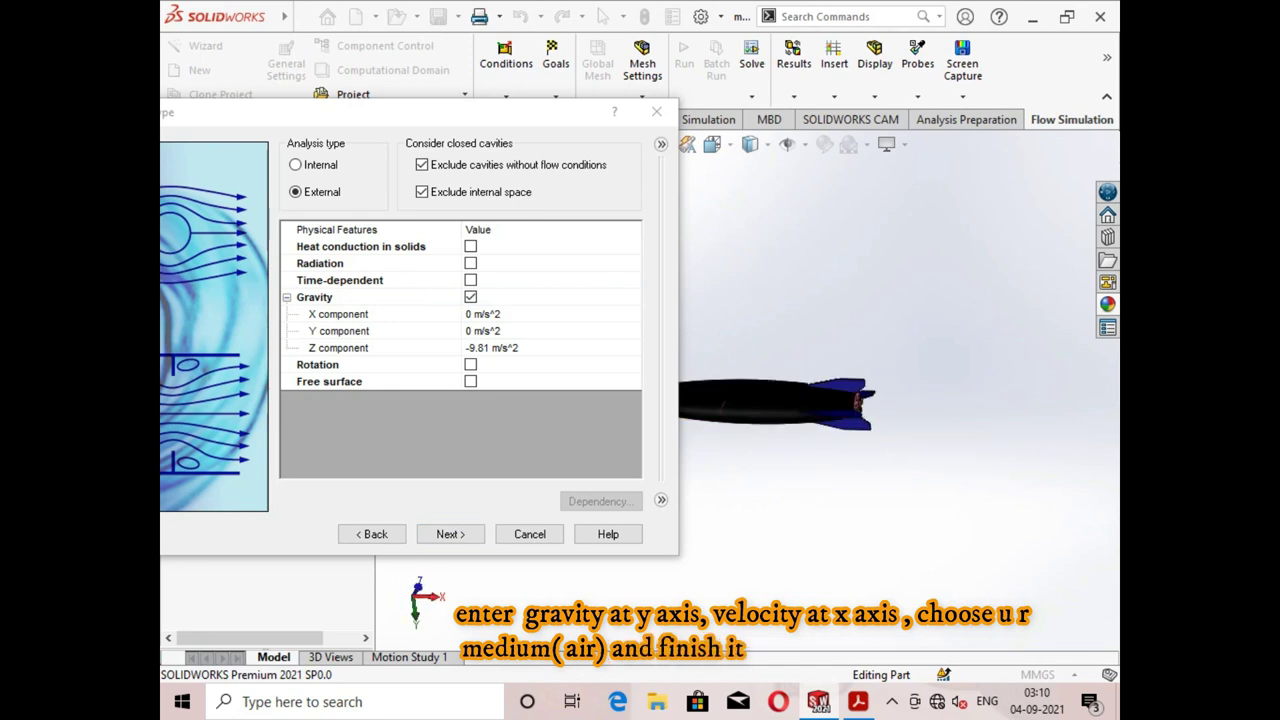
pyautogui.hotkey('ctrl', '5')
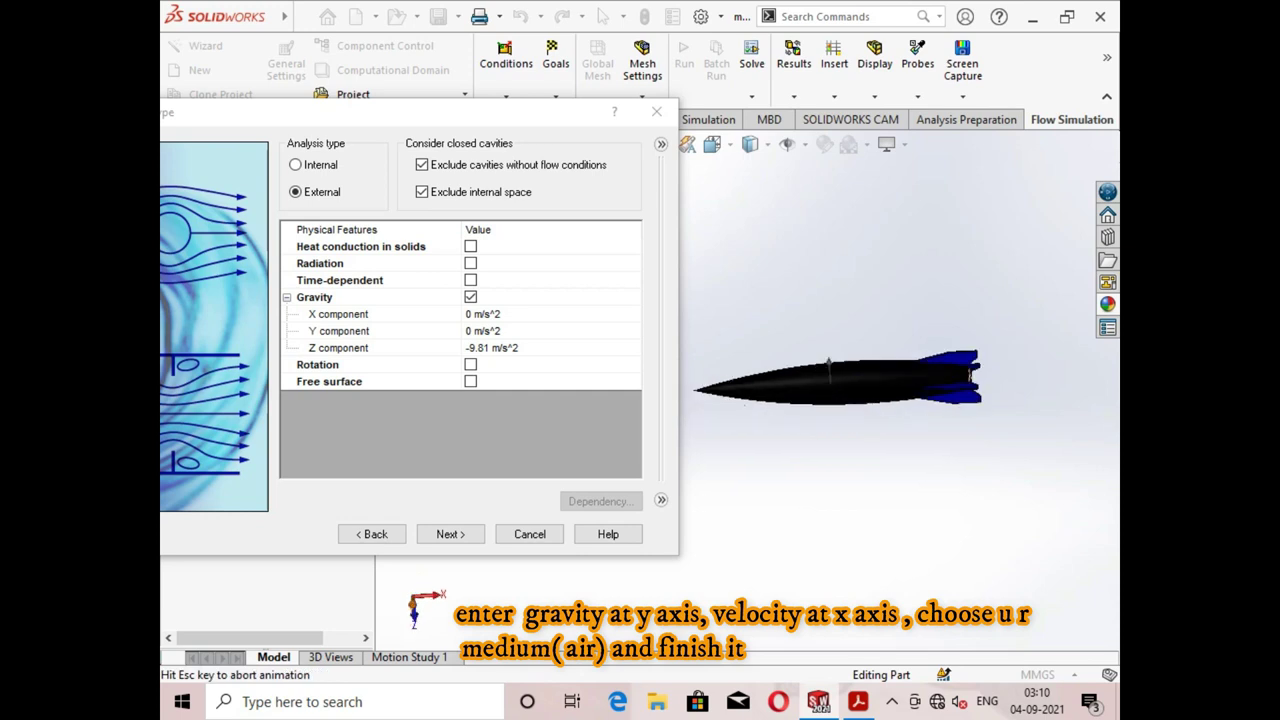
pyautogui.scroll(-3, 970, 380)
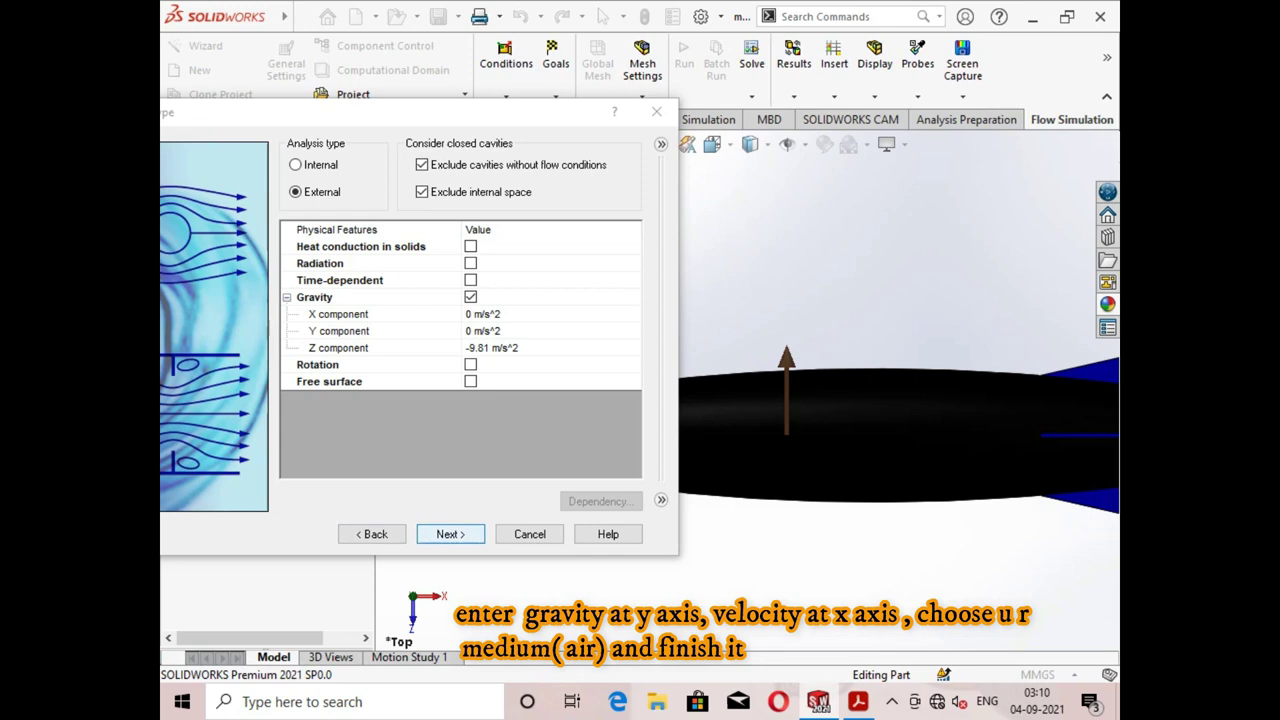
pyautogui.click(450, 534)
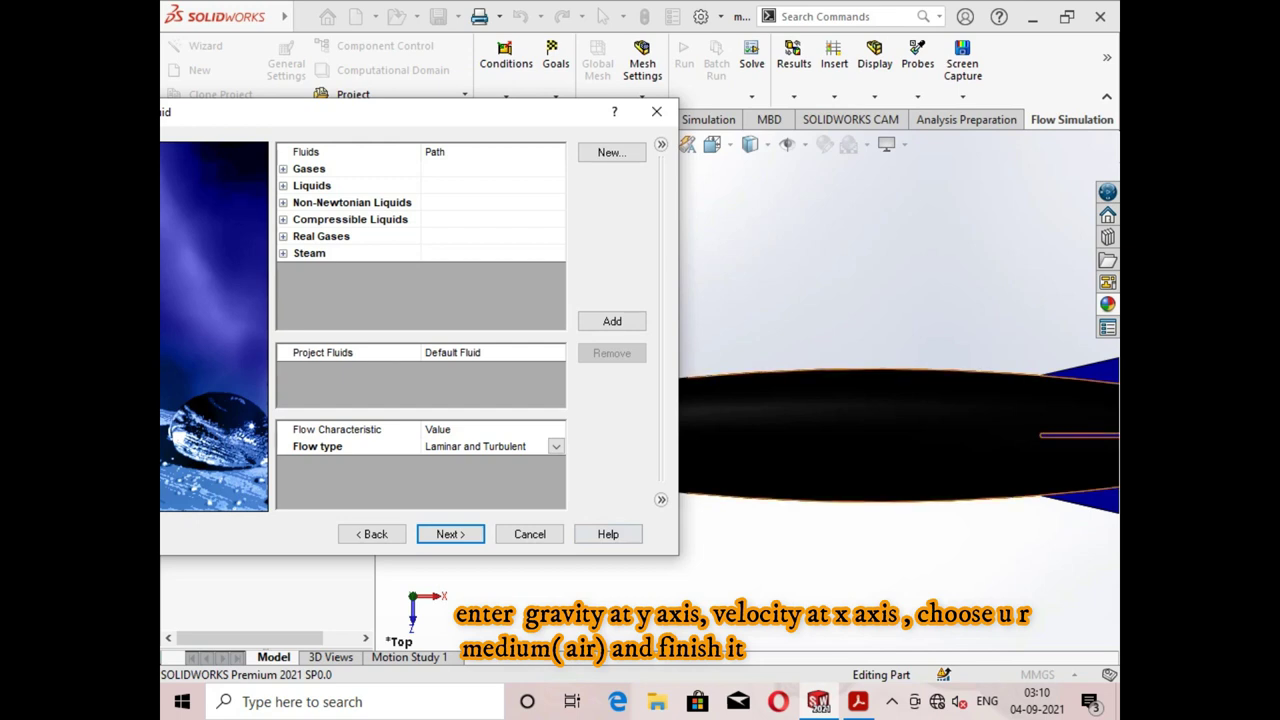
# Inspect the rocket from the top, front and right standard views, ending on front.
pyautogui.moveTo(938, 393); pyautogui.dragTo(938, 430, button='middle')
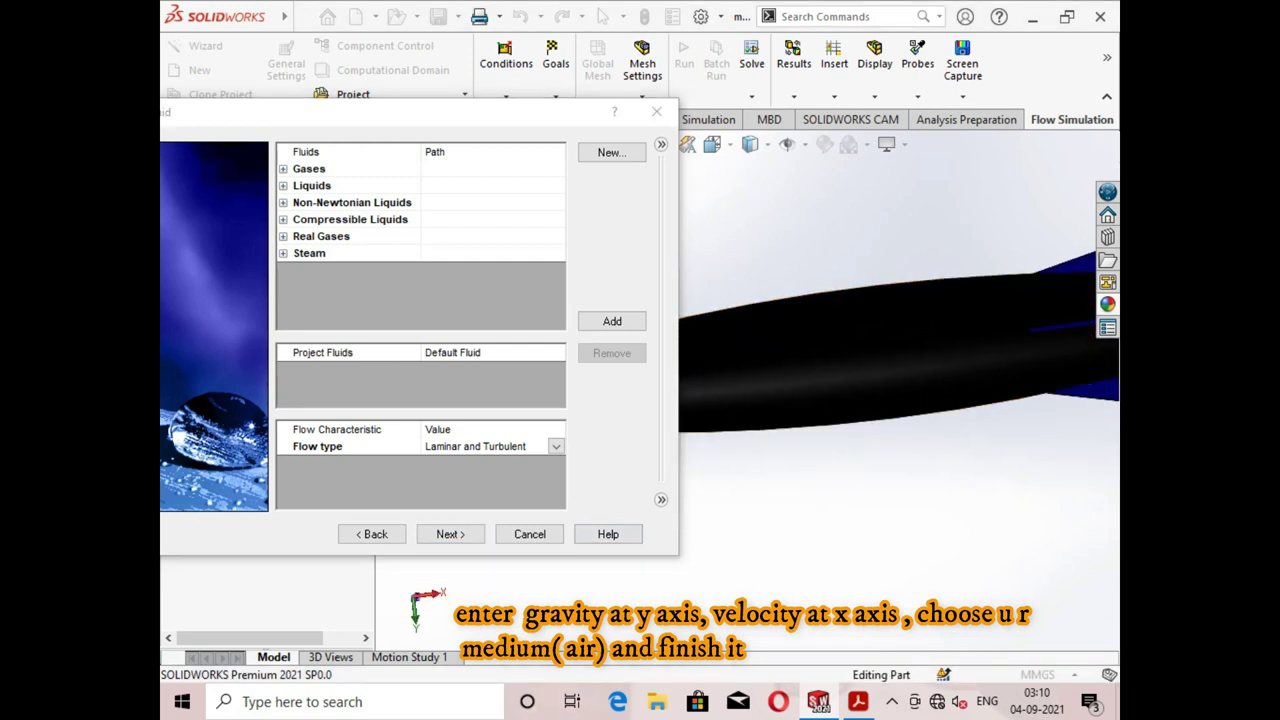
pyautogui.hotkey('ctrl', '5')
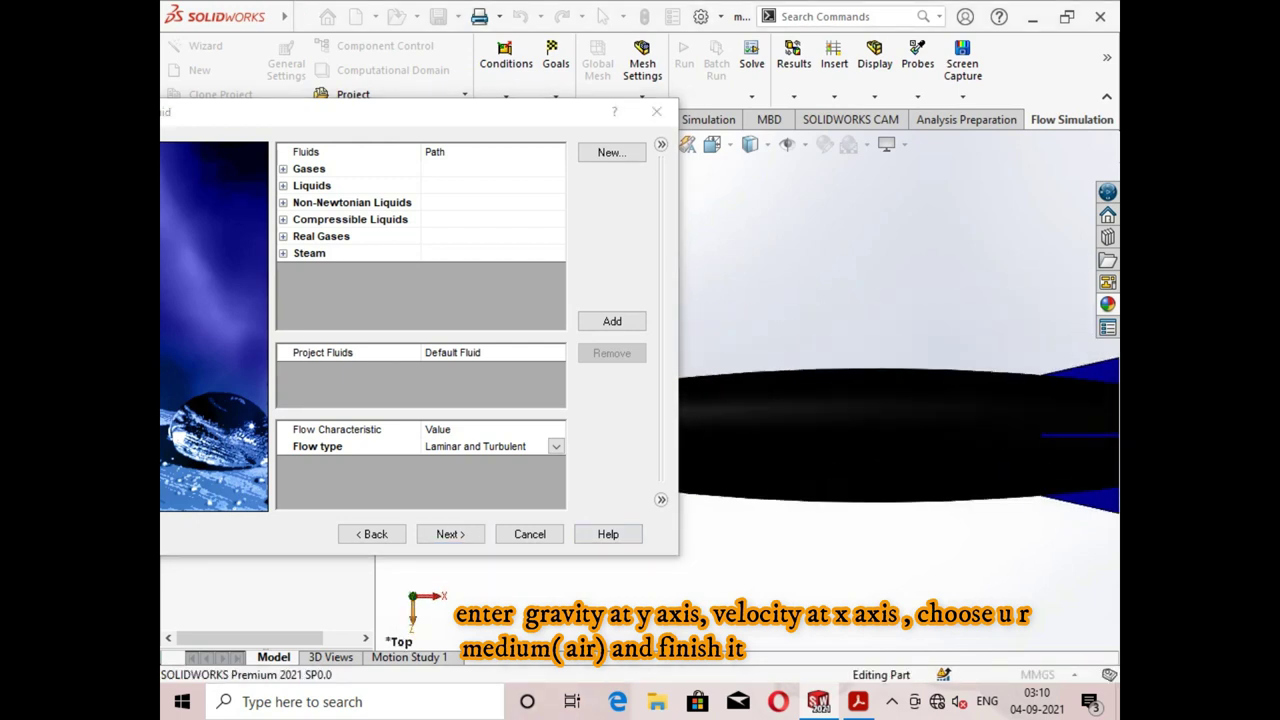
pyautogui.hotkey('ctrl', '1')
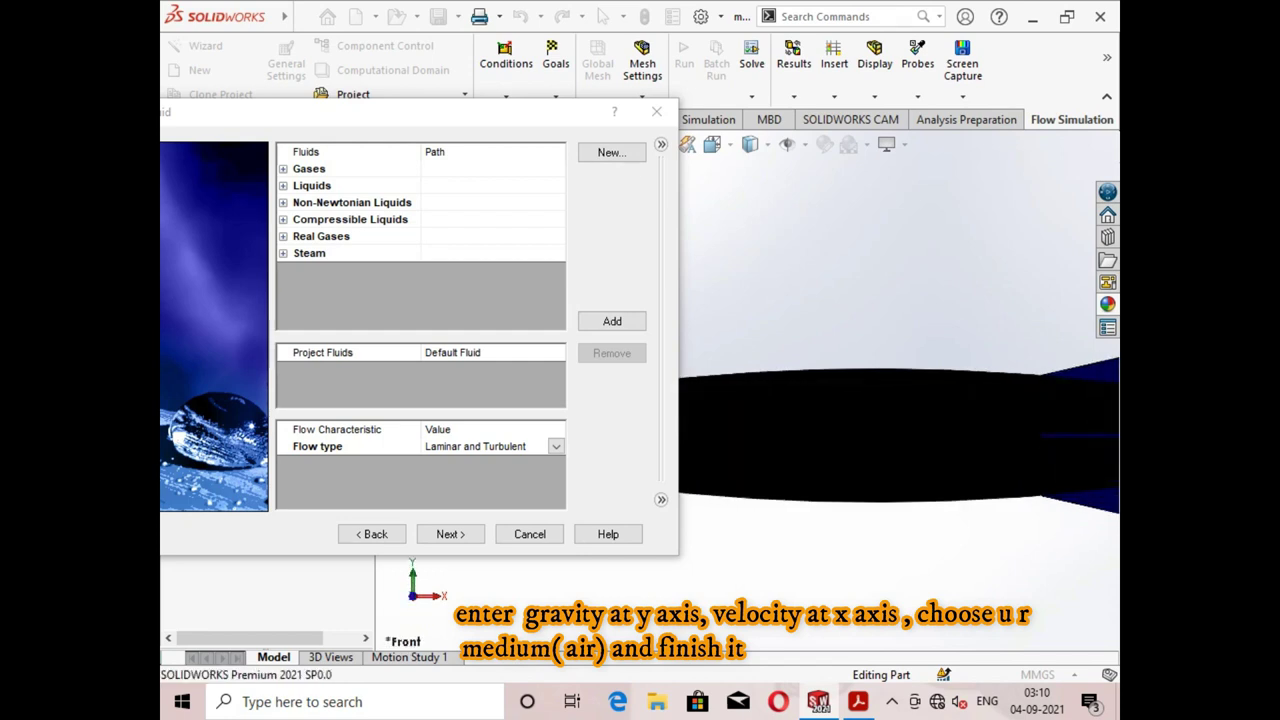
pyautogui.hotkey('ctrl', '4')
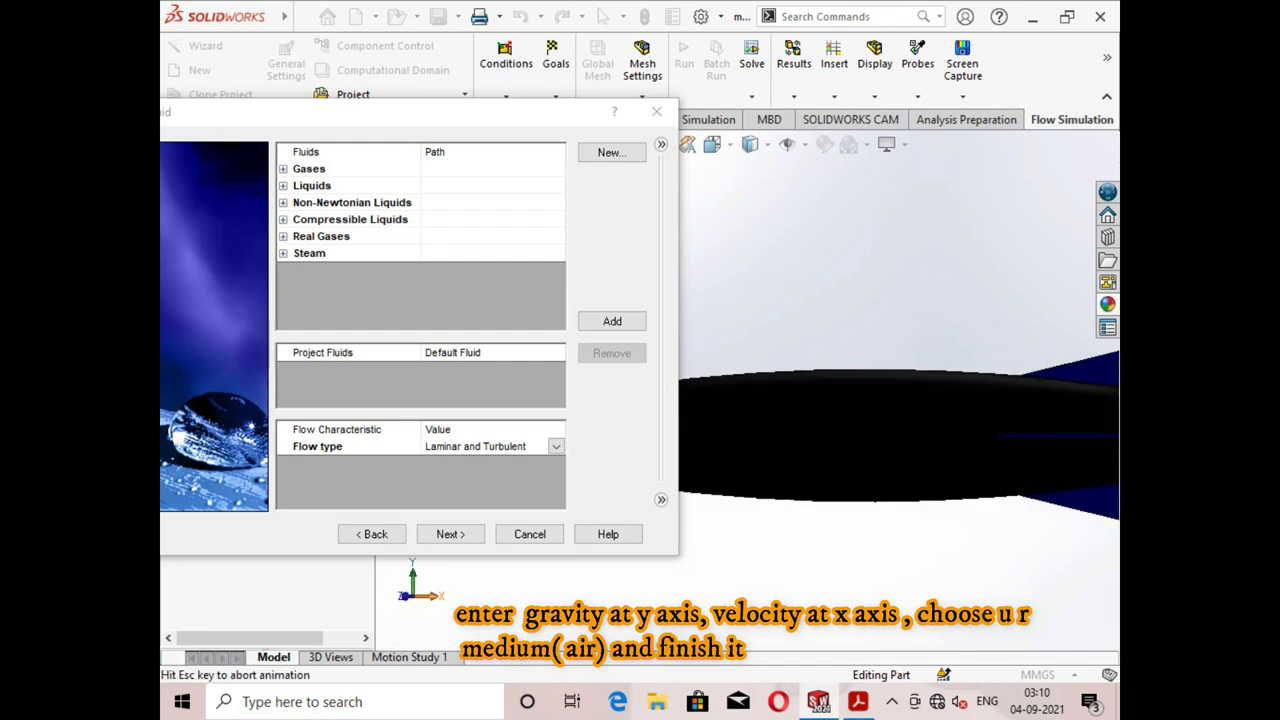
pyautogui.hotkey('ctrl', '1')
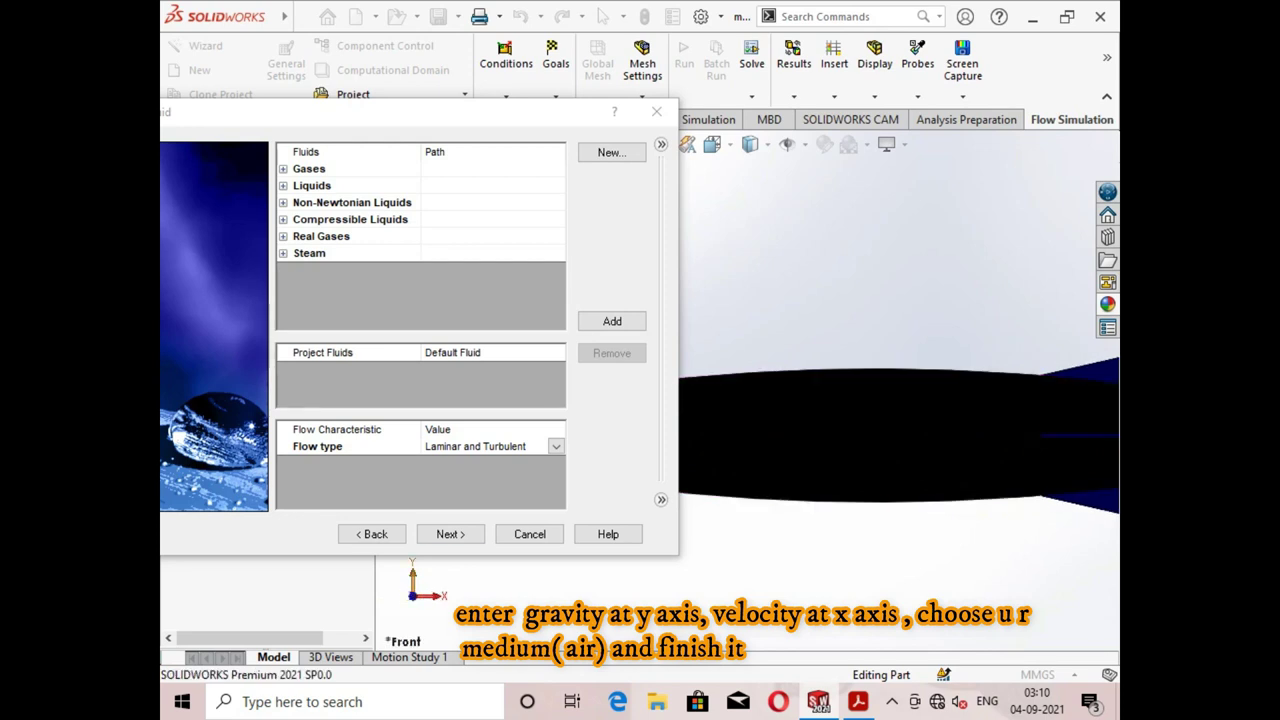
# Go back and set the gravity Y component to -9.81 m/s^2 and Z to 0.
pyautogui.hotkey('alt', 'b')
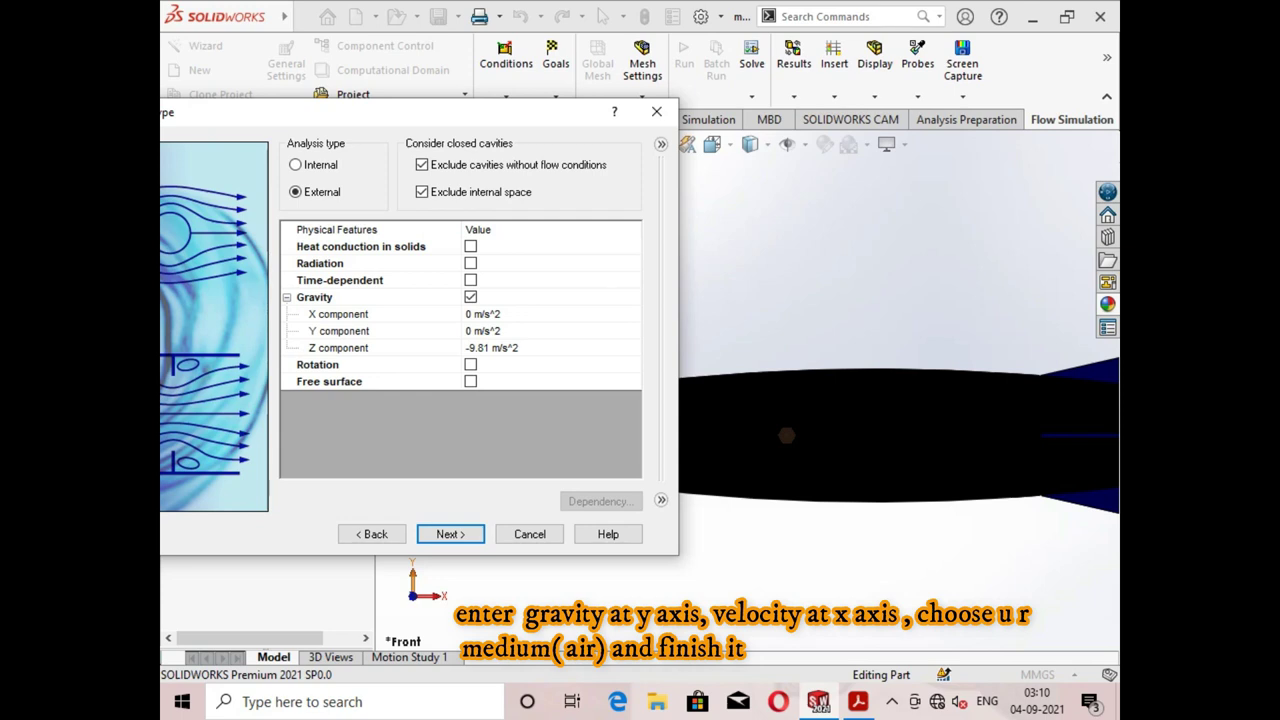
pyautogui.click(483, 330)
pyautogui.write('-9.81')
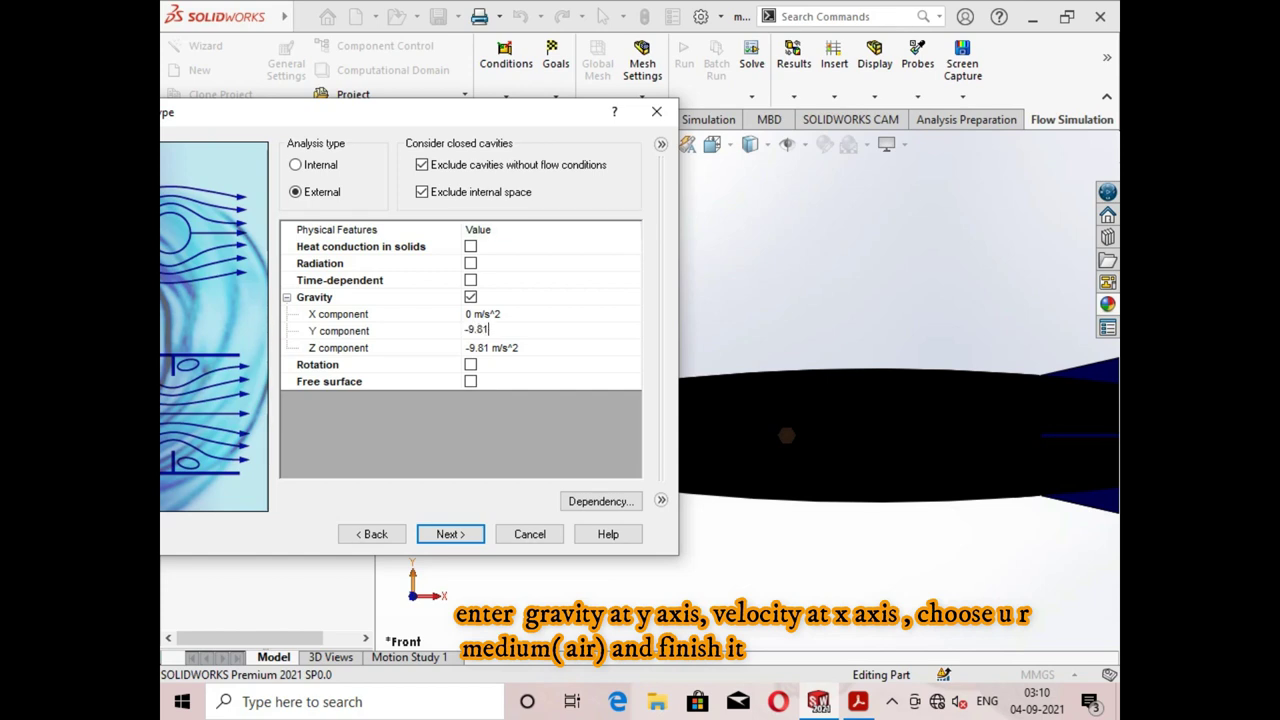
pyautogui.click(490, 347)
pyautogui.write('0')
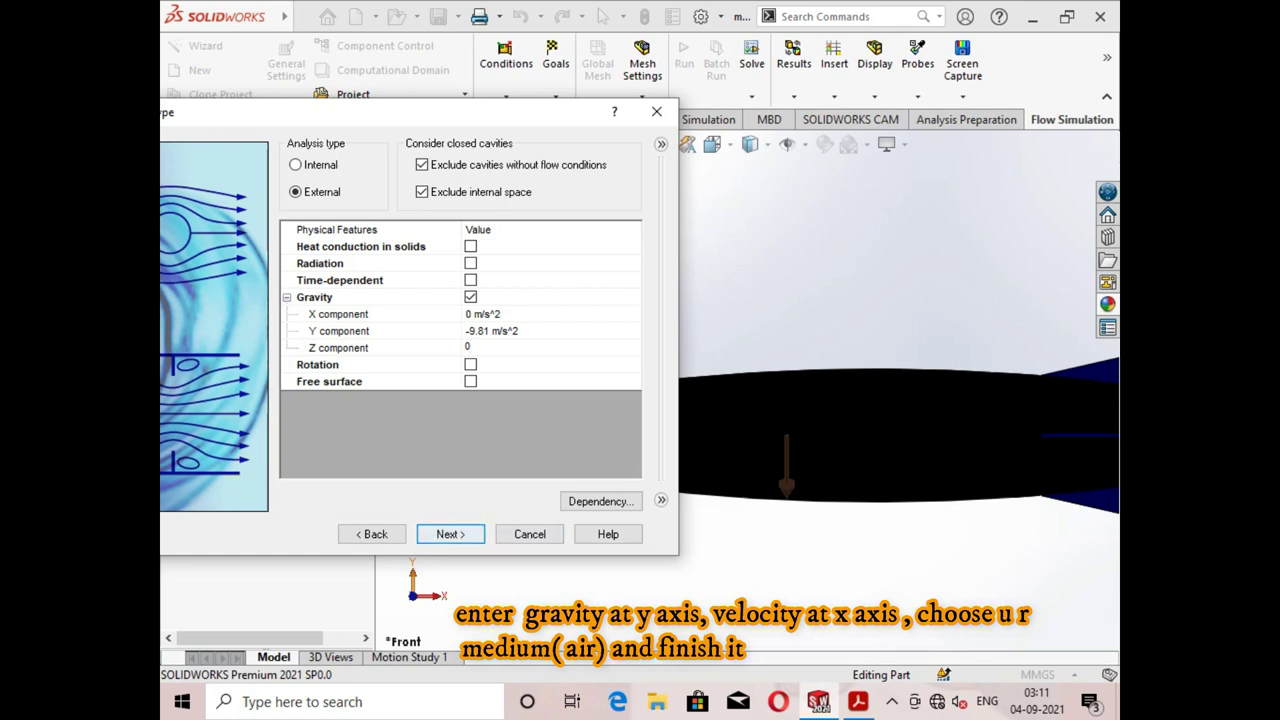
pyautogui.click(450, 534)
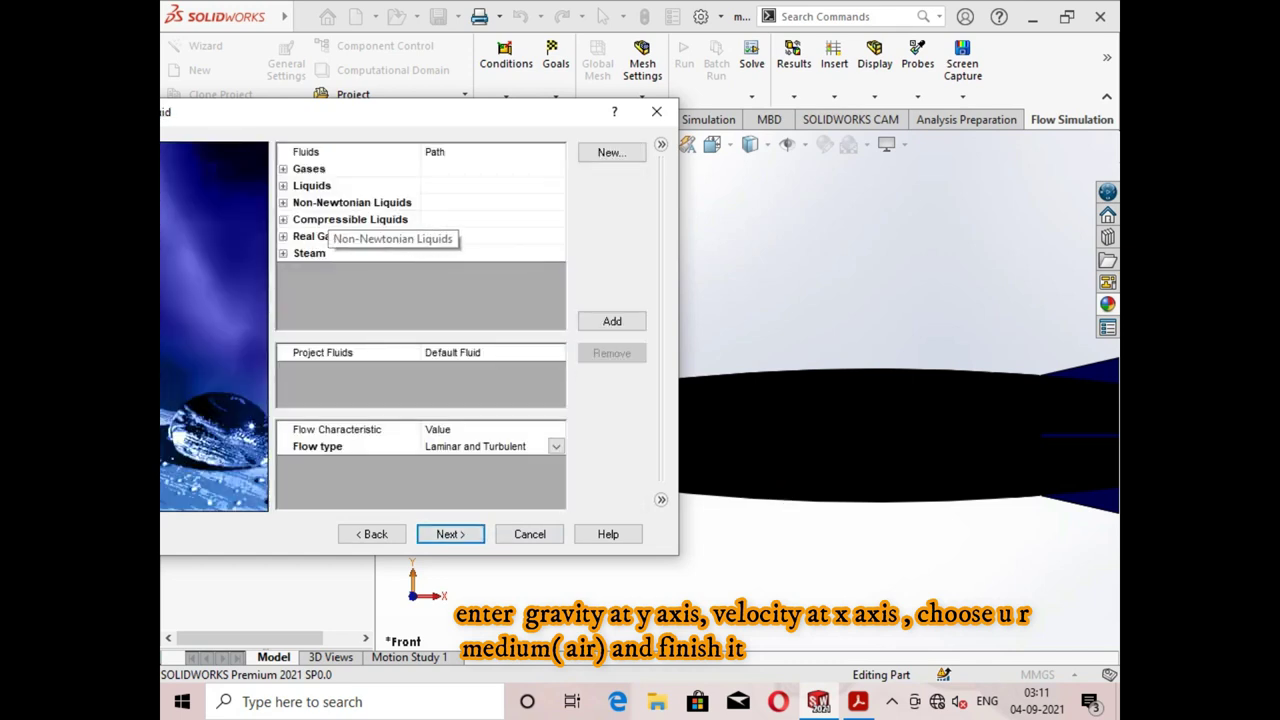
# Expand the Gases group, select Air, and browse through the fluid list.
pyautogui.doubleClick(309, 169)
pyautogui.click(330, 219)
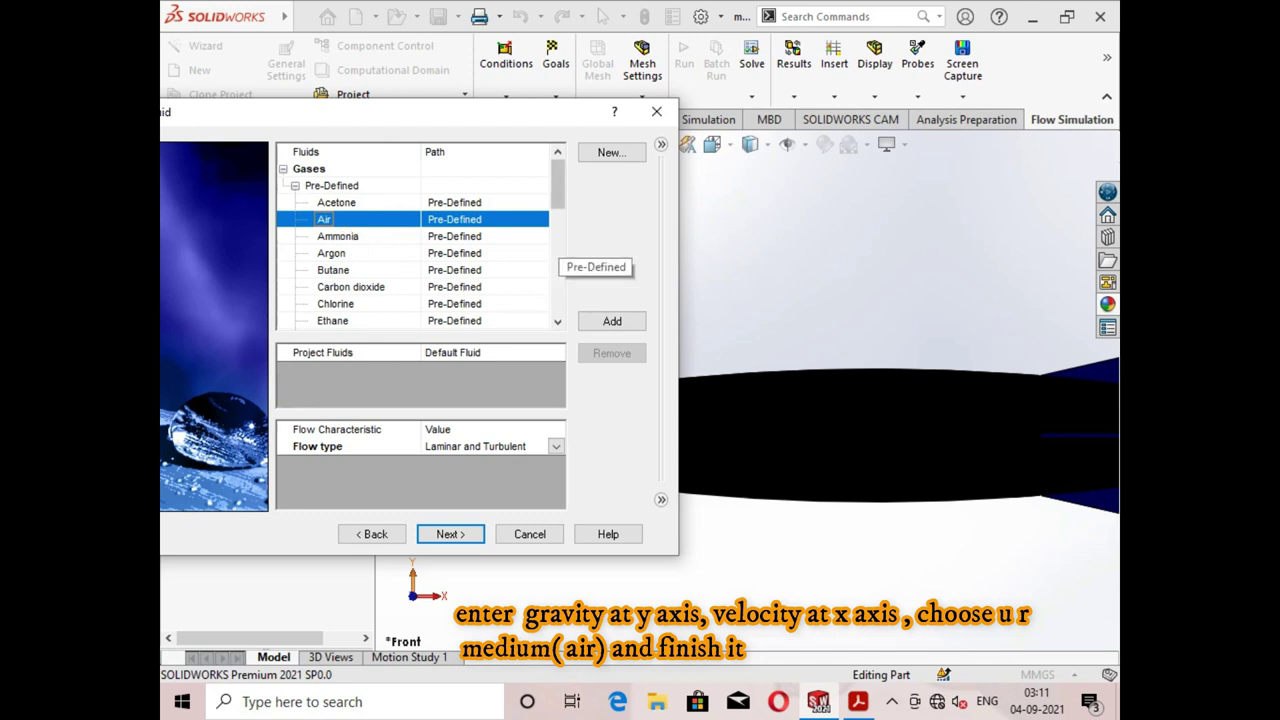
pyautogui.scroll(-1, 560, 255)
pyautogui.scroll(-2, 560, 255)
pyautogui.scroll(-1, 560, 255)
pyautogui.scroll(-1, 560, 255)
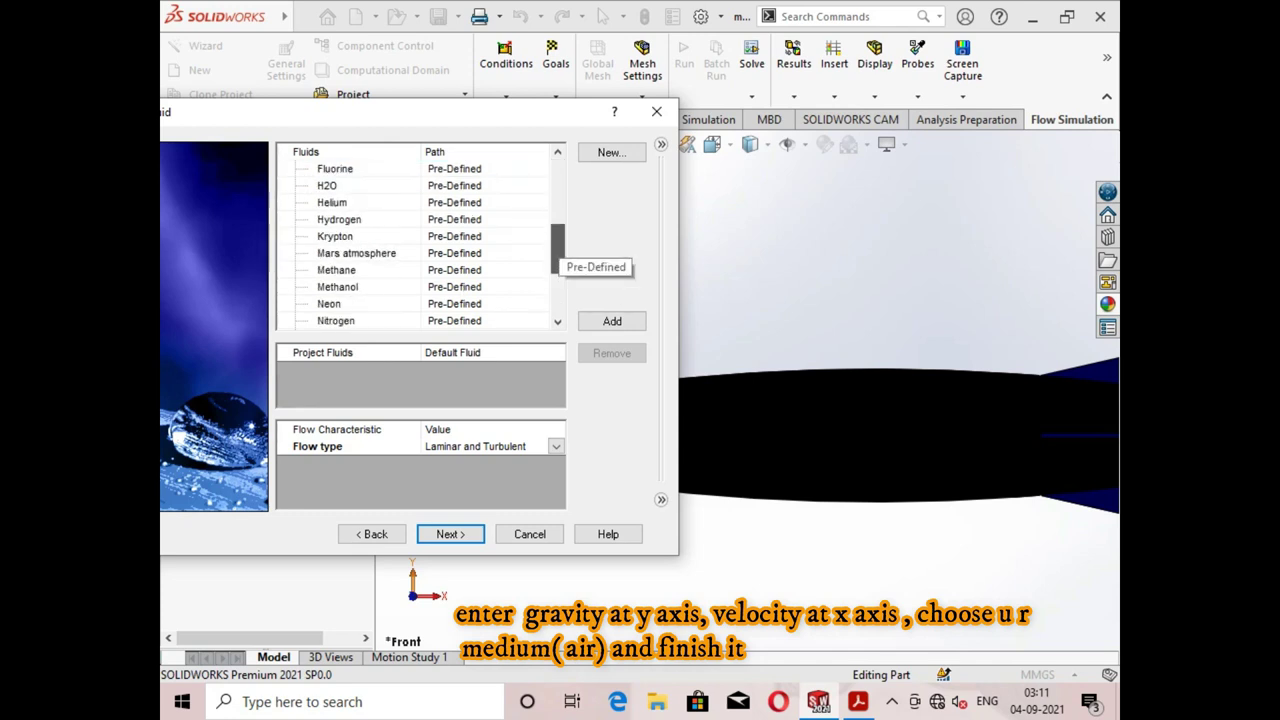
pyautogui.scroll(-1, 560, 255)
pyautogui.scroll(-1, 560, 255)
pyautogui.scroll(1, 560, 255)
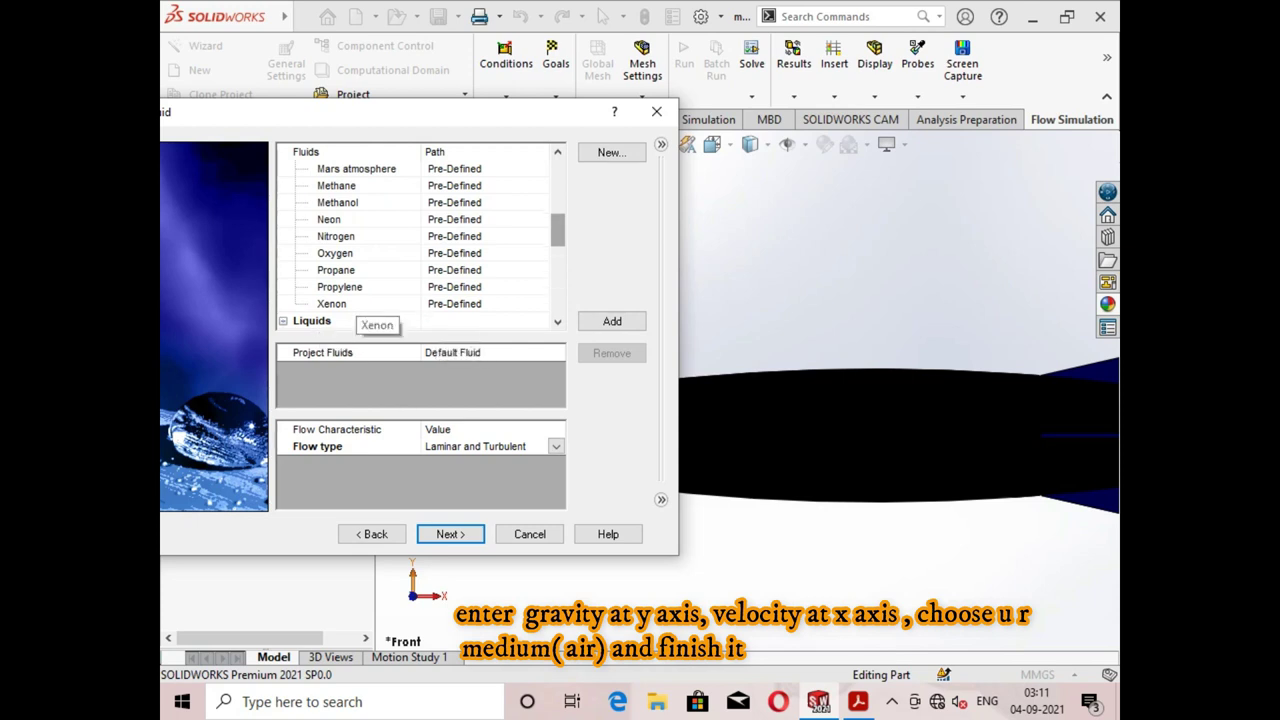
pyautogui.scroll(-4, 540, 245)
pyautogui.scroll(-5, 540, 245)
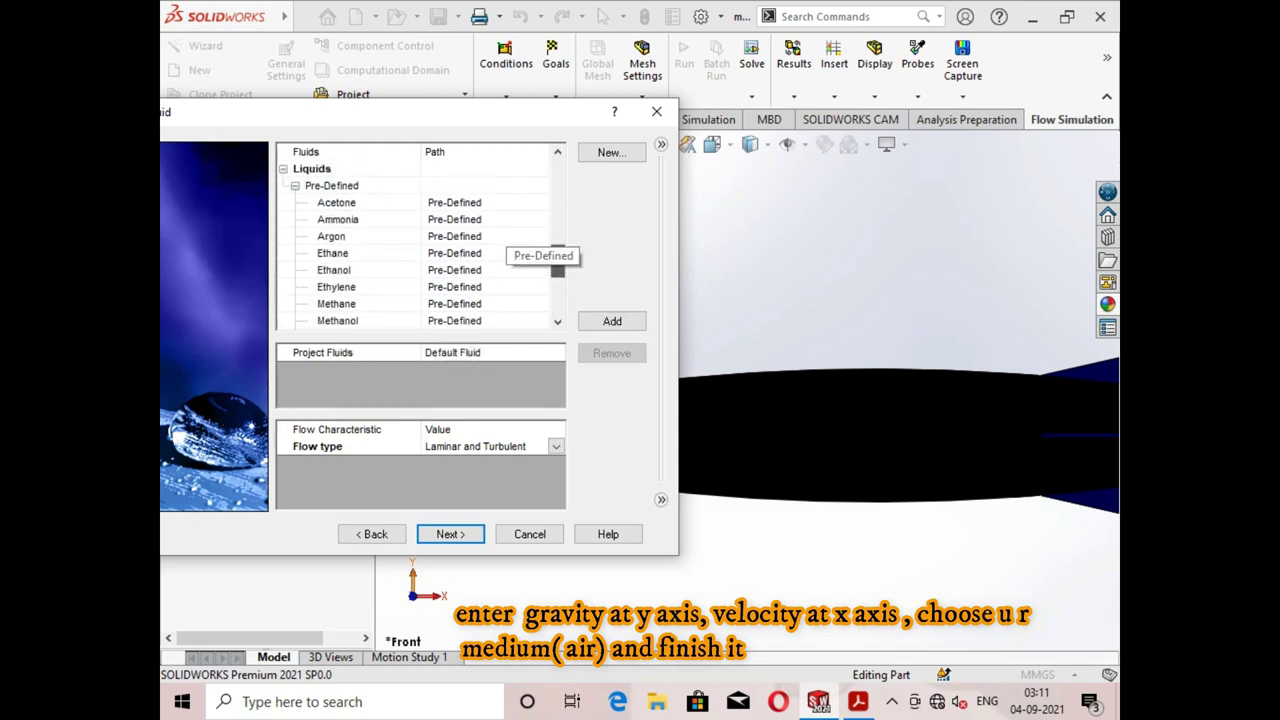
pyautogui.scroll(-4, 540, 245)
pyautogui.scroll(-4, 540, 245)
pyautogui.scroll(-3, 540, 245)
pyautogui.scroll(2, 540, 245)
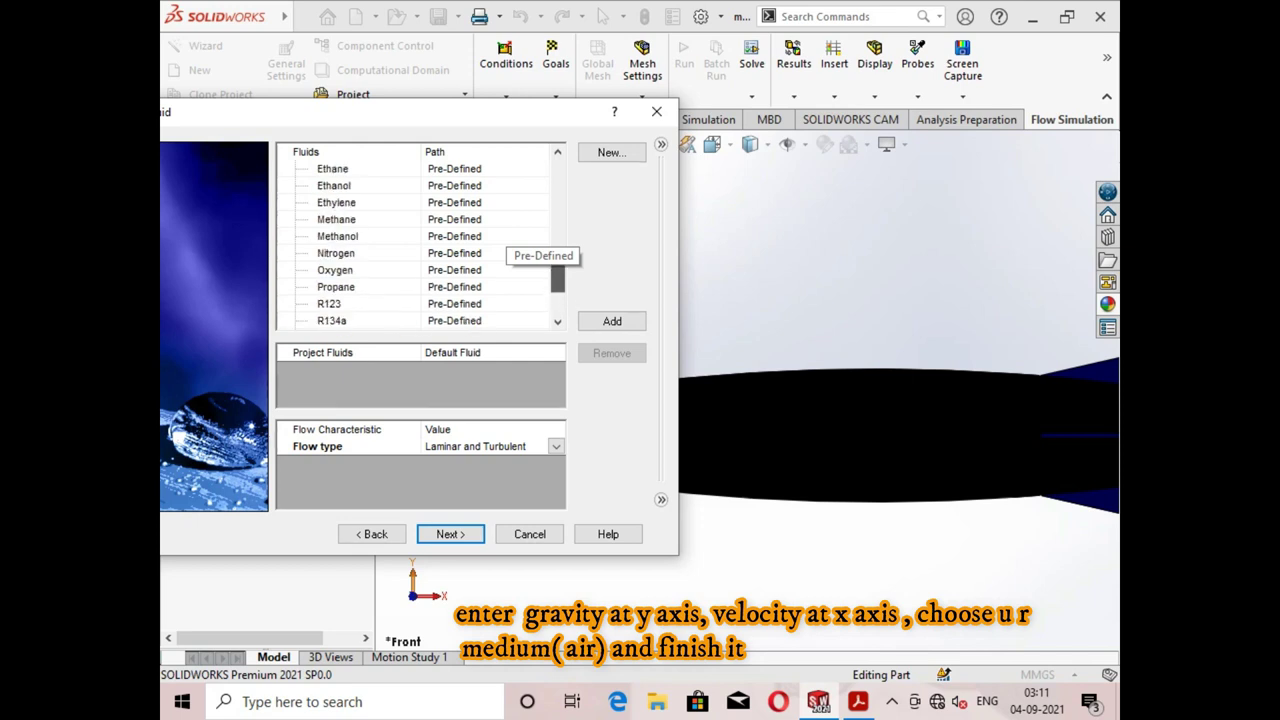
pyautogui.scroll(2, 540, 245)
pyautogui.scroll(1, 540, 245)
# Collapse Liquids, add Air to the project fluids, and enable humidity.
pyautogui.click(283, 236)
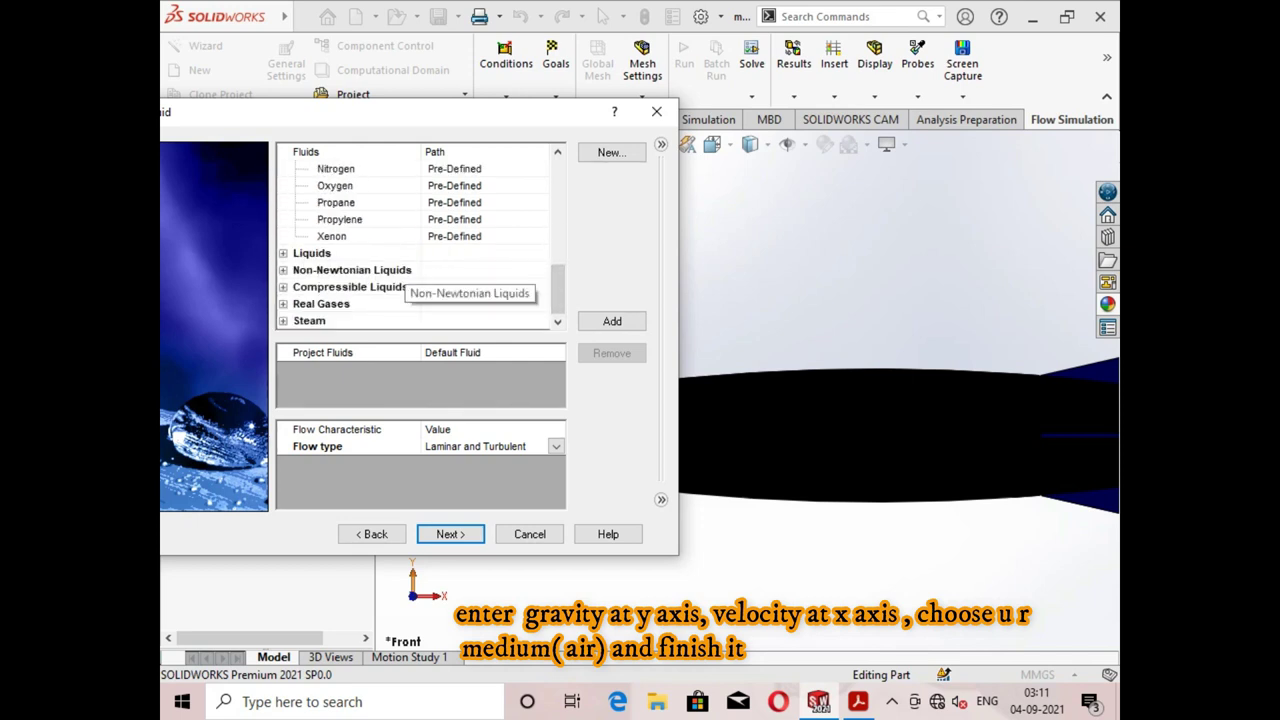
pyautogui.scroll(3, 324, 230)
pyautogui.scroll(5, 324, 230)
pyautogui.click(324, 219)
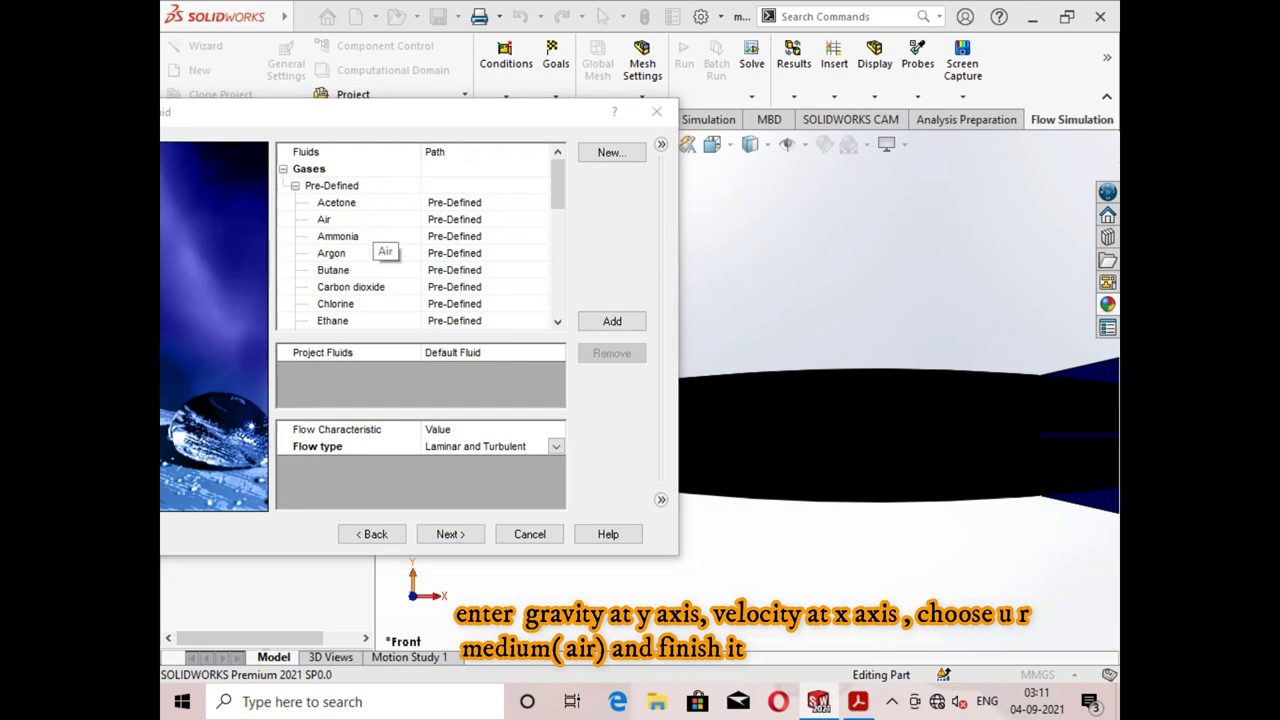
pyautogui.click(330, 219)
pyautogui.click(612, 321)
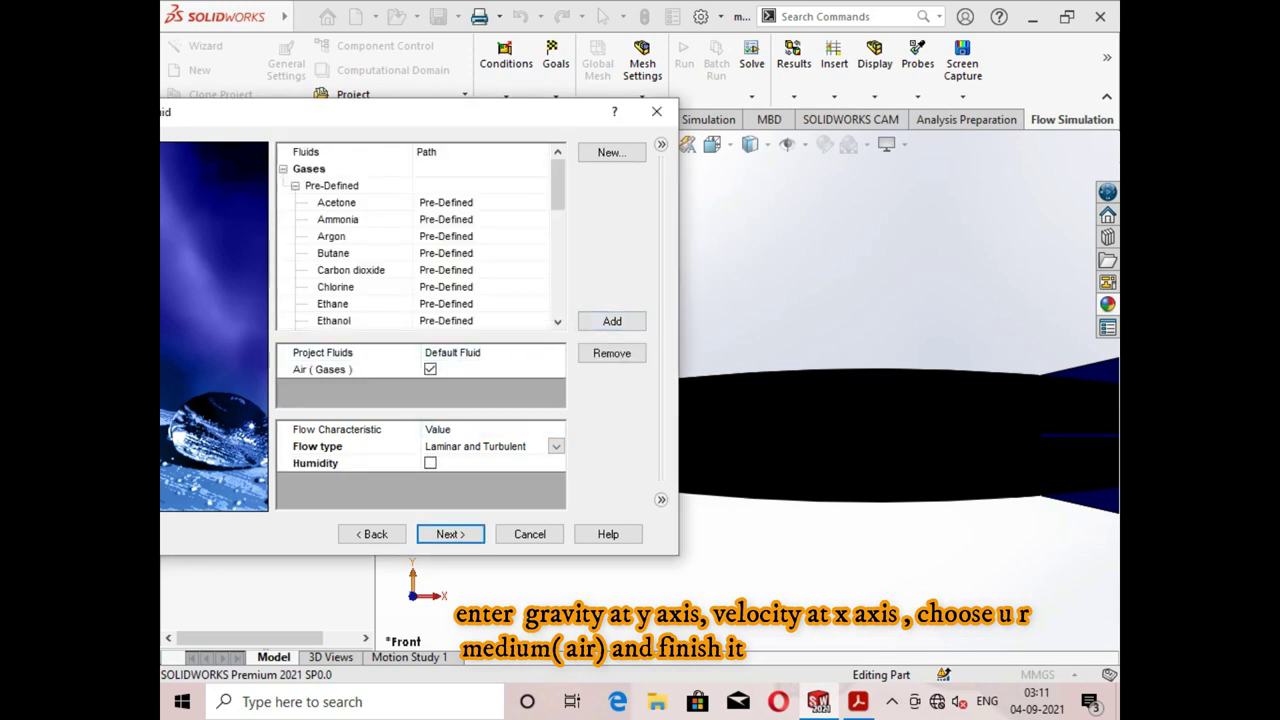
pyautogui.click(430, 463)
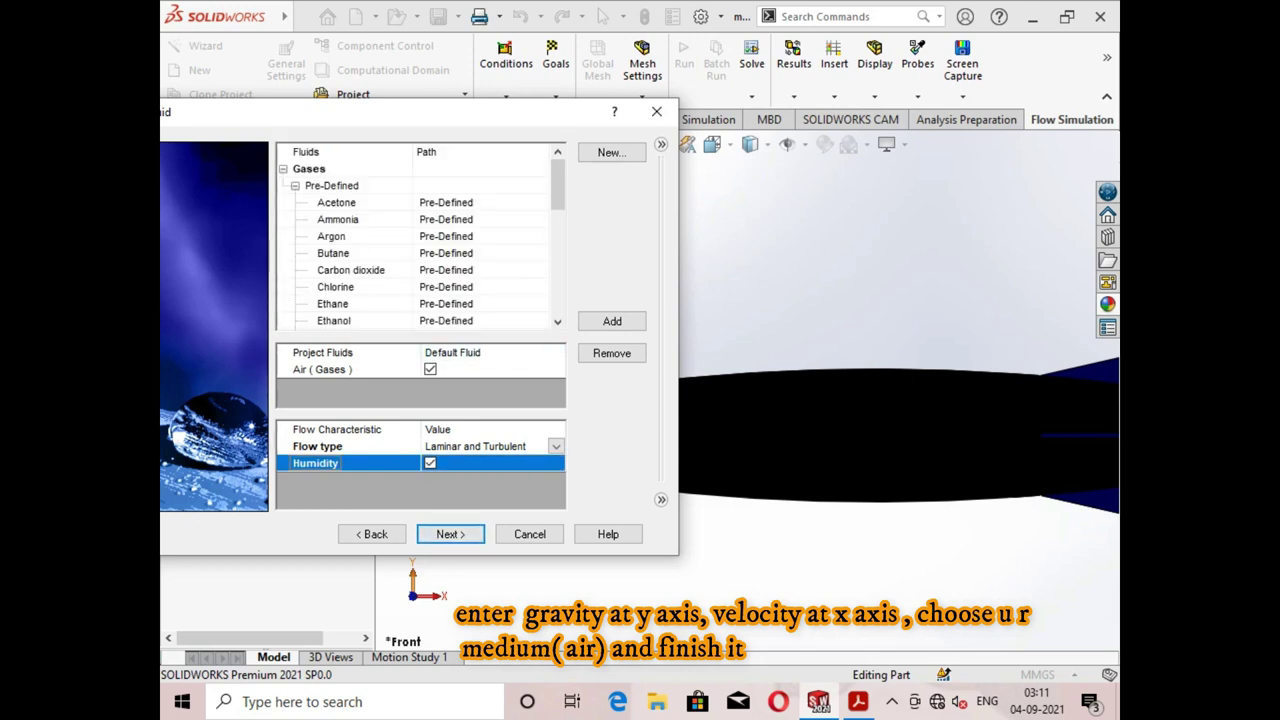
pyautogui.click(450, 534)
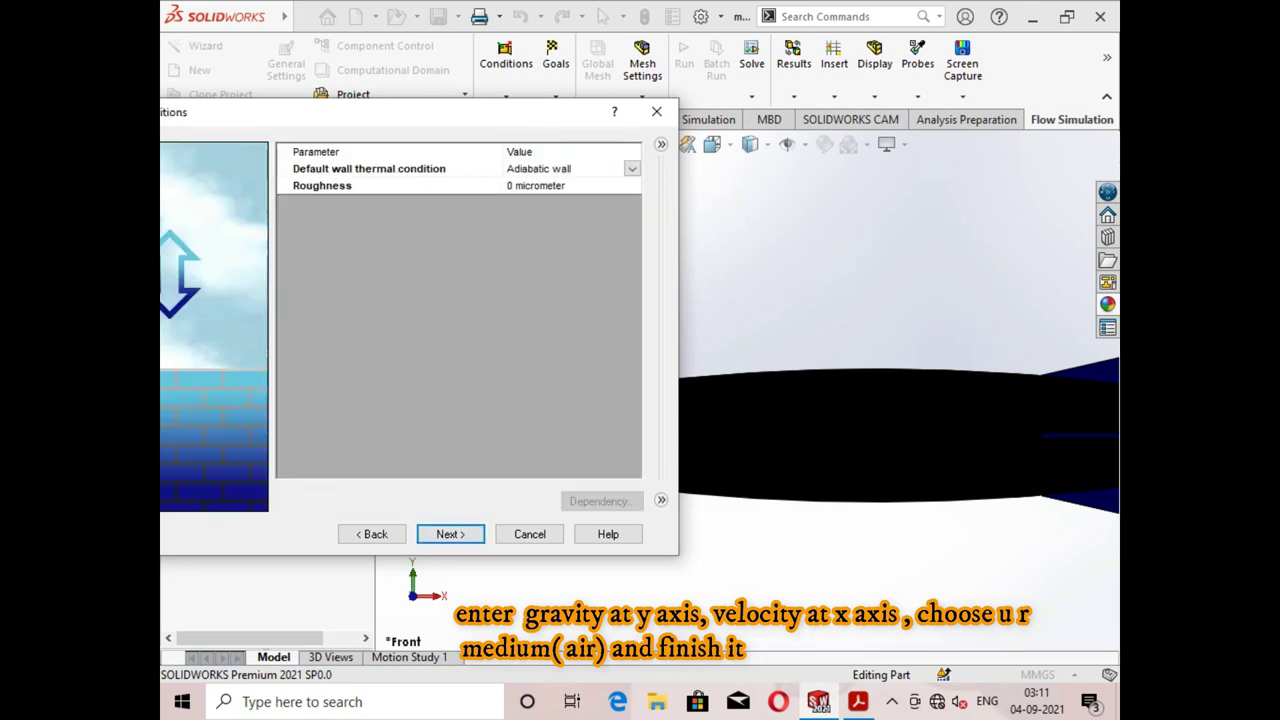
# Skip Wall Conditions and enter 200 m/s as the X-direction ambient velocity.
pyautogui.click(450, 534)
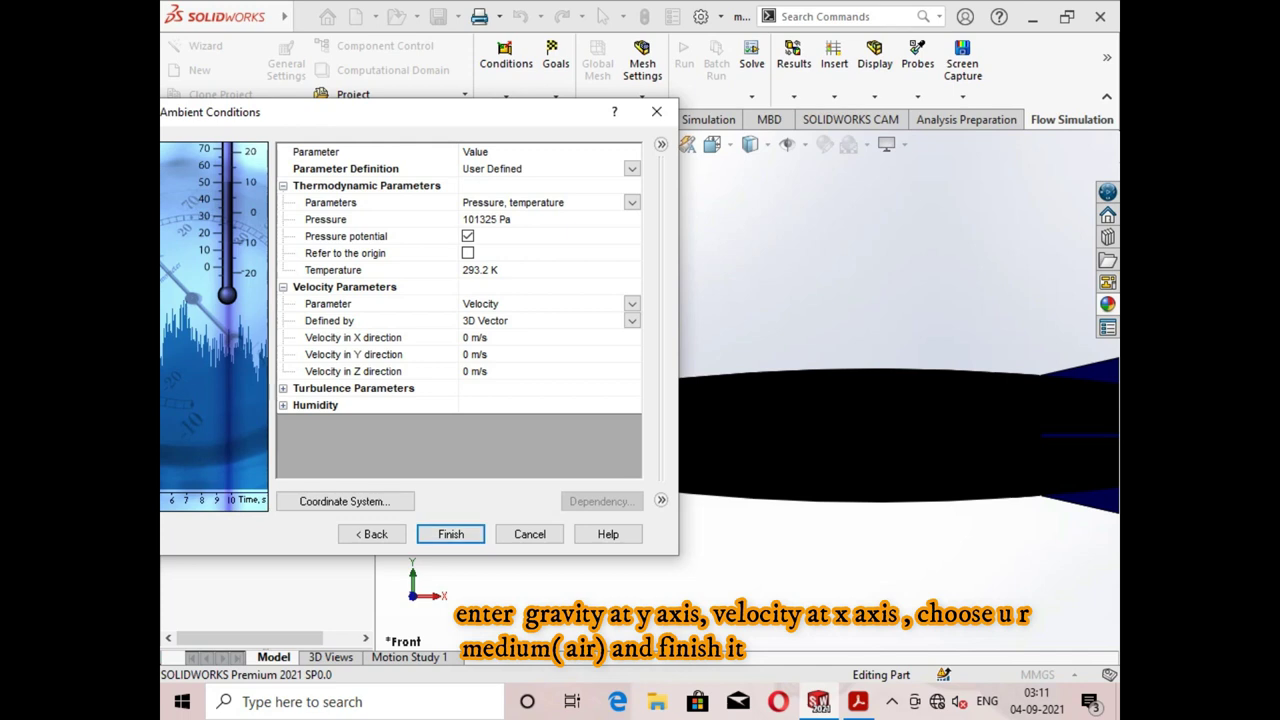
pyautogui.scroll(3, 876, 395)
pyautogui.scroll(2, 876, 395)
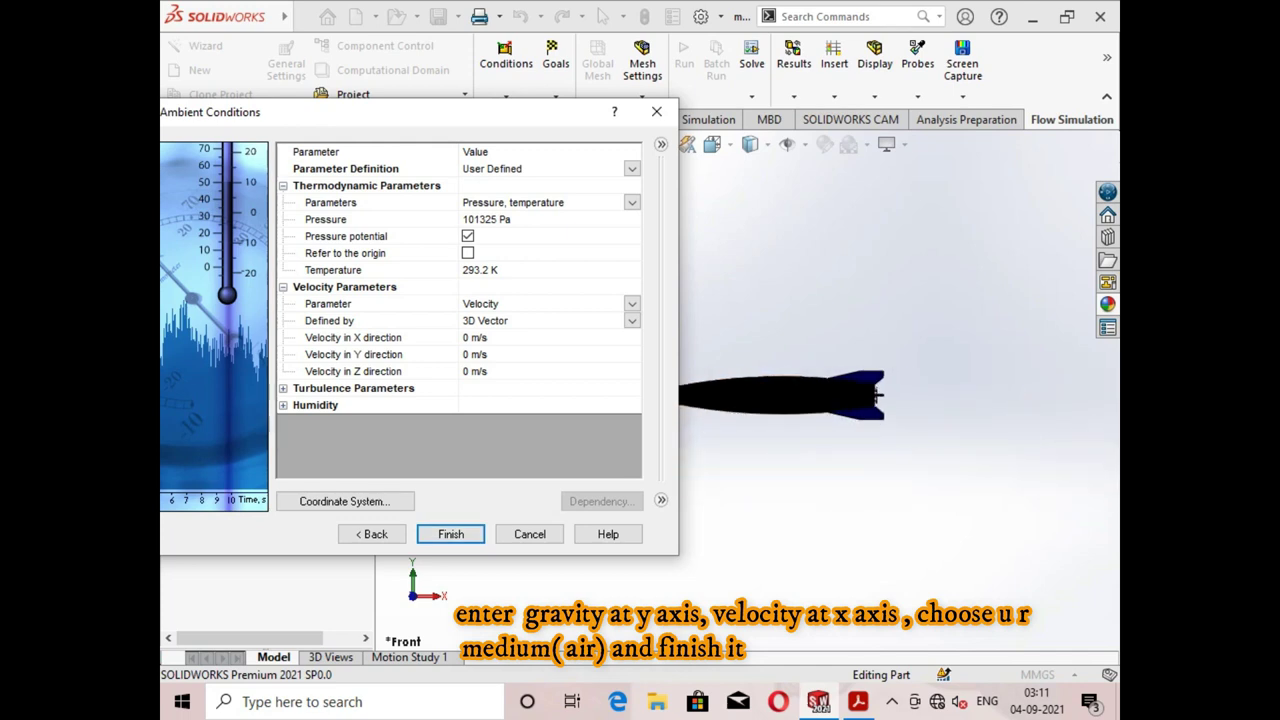
pyautogui.click(475, 337)
pyautogui.write('200')
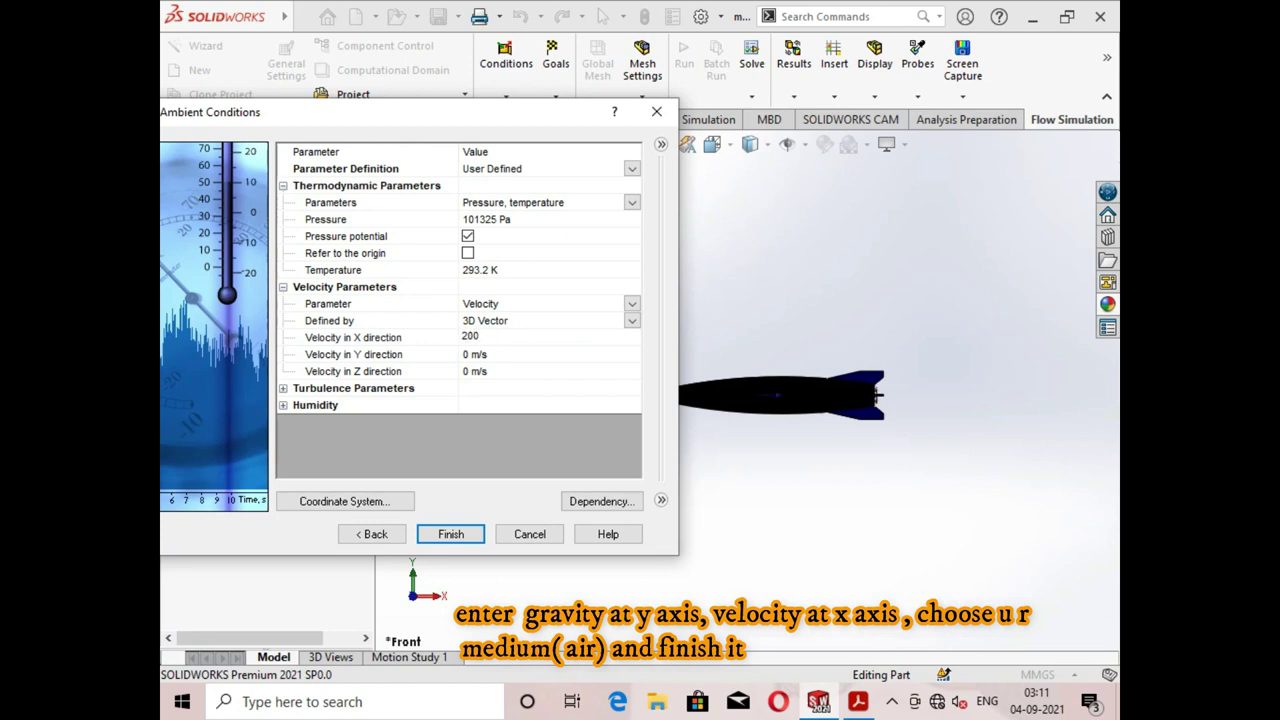
pyautogui.press('Return')
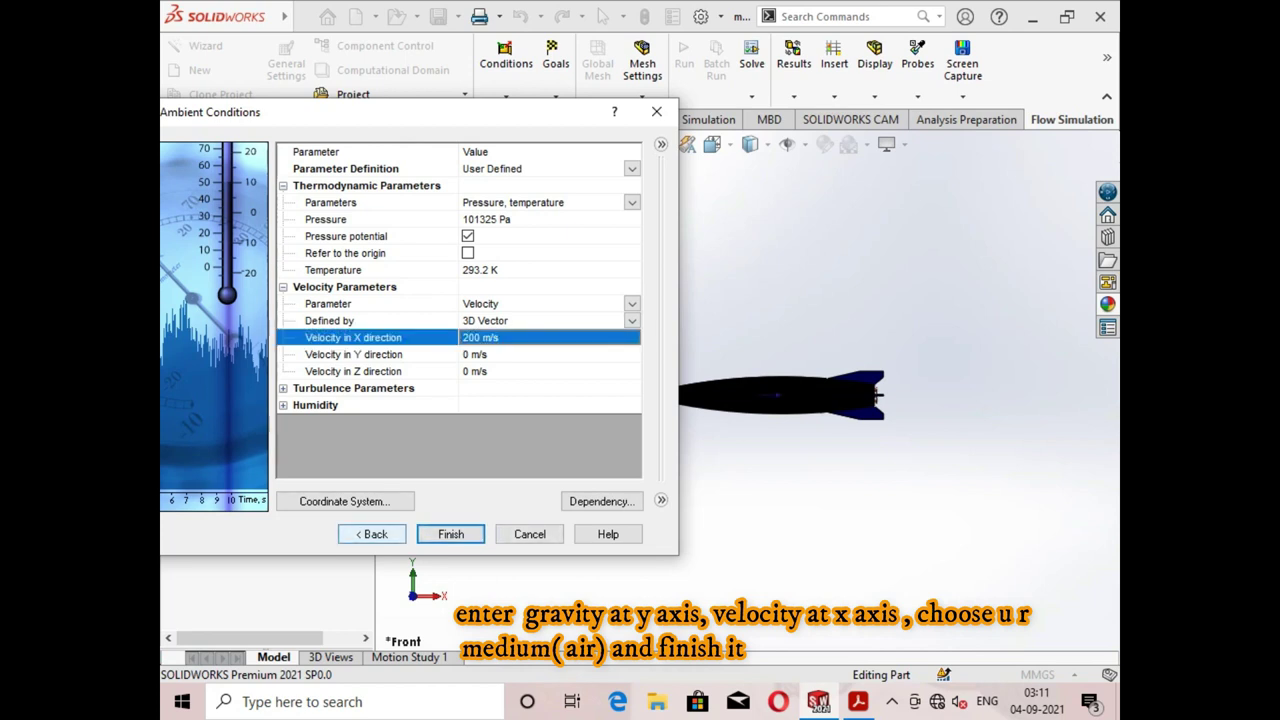
# Step back through the wizard pages, return to Ambient Conditions, and finish the project setup.
pyautogui.hotkey('alt', 'b')
pyautogui.hotkey('alt', 'b')
pyautogui.hotkey('alt', 'b')
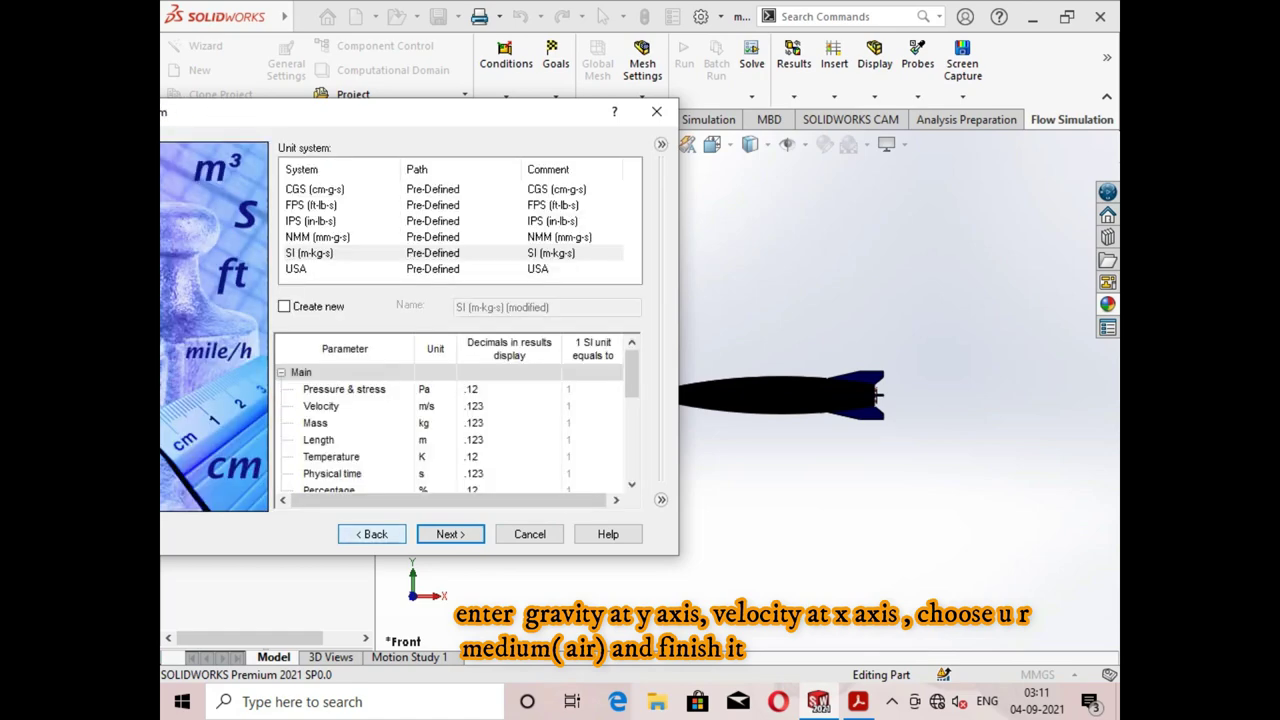
pyautogui.hotkey('alt', 'b')
pyautogui.hotkey('alt', 'n')
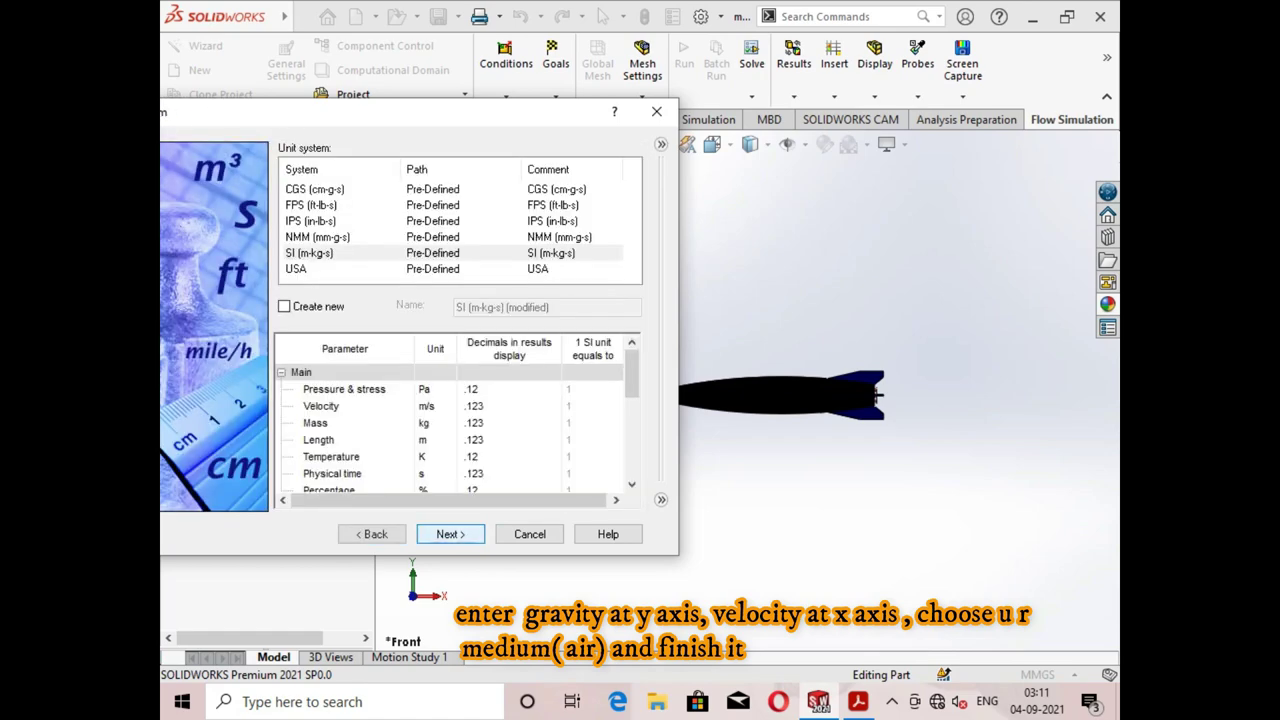
pyautogui.hotkey('alt', 'n')
pyautogui.hotkey('alt', 'n')
pyautogui.hotkey('alt', 'n')
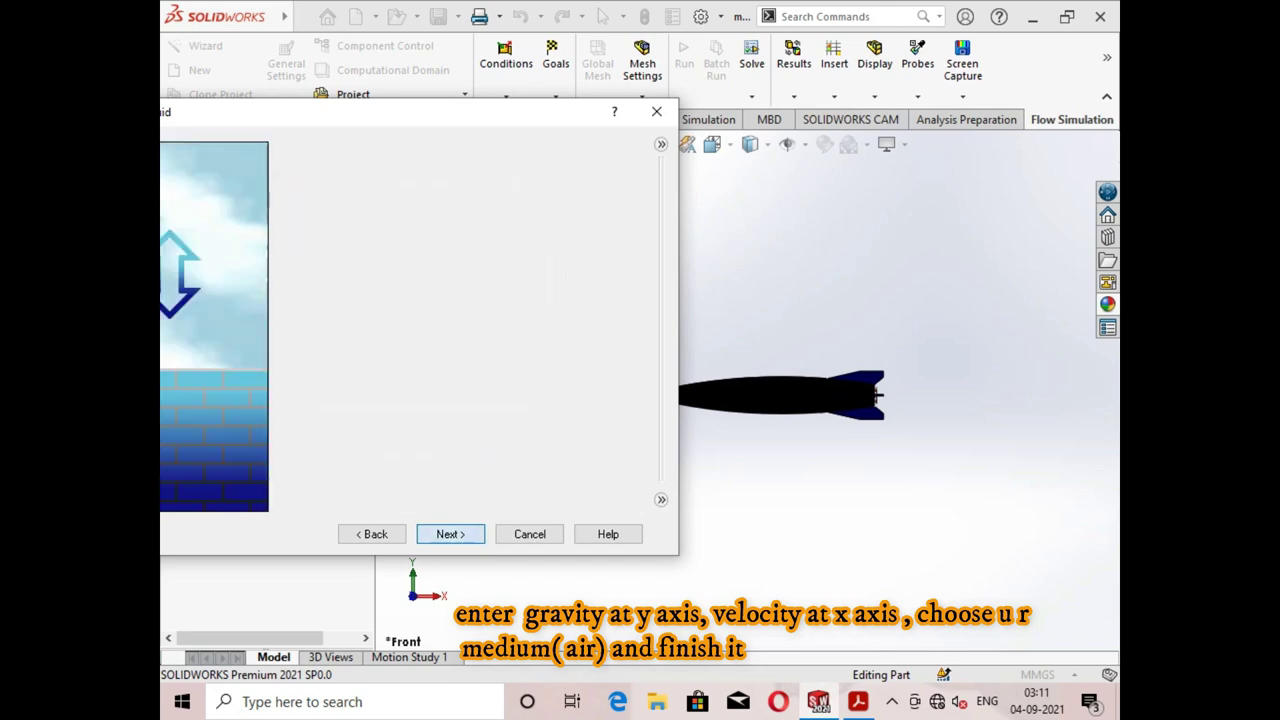
pyautogui.hotkey('alt', 'n')
pyautogui.press('Return')
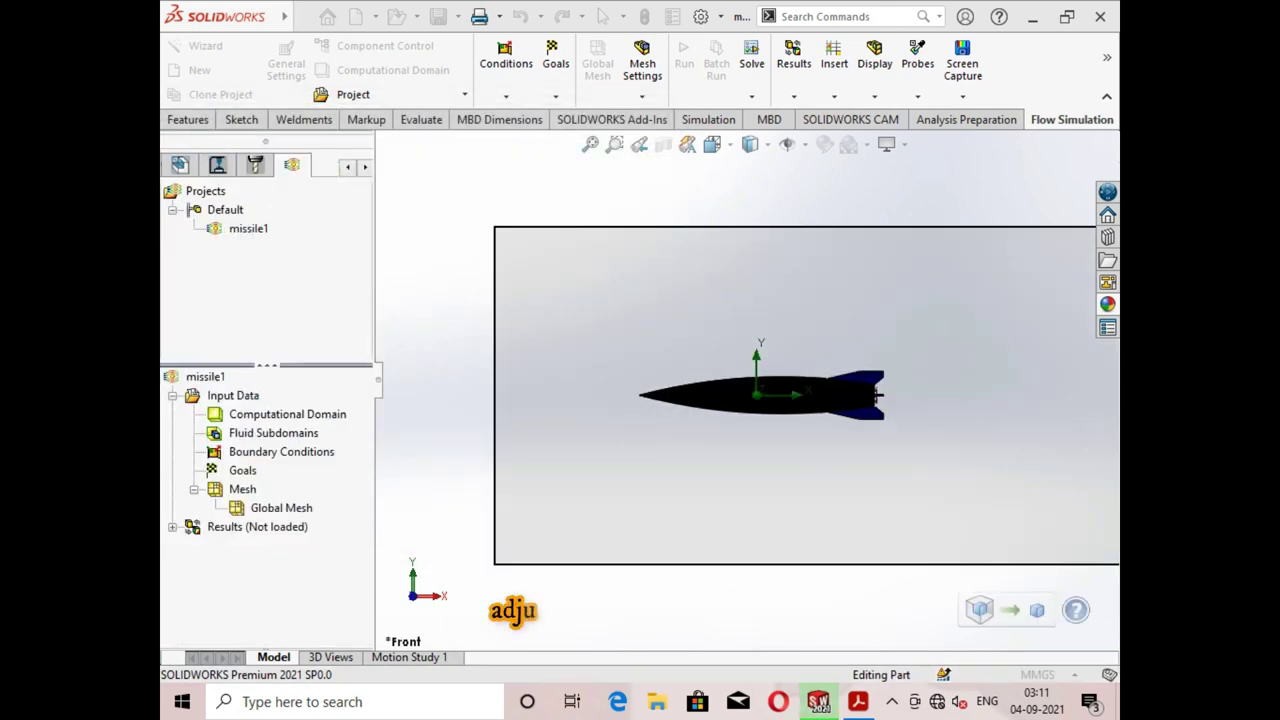
# Open the Computational Domain definition and view the missile from the front.
pyautogui.moveTo(876, 395); pyautogui.dragTo(990, 400, button='middle')
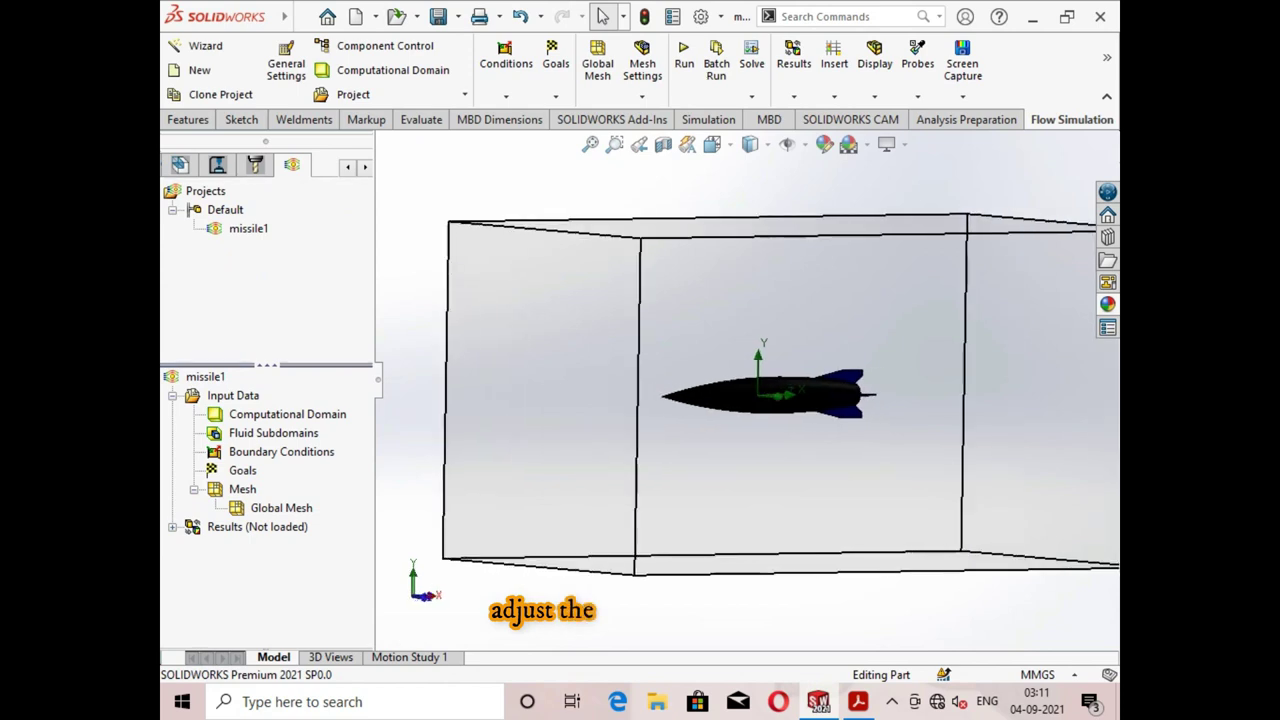
pyautogui.rightClick(287, 414)
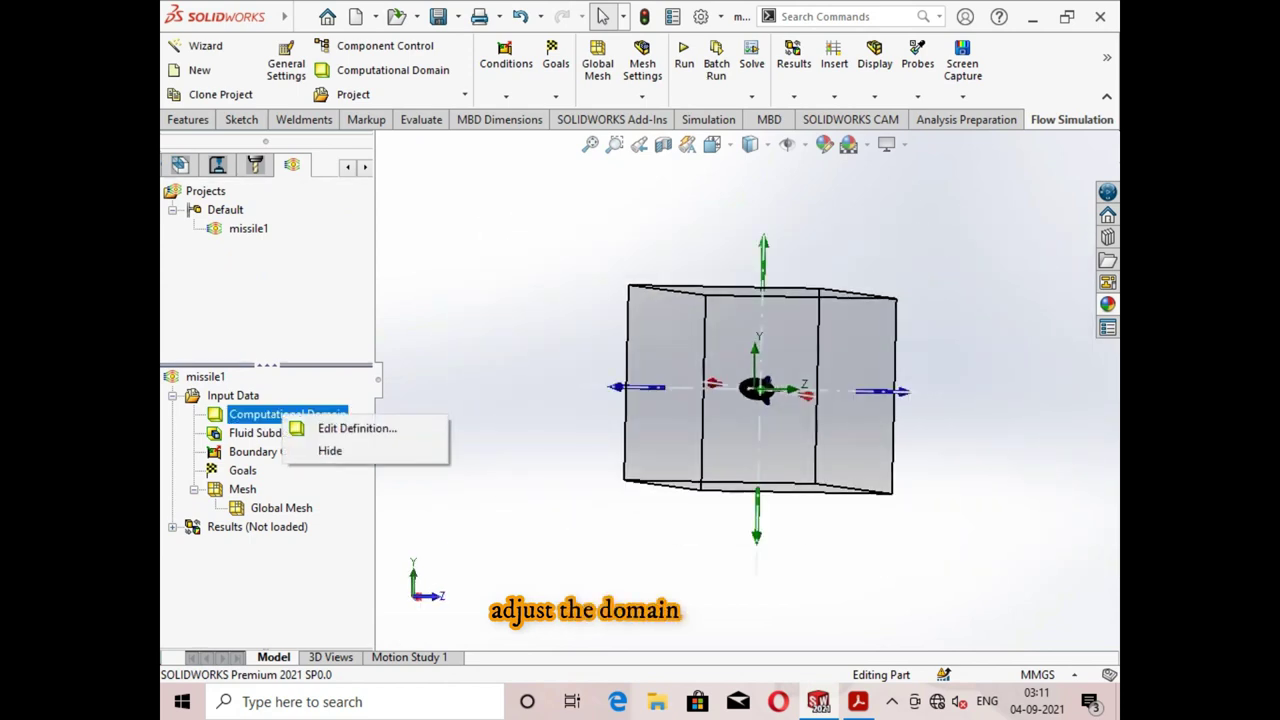
pyautogui.click(323, 429)
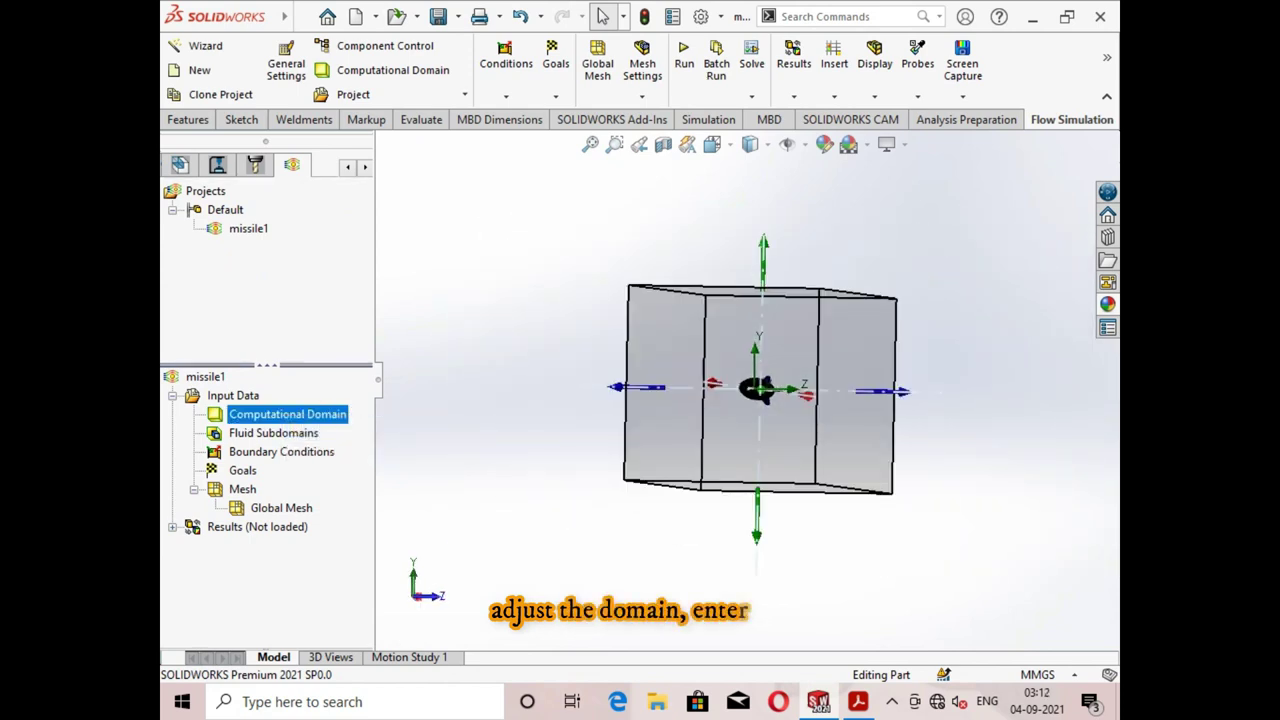
pyautogui.hotkey('ctrl', '1')
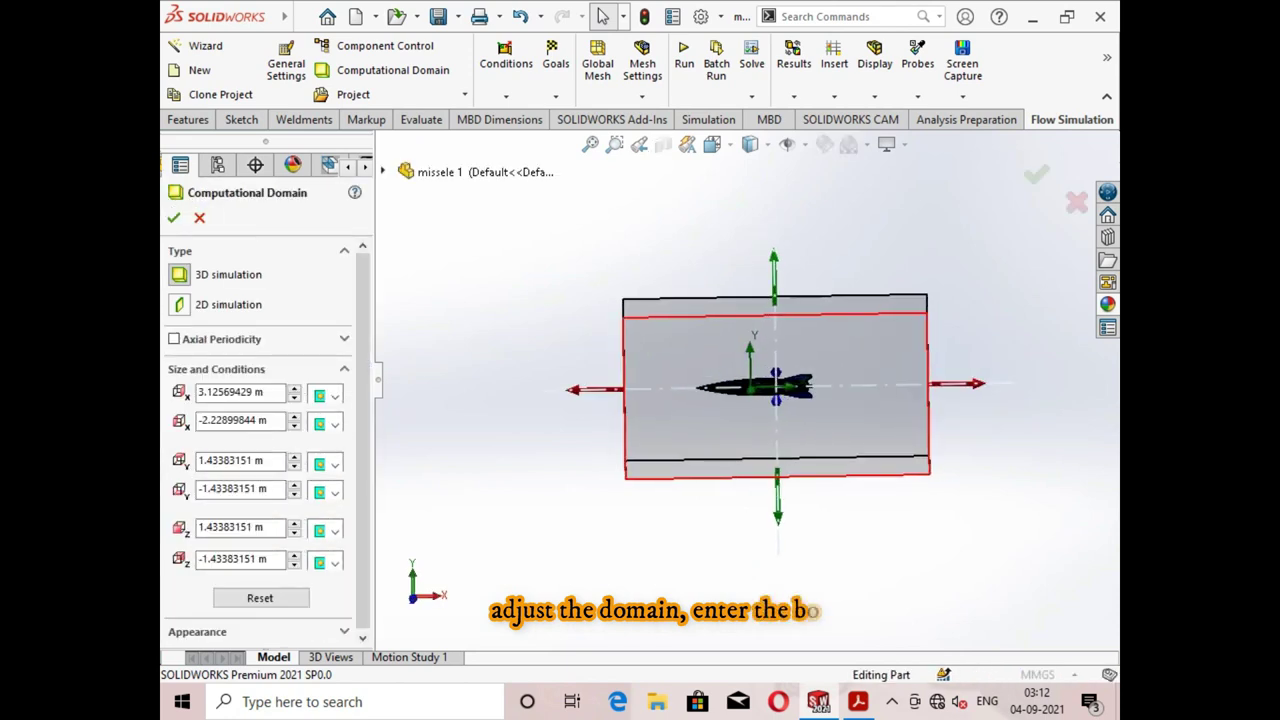
# Drag the domain to Y max 1.153 m, X max 1.711 m and X min -1.796 m, then accept.
pyautogui.moveTo(773, 262)
pyautogui.mouseDown()
pyautogui.moveTo(773, 298)
pyautogui.moveTo(773, 283)
pyautogui.mouseUp()
pyautogui.click(955, 395)
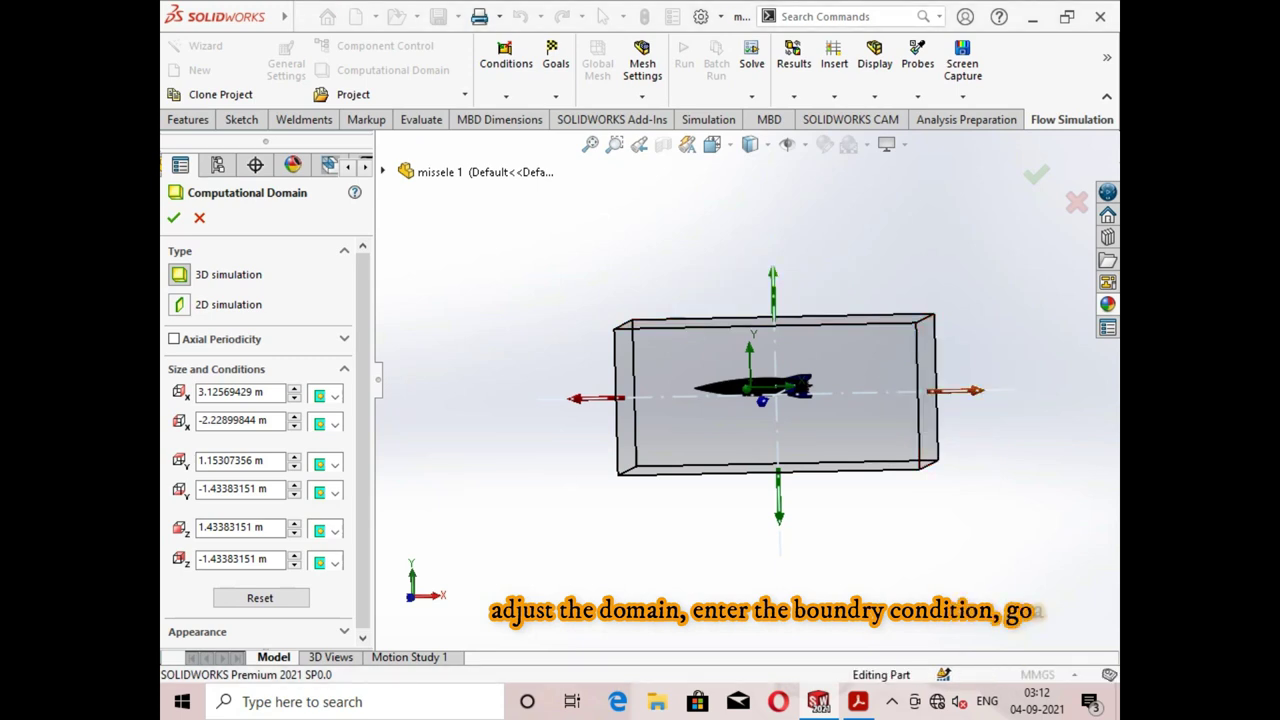
pyautogui.moveTo(955, 392)
pyautogui.mouseDown()
pyautogui.moveTo(885, 393)
pyautogui.moveTo(897, 392)
pyautogui.mouseUp()
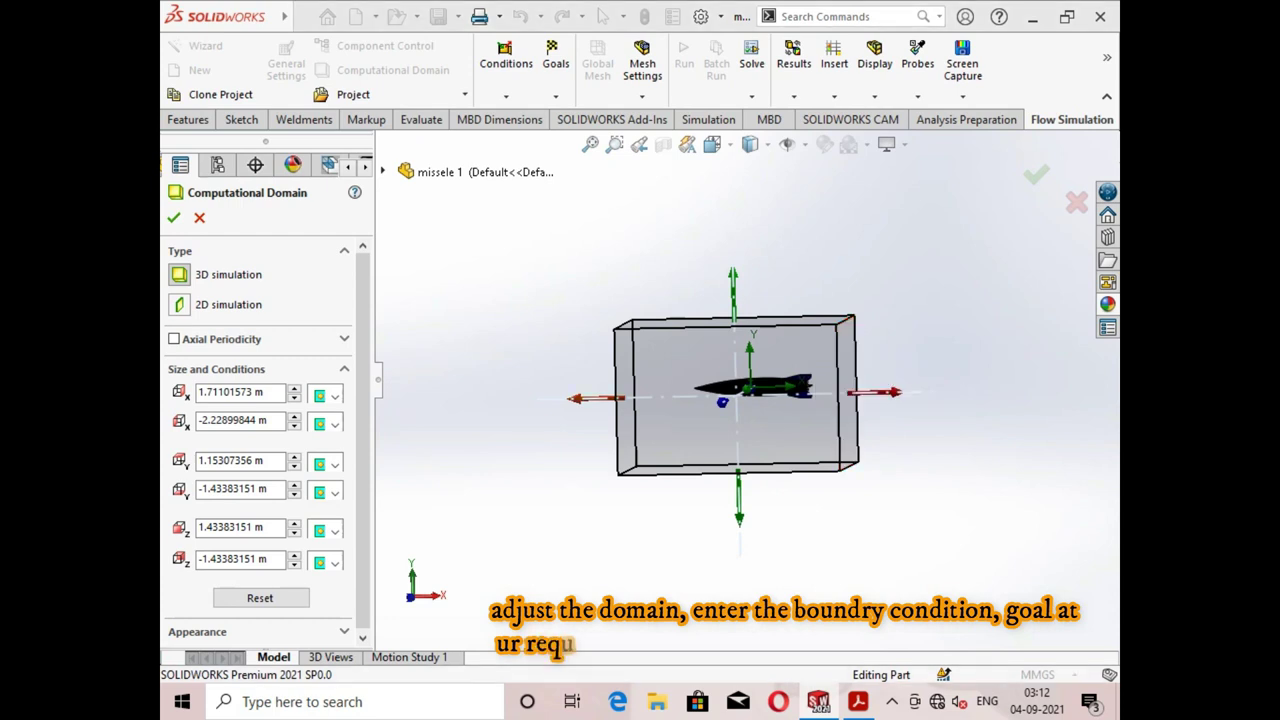
pyautogui.moveTo(585, 398); pyautogui.dragTo(607, 398)
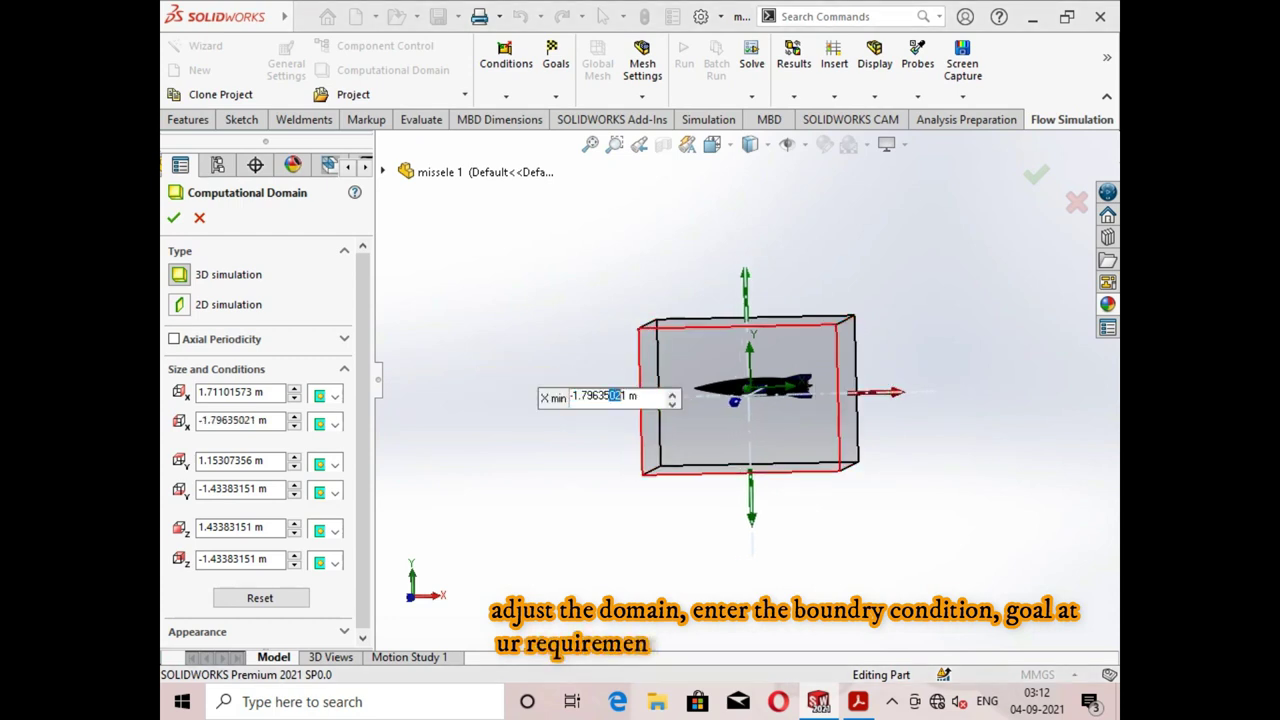
pyautogui.click(648, 440)
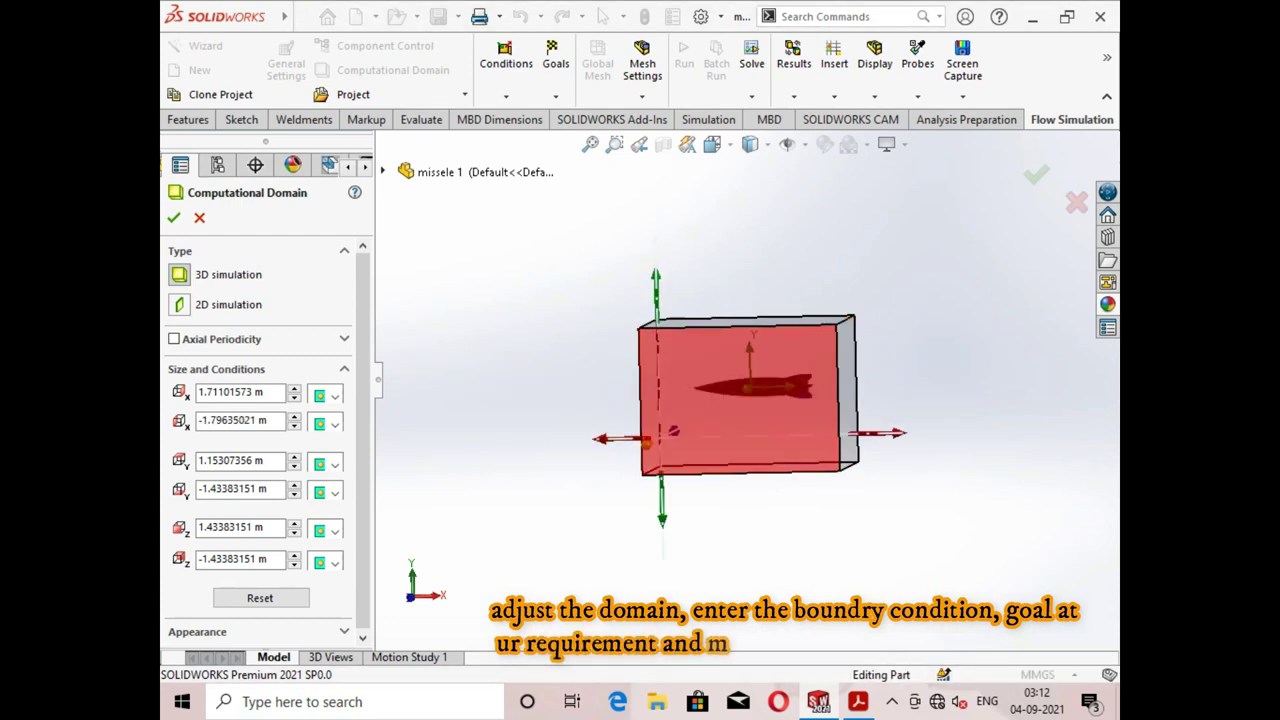
pyautogui.press('Return')
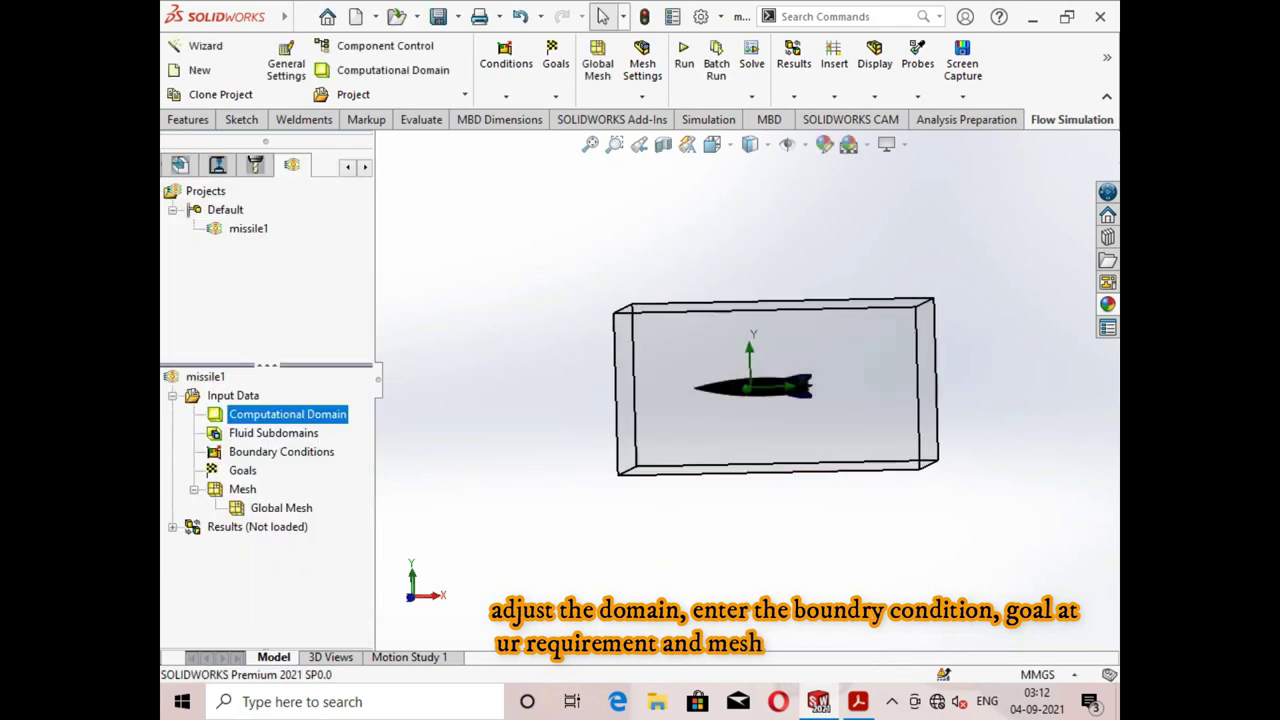
pyautogui.hotkey('ctrl', '1')
# Reopen the domain definition and pull the top, right, bottom and X min faces toward the missile.
pyautogui.rightClick(330, 416)
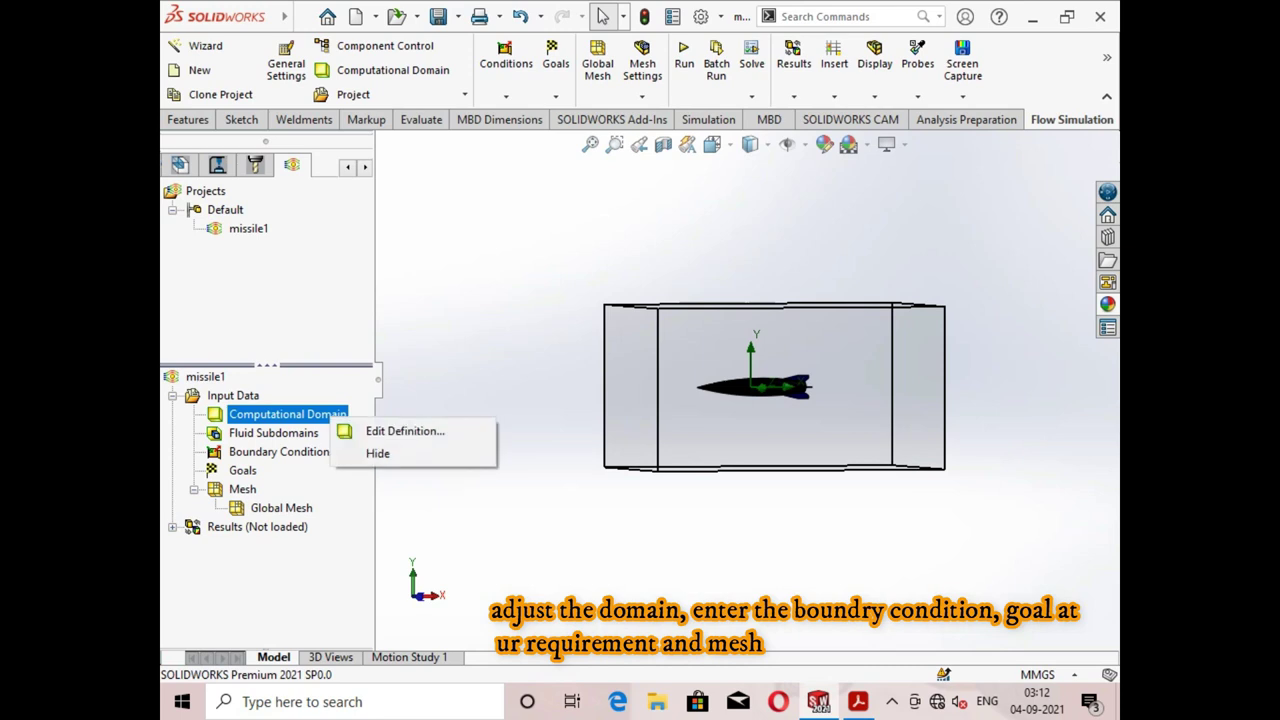
pyautogui.click(405, 431)
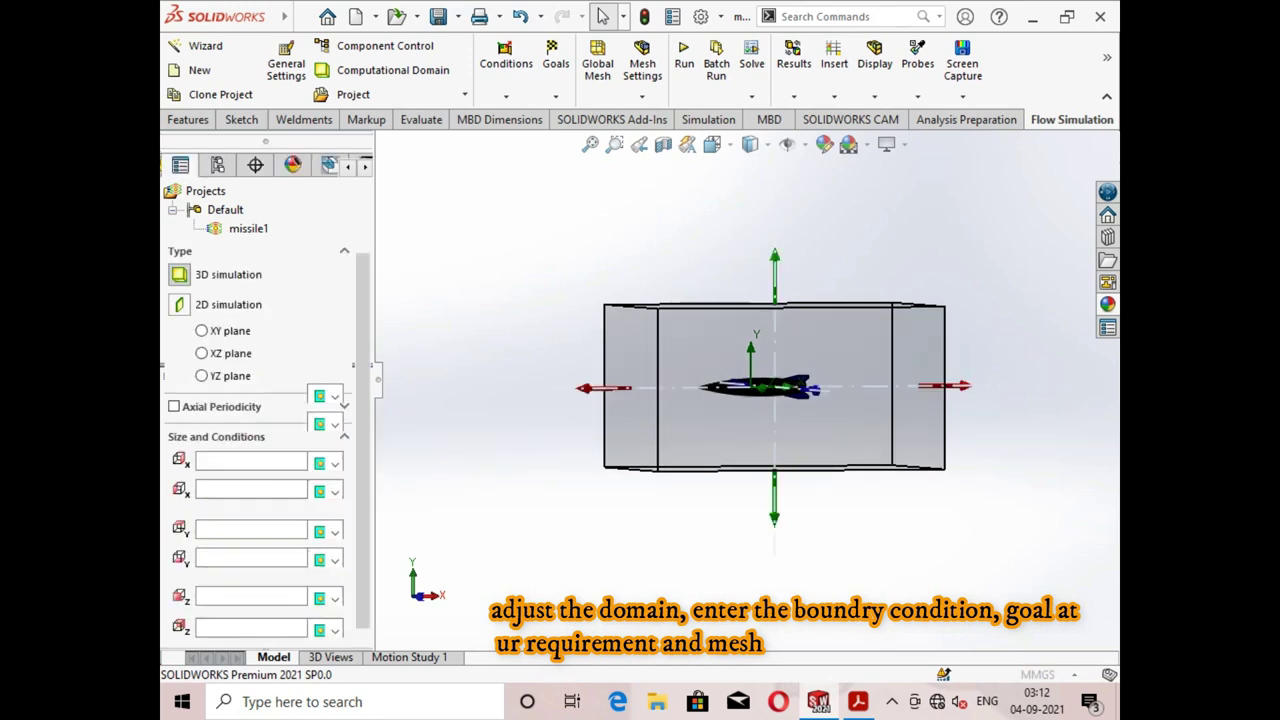
pyautogui.moveTo(774, 262)
pyautogui.mouseDown()
pyautogui.moveTo(774, 305)
pyautogui.moveTo(774, 257)
pyautogui.mouseUp()
pyautogui.moveTo(958, 386); pyautogui.dragTo(920, 386)
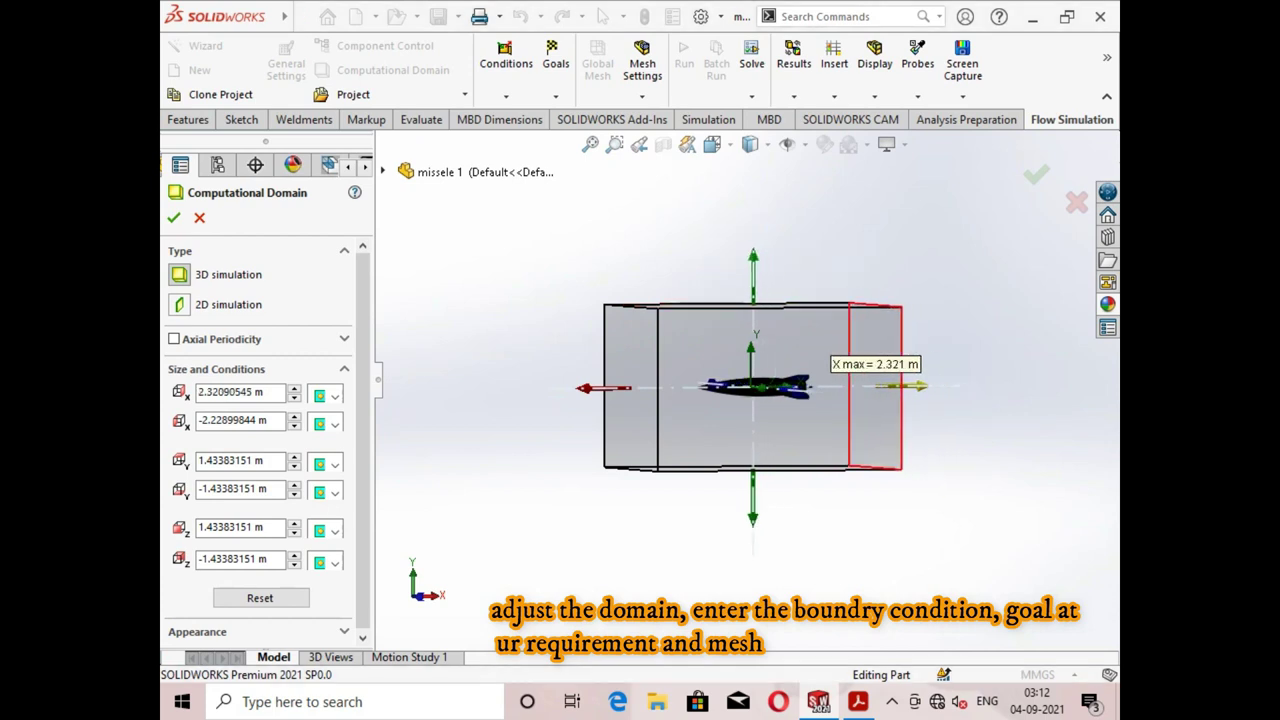
pyautogui.moveTo(753, 505); pyautogui.dragTo(753, 478)
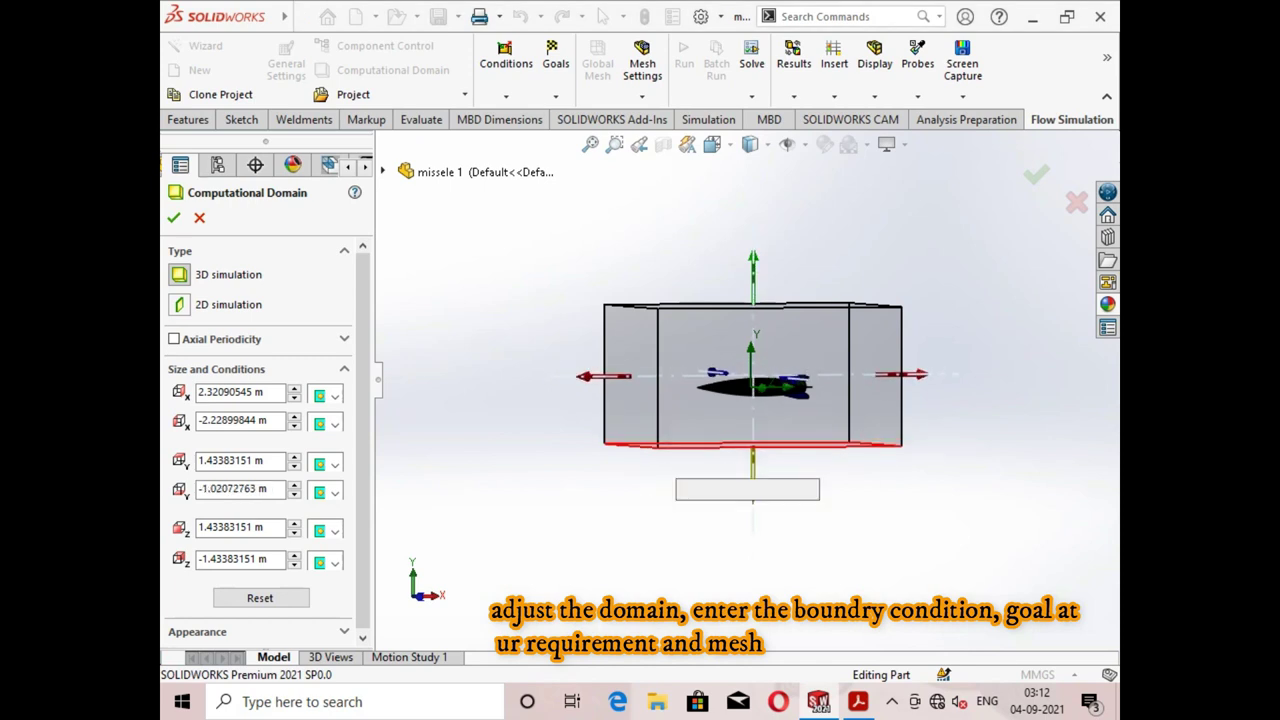
pyautogui.moveTo(590, 376); pyautogui.dragTo(607, 376)
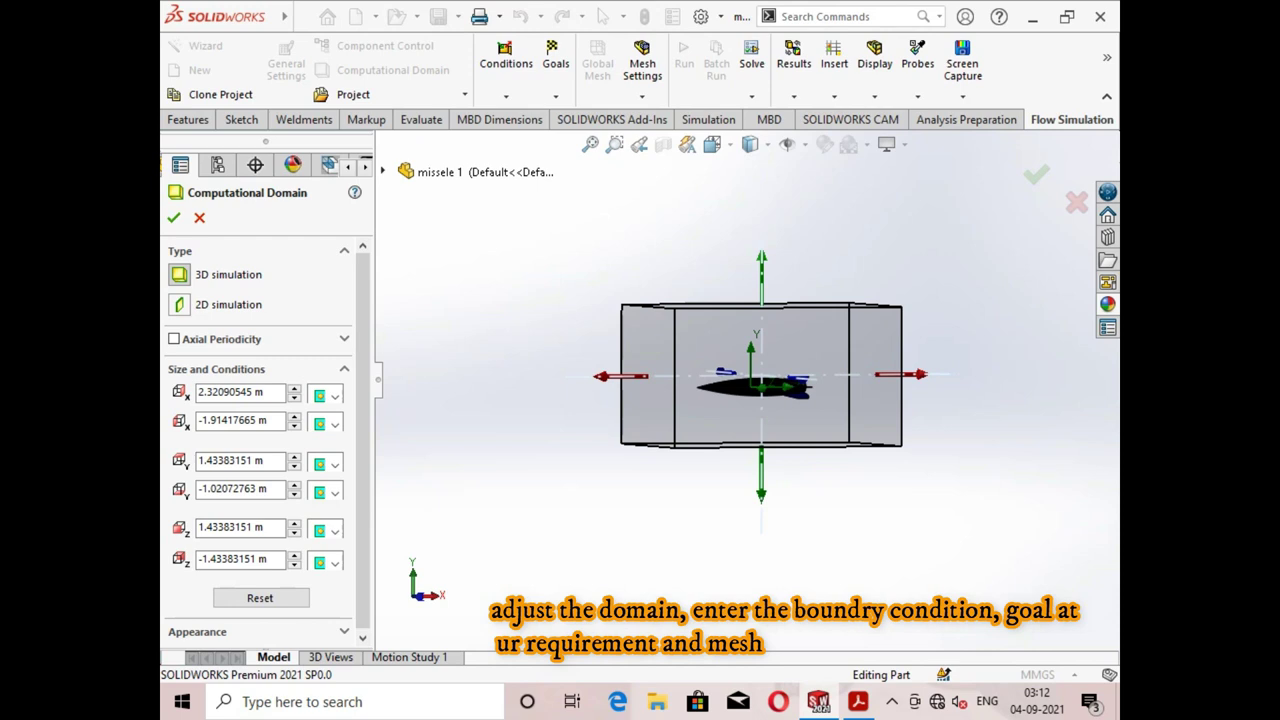
# From the side view, tighten Z max to 0.925 m and Z min to -1.003 m, then accept.
pyautogui.hotkey('ctrl', '3')
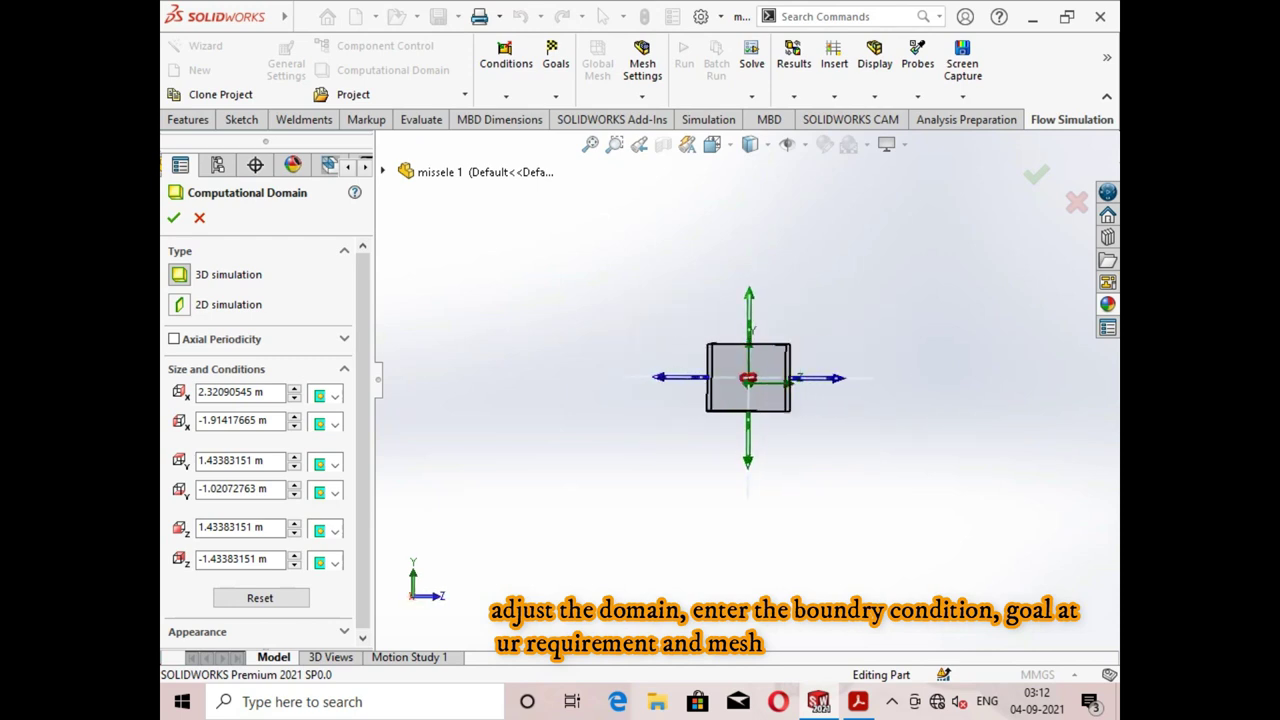
pyautogui.scroll(-3, 845, 380)
pyautogui.moveTo(785, 376); pyautogui.dragTo(712, 377)
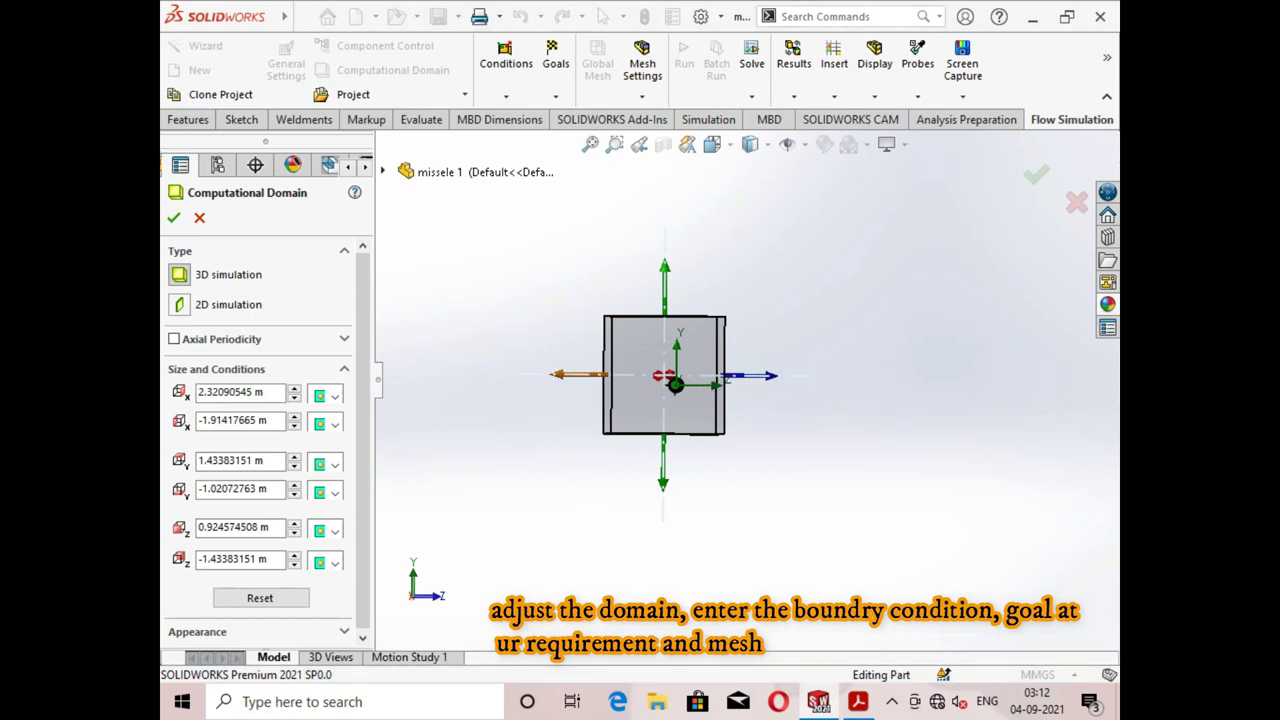
pyautogui.moveTo(556, 374); pyautogui.dragTo(578, 375)
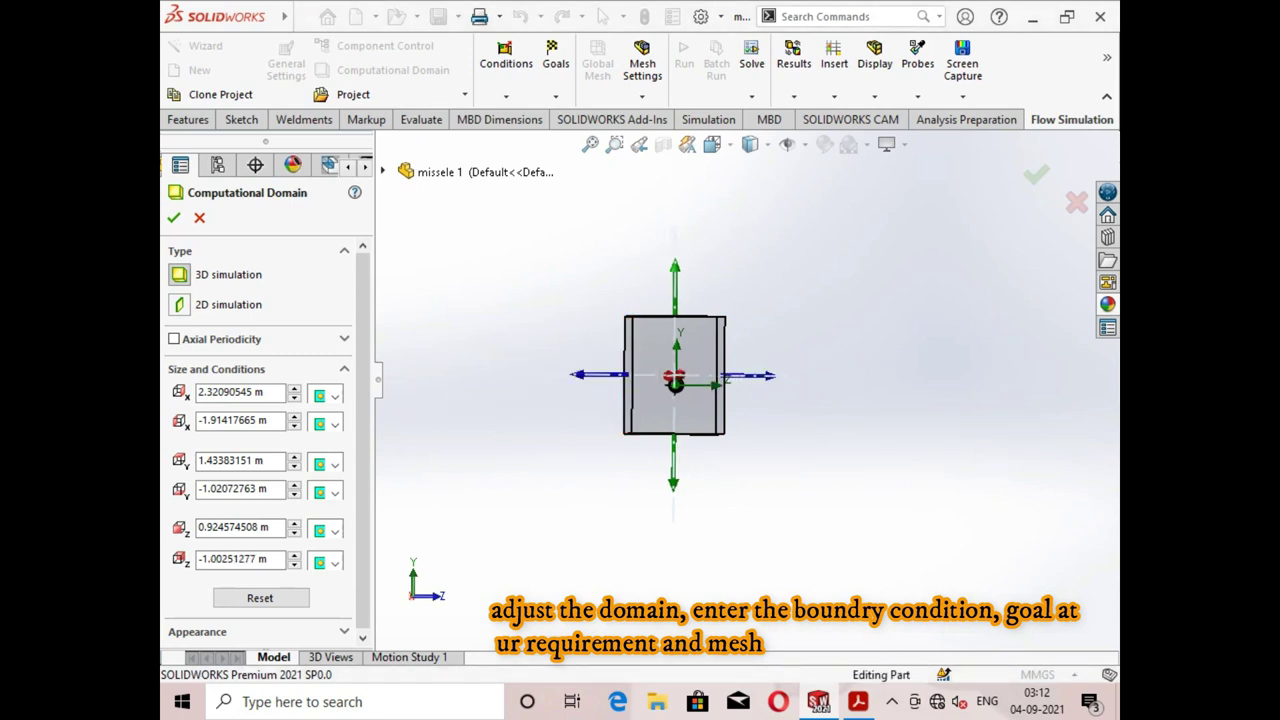
pyautogui.moveTo(728, 378); pyautogui.dragTo(690, 400, button='middle')
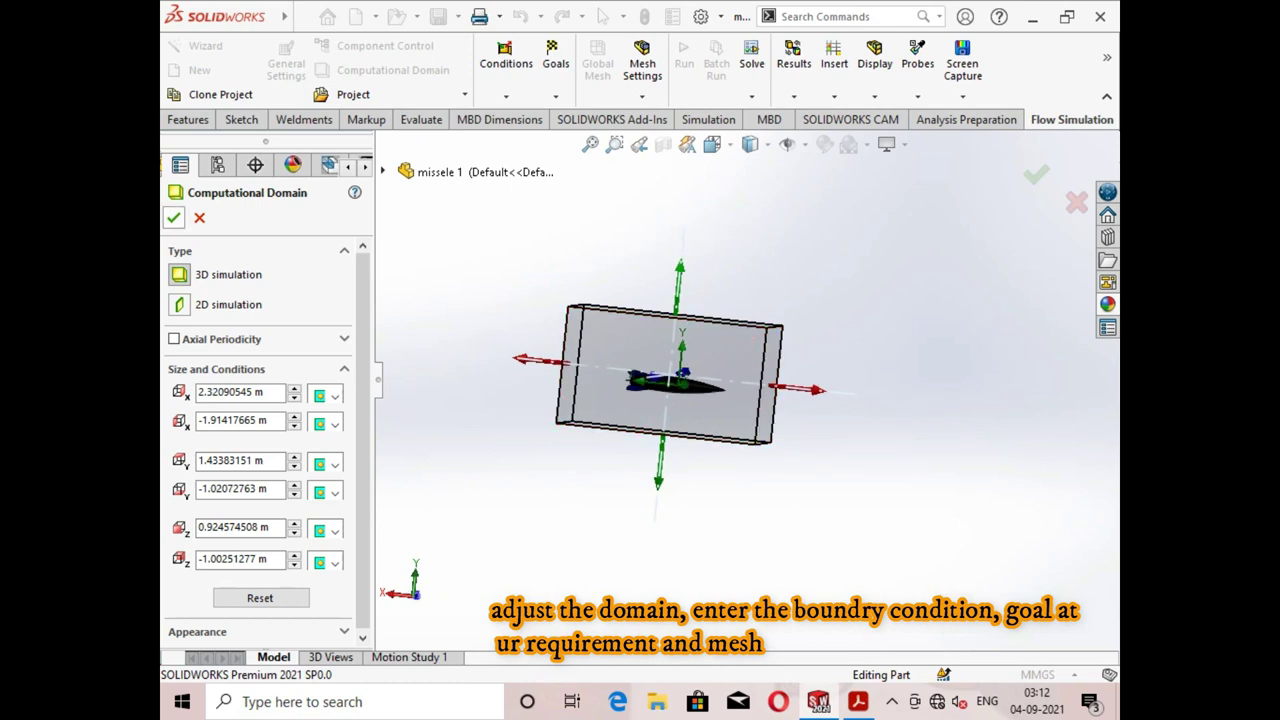
pyautogui.press('Return')
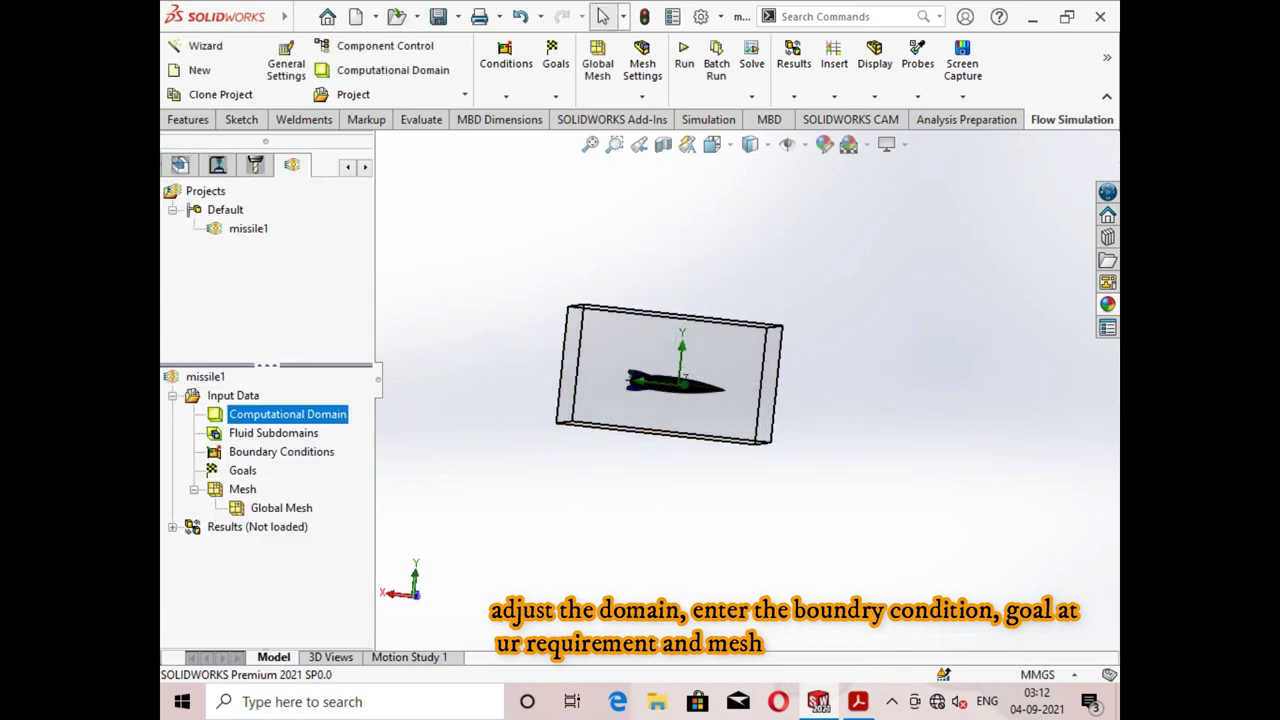
pyautogui.rightClick(287, 452)
pyautogui.rightClick(287, 433)
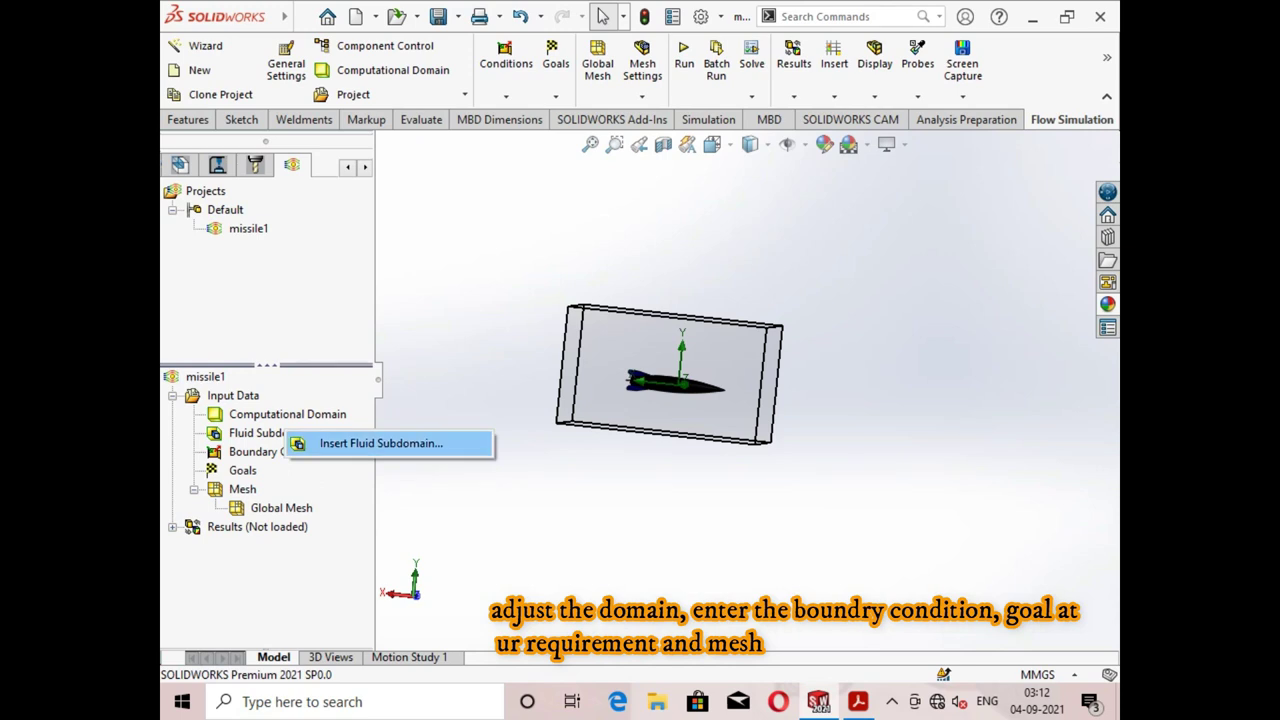
# Cancel a started fluid subdomain and begin inserting a boundary condition instead.
pyautogui.click(395, 443)
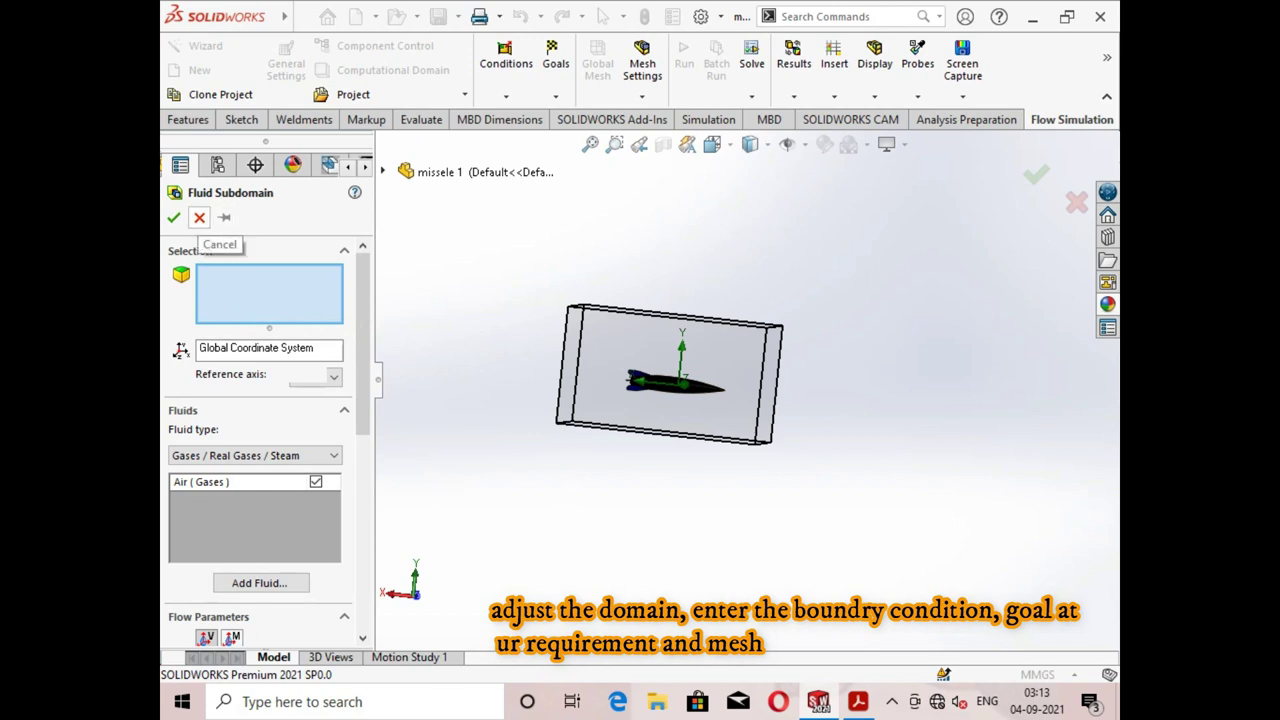
pyautogui.click(199, 217)
pyautogui.rightClick(268, 452)
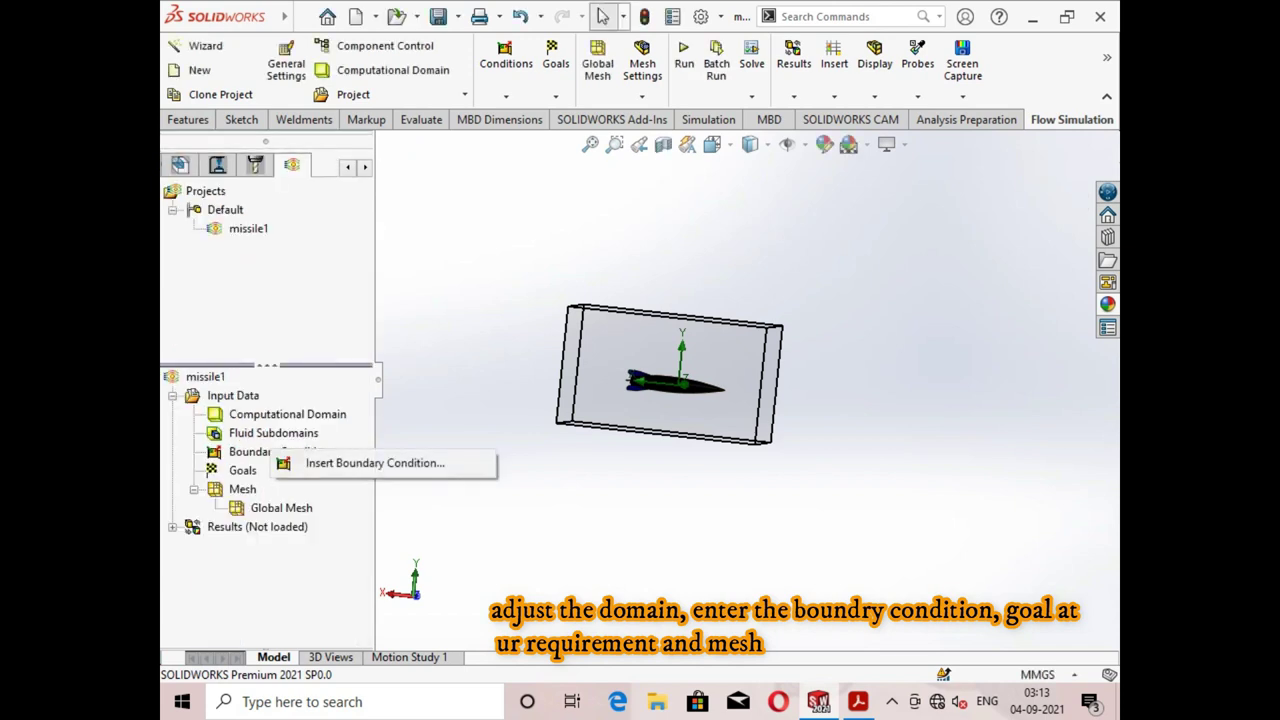
pyautogui.press('Escape')
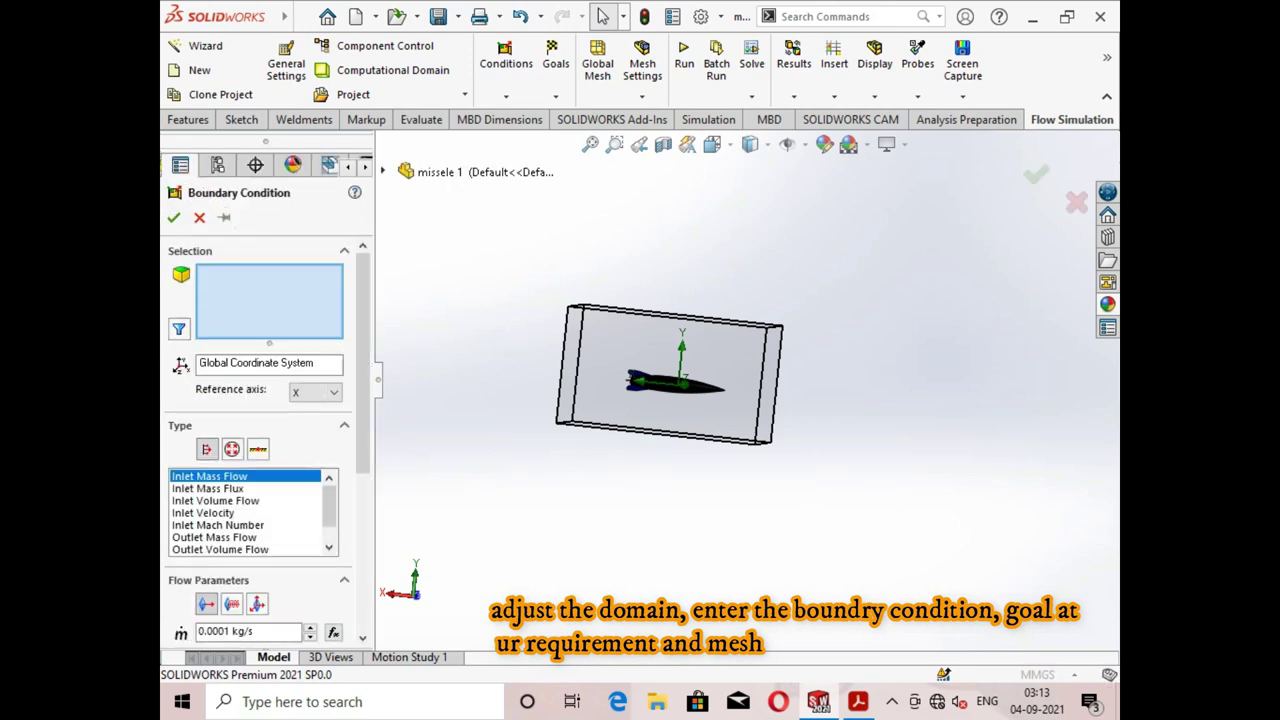
# Select the missile body face and four tail nozzle faces for the boundary condition.
pyautogui.scroll(-2, 690, 362)
pyautogui.scroll(-3, 690, 362)
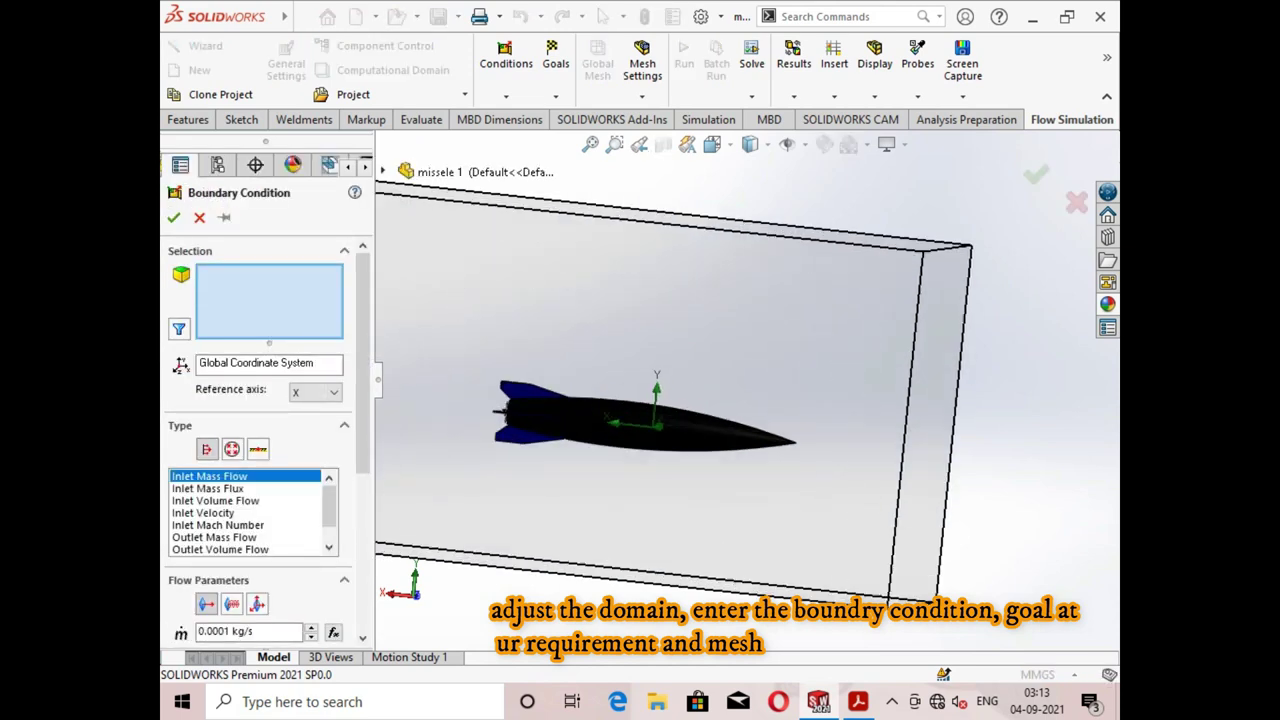
pyautogui.click(679, 425)
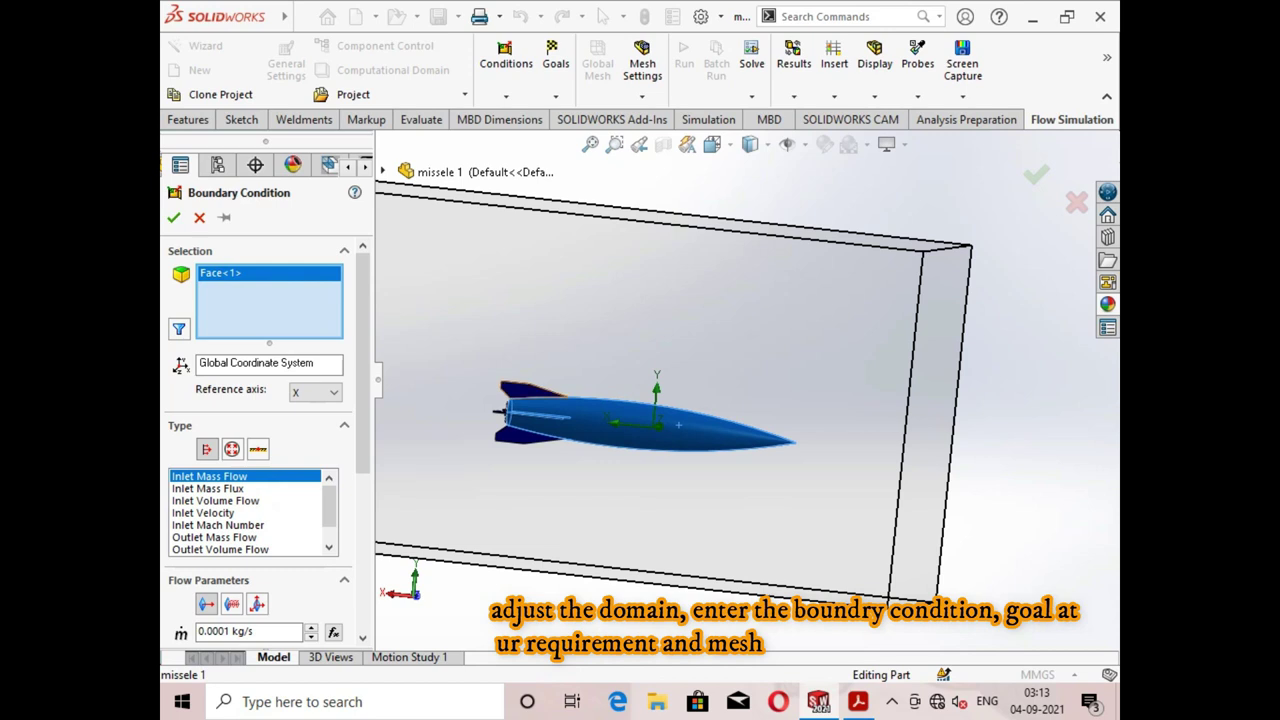
pyautogui.scroll(-2, 680, 425)
pyautogui.scroll(-2, 680, 425)
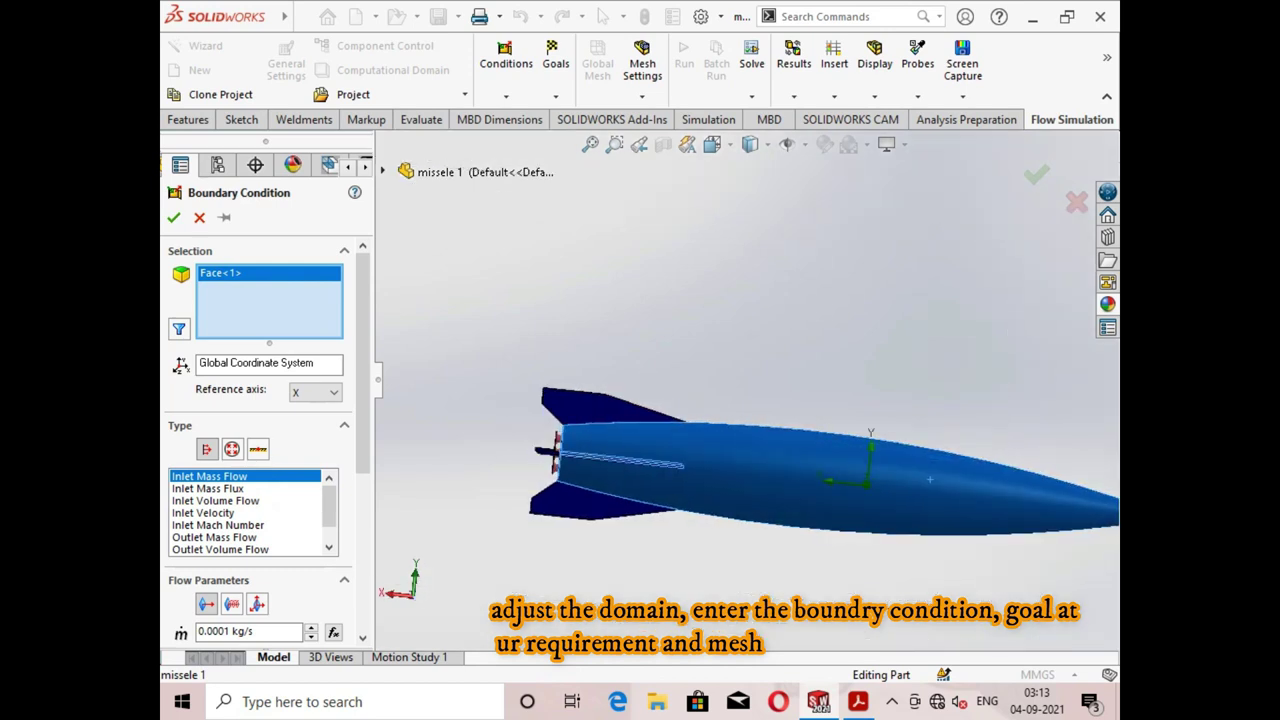
pyautogui.moveTo(700, 450); pyautogui.dragTo(760, 450, button='middle')
pyautogui.scroll(-2, 625, 446)
pyautogui.scroll(-2, 625, 446)
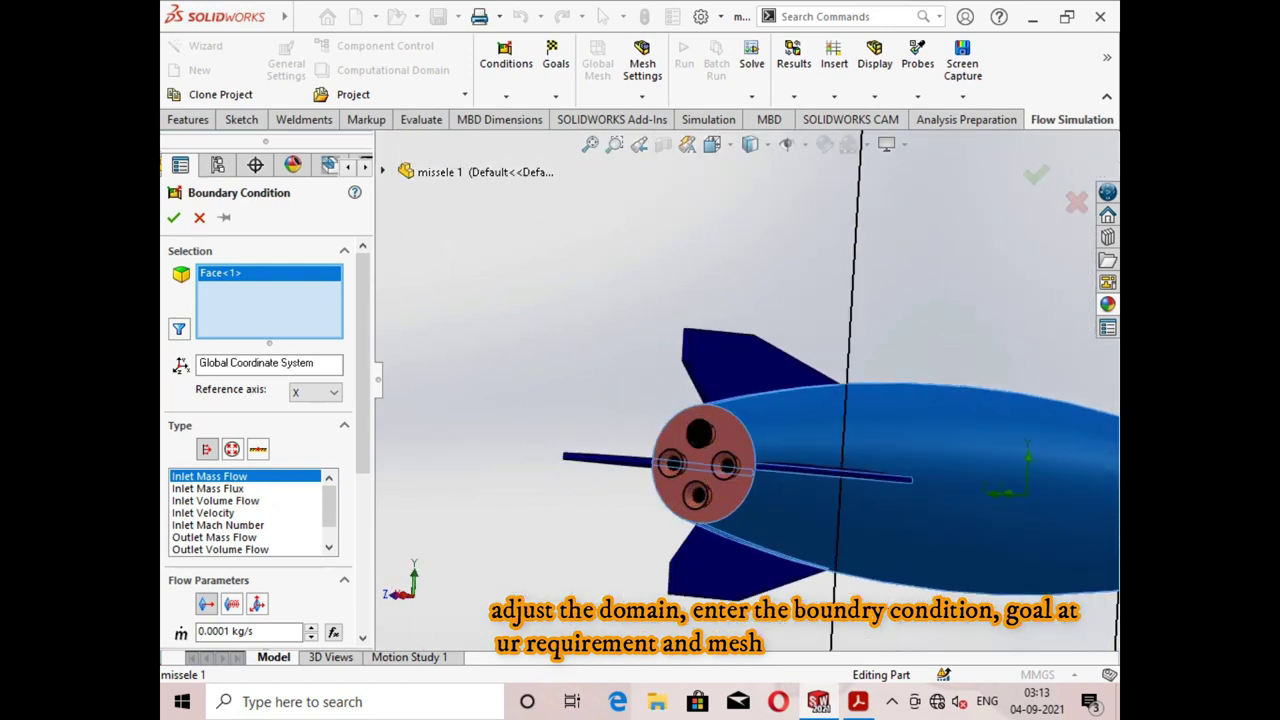
pyautogui.scroll(-2, 625, 446)
pyautogui.moveTo(625, 446); pyautogui.dragTo(700, 446, button='middle')
pyautogui.click(710, 468)
pyautogui.click(722, 466)
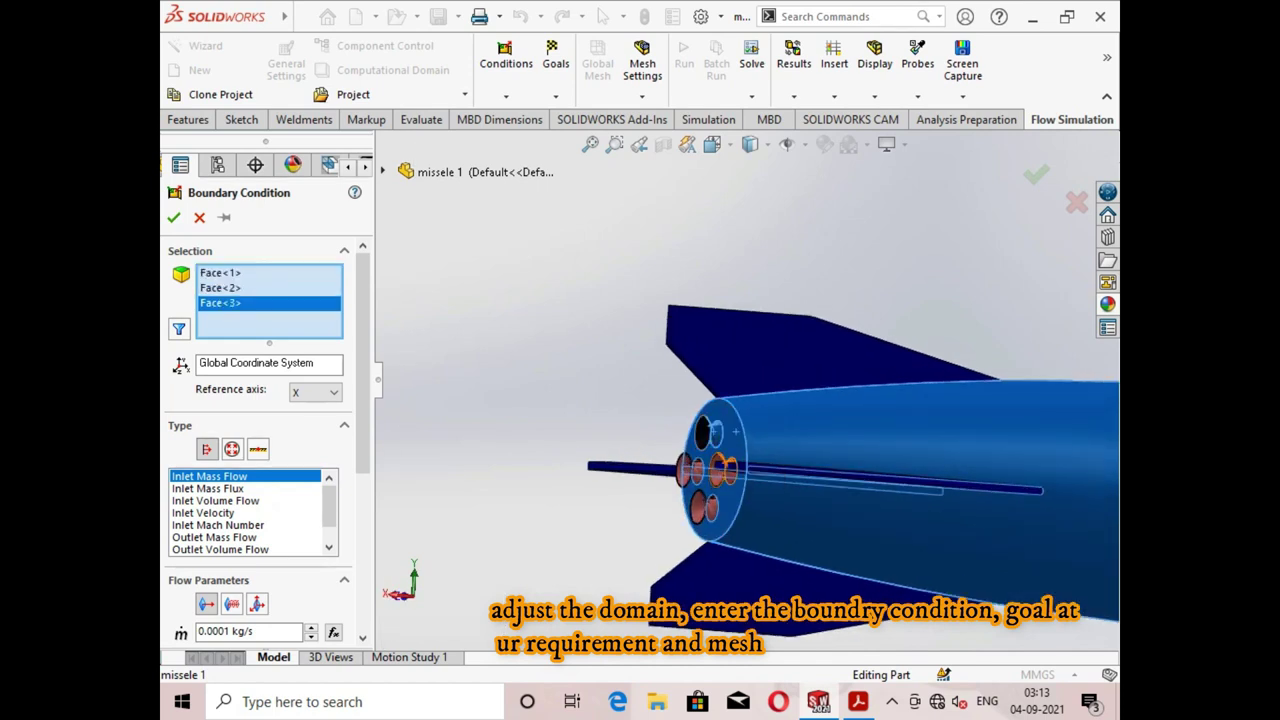
pyautogui.click(728, 470)
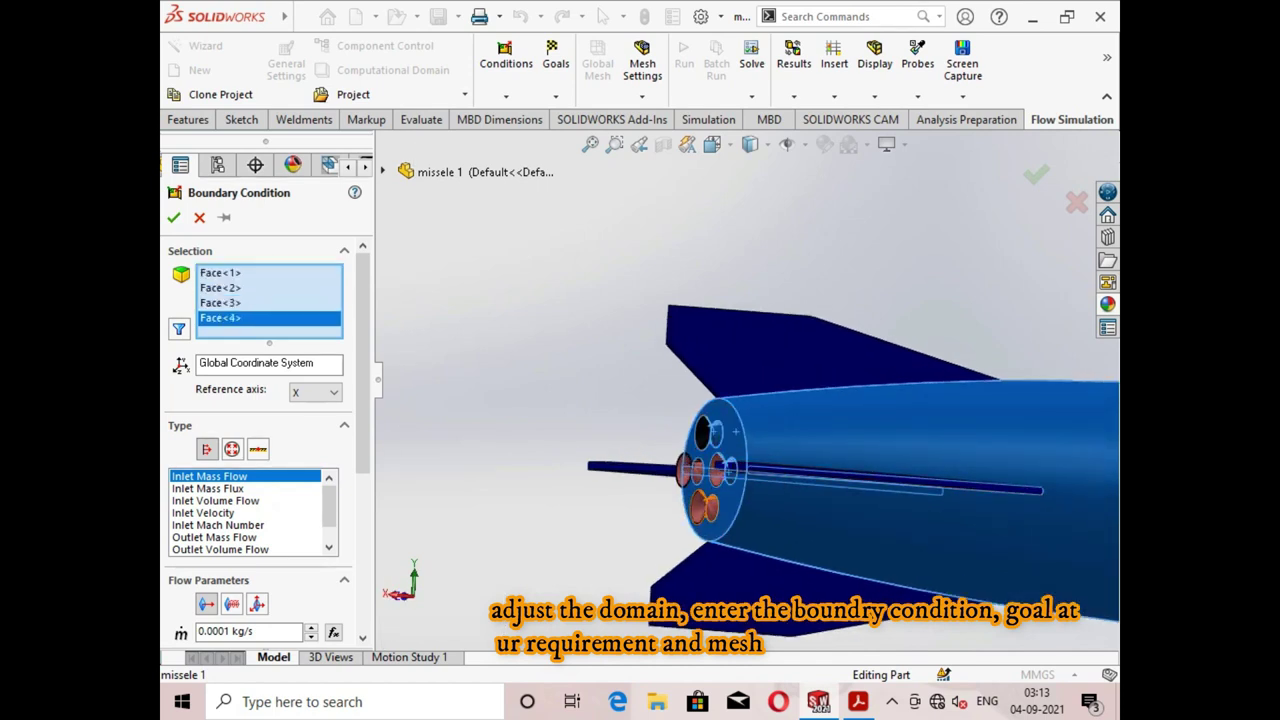
pyautogui.click(689, 470)
# Make the condition a Real Wall, confirm it, and begin inserting global goals.
pyautogui.scroll(3, 736, 431)
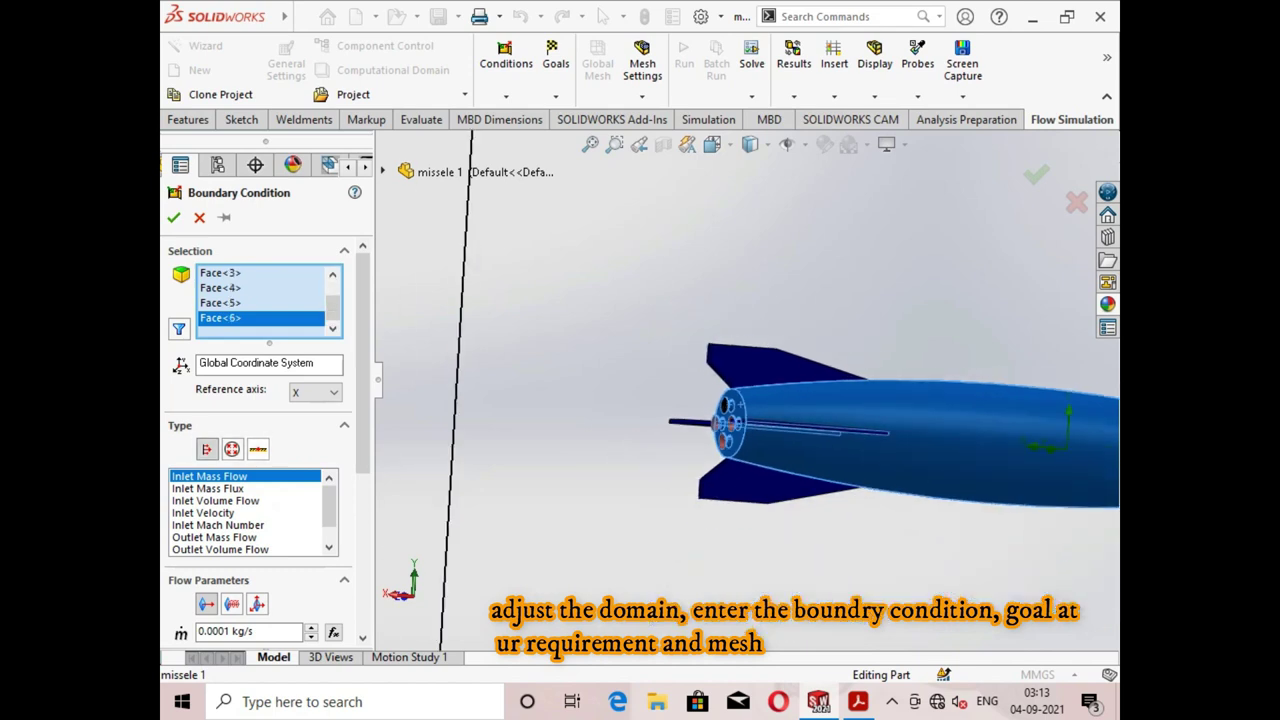
pyautogui.click(258, 448)
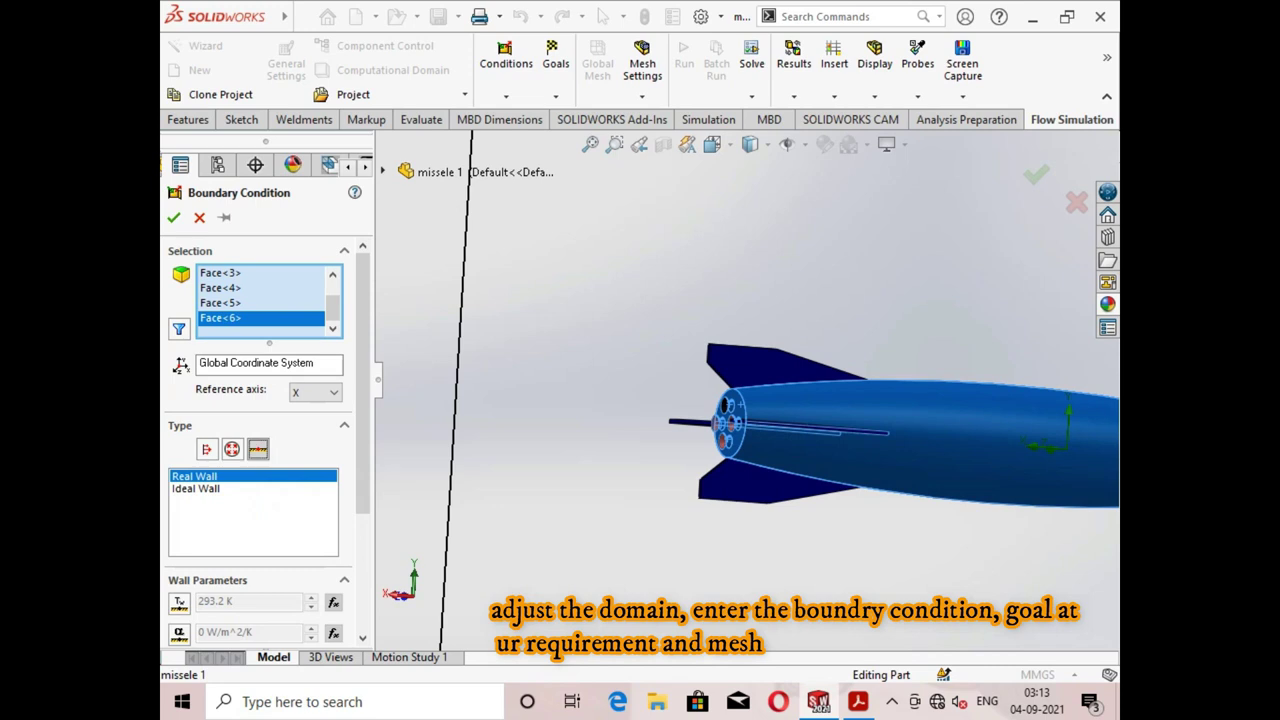
pyautogui.scroll(-5, 265, 440)
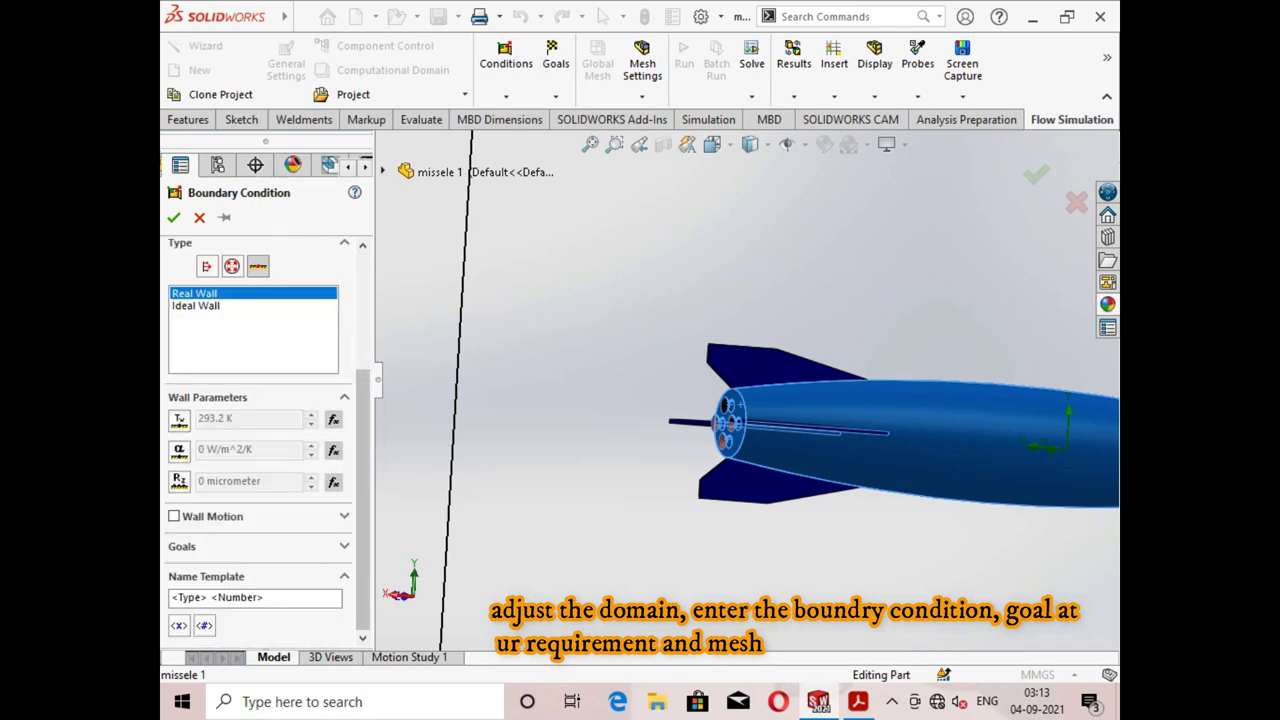
pyautogui.scroll(5, 265, 440)
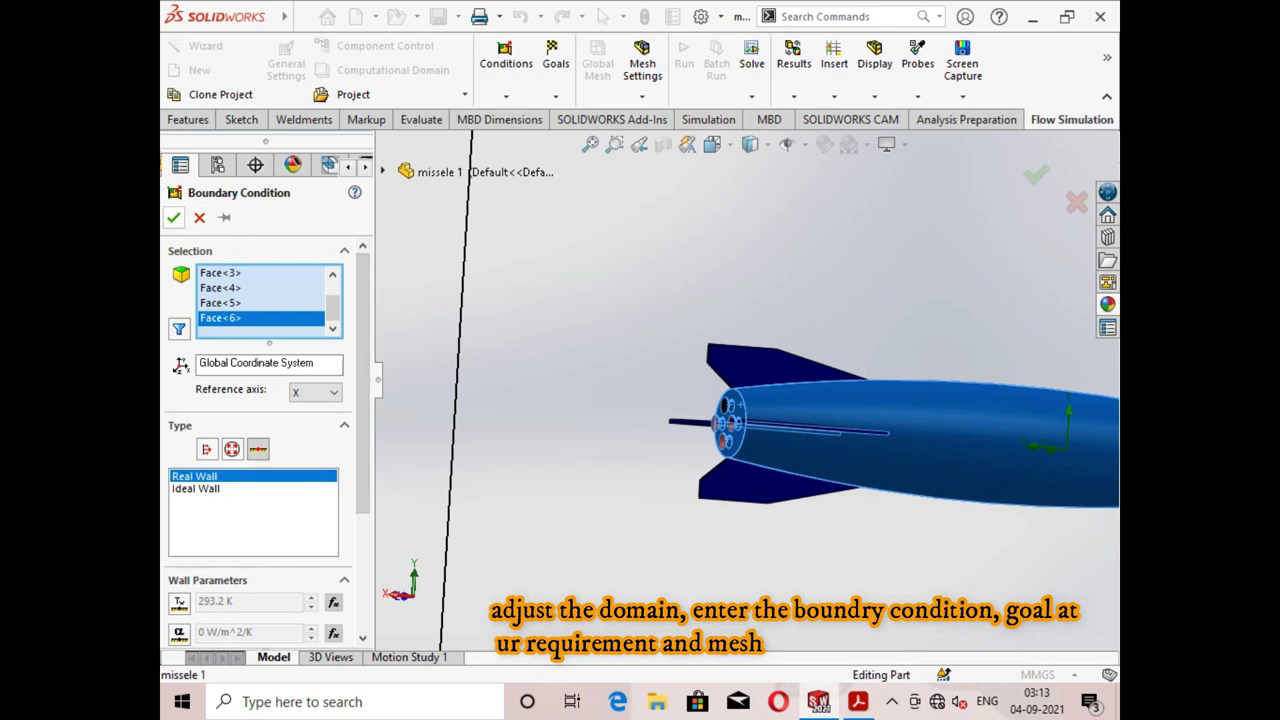
pyautogui.press('Return')
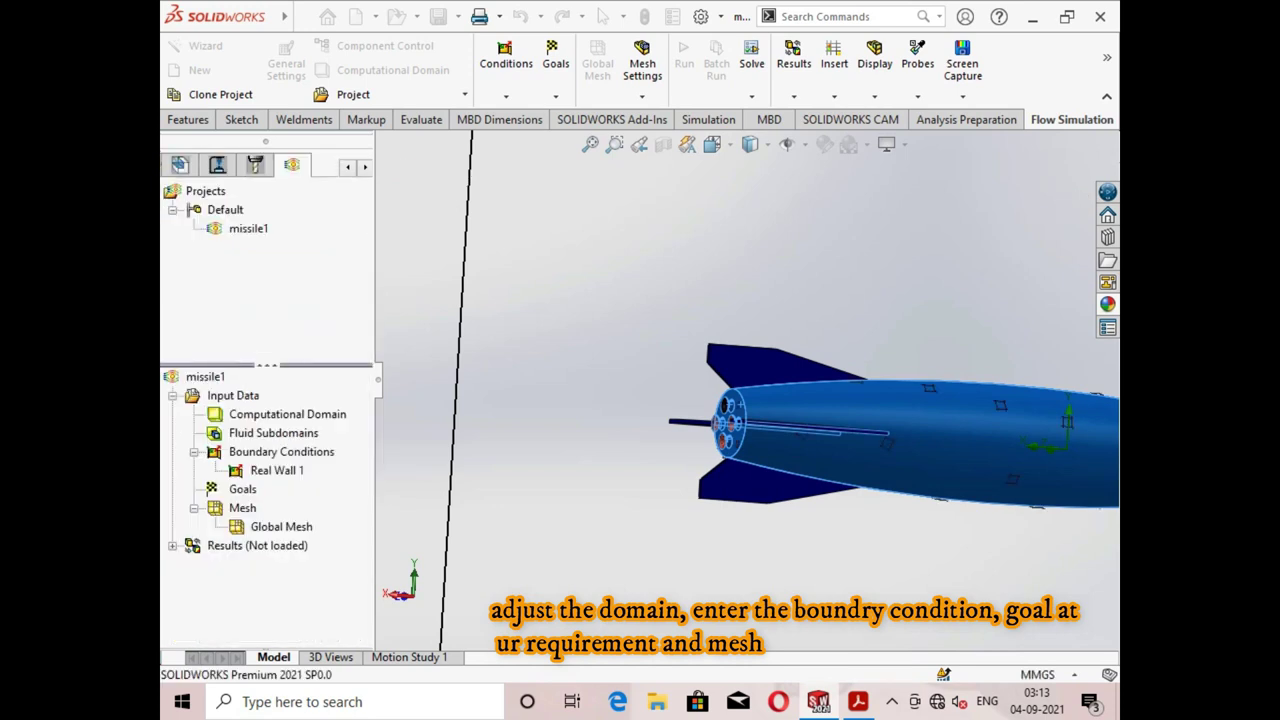
pyautogui.rightClick(245, 490)
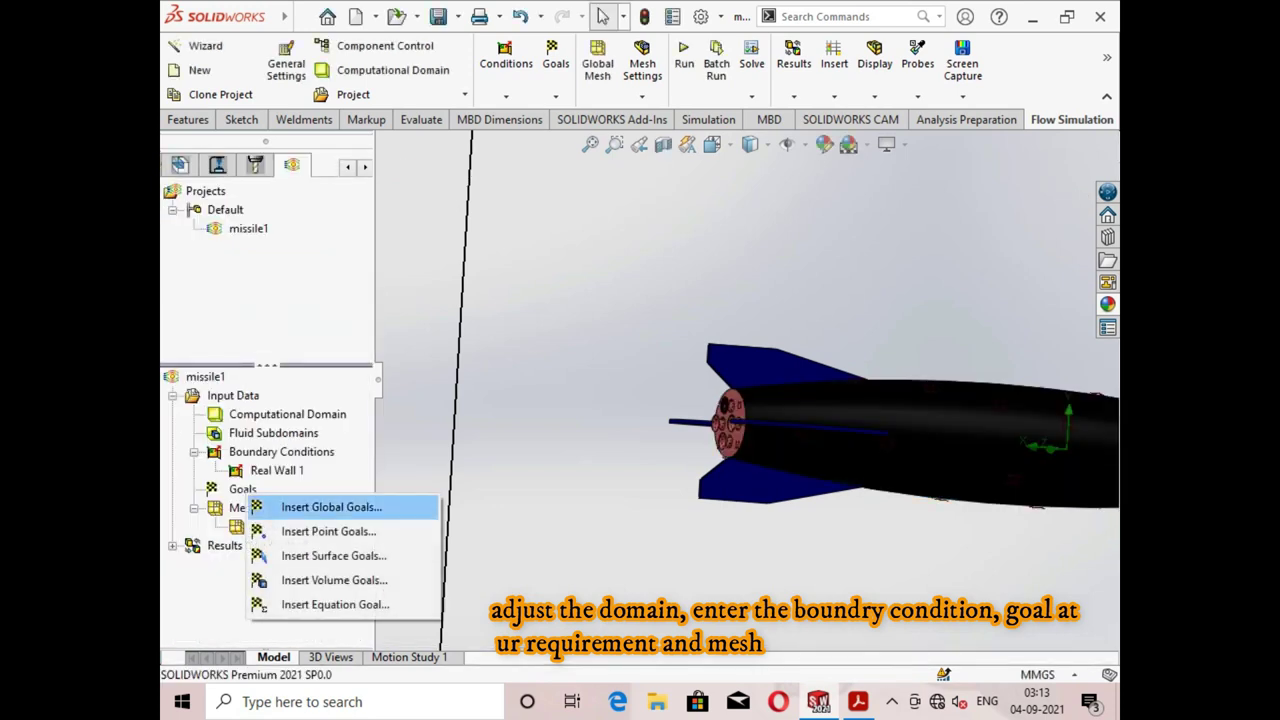
pyautogui.click(330, 507)
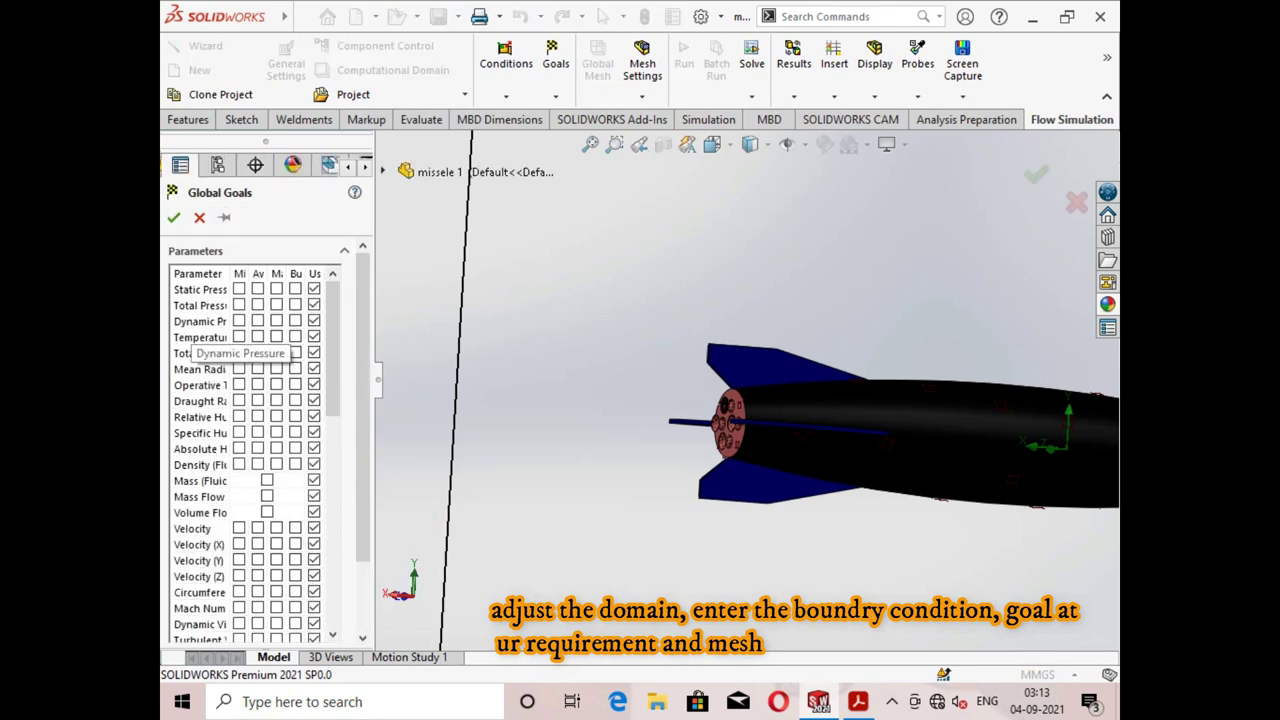
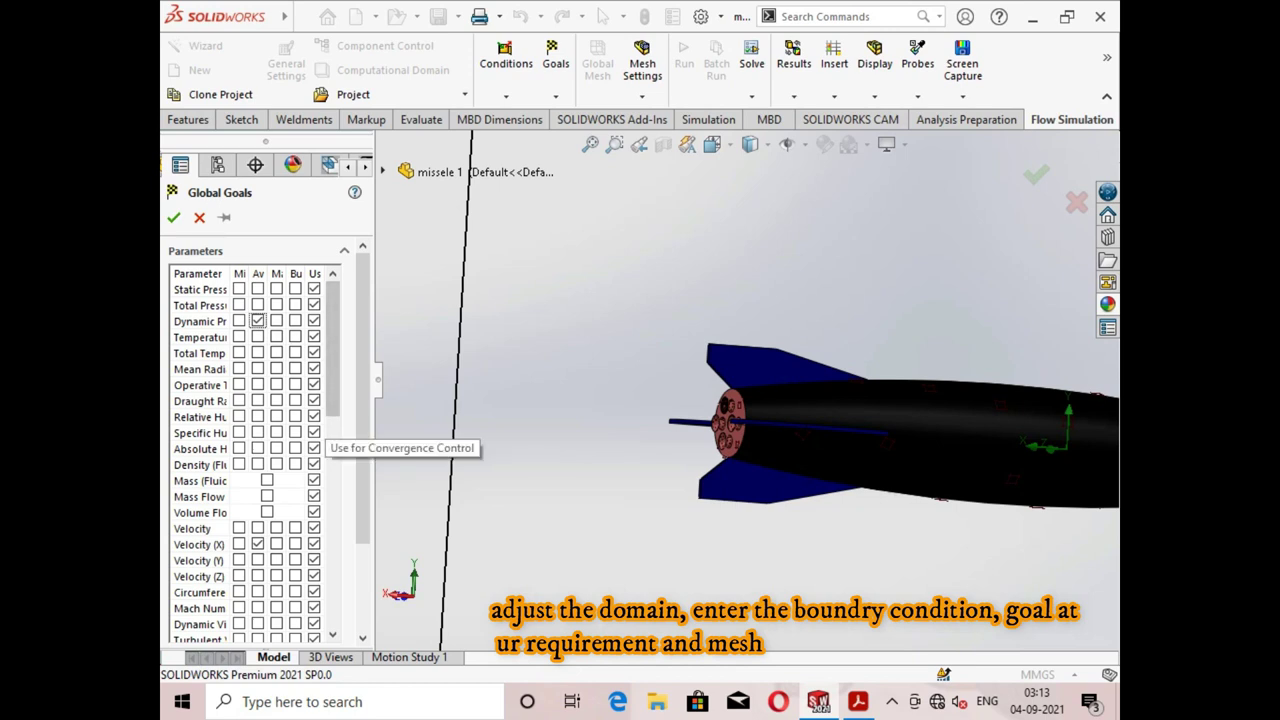
# Tick Force (X) as a global goal beside Average Dynamic Pressure and Average Velocity (X), then confirm.
pyautogui.scroll(-1, 320, 436)
pyautogui.scroll(-4, 320, 436)
pyautogui.scroll(-1, 320, 436)
pyautogui.scroll(-1, 320, 436)
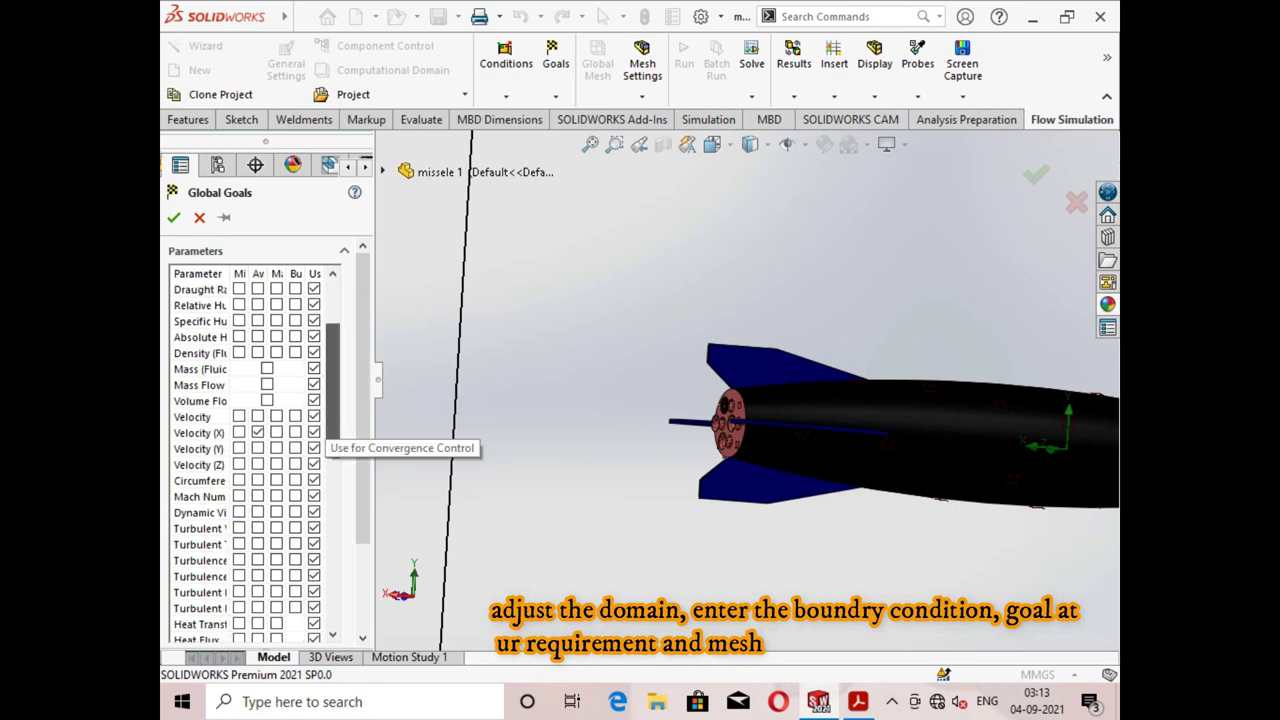
pyautogui.scroll(-1, 320, 436)
pyautogui.scroll(-4, 320, 436)
pyautogui.scroll(-4, 320, 436)
pyautogui.scroll(-5, 320, 436)
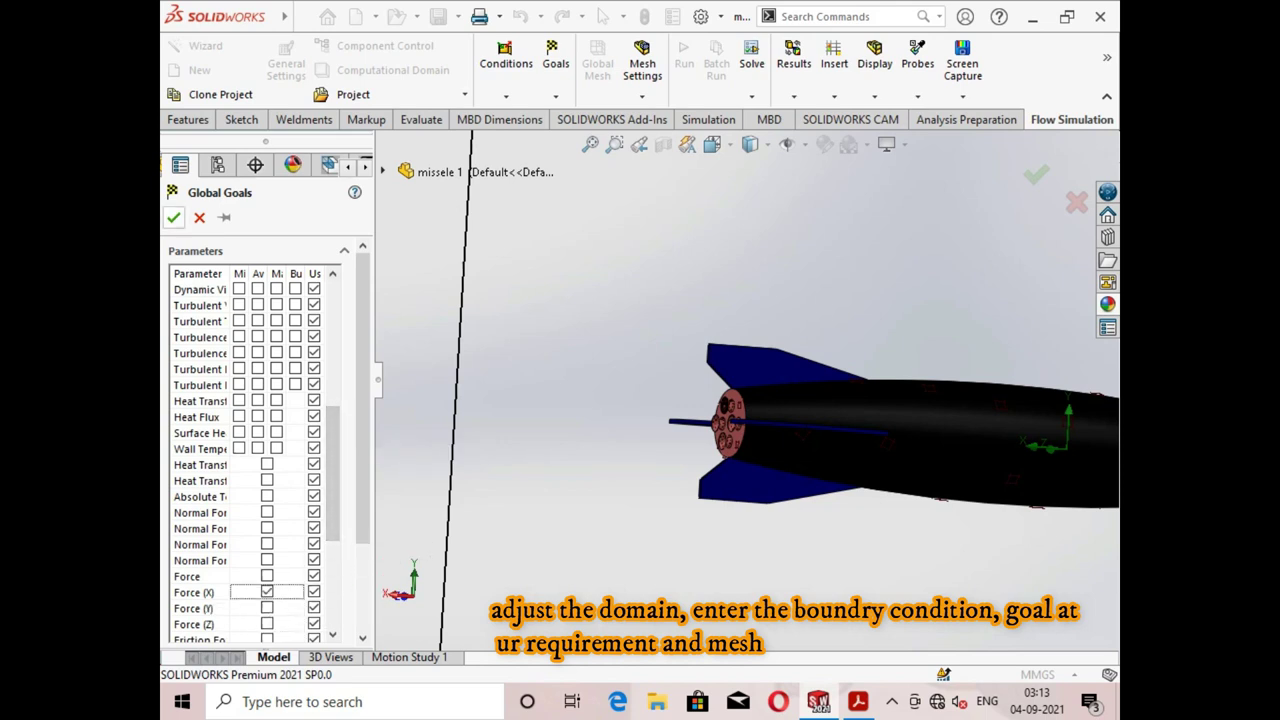
pyautogui.click(173, 217)
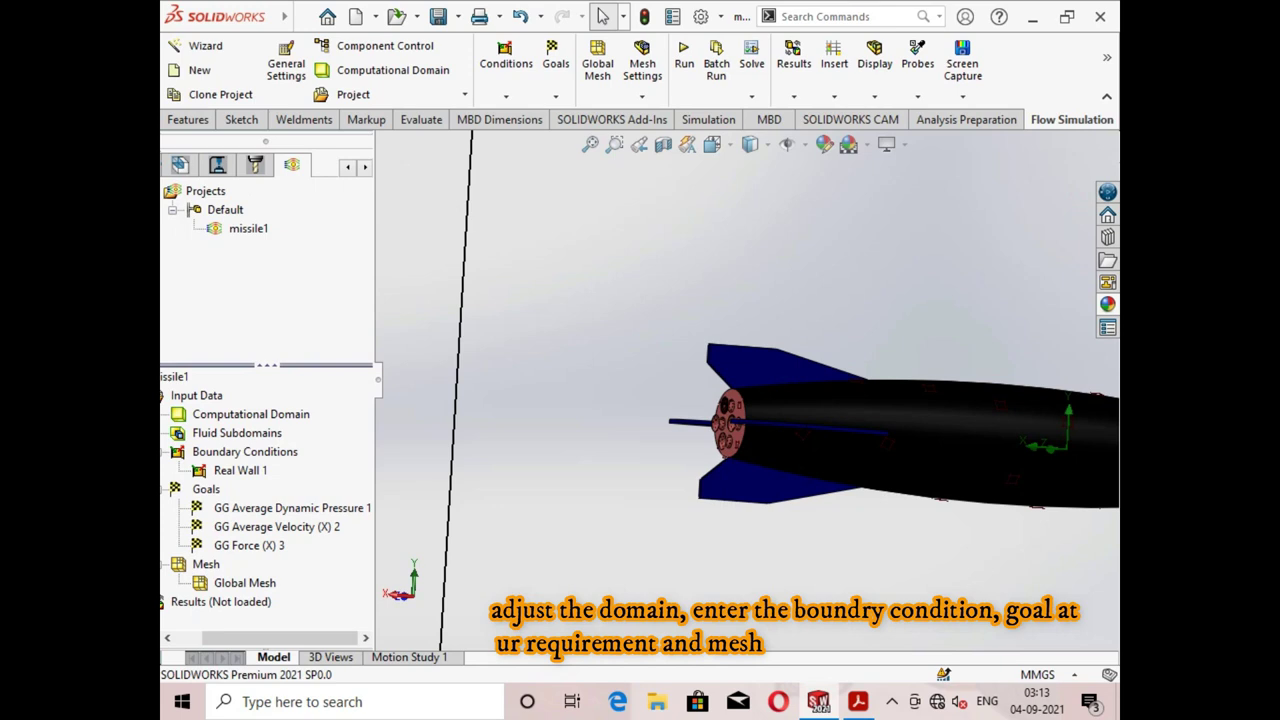
# Change the automatic global mesh's initial mesh level from 3 to 2.
pyautogui.rightClick(208, 565)
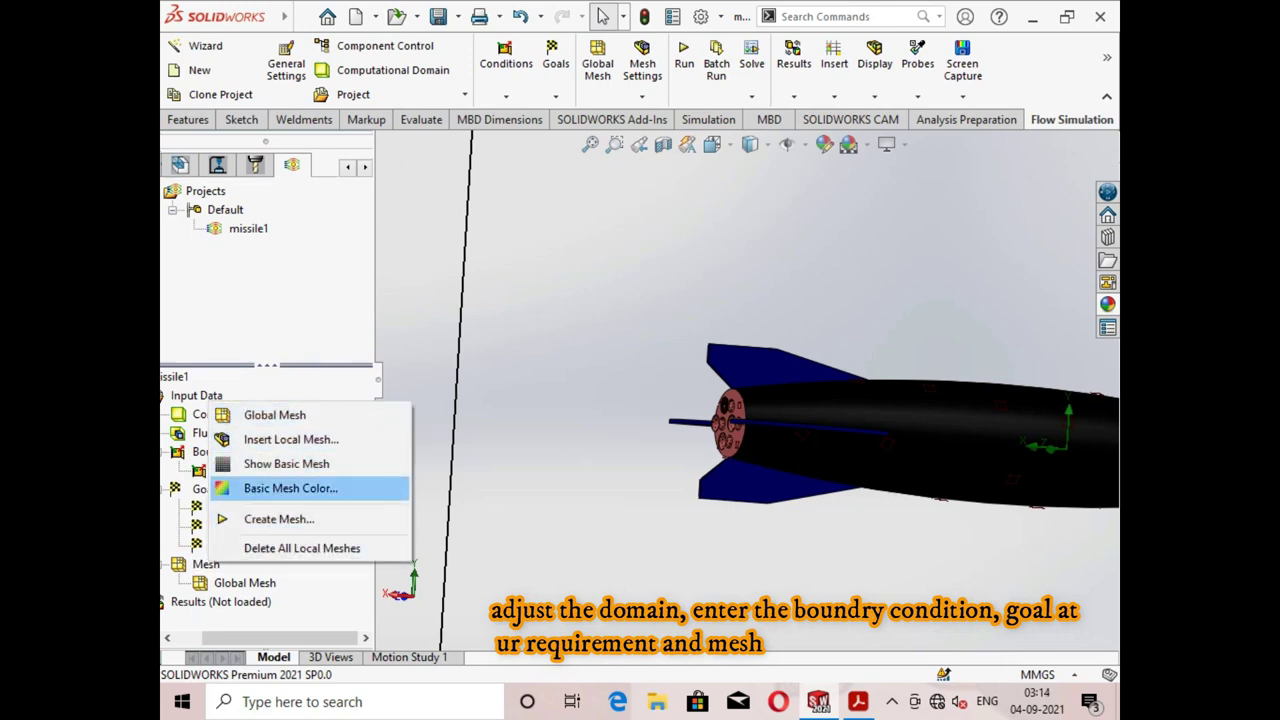
pyautogui.click(275, 414)
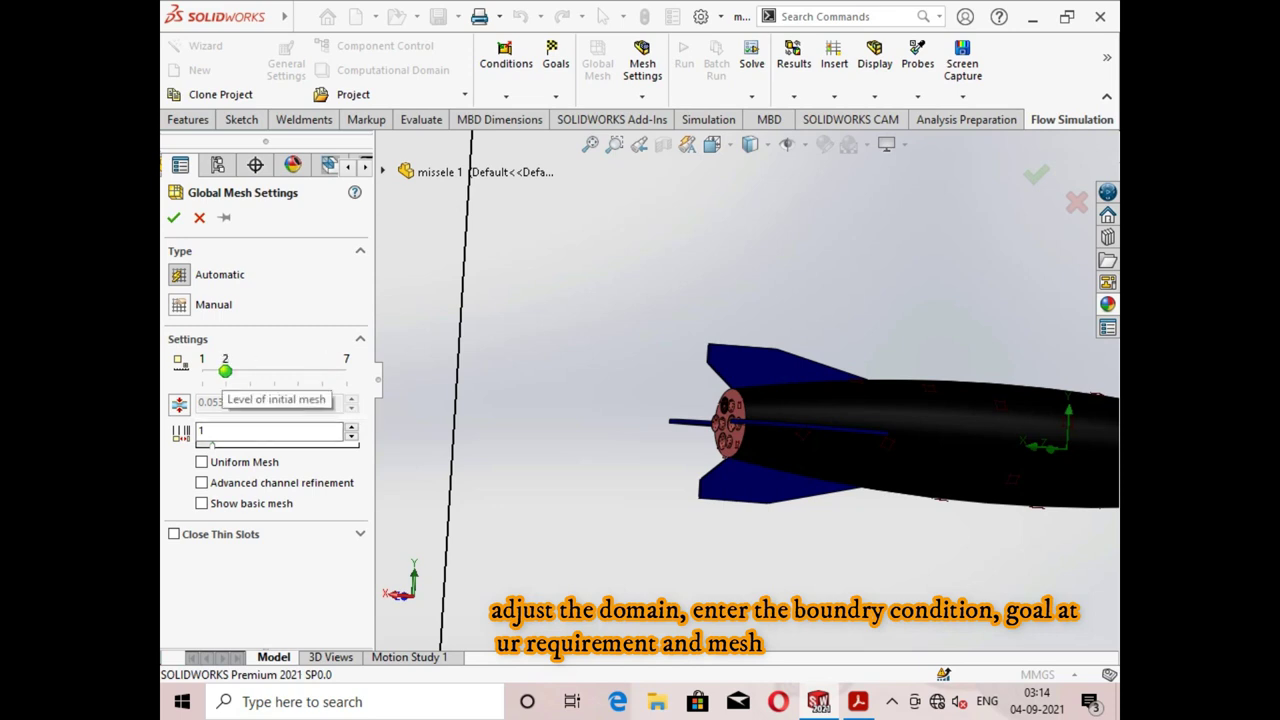
pyautogui.moveTo(202, 370)
pyautogui.mouseDown()
pyautogui.moveTo(348, 370)
pyautogui.moveTo(225, 370)
pyautogui.mouseUp()
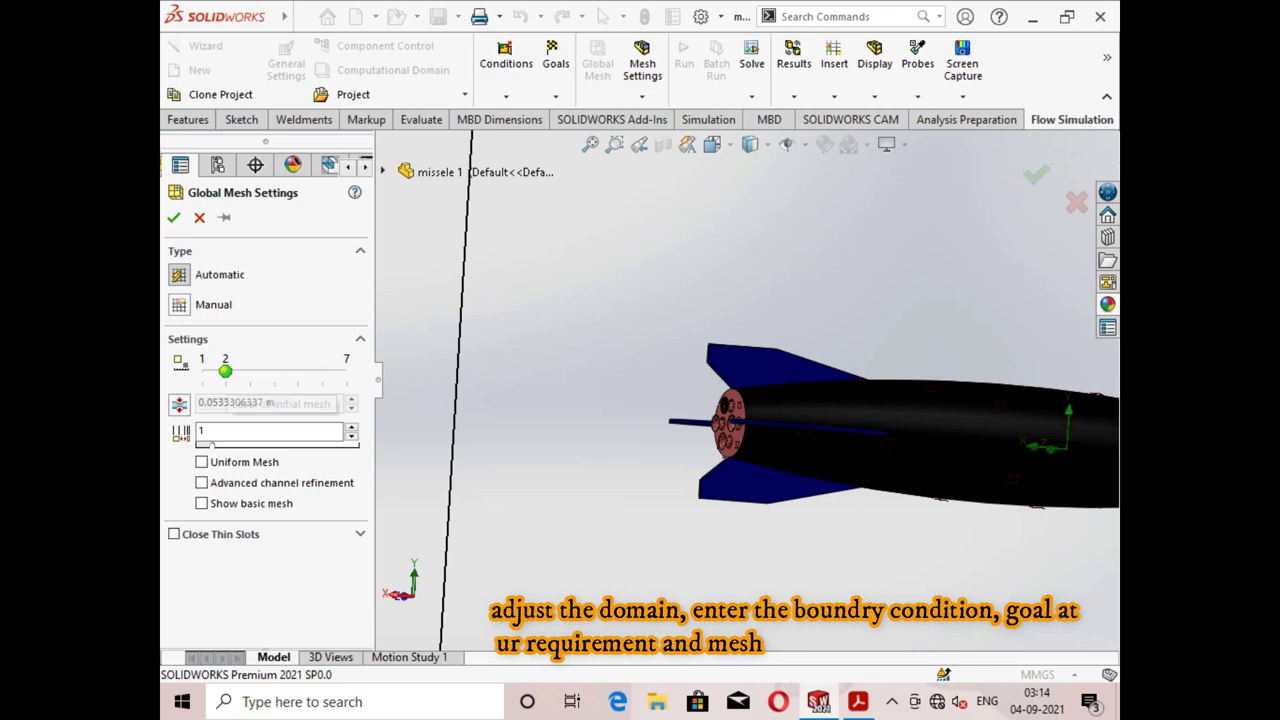
pyautogui.click(173, 217)
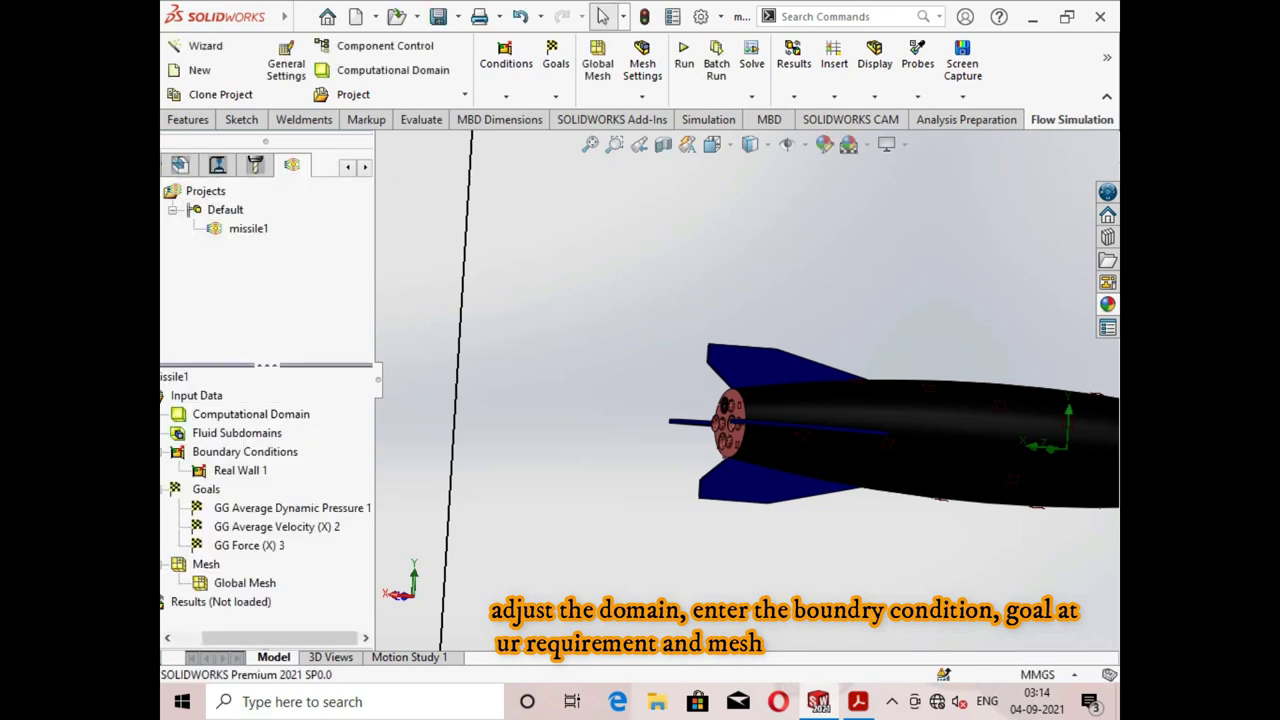
# Define a local mesh on the missile body face with a higher fluid-cell refining level, then close the panel.
pyautogui.rightClick(206, 564)
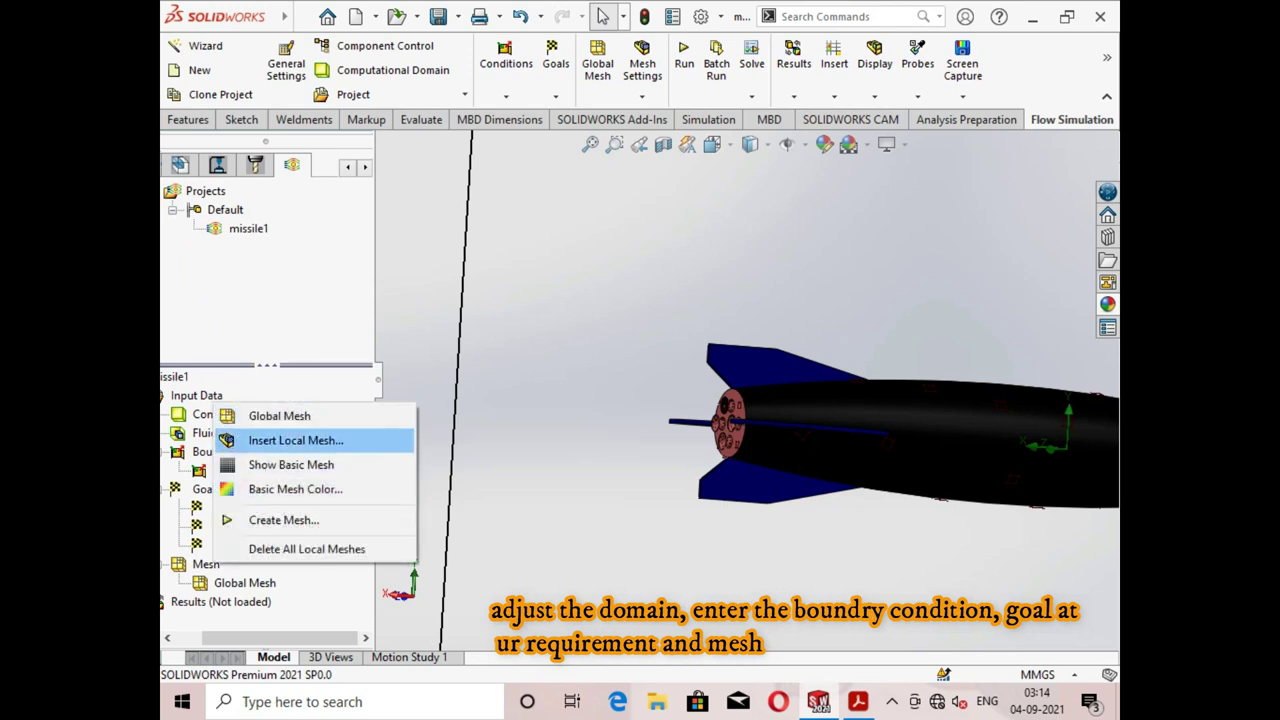
pyautogui.click(290, 440)
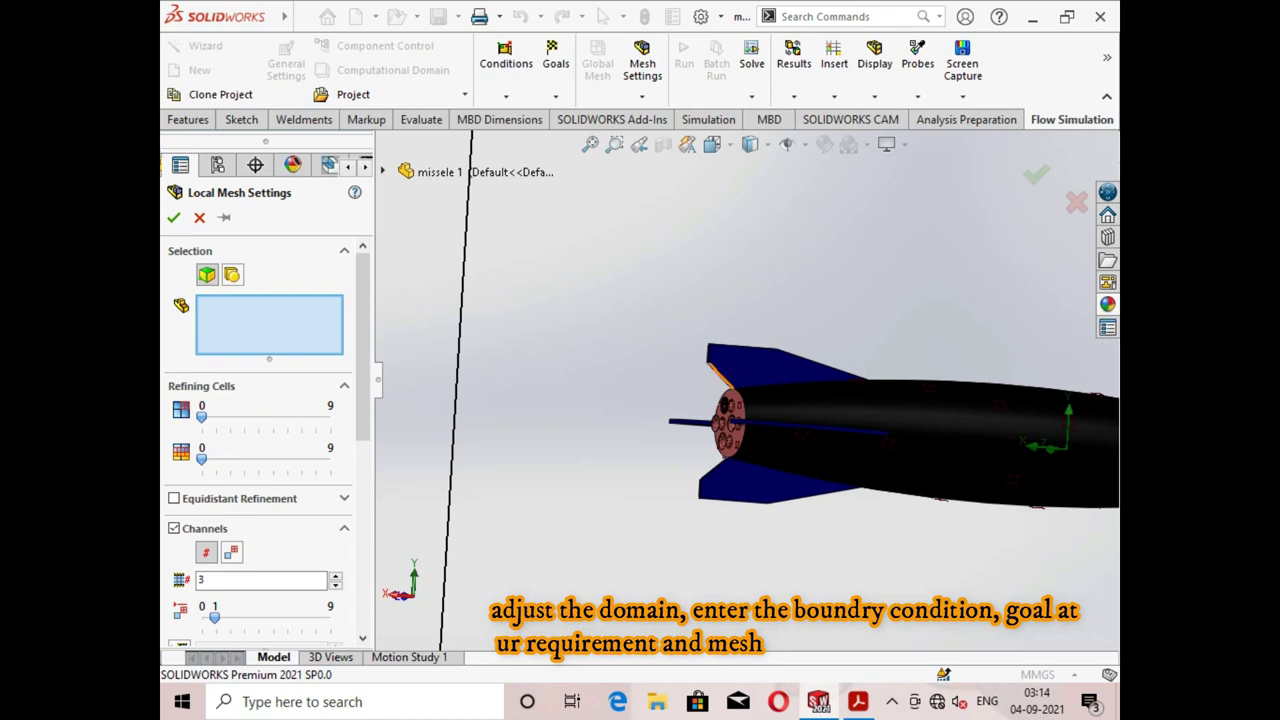
pyautogui.click(902, 416)
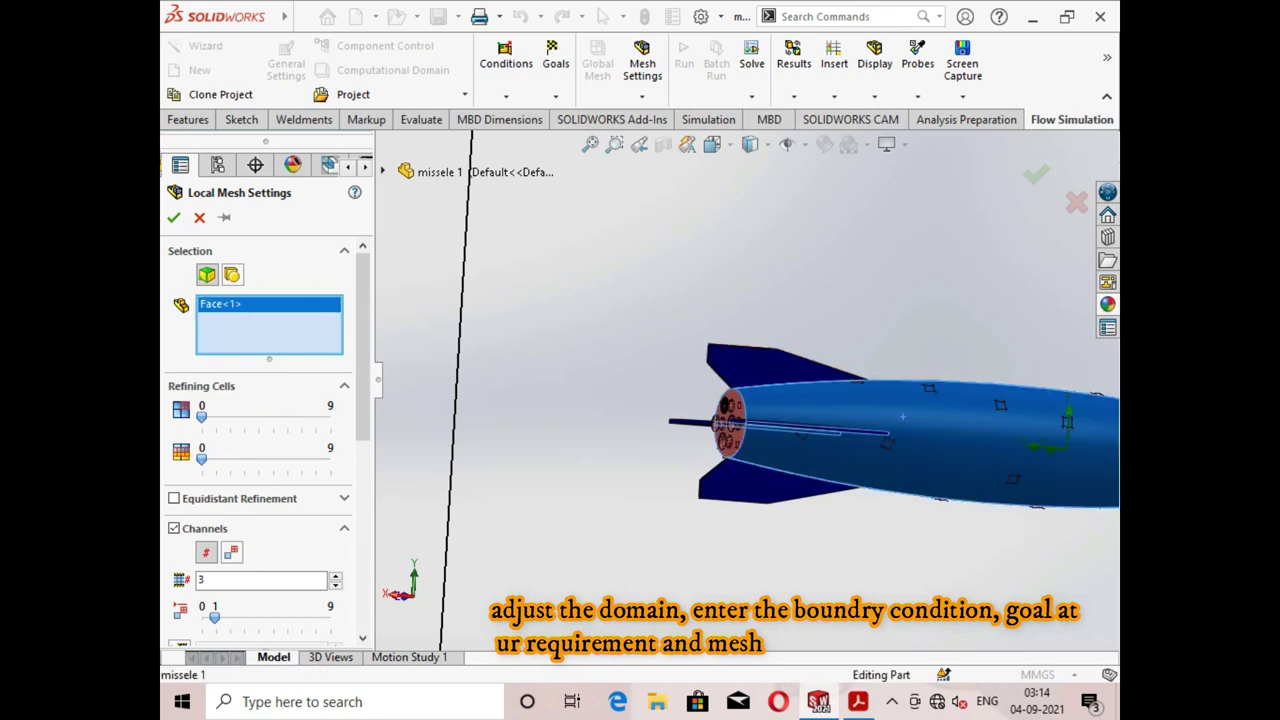
pyautogui.moveTo(201, 416); pyautogui.dragTo(243, 416)
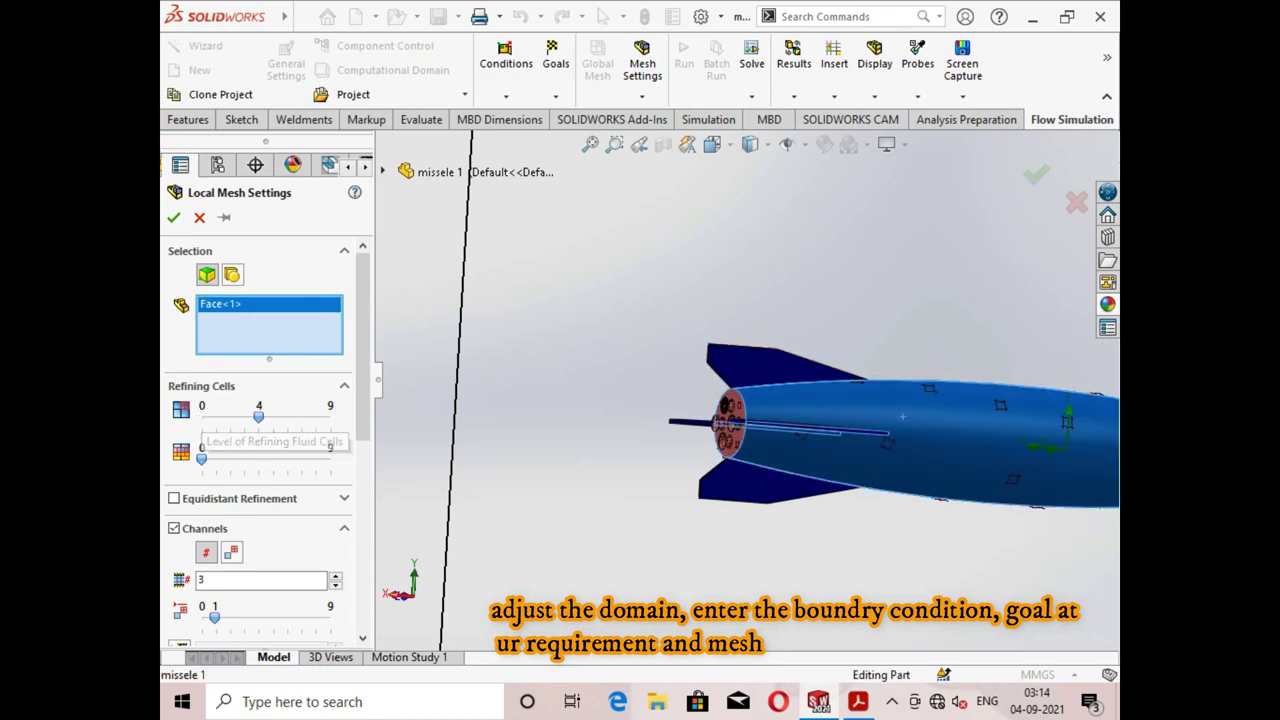
pyautogui.click(344, 385)
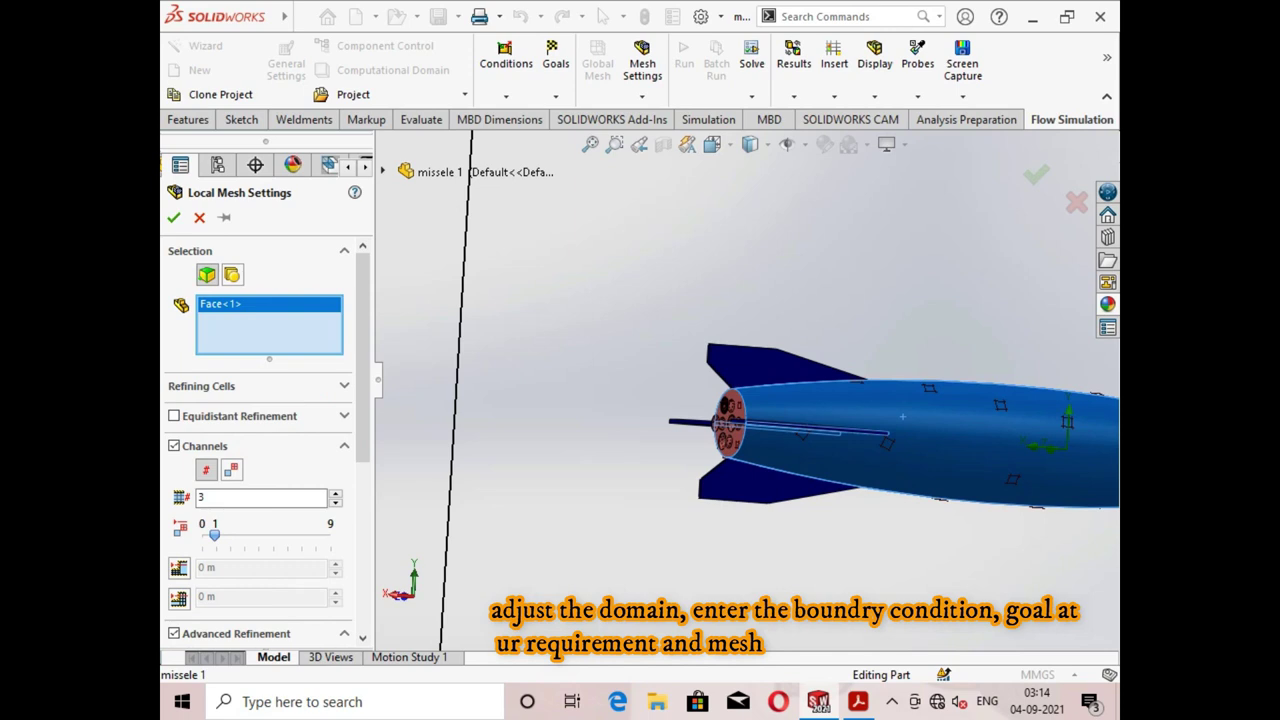
pyautogui.click(344, 385)
pyautogui.scroll(-3, 265, 430)
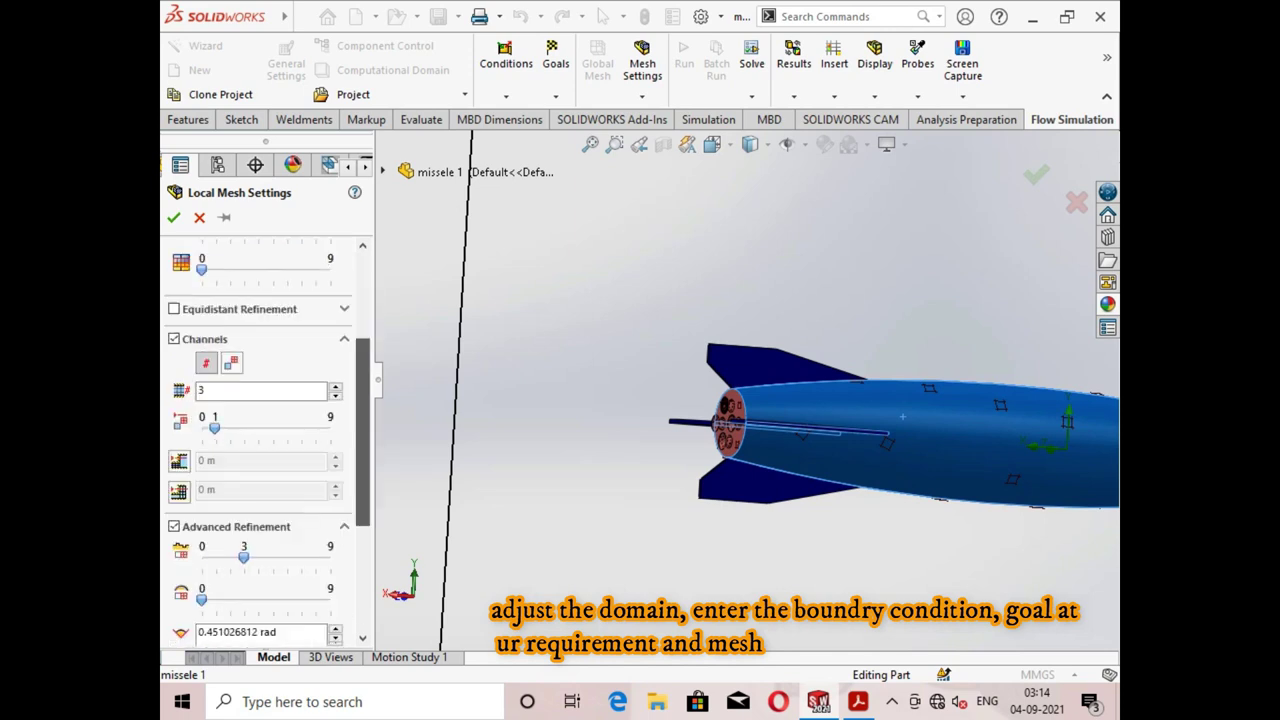
pyautogui.scroll(-2, 265, 430)
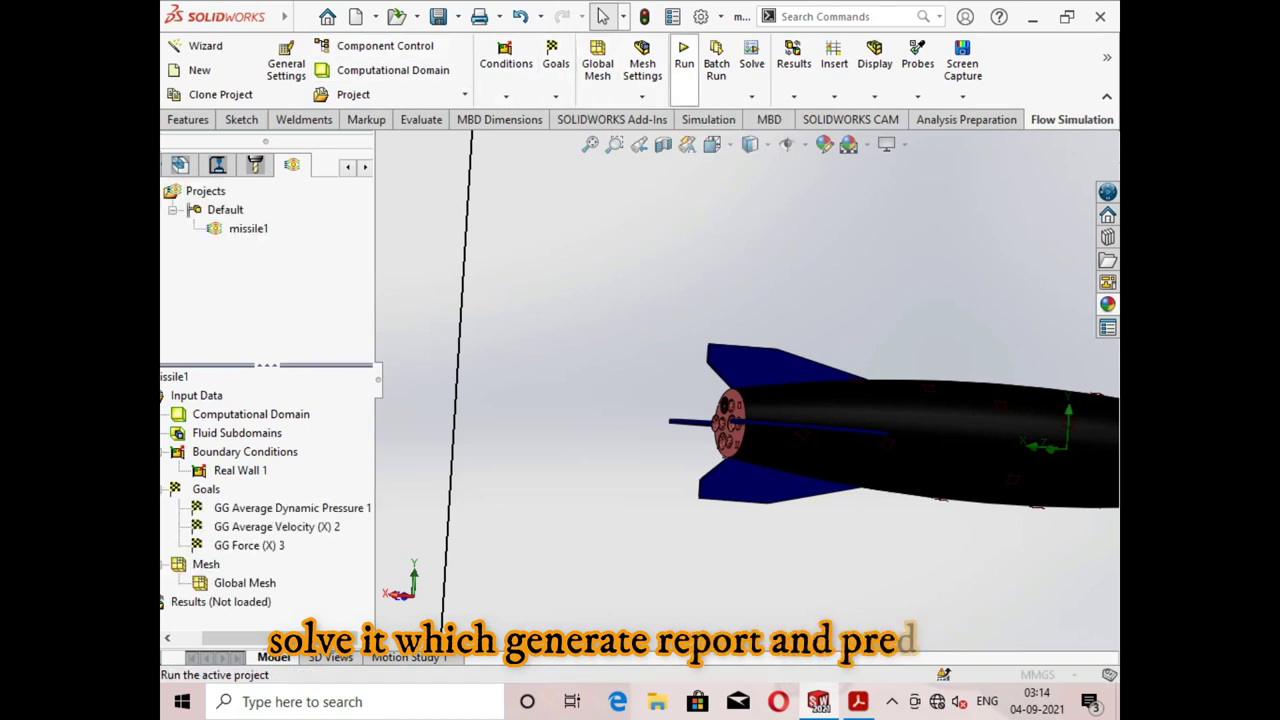
# Run the missile1 calculation and generate a report from the solver window.
pyautogui.click(684, 60)
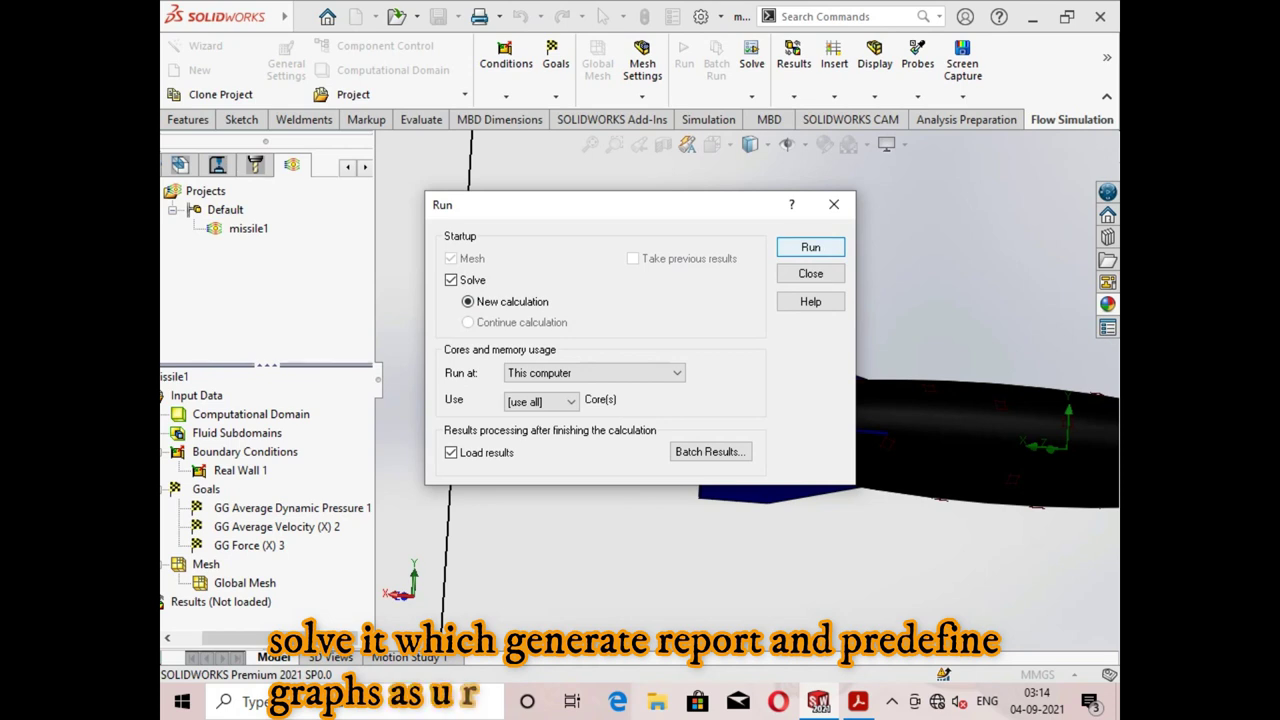
pyautogui.press('Return')
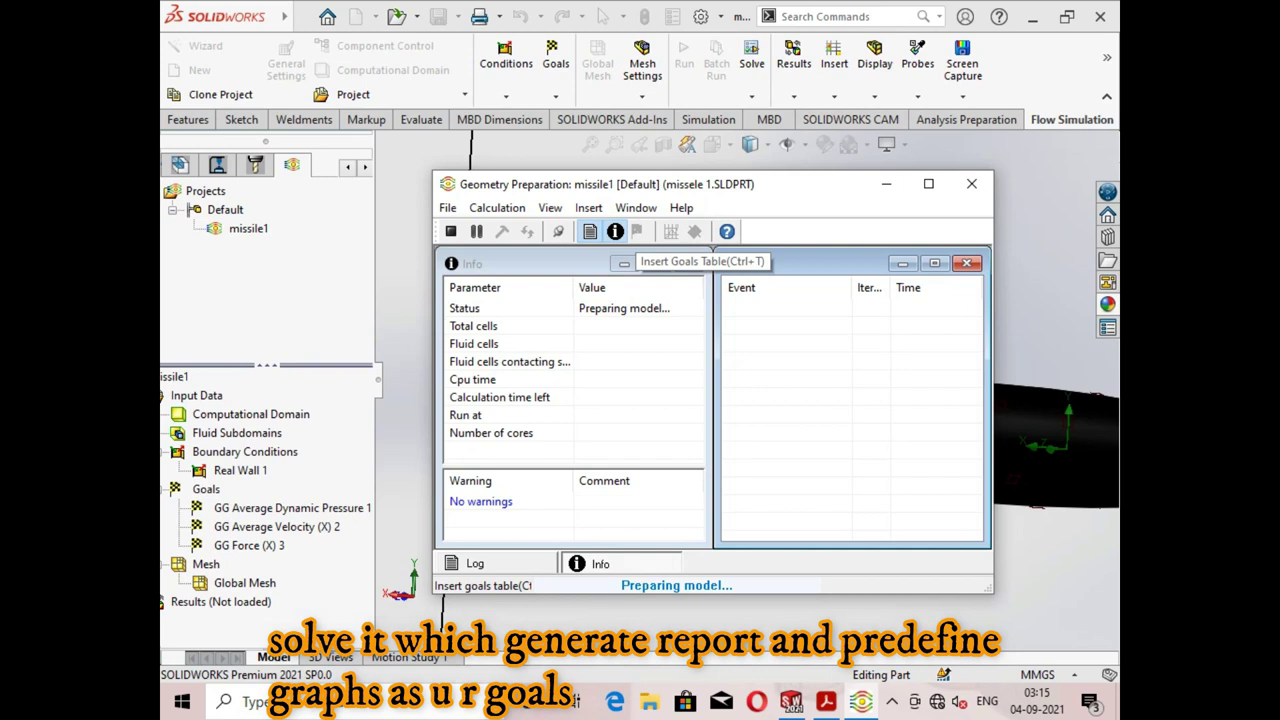
pyautogui.click(588, 207)
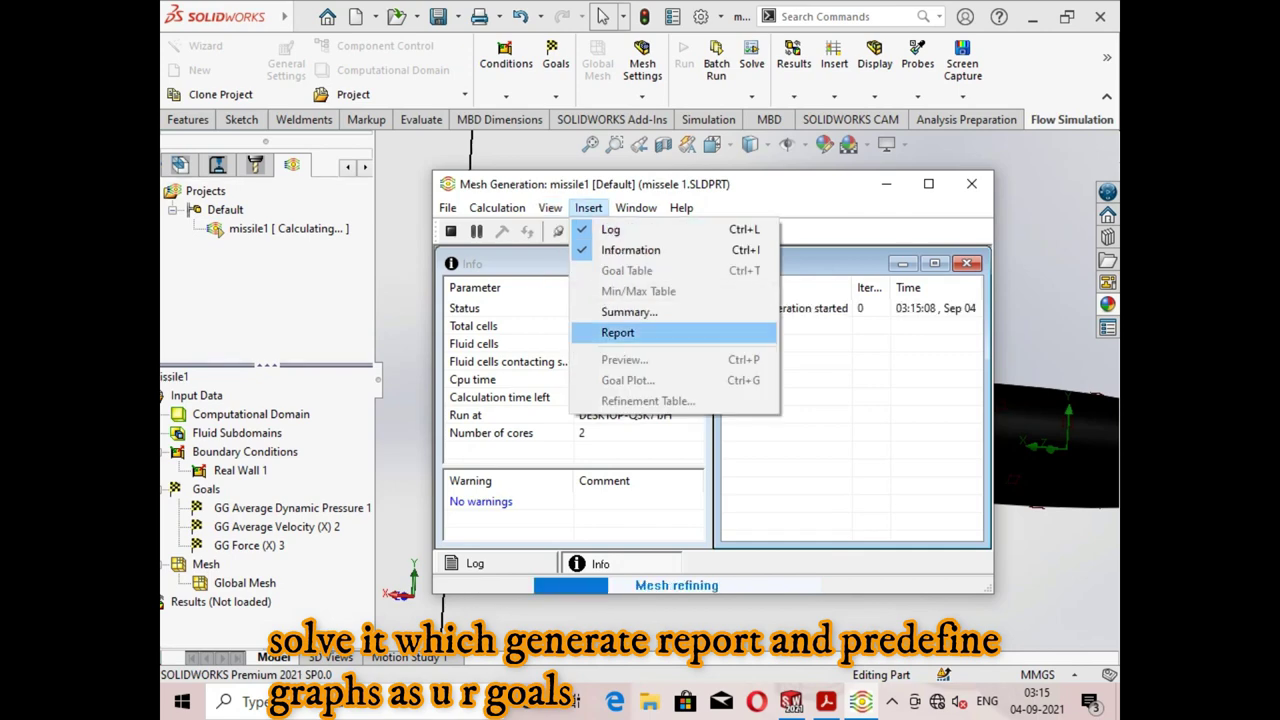
pyautogui.click(618, 332)
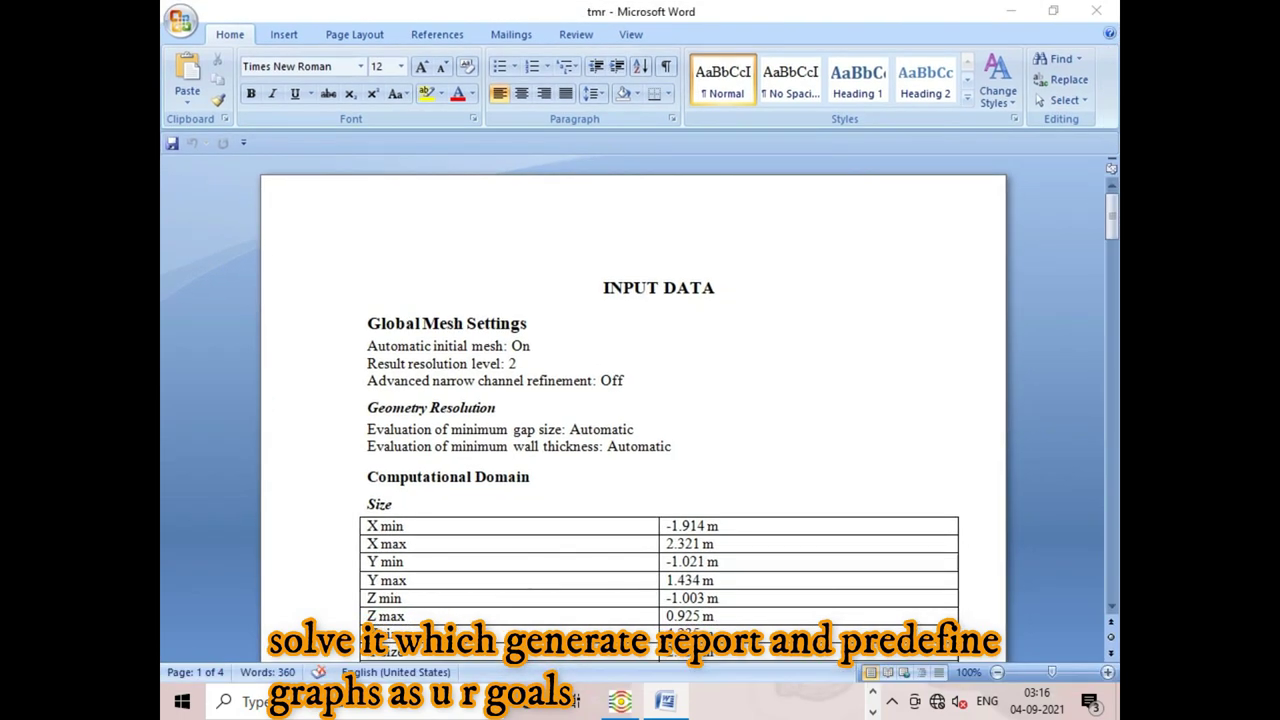
# Read through the four-page tmr report in Word, then close Word.
pyautogui.scroll(-3, 388, 643)
pyautogui.scroll(-3, 388, 643)
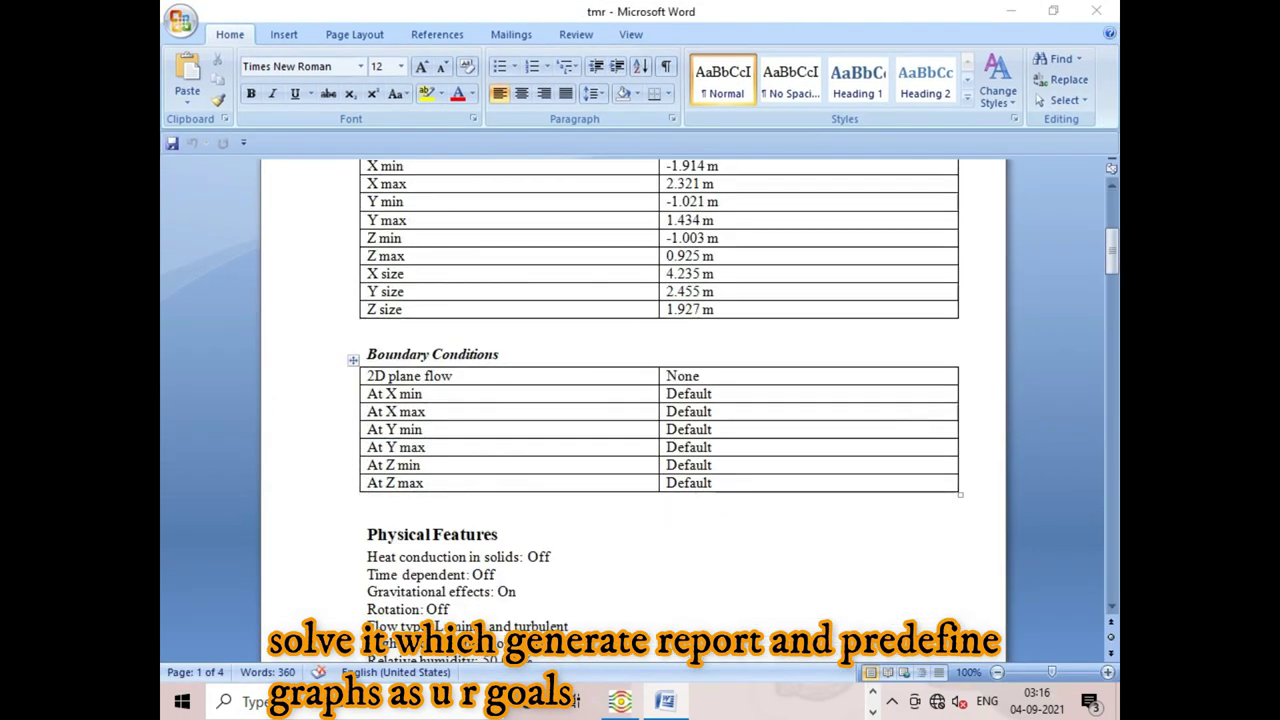
pyautogui.scroll(-3, 633, 400)
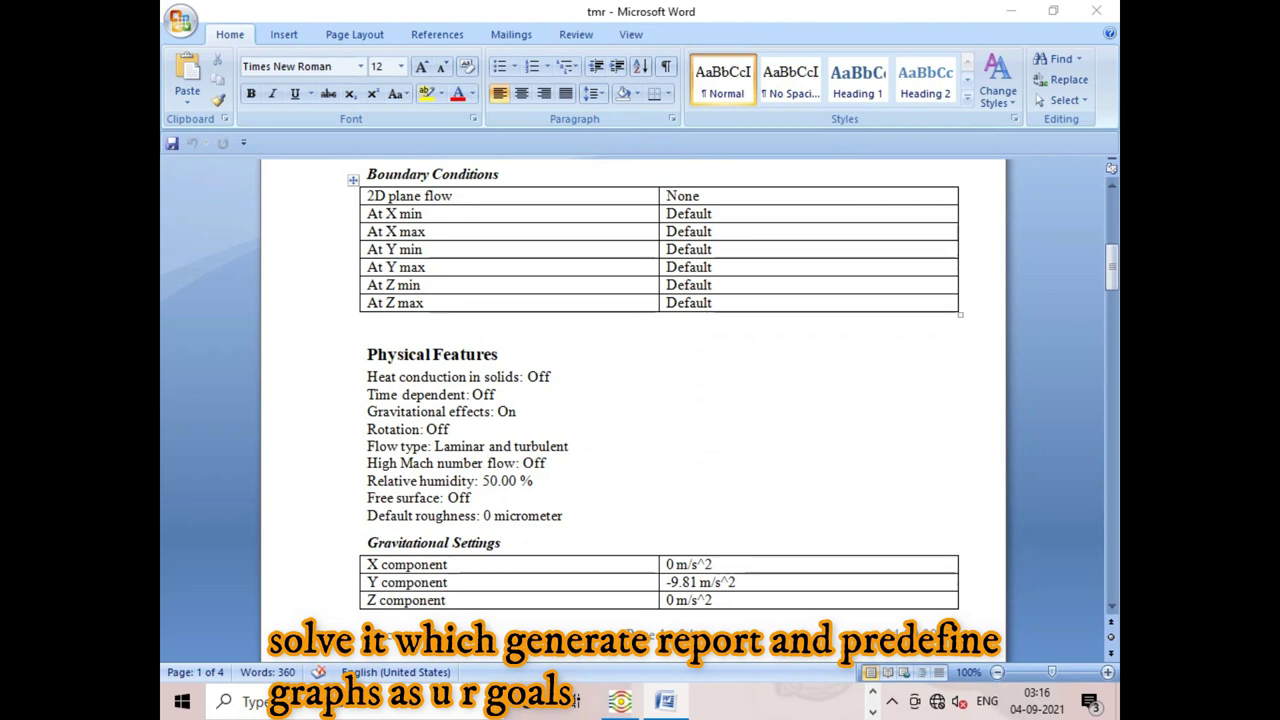
pyautogui.scroll(-3, 633, 400)
pyautogui.scroll(-2, 633, 400)
pyautogui.scroll(-3, 633, 400)
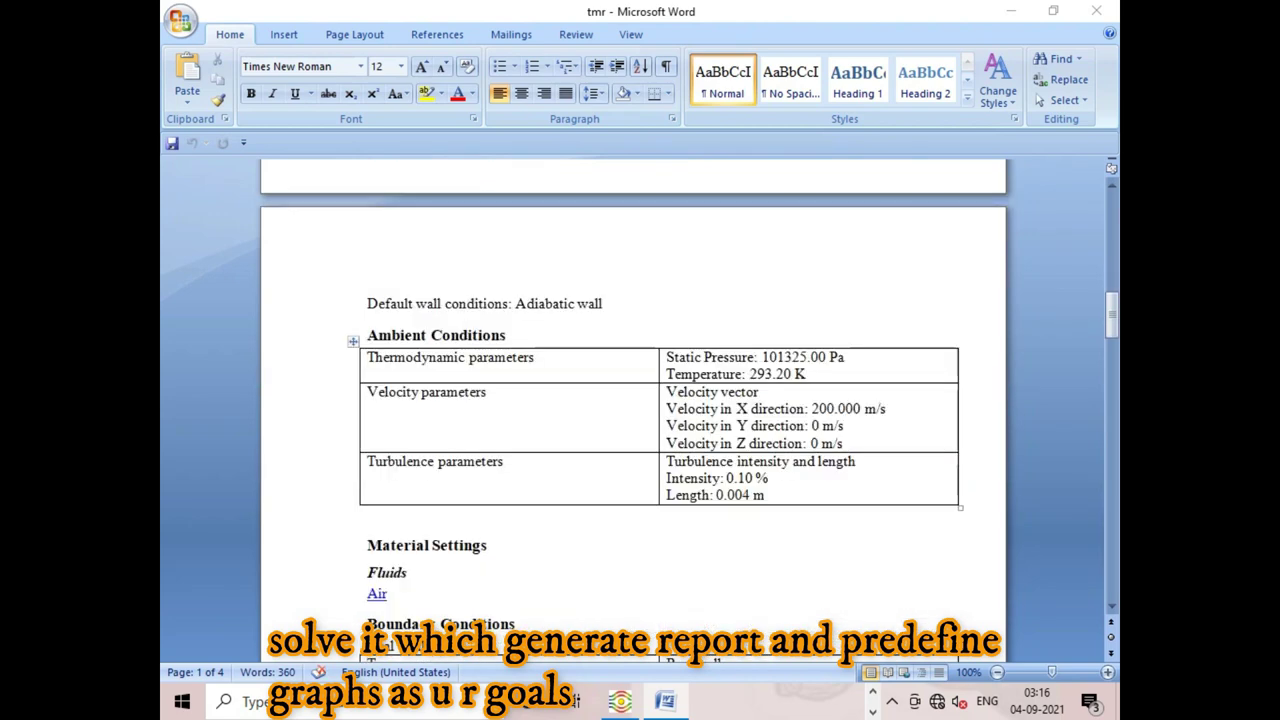
pyautogui.scroll(-3, 633, 400)
pyautogui.scroll(-4, 633, 400)
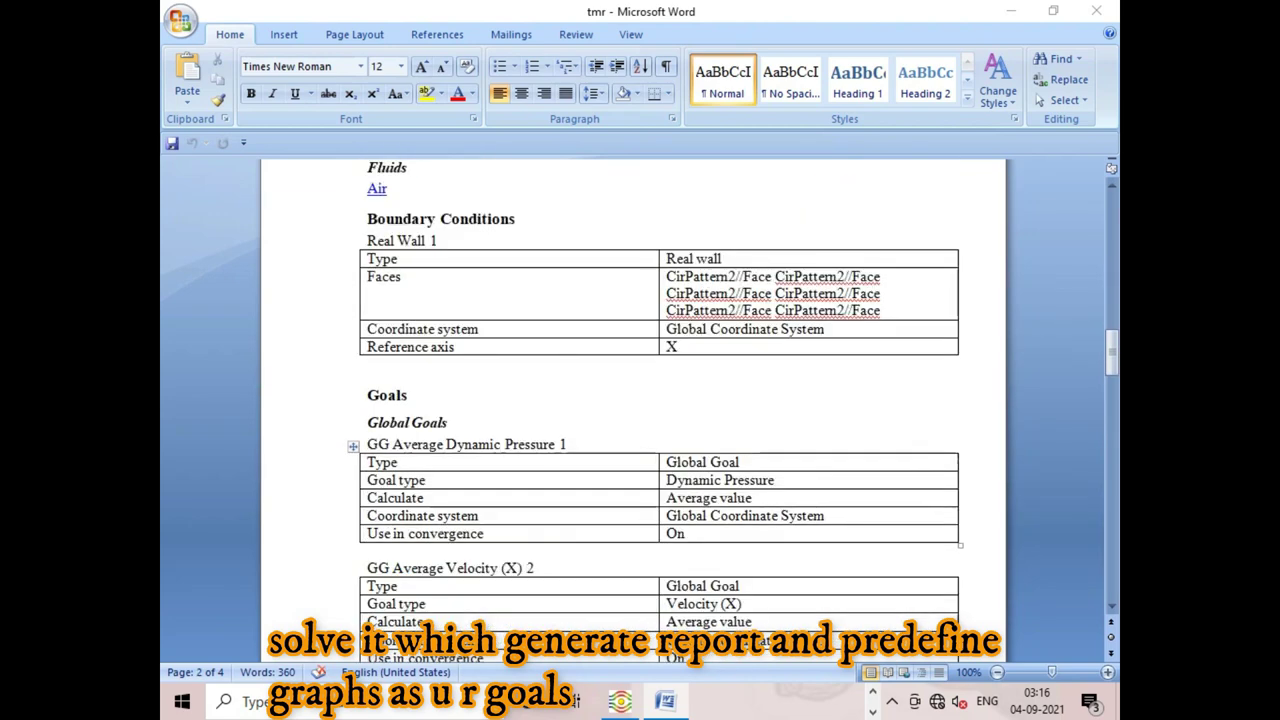
pyautogui.scroll(-3, 633, 400)
pyautogui.scroll(-1, 633, 400)
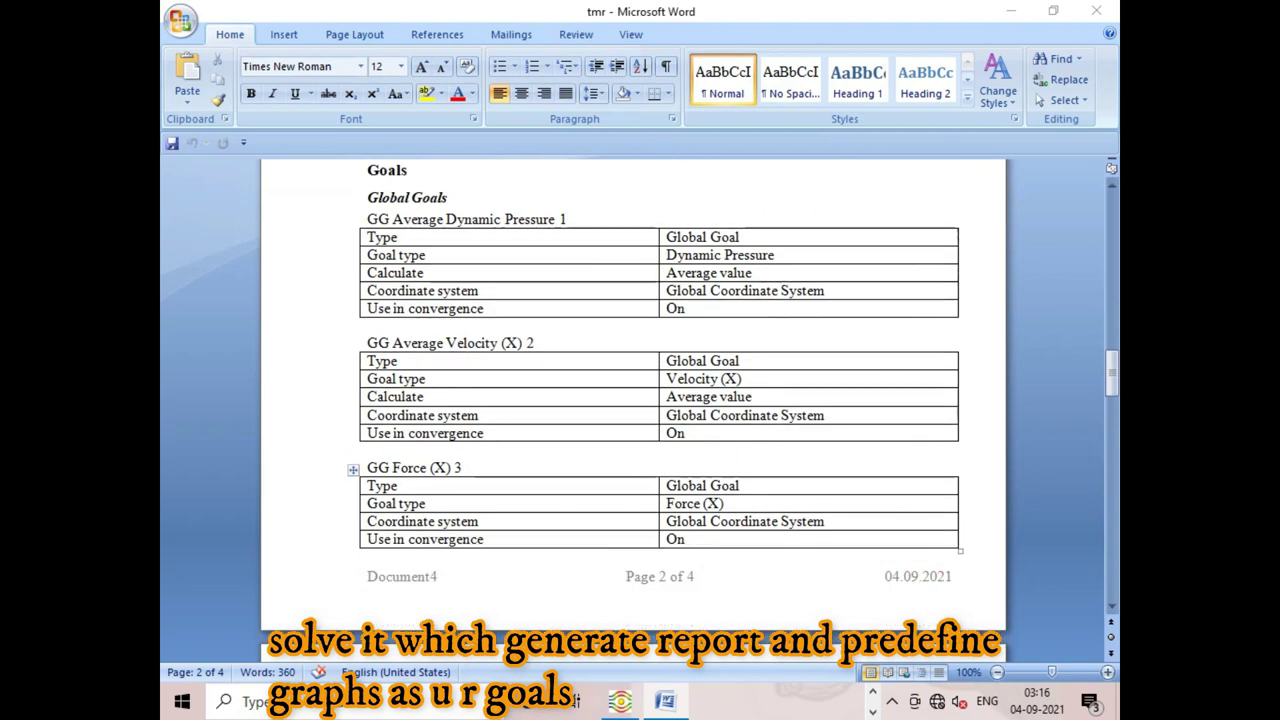
pyautogui.scroll(-7, 633, 400)
pyautogui.scroll(-3, 633, 400)
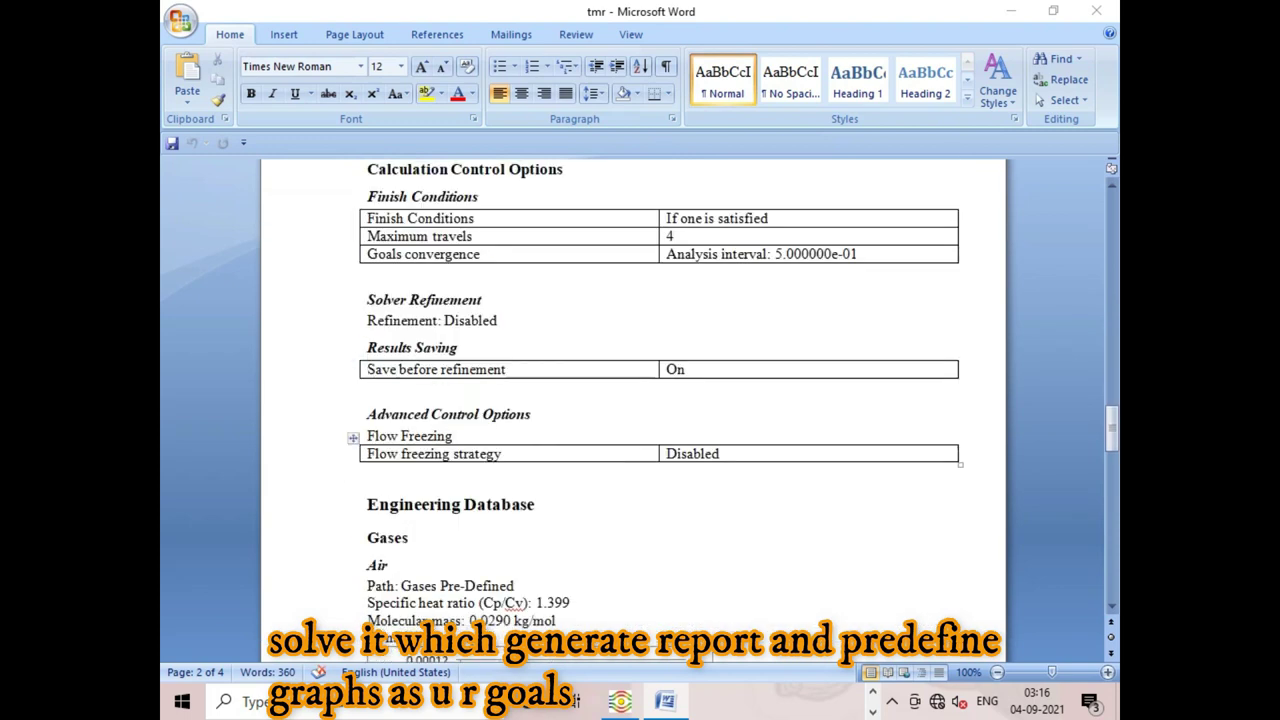
pyautogui.scroll(-3, 633, 400)
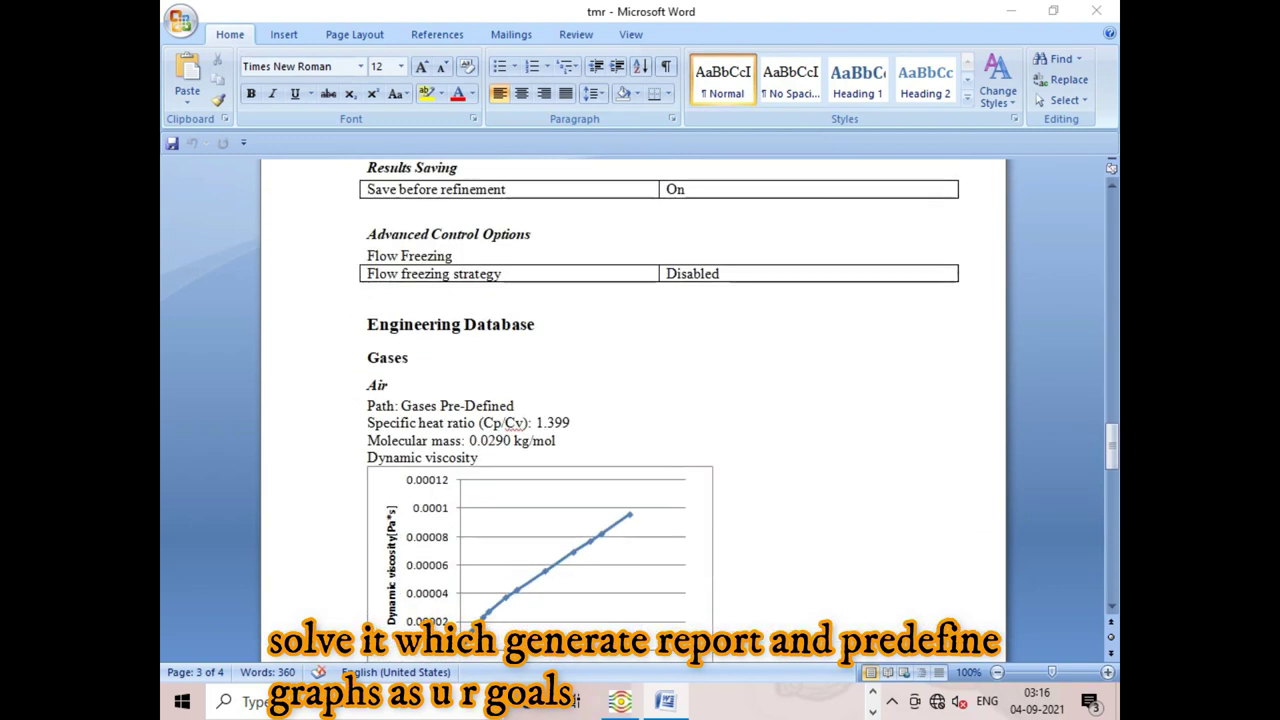
pyautogui.scroll(-2, 633, 400)
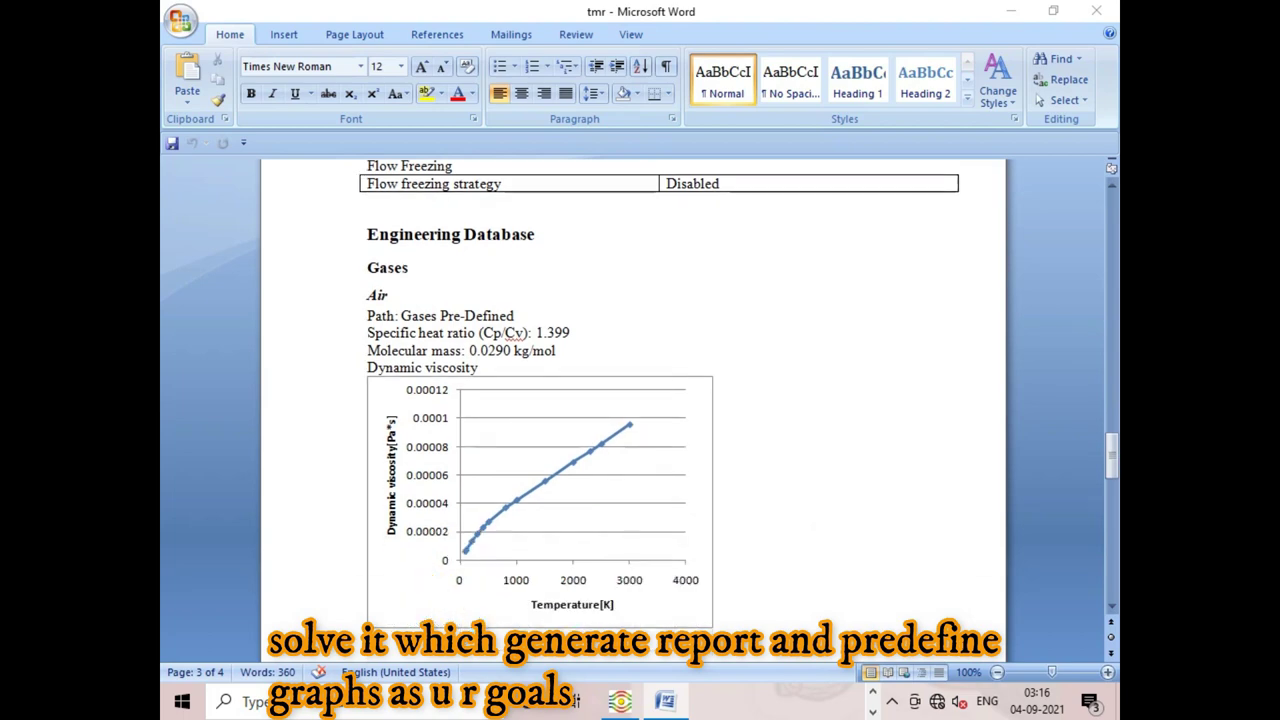
pyautogui.scroll(-4, 633, 400)
pyautogui.scroll(-4, 633, 400)
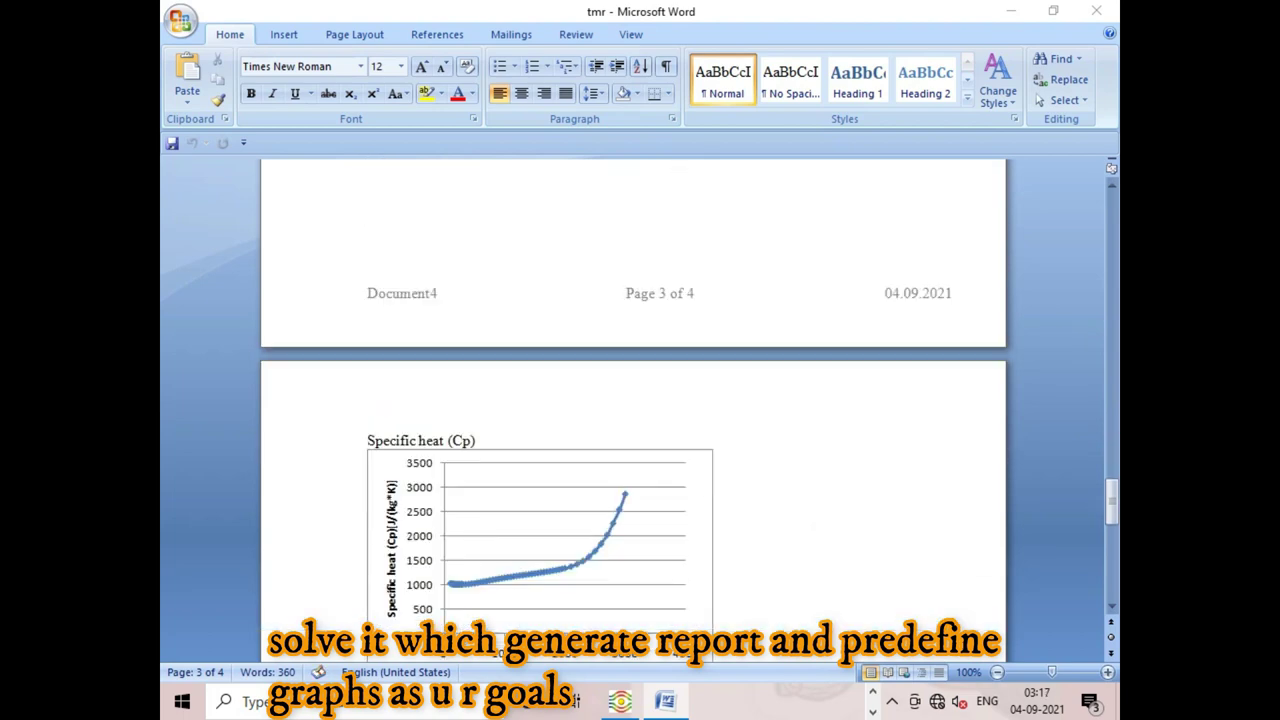
pyautogui.scroll(-4, 633, 400)
pyautogui.scroll(-4, 633, 400)
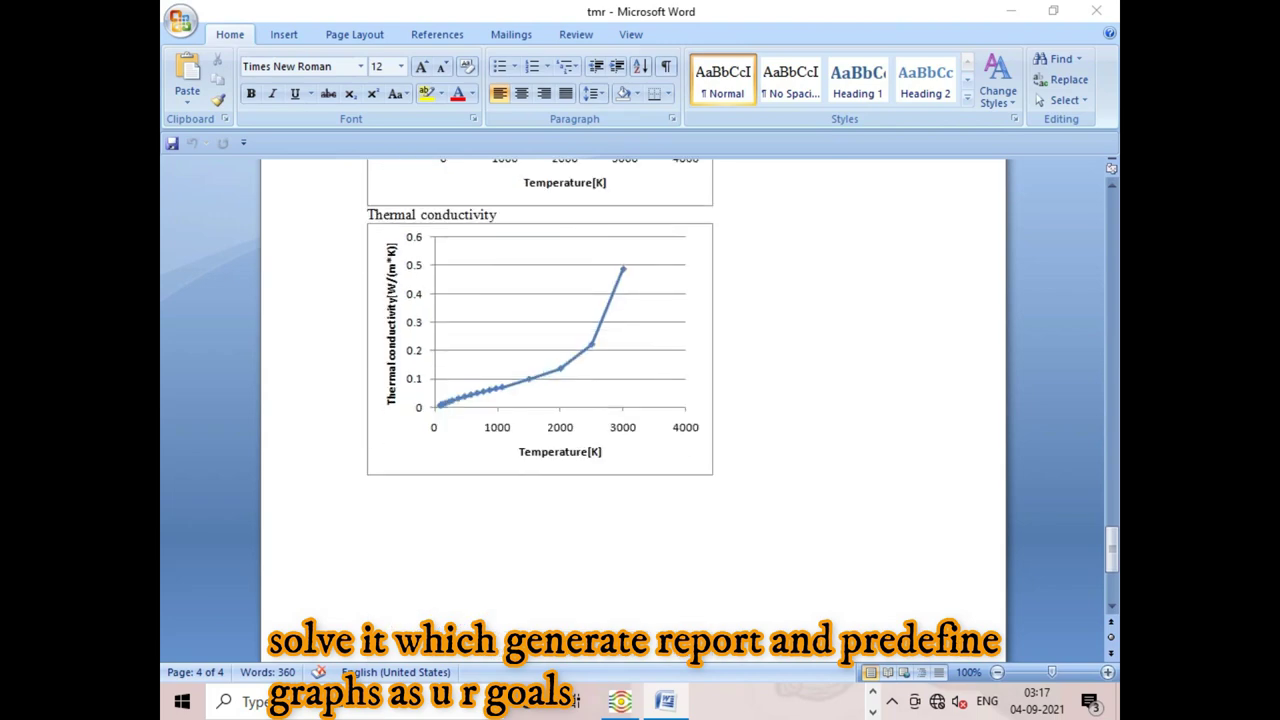
pyautogui.scroll(-4, 633, 400)
pyautogui.scroll(4, 633, 400)
pyautogui.scroll(5, 633, 400)
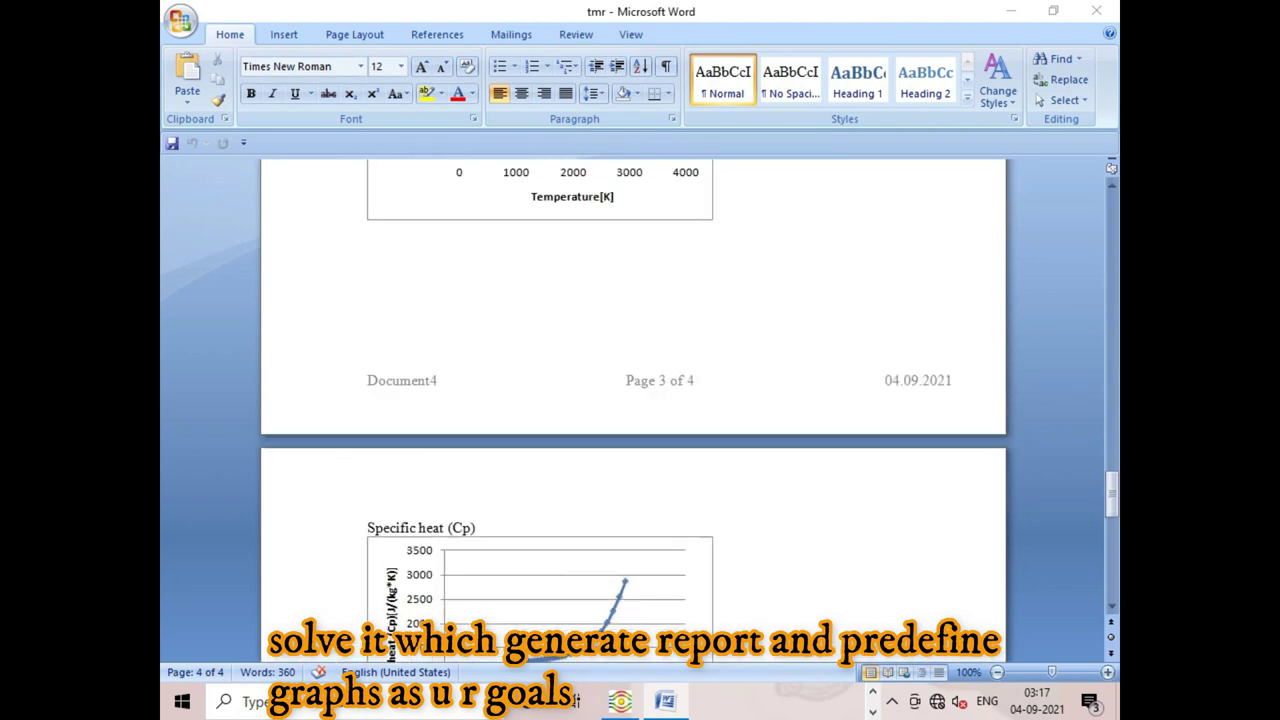
pyautogui.scroll(5, 633, 400)
pyautogui.scroll(5, 633, 400)
pyautogui.scroll(5, 633, 400)
pyautogui.scroll(5, 633, 400)
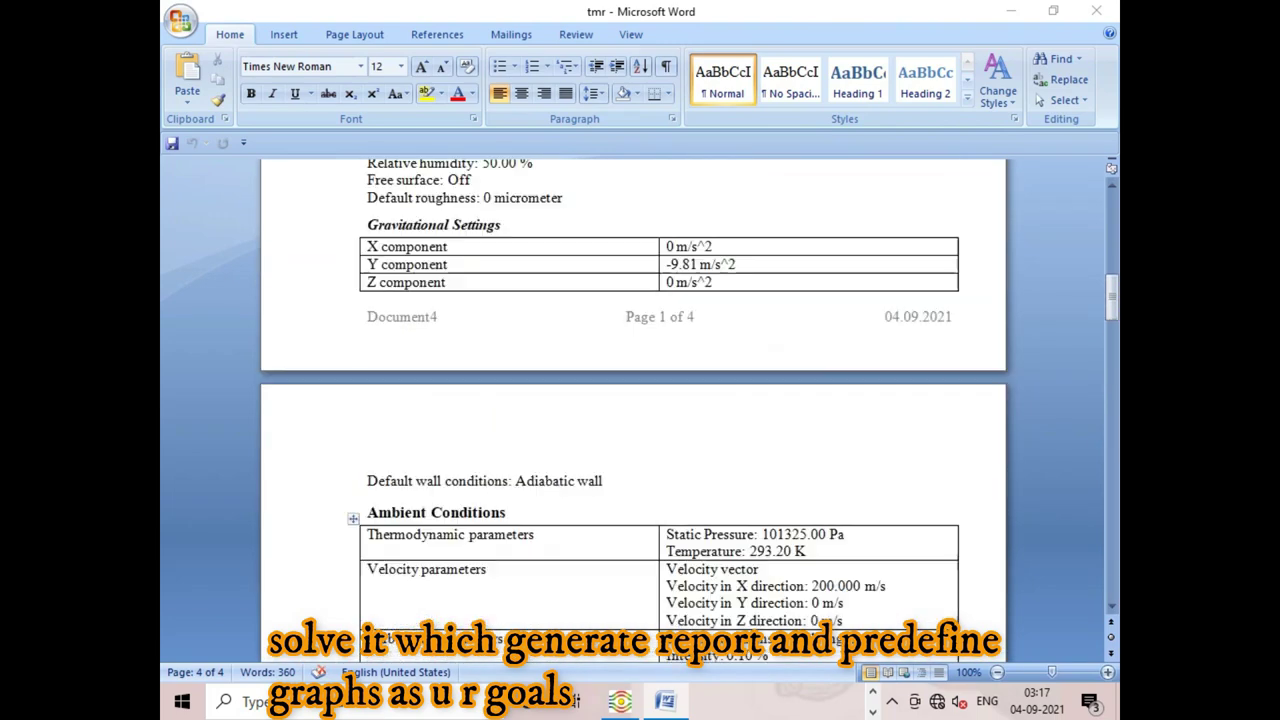
pyautogui.scroll(5, 633, 400)
pyautogui.scroll(5, 633, 400)
pyautogui.scroll(3, 633, 400)
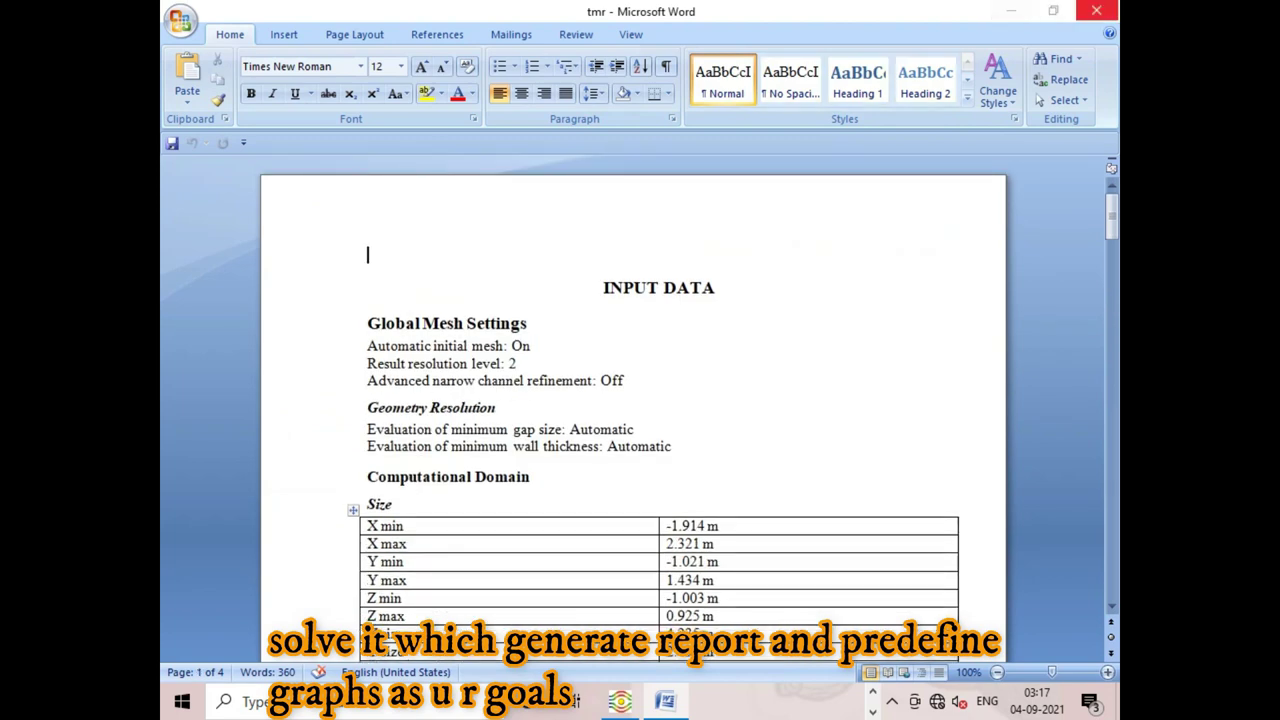
pyautogui.click(1097, 10)
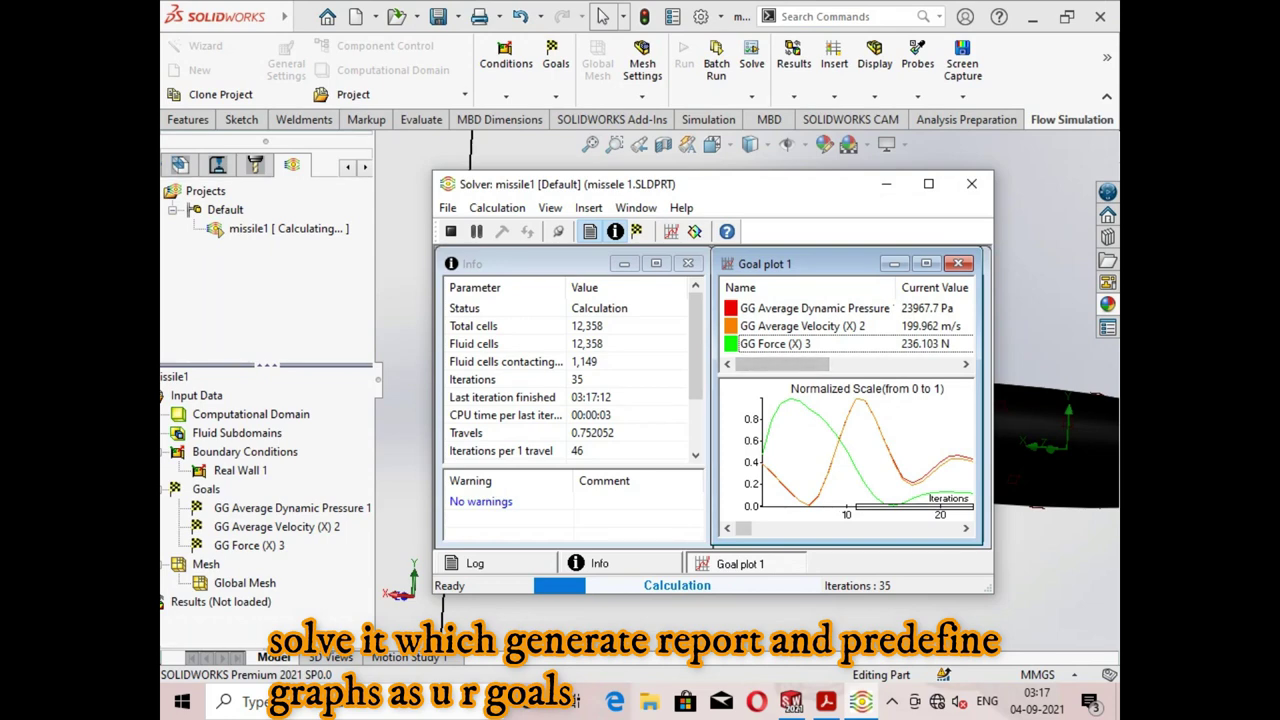
# Check the goals list, the solver log and the insert options while the solve runs.
pyautogui.click(636, 231)
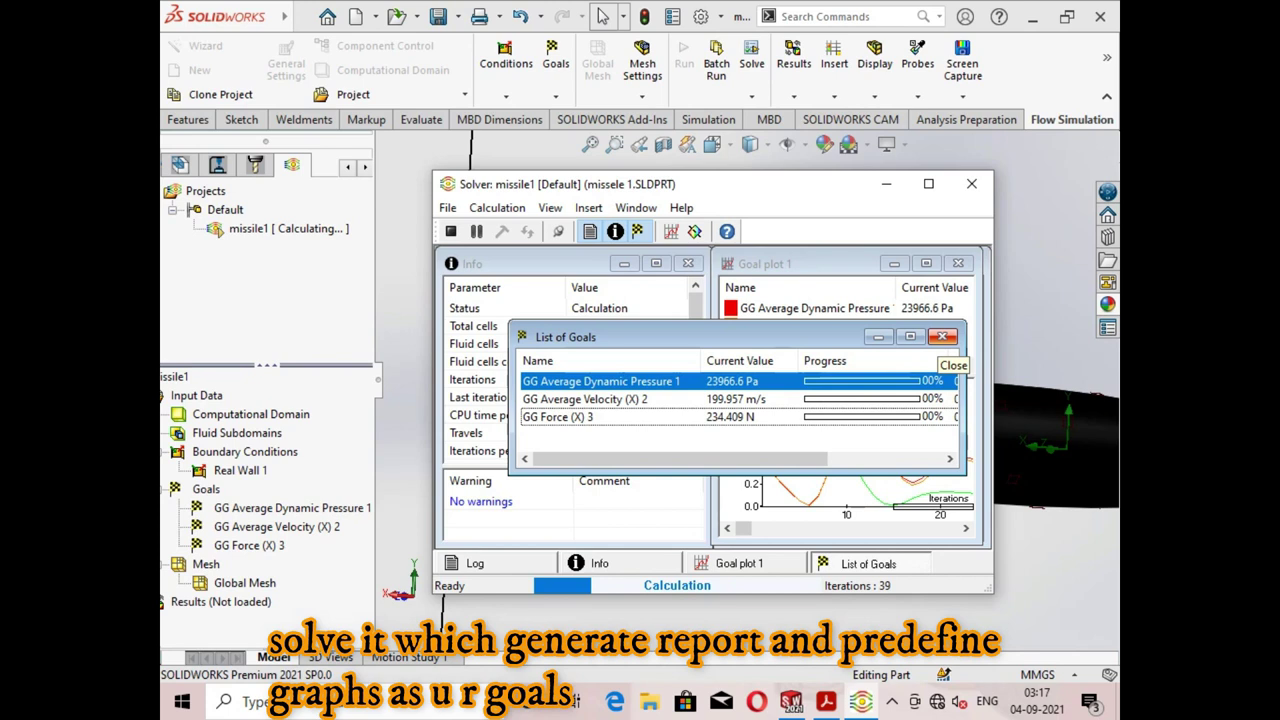
pyautogui.click(942, 337)
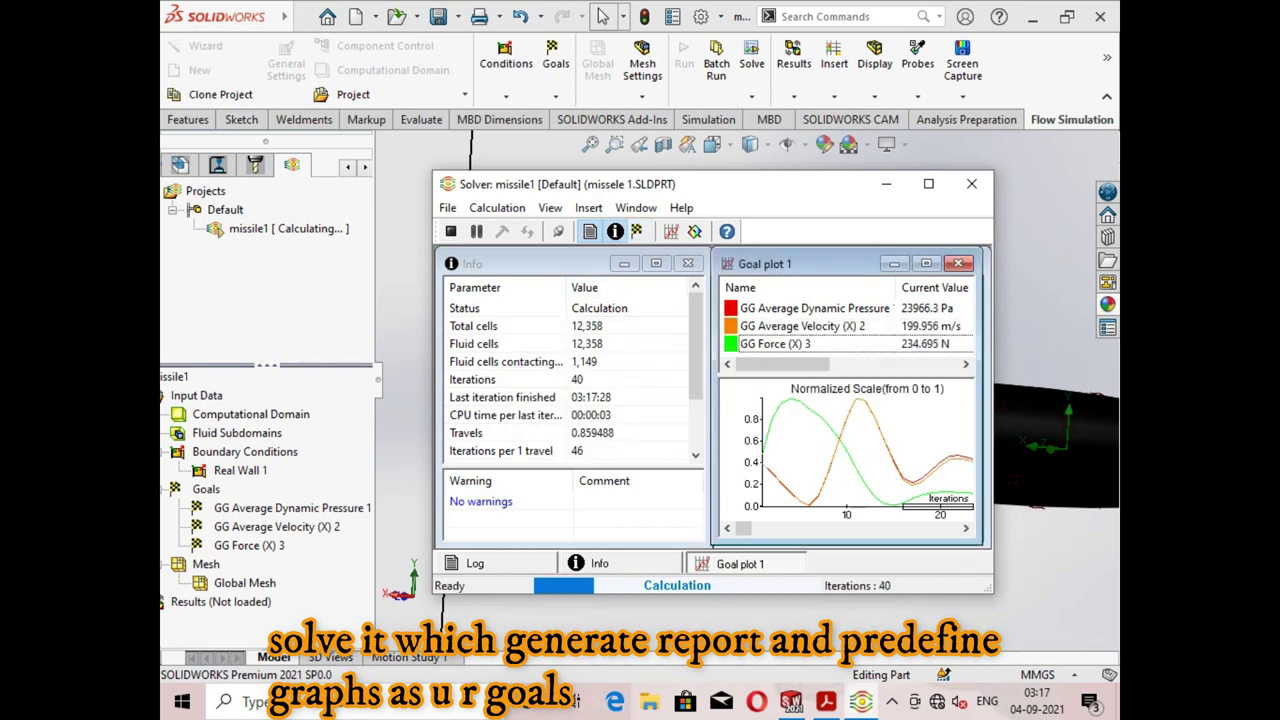
pyautogui.click(470, 563)
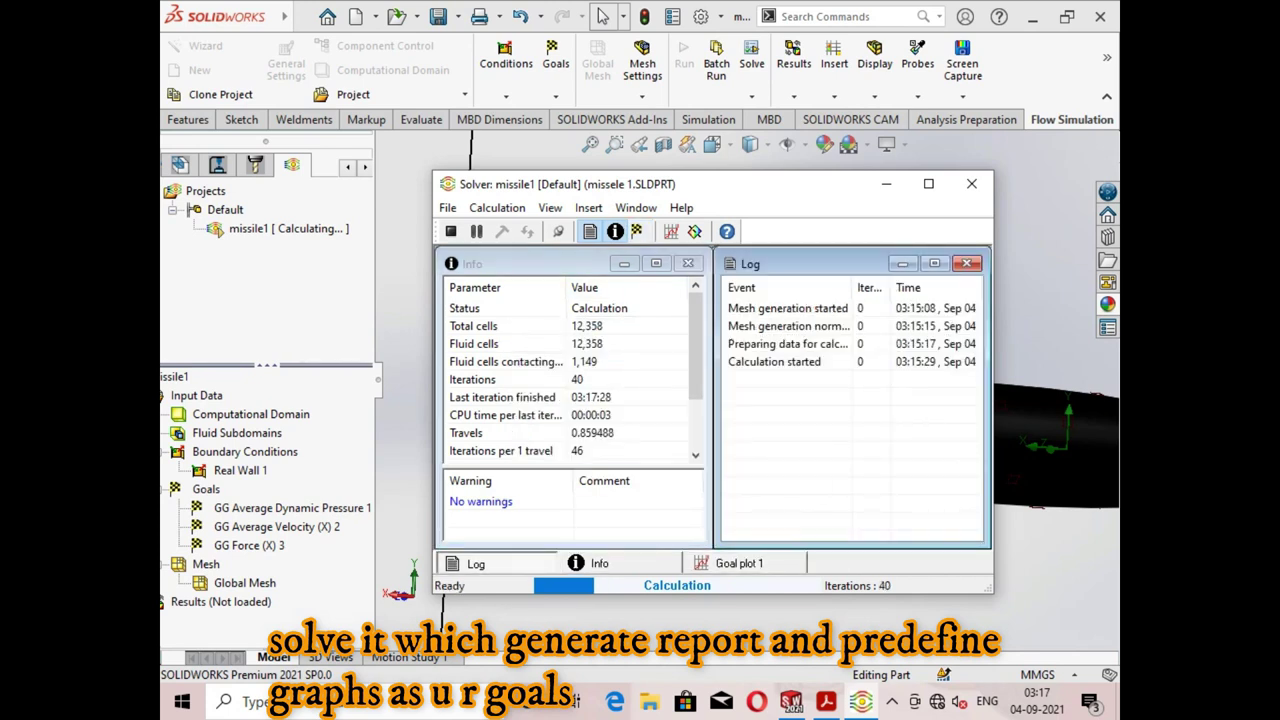
pyautogui.click(588, 208)
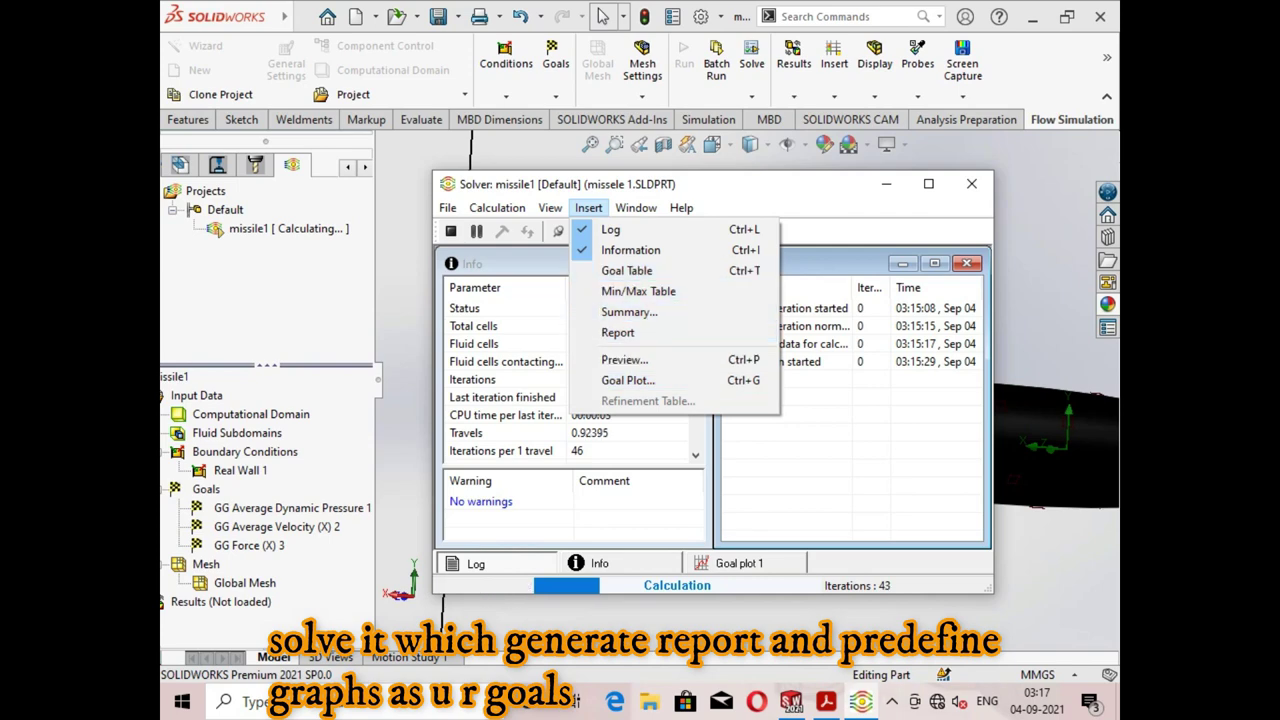
pyautogui.press('Escape')
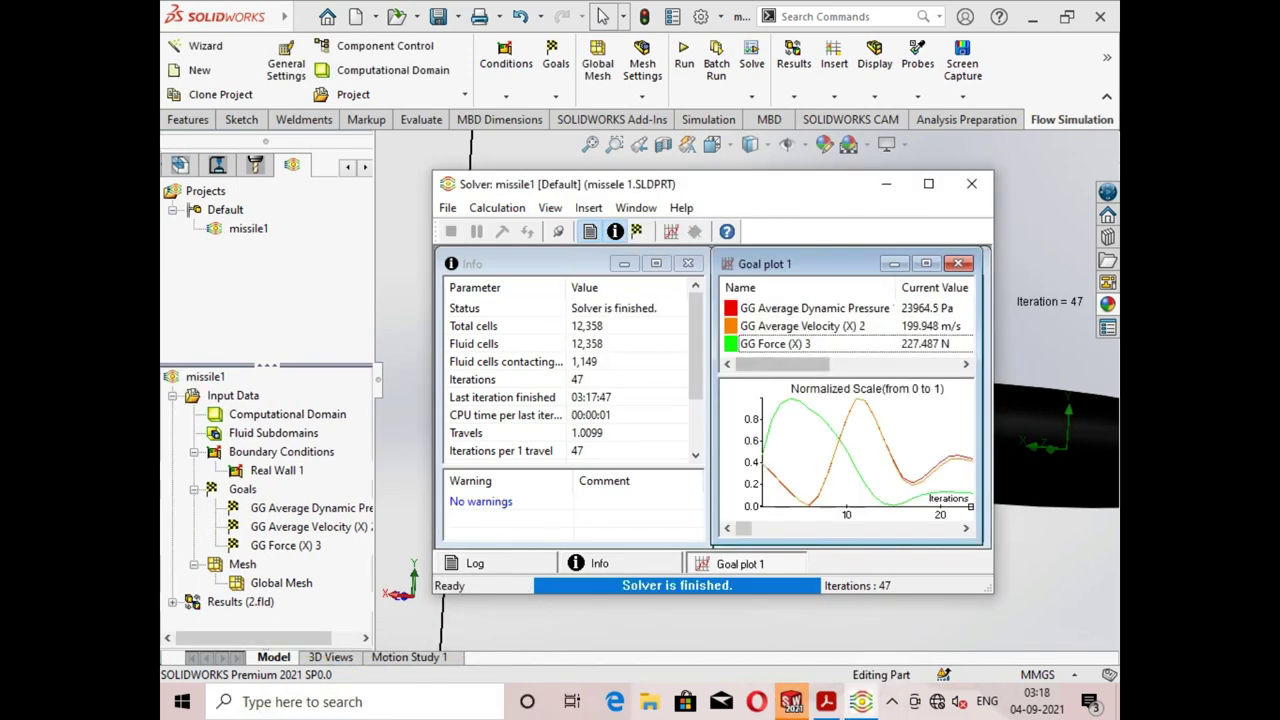
# Review the solver log after it finishes at 47 iterations, then minimize the Solver window.
pyautogui.hscroll(3, 847, 320)
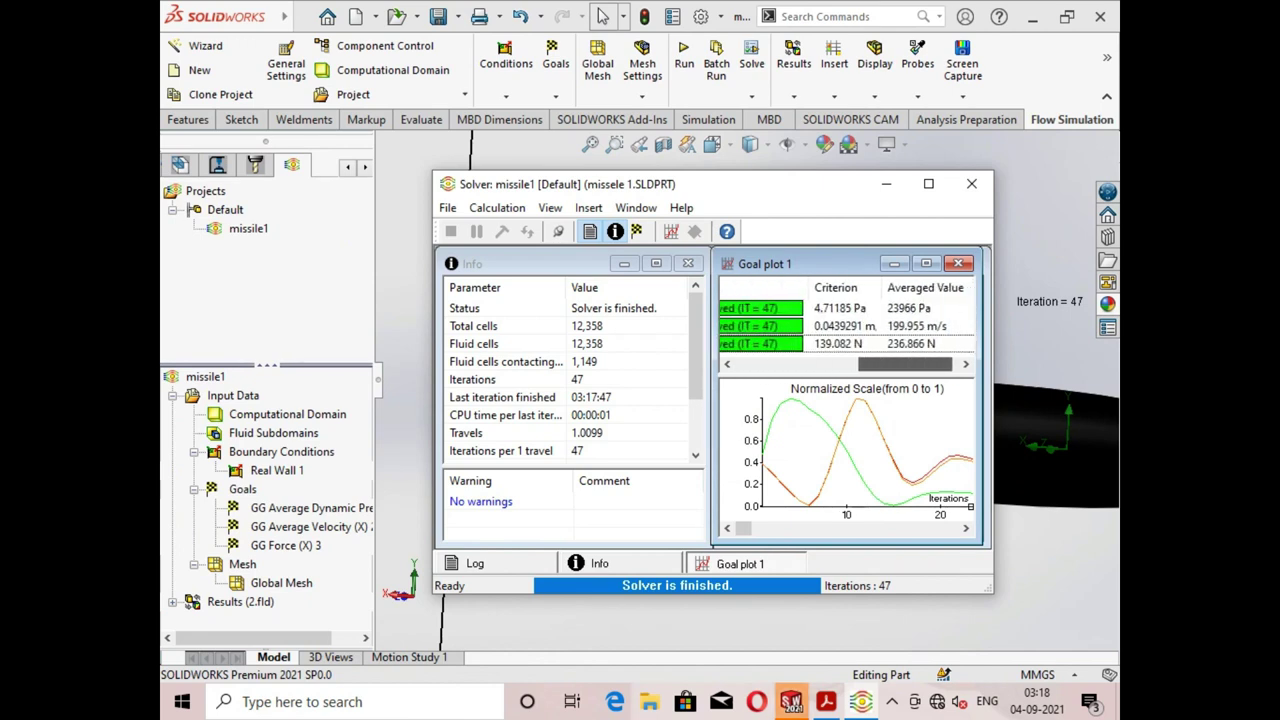
pyautogui.hscroll(-2, 847, 320)
pyautogui.hscroll(-3, 847, 320)
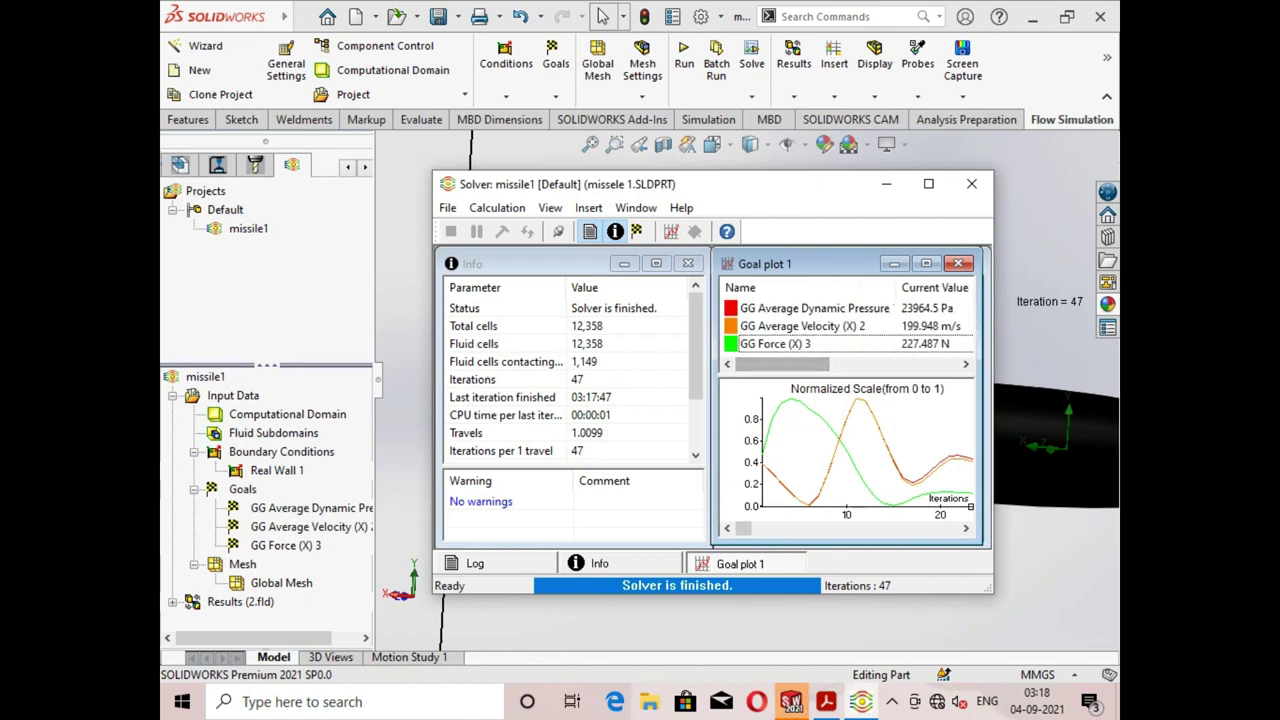
pyautogui.click(470, 563)
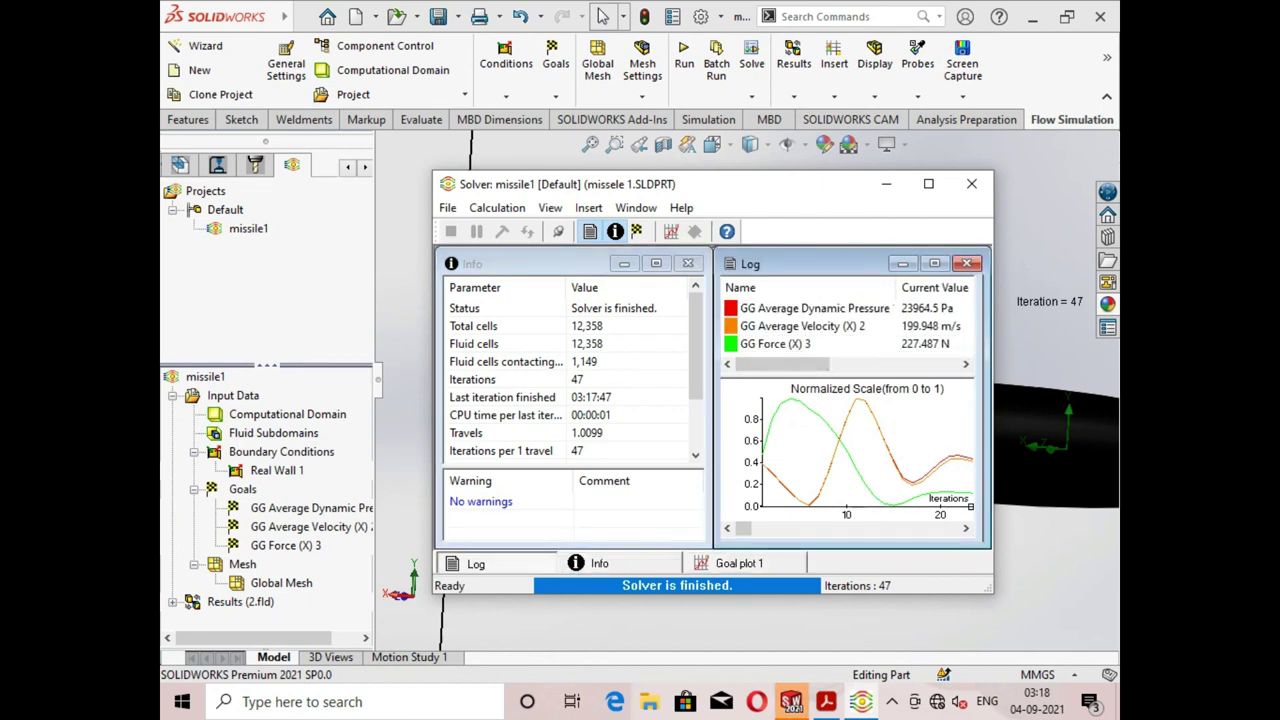
pyautogui.click(886, 183)
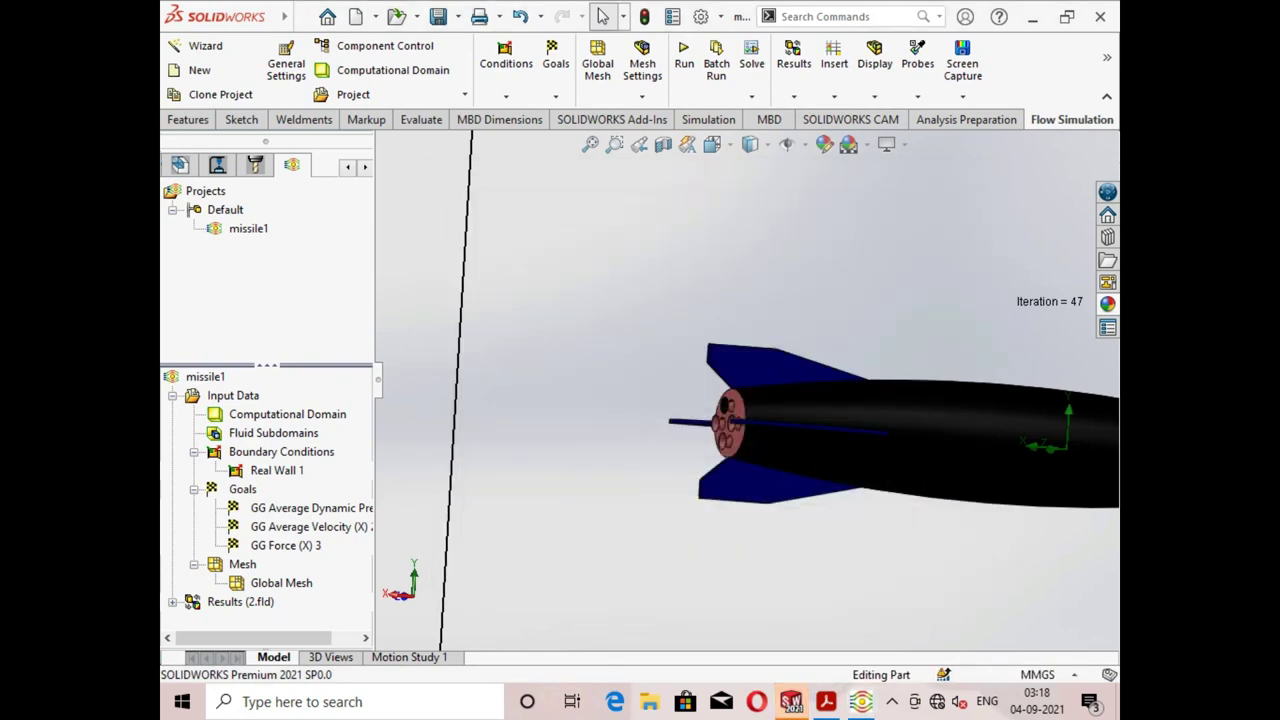
# Zoom out to the Front view and open the Flow Trajectories menu under Results 2.fld.
pyautogui.scroll(-3, 846, 449)
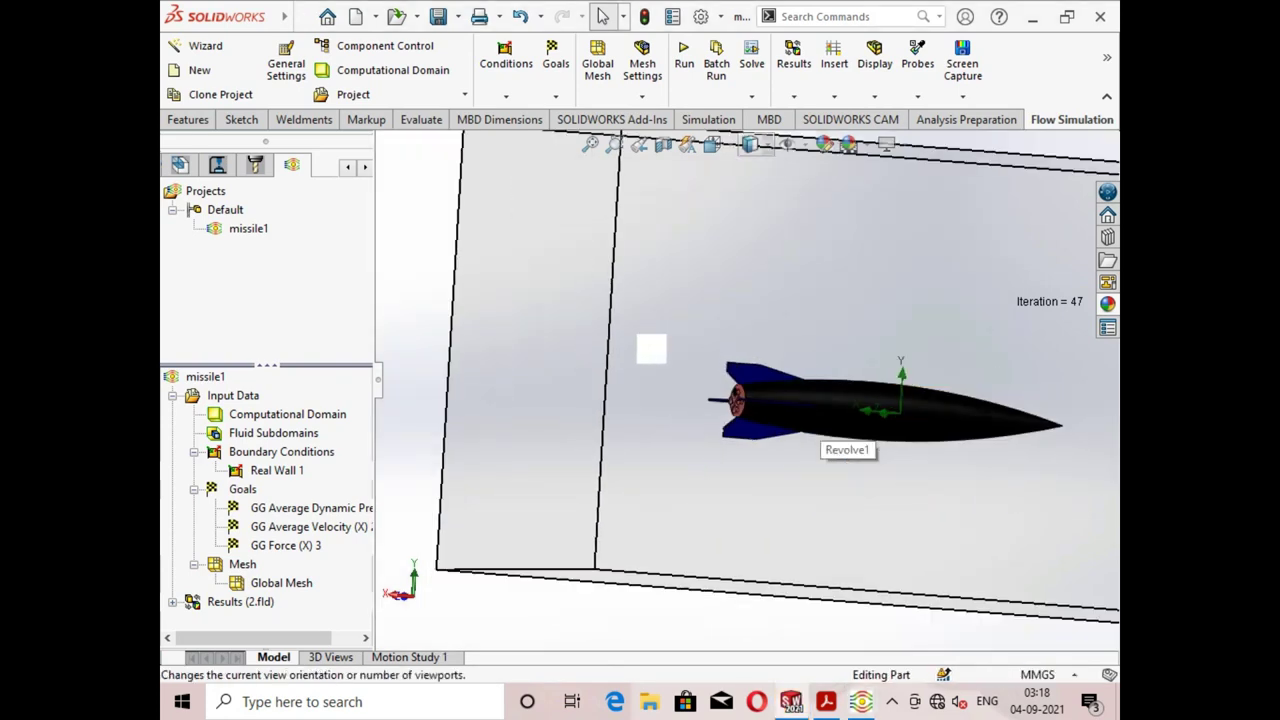
pyautogui.click(684, 58)
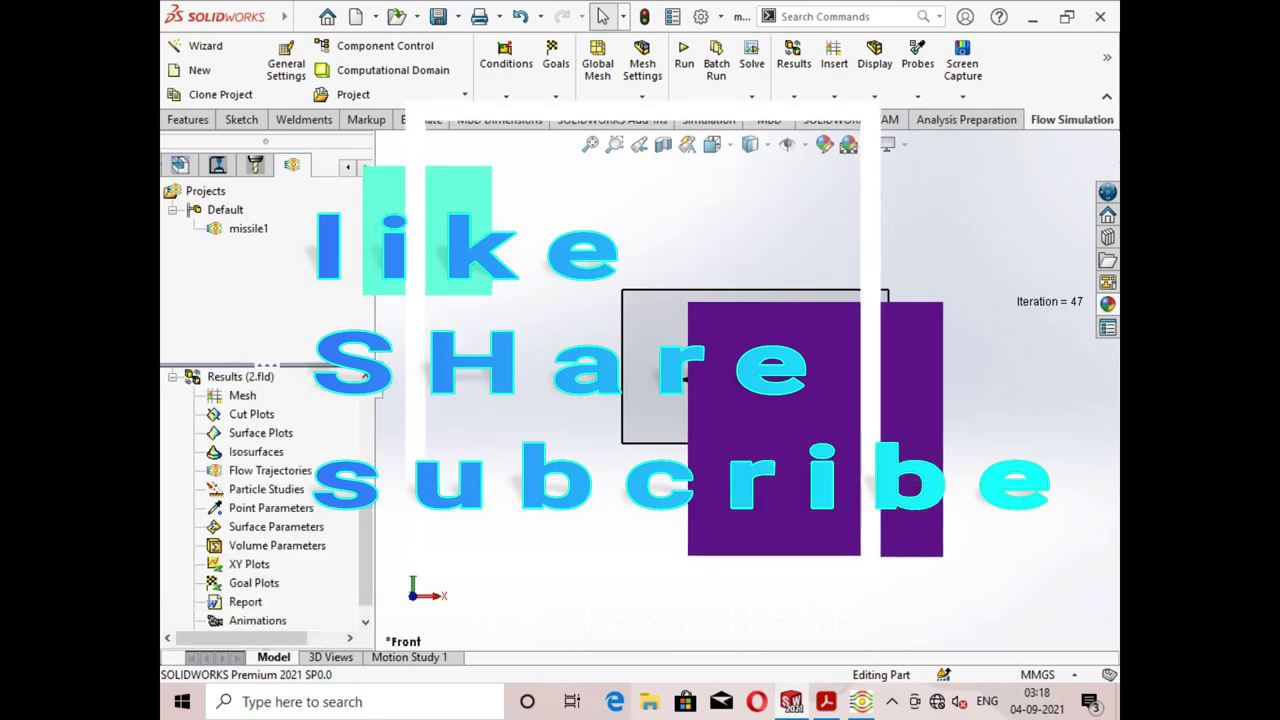
pyautogui.rightClick(286, 480)
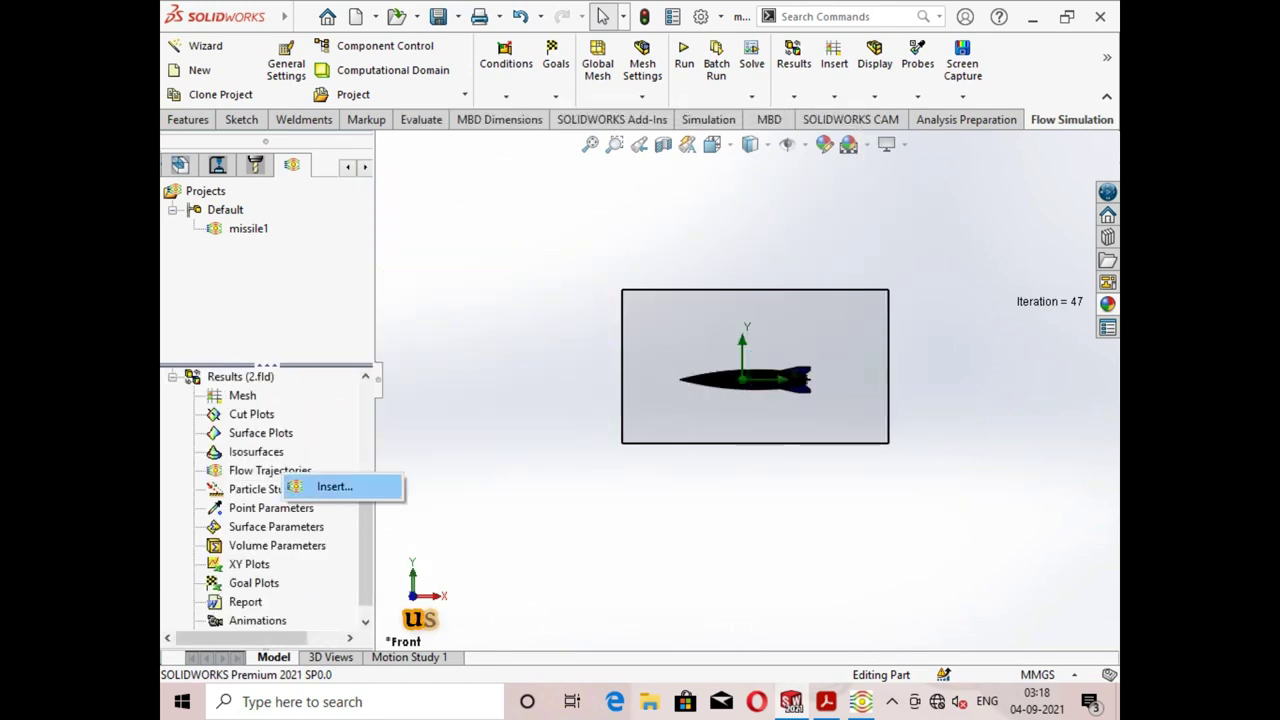
# Insert a new flow trajectories plot starting from the missile body face.
pyautogui.click(330, 487)
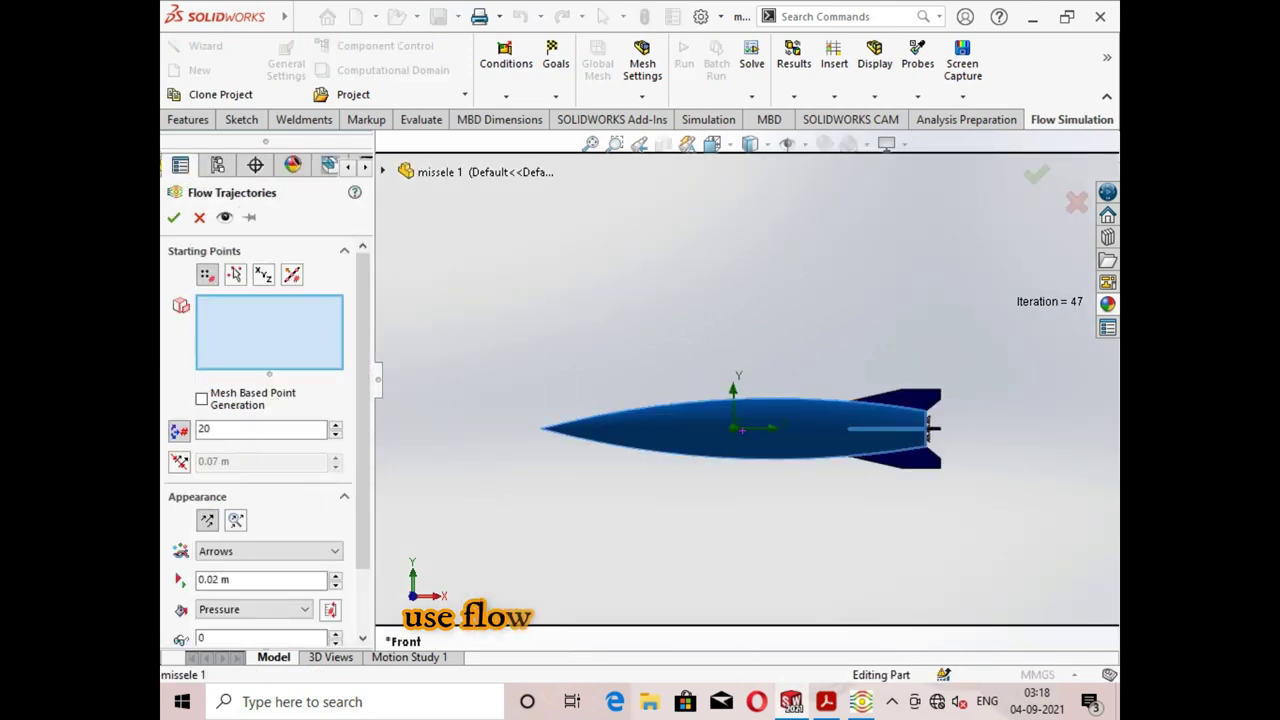
pyautogui.click(910, 430)
pyautogui.scroll(-2, 910, 432)
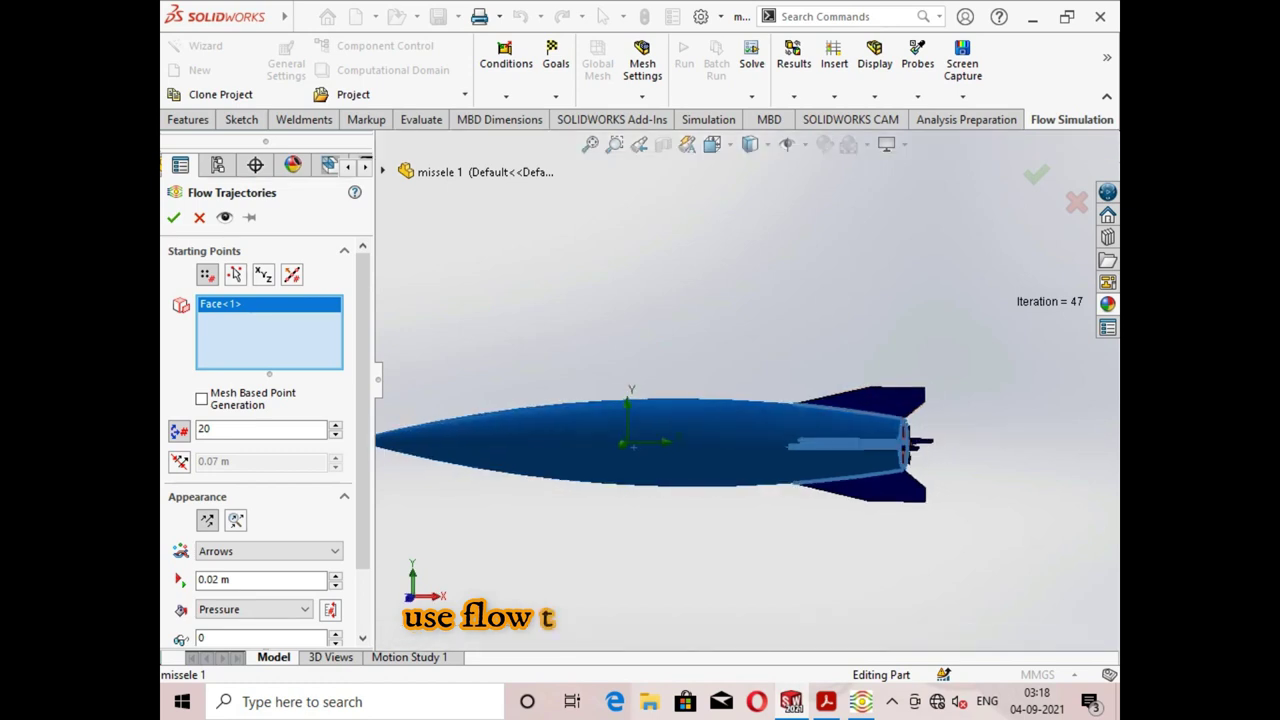
pyautogui.moveTo(910, 432); pyautogui.dragTo(820, 520, button='middle')
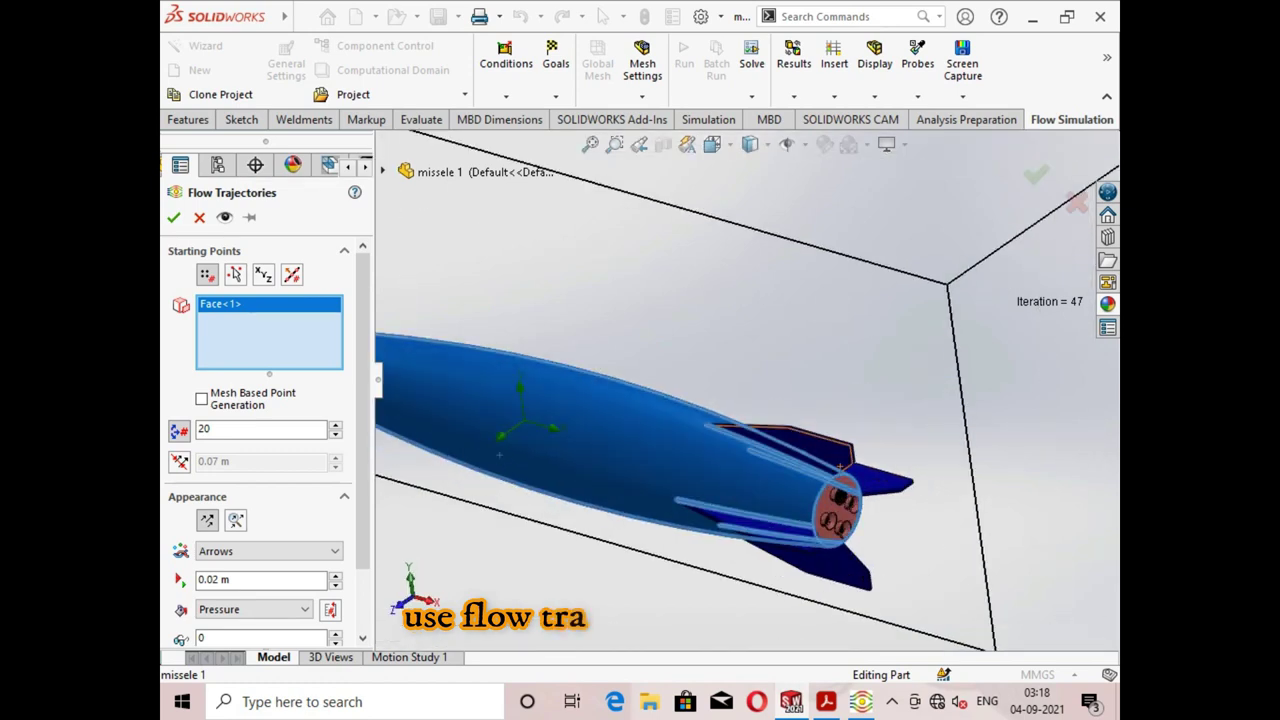
# Add the tail fin faces and thin fin edges as trajectory starting points.
pyautogui.click(832, 455)
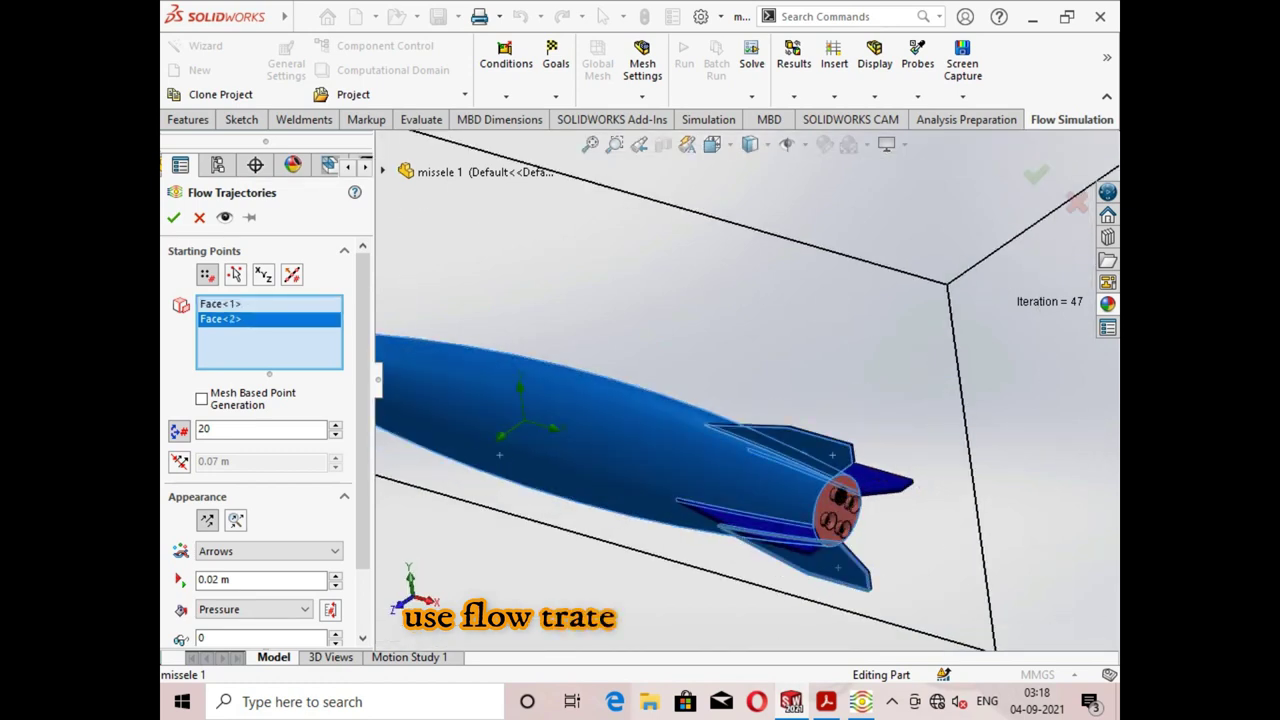
pyautogui.click(900, 482)
pyautogui.moveTo(900, 482)
pyautogui.mouseDown(button='middle')
pyautogui.moveTo(960, 420)
pyautogui.moveTo(780, 390)
pyautogui.mouseUp(button='middle')
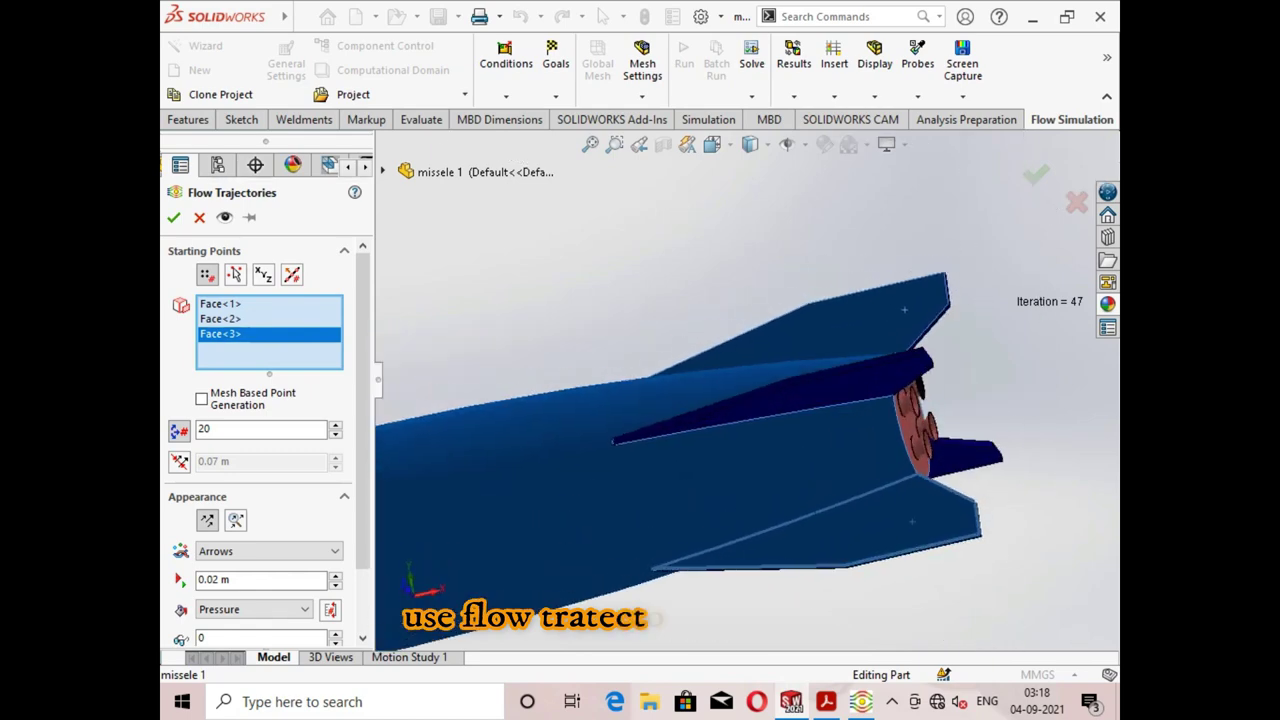
pyautogui.click(760, 385)
pyautogui.scroll(-2, 720, 395)
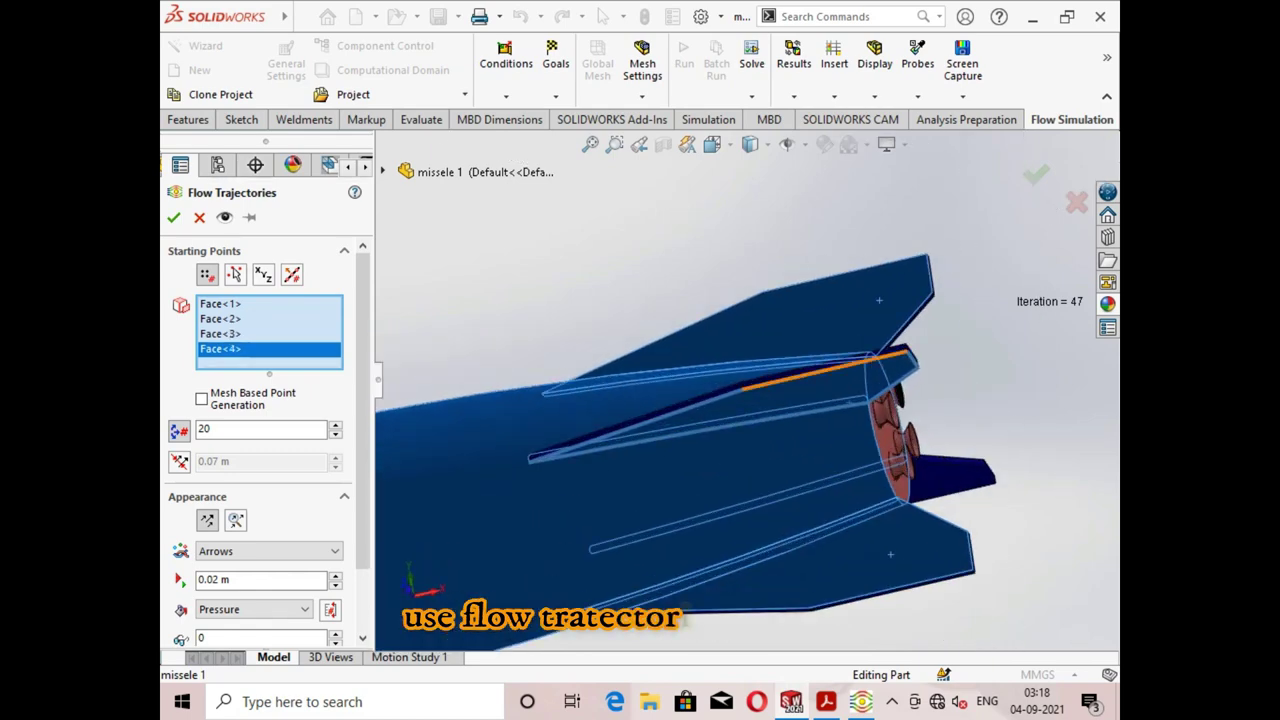
pyautogui.scroll(-3, 725, 395)
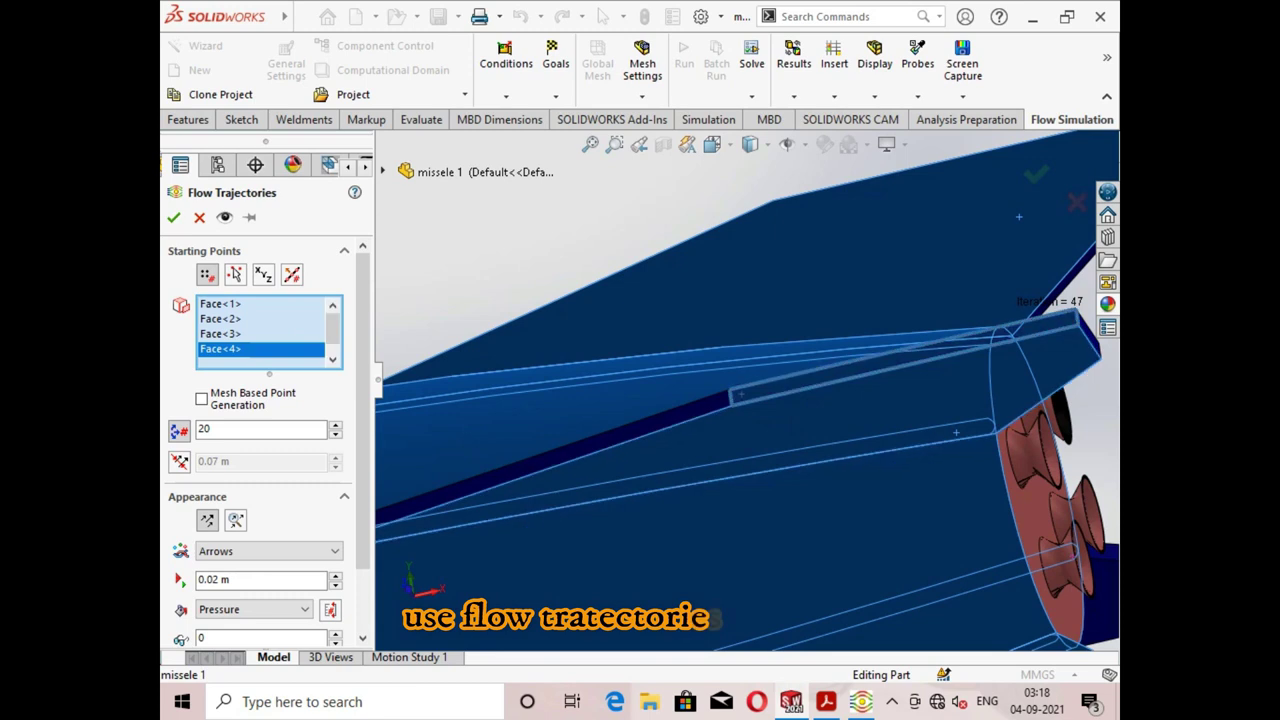
pyautogui.click(715, 402)
pyautogui.click(730, 395)
pyautogui.scroll(3, 741, 395)
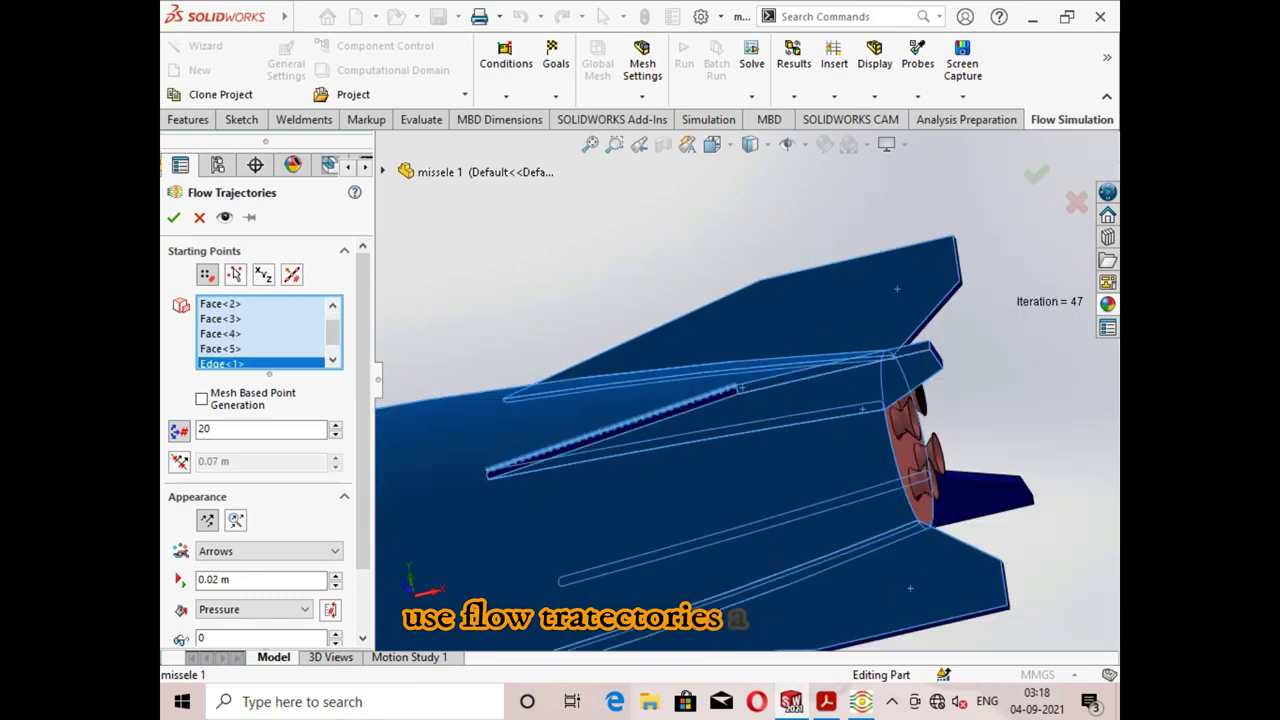
pyautogui.click(740, 389)
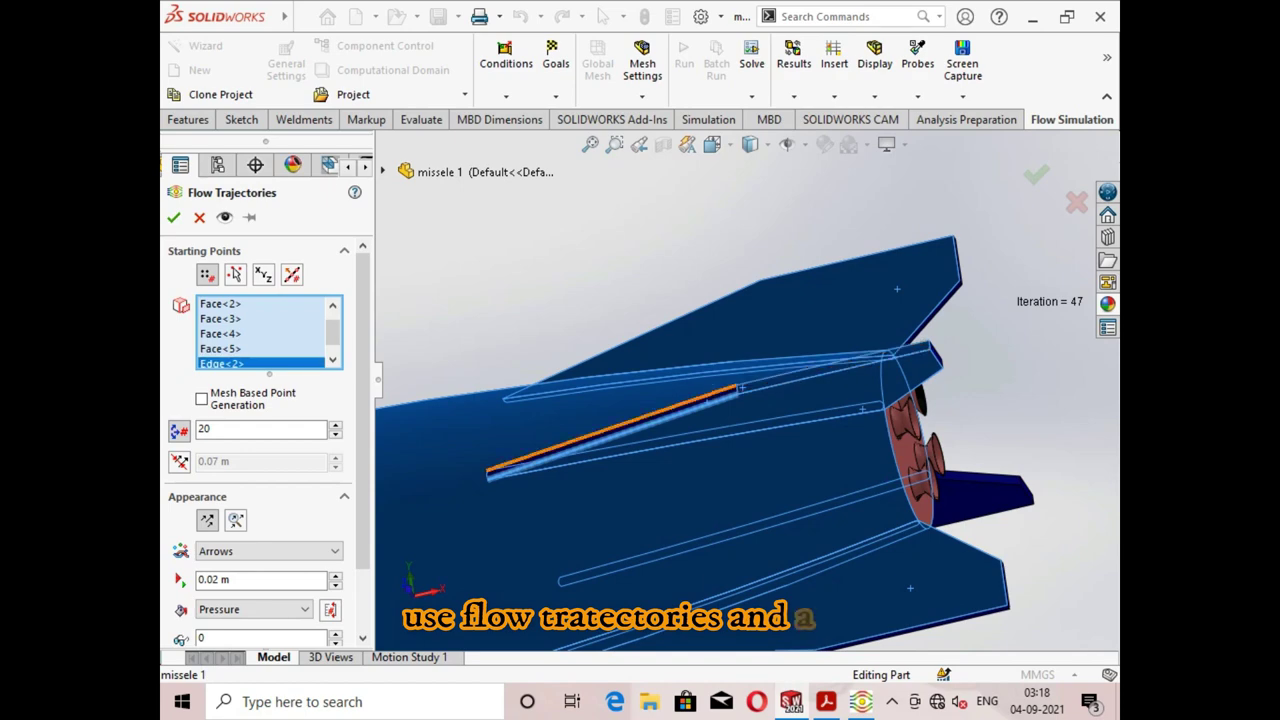
pyautogui.click(740, 388)
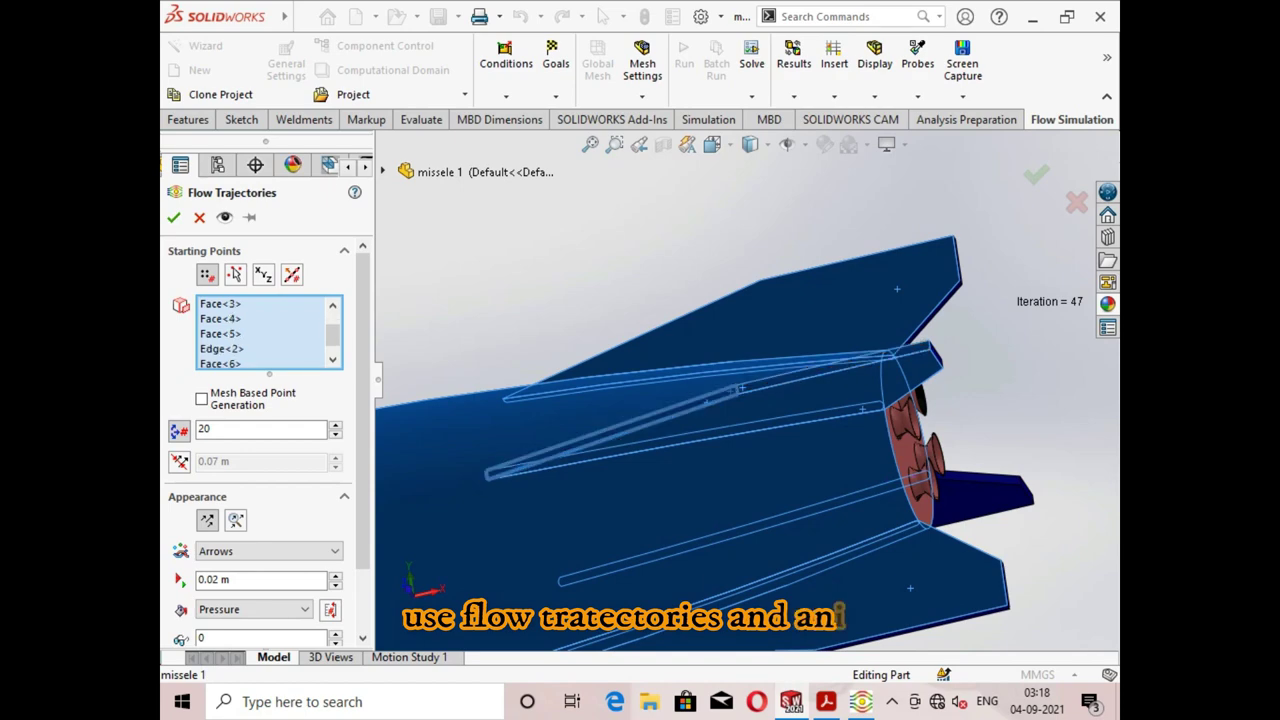
# Add another body face, the nozzle end cap and the lower nozzles' rim and cone faces.
pyautogui.moveTo(740, 388)
pyautogui.mouseDown(button='middle')
pyautogui.moveTo(900, 480)
pyautogui.moveTo(790, 425)
pyautogui.mouseUp(button='middle')
pyautogui.click(885, 618)
pyautogui.click(880, 405)
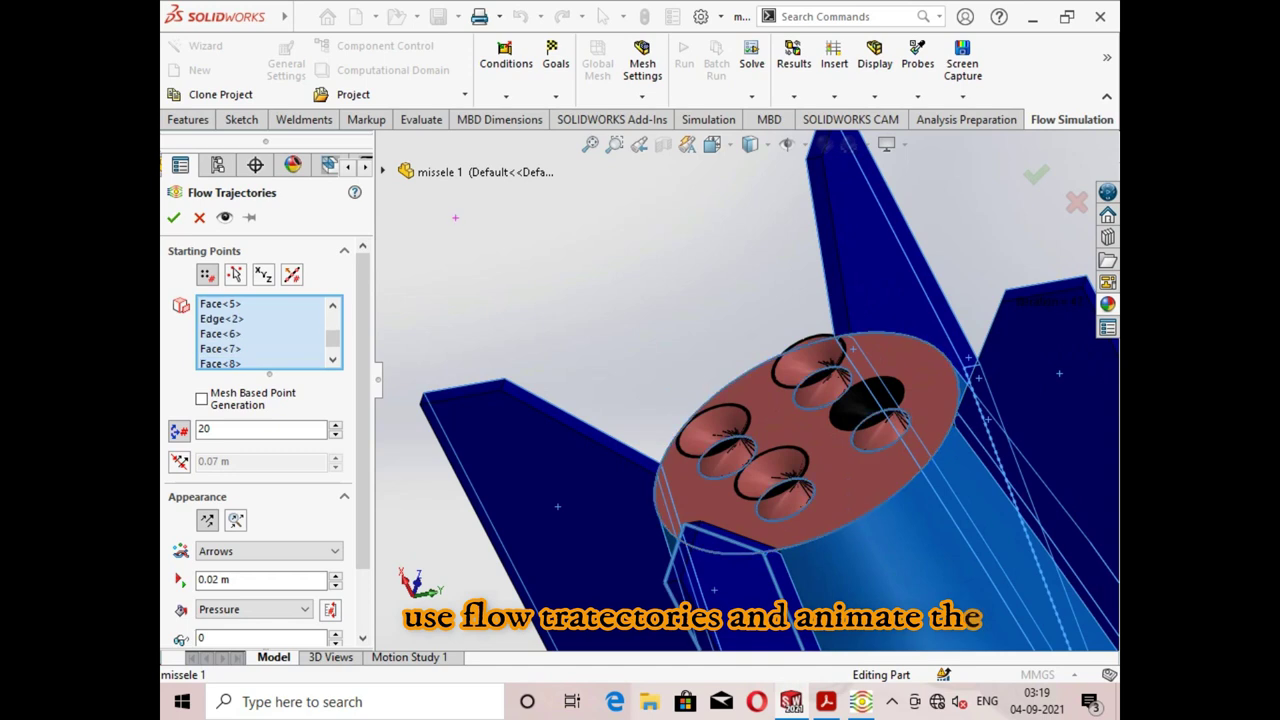
pyautogui.scroll(-3, 880, 405)
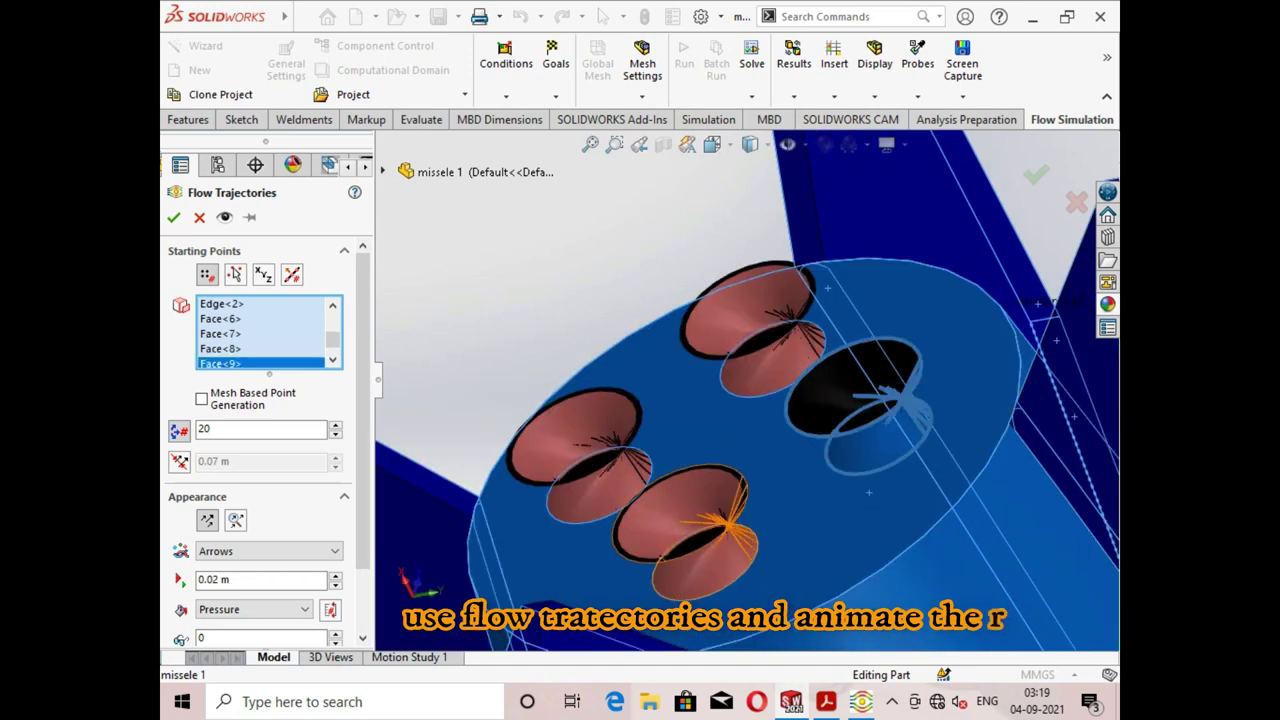
pyautogui.click(700, 545)
pyautogui.click(700, 510)
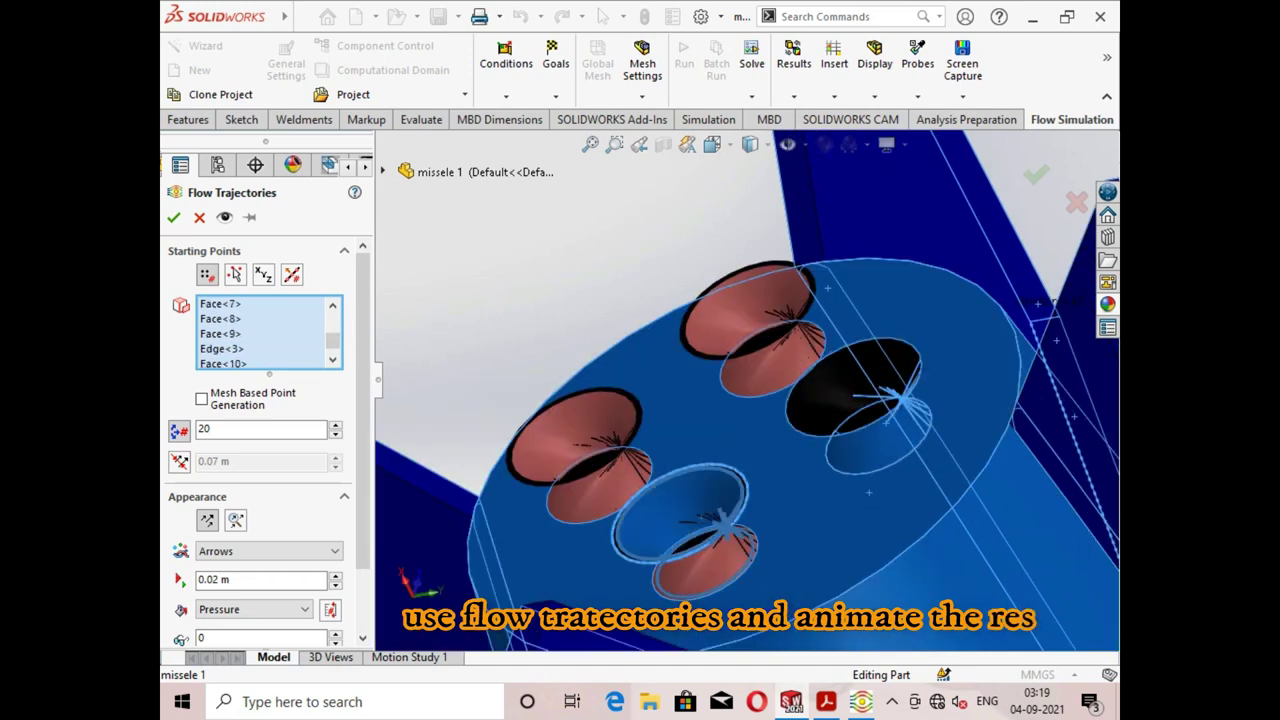
pyautogui.click(705, 565)
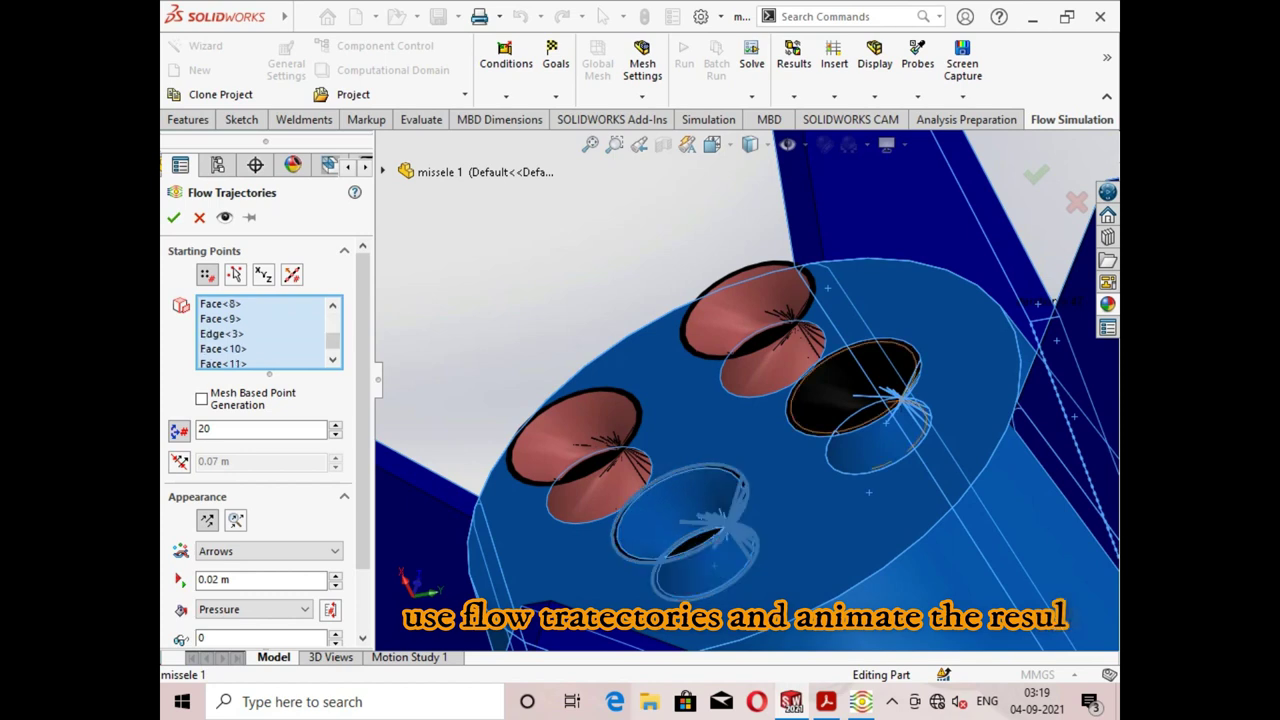
# Add the cone faces and rim of the right, top-left, left and top nozzles.
pyautogui.click(855, 385)
pyautogui.click(875, 440)
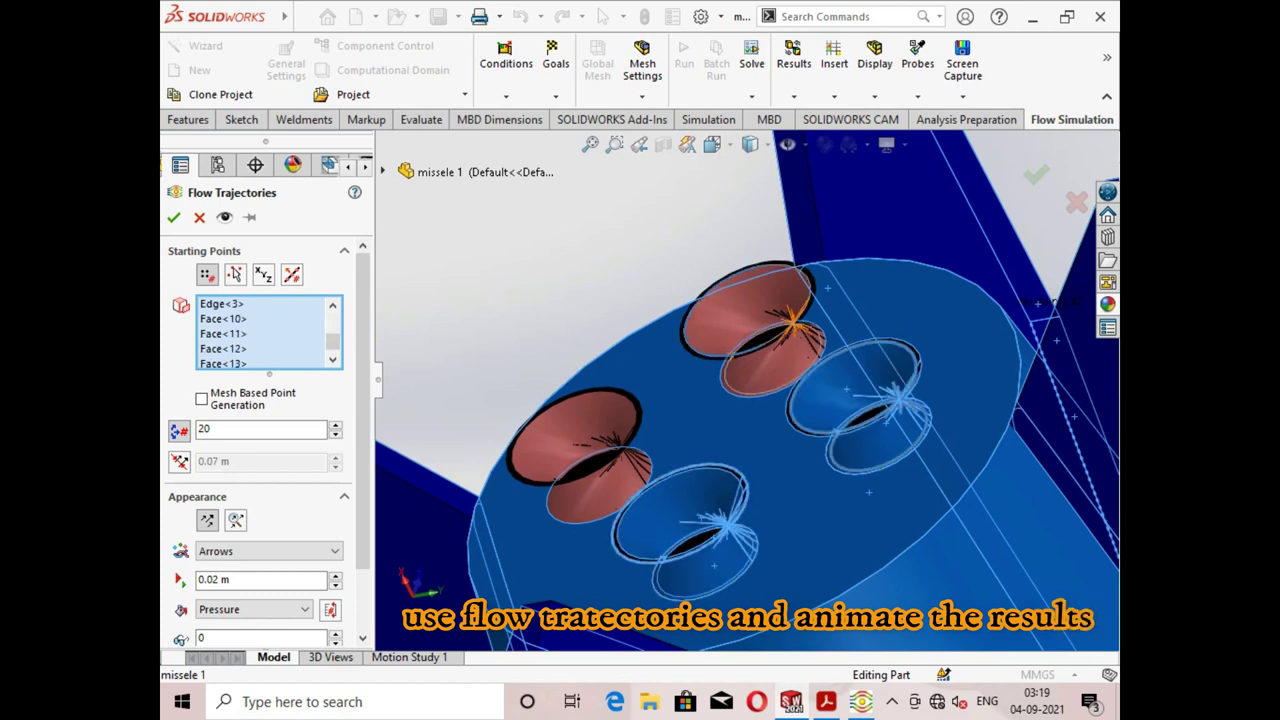
pyautogui.click(770, 305)
pyautogui.click(780, 360)
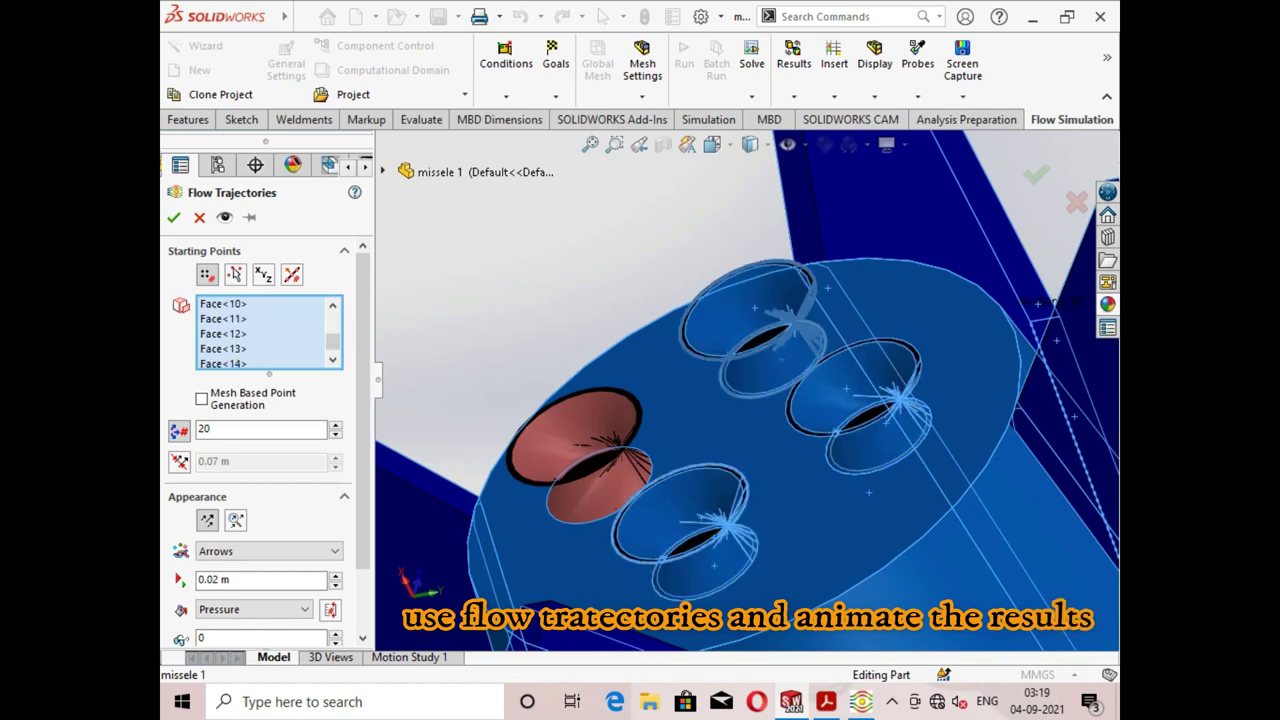
pyautogui.click(745, 352)
pyautogui.click(598, 490)
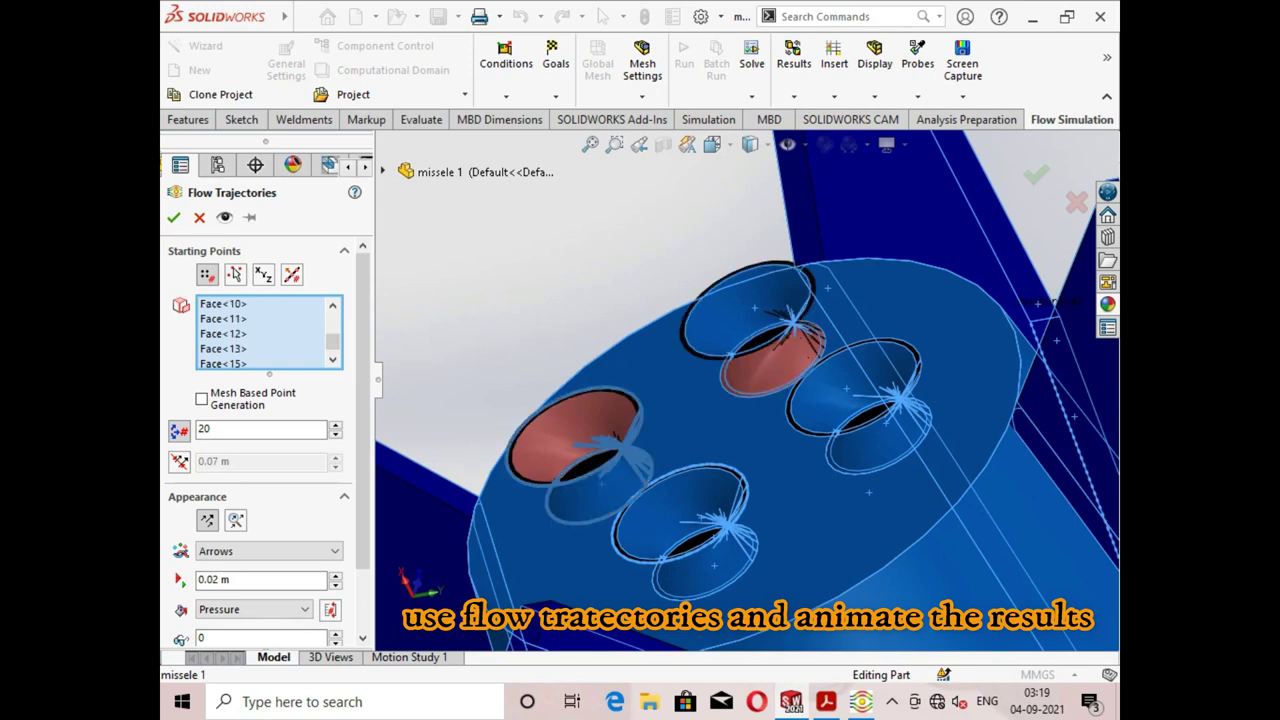
pyautogui.click(580, 430)
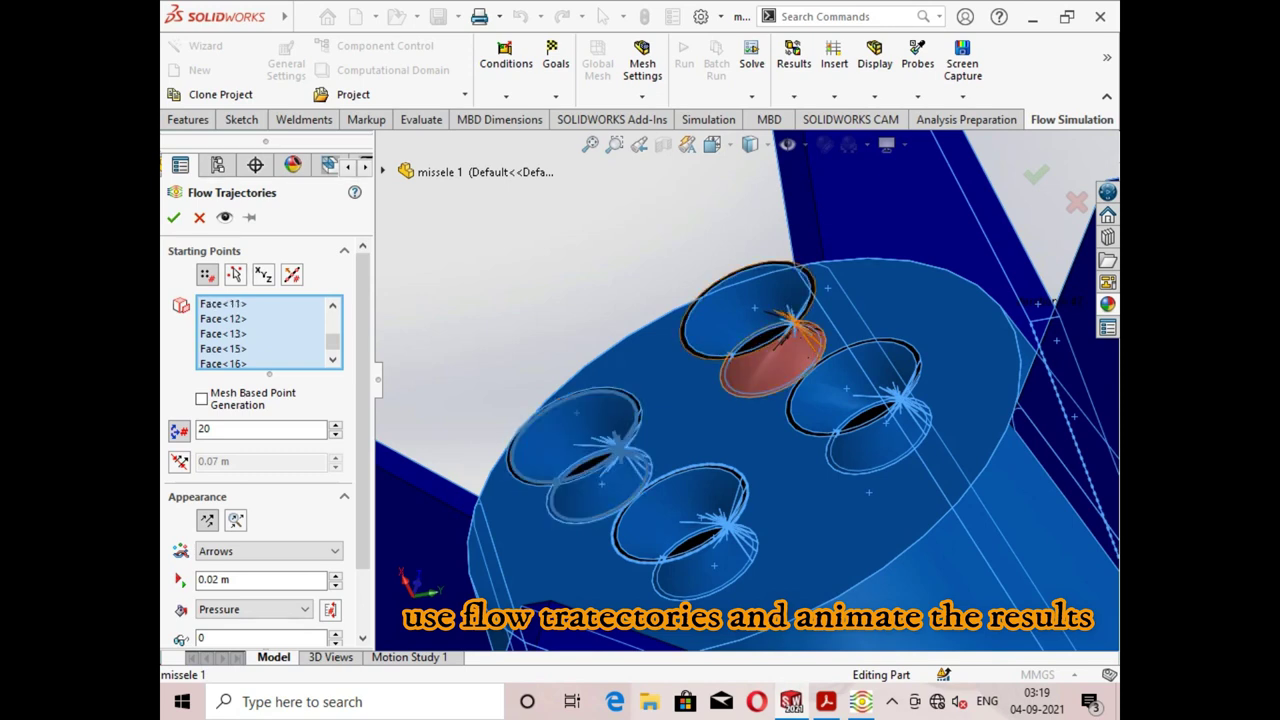
pyautogui.click(770, 365)
pyautogui.scroll(5, 751, 389)
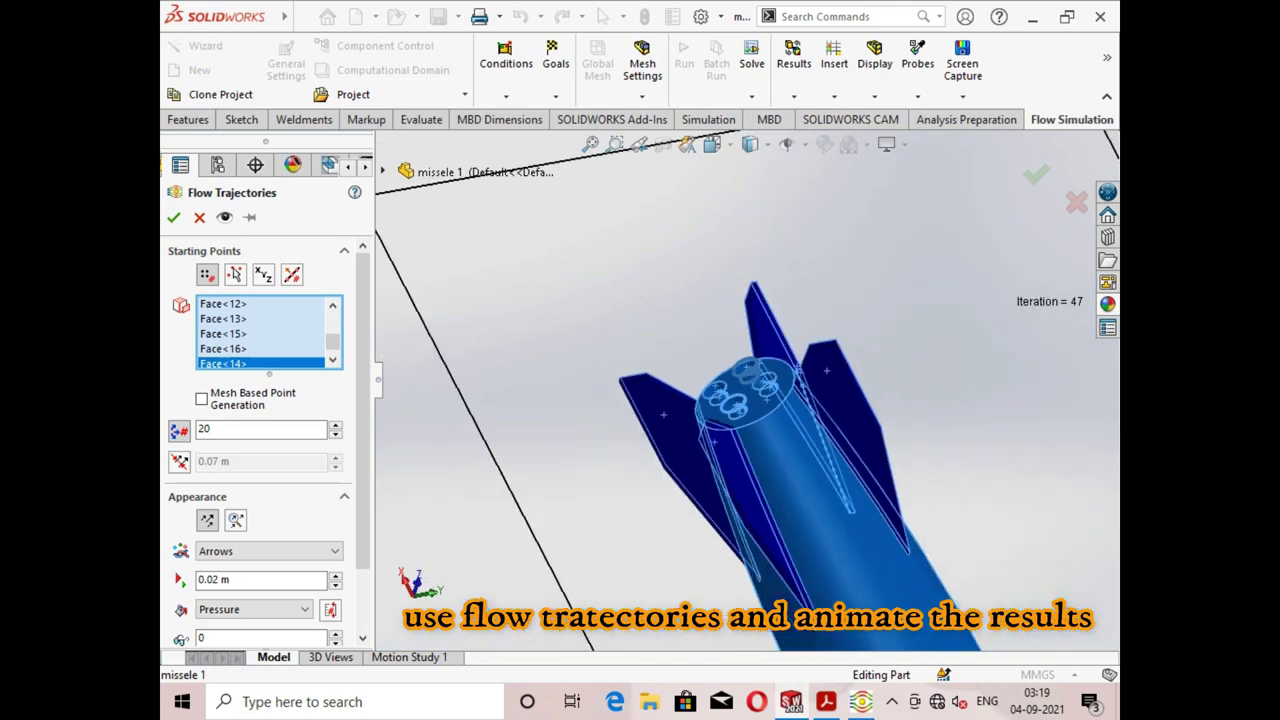
# Switch the trajectory appearance from Arrows to Pipes and apply the plot.
pyautogui.moveTo(750, 400)
pyautogui.mouseDown(button='middle')
pyautogui.moveTo(760, 560)
pyautogui.moveTo(700, 520)
pyautogui.moveTo(690, 510)
pyautogui.moveTo(720, 530)
pyautogui.moveTo(700, 500)
pyautogui.moveTo(730, 560)
pyautogui.moveTo(720, 540)
pyautogui.mouseUp(button='middle')
pyautogui.scroll(5, 750, 400)
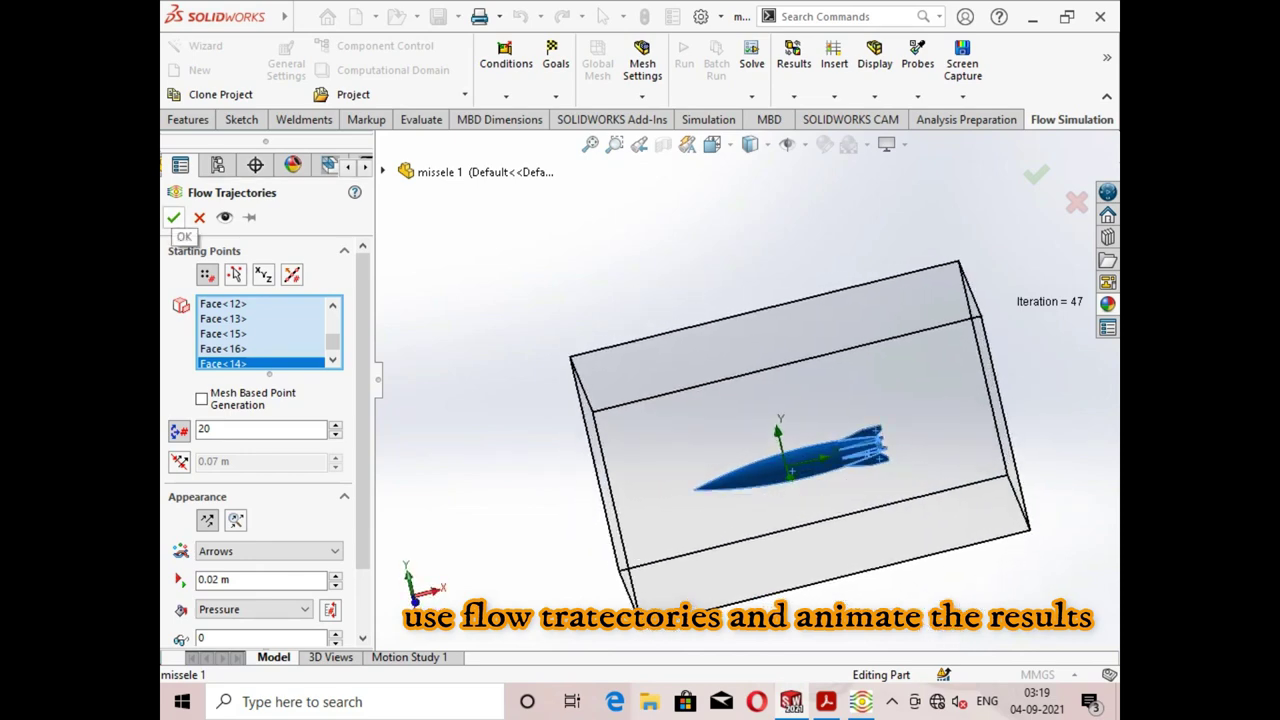
pyautogui.click(268, 551)
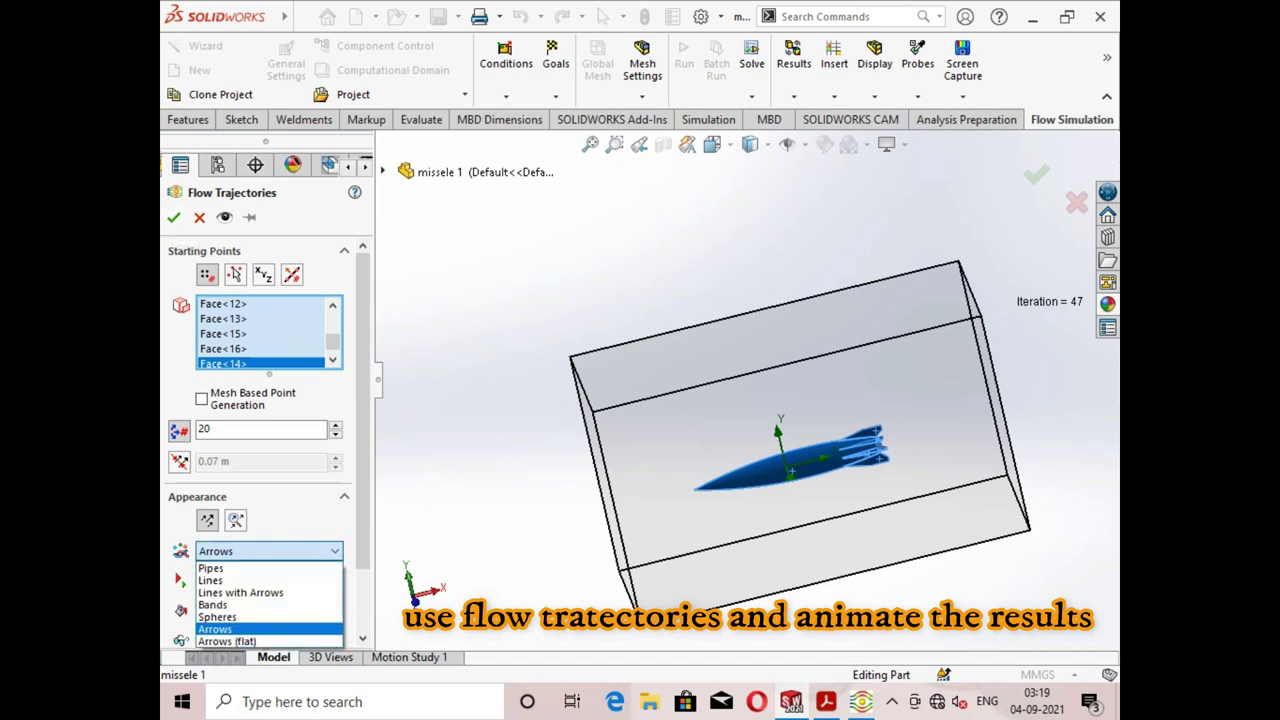
pyautogui.click(211, 567)
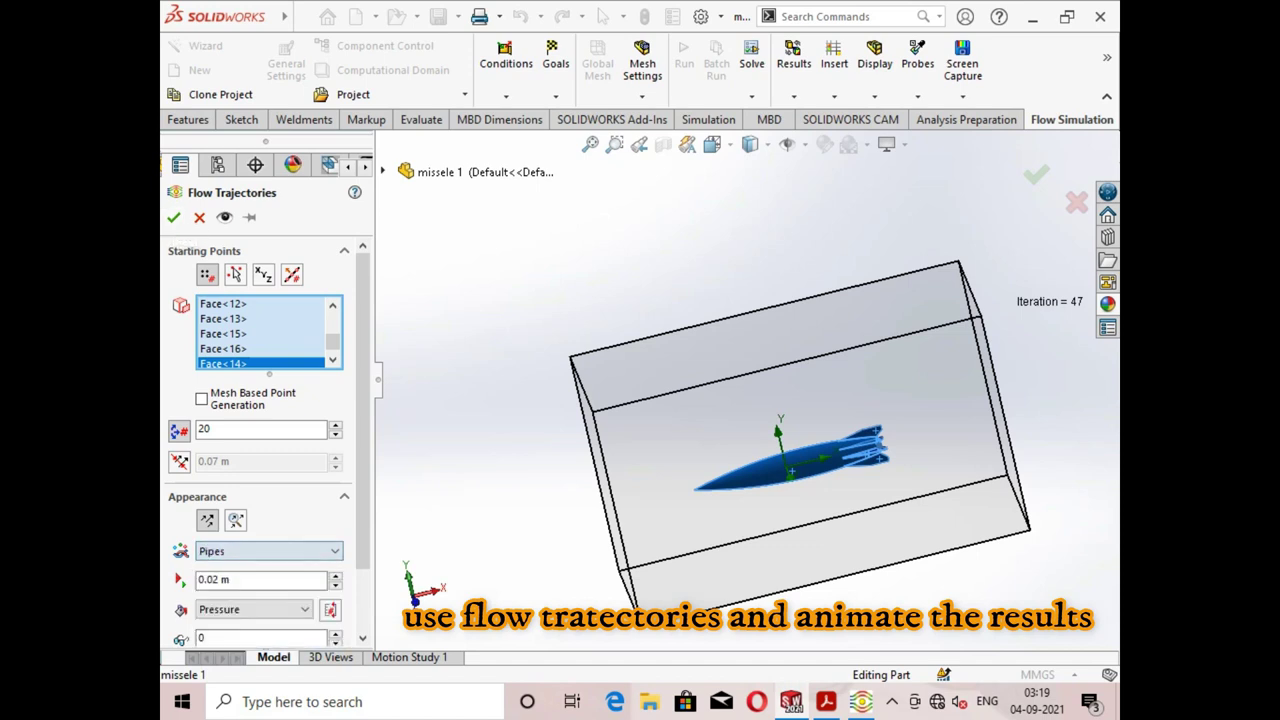
pyautogui.press('Return')
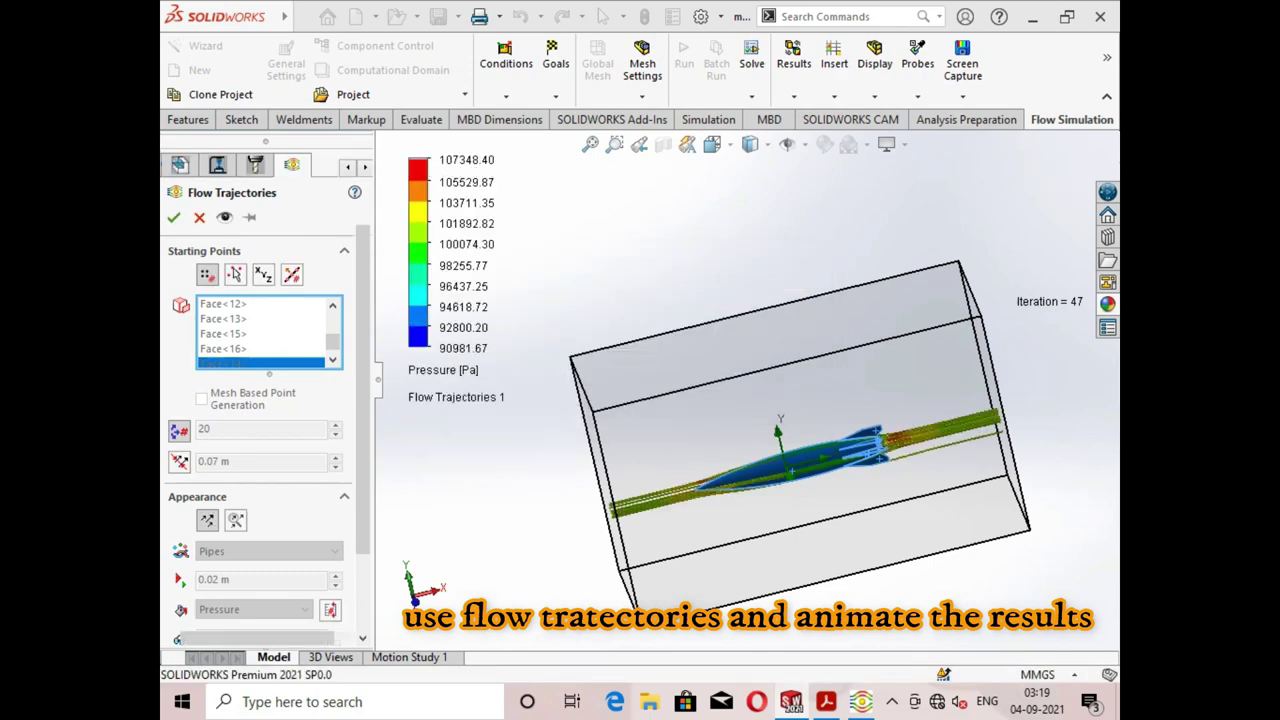
# Set the view to Front with Ctrl+1.
pyautogui.click(712, 144)
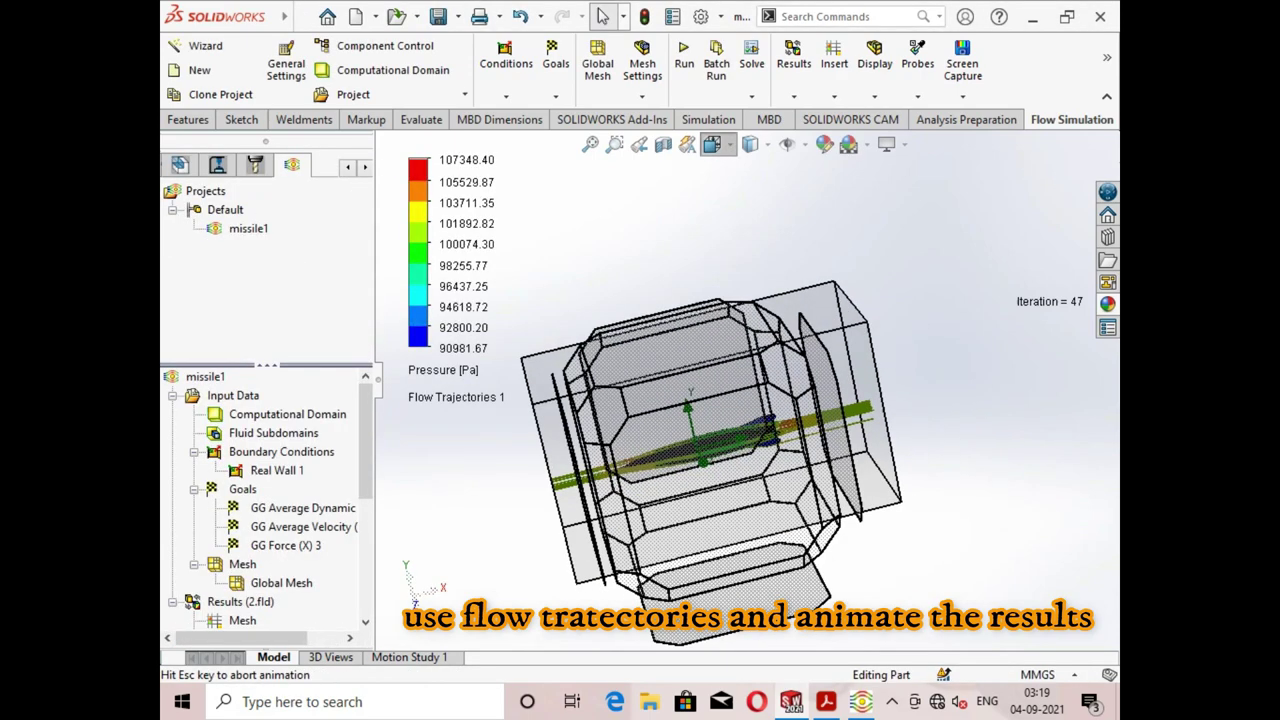
pyautogui.press('Escape')
pyautogui.hotkey('ctrl', '1')
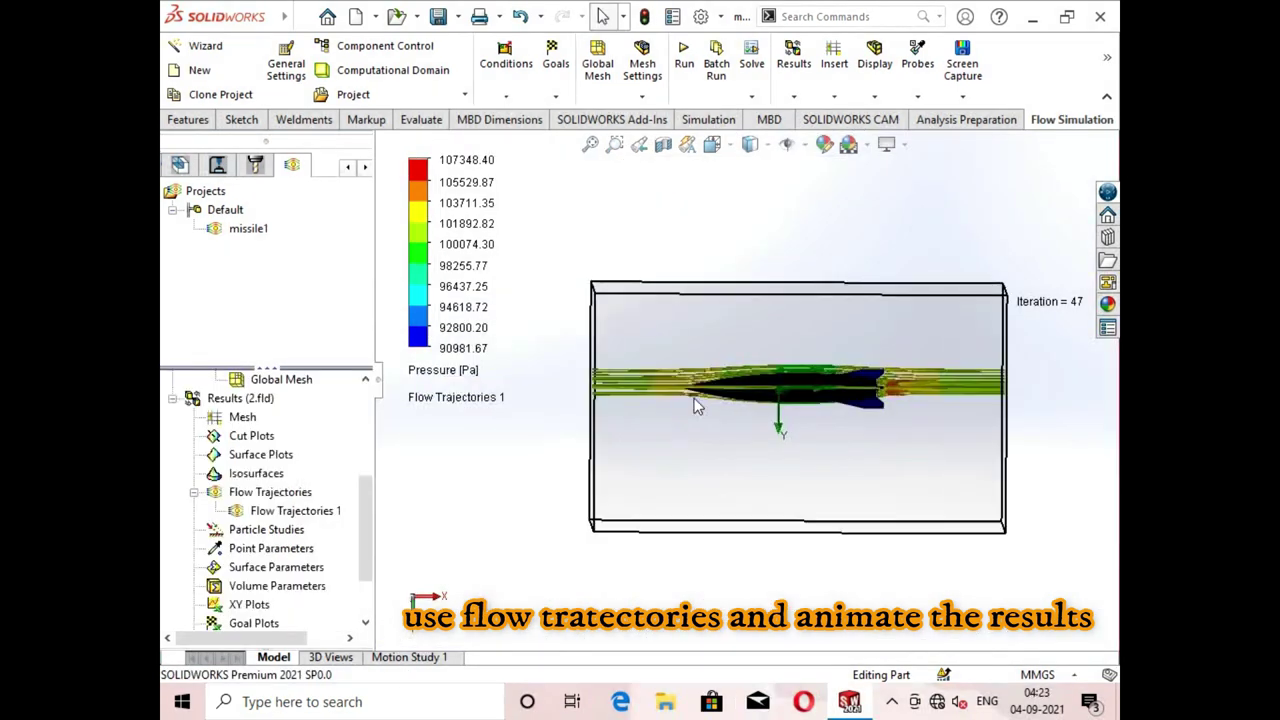
# Recolour Flow Trajectories 1 by Velocity RRF (X), ranging -66.869 to 207.163 m/s.
pyautogui.rightClick(312, 514)
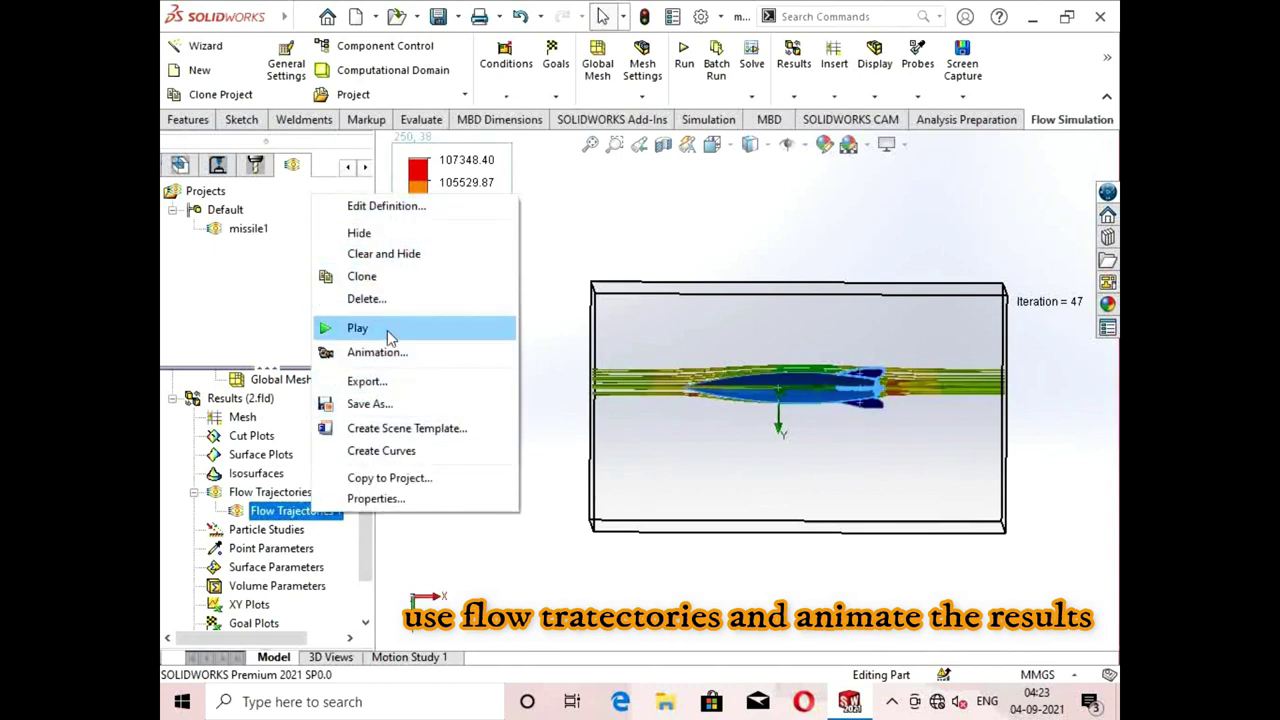
pyautogui.click(428, 253)
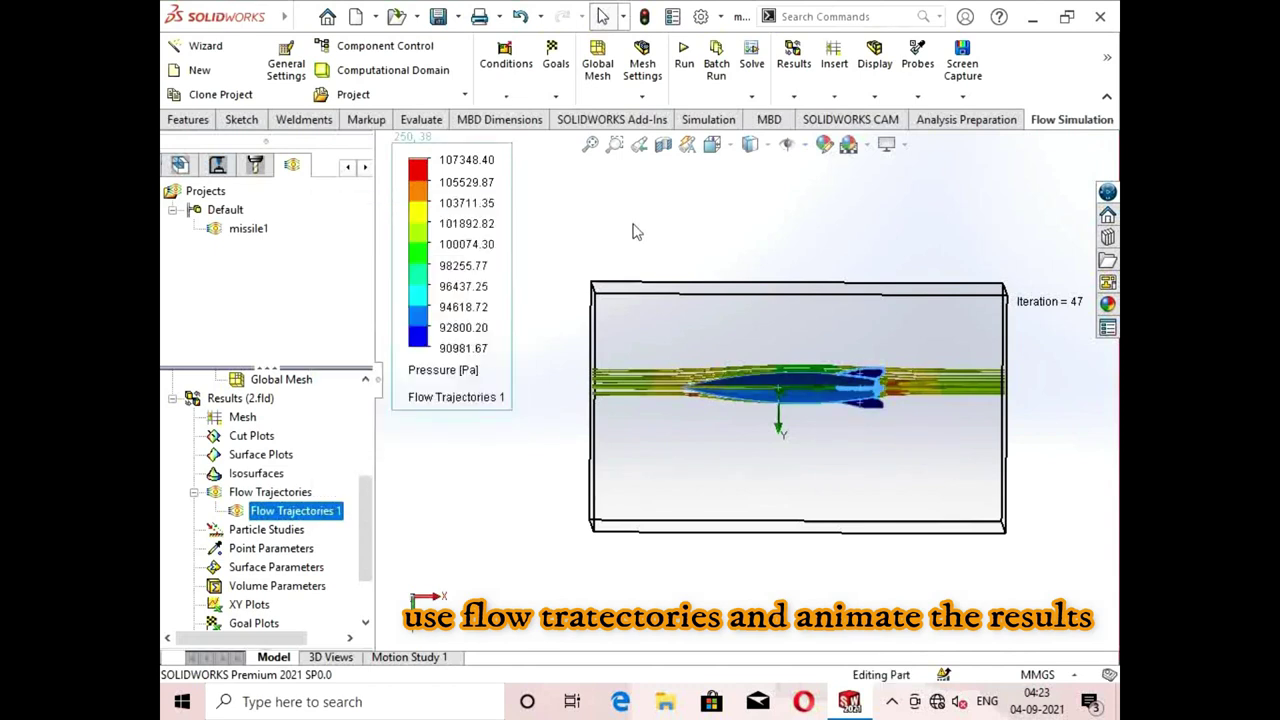
pyautogui.click(464, 373)
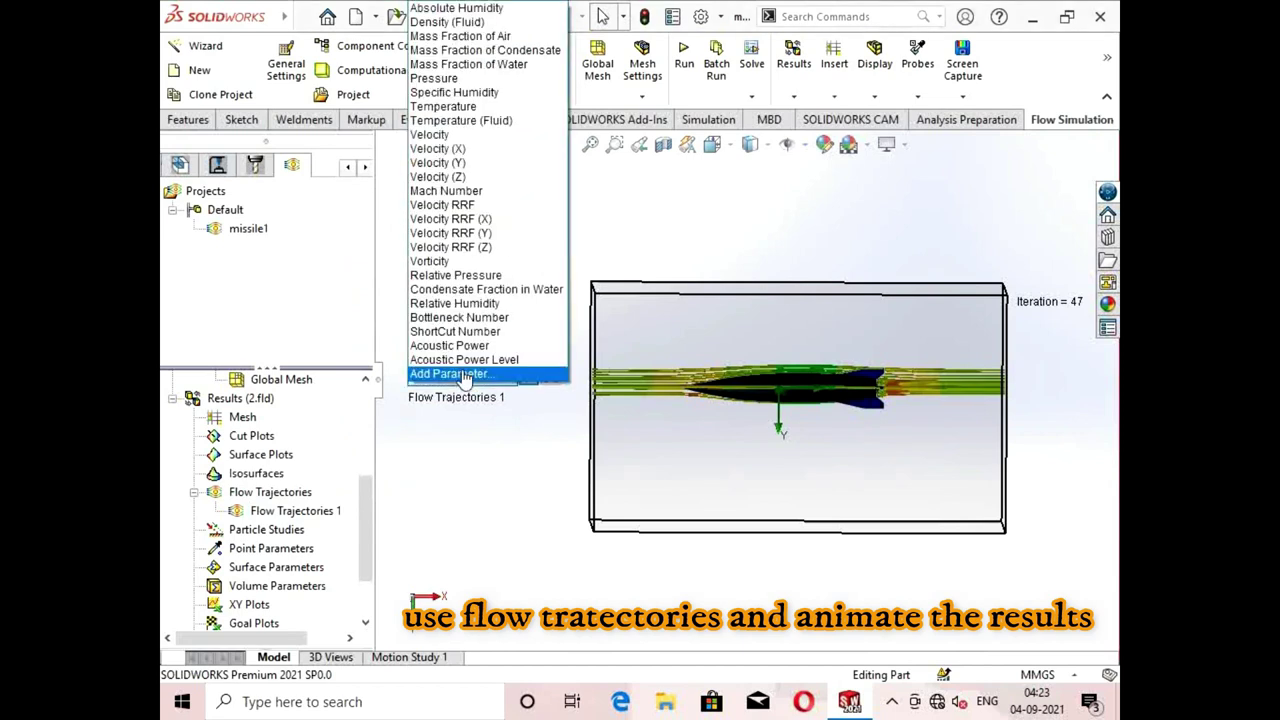
pyautogui.click(480, 218)
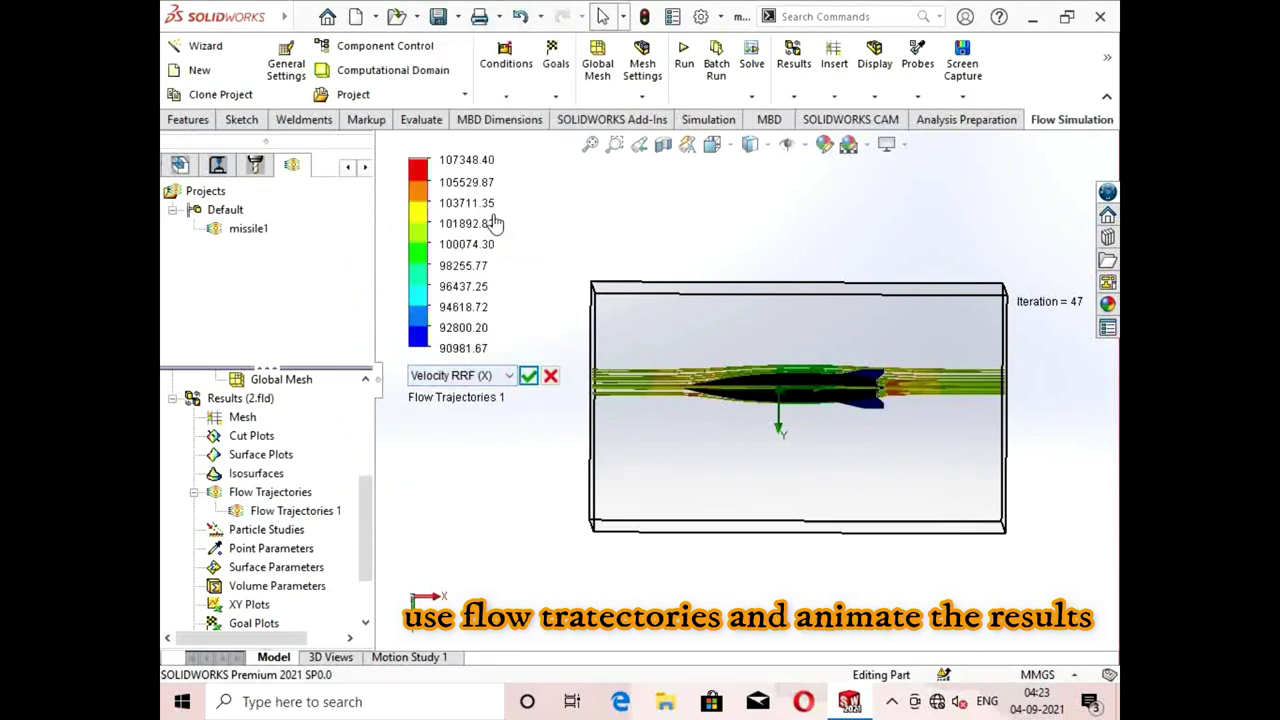
pyautogui.click(529, 380)
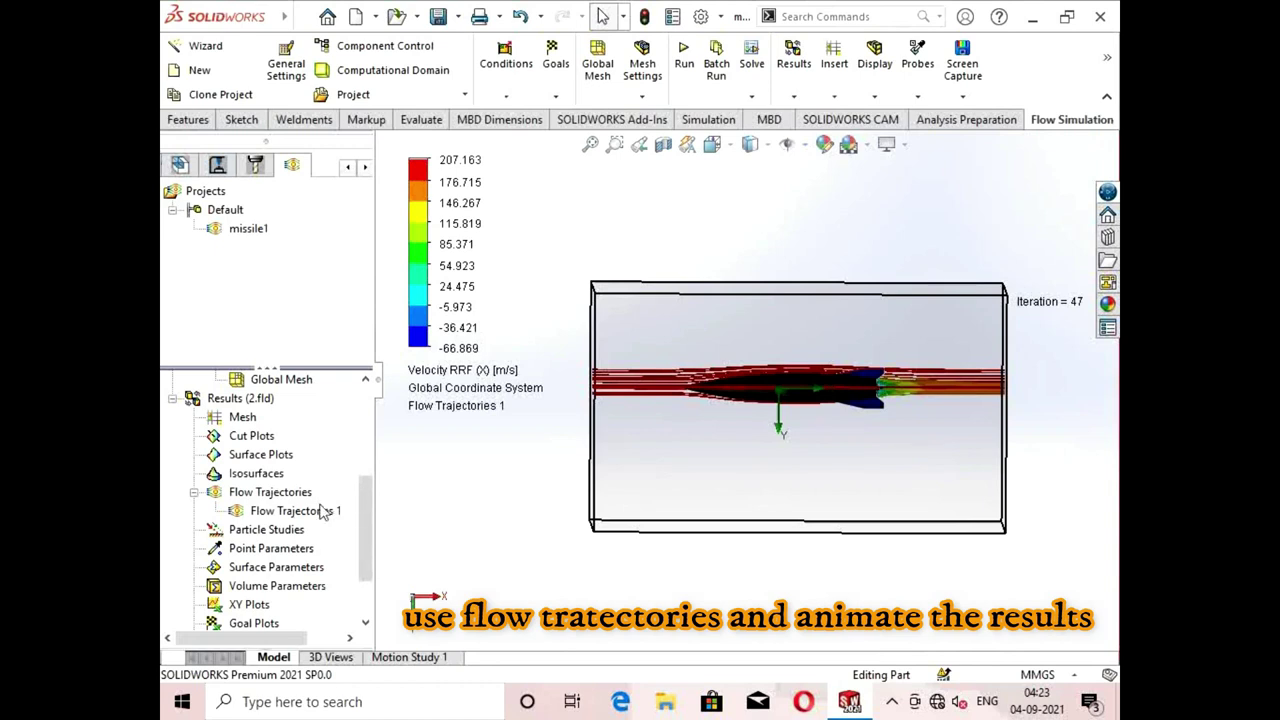
# Play the Flow Trajectories 1 animation and zoom in on the missile.
pyautogui.click(287, 513)
pyautogui.rightClick(292, 513)
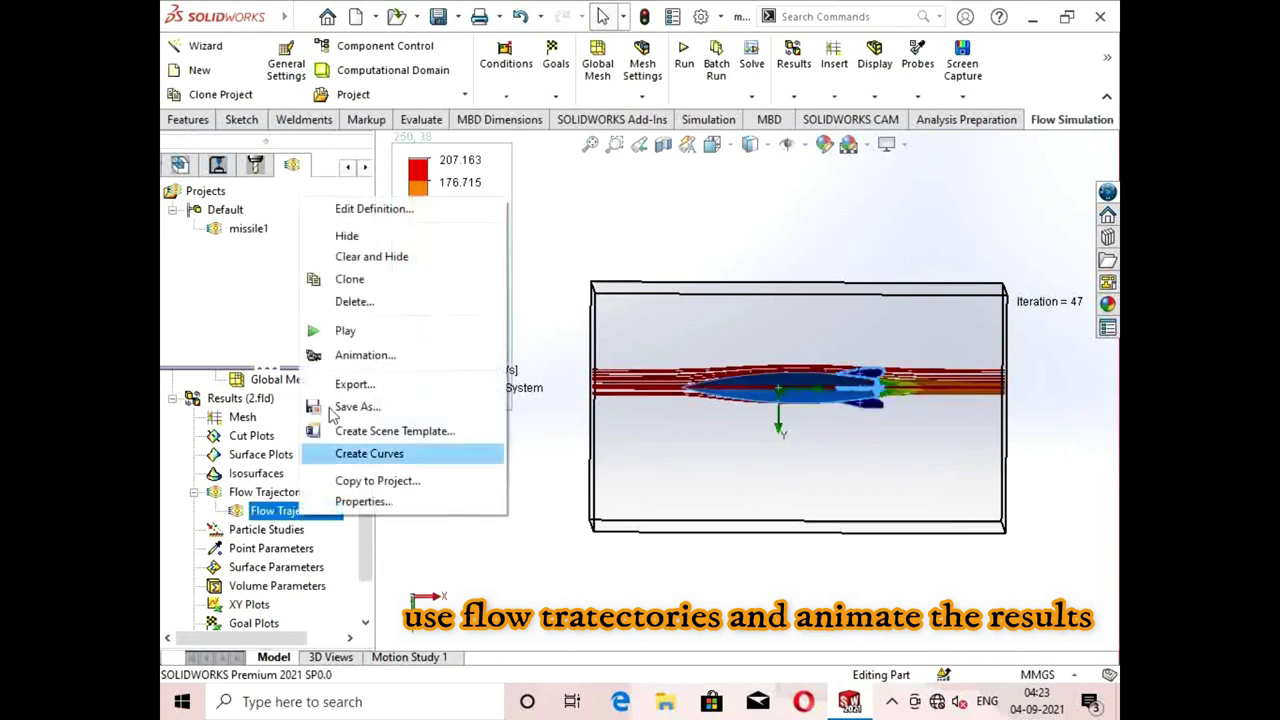
pyautogui.click(352, 336)
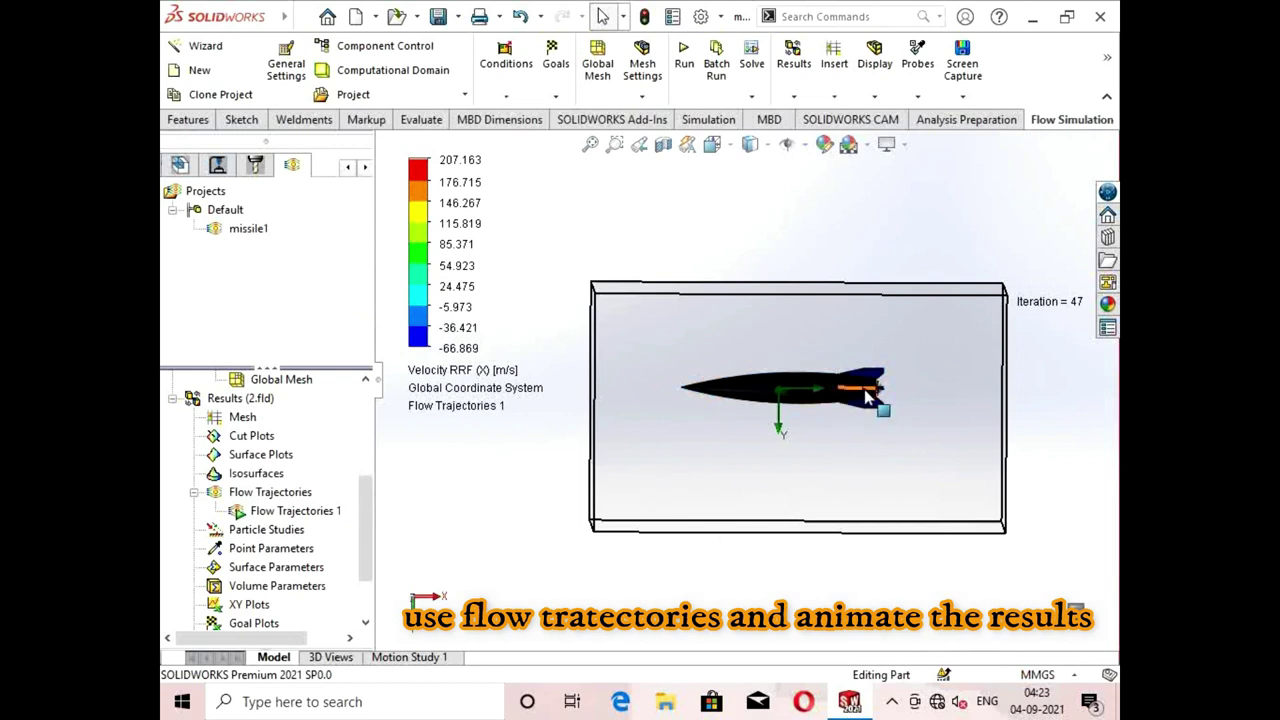
pyautogui.scroll(-3, 810, 388)
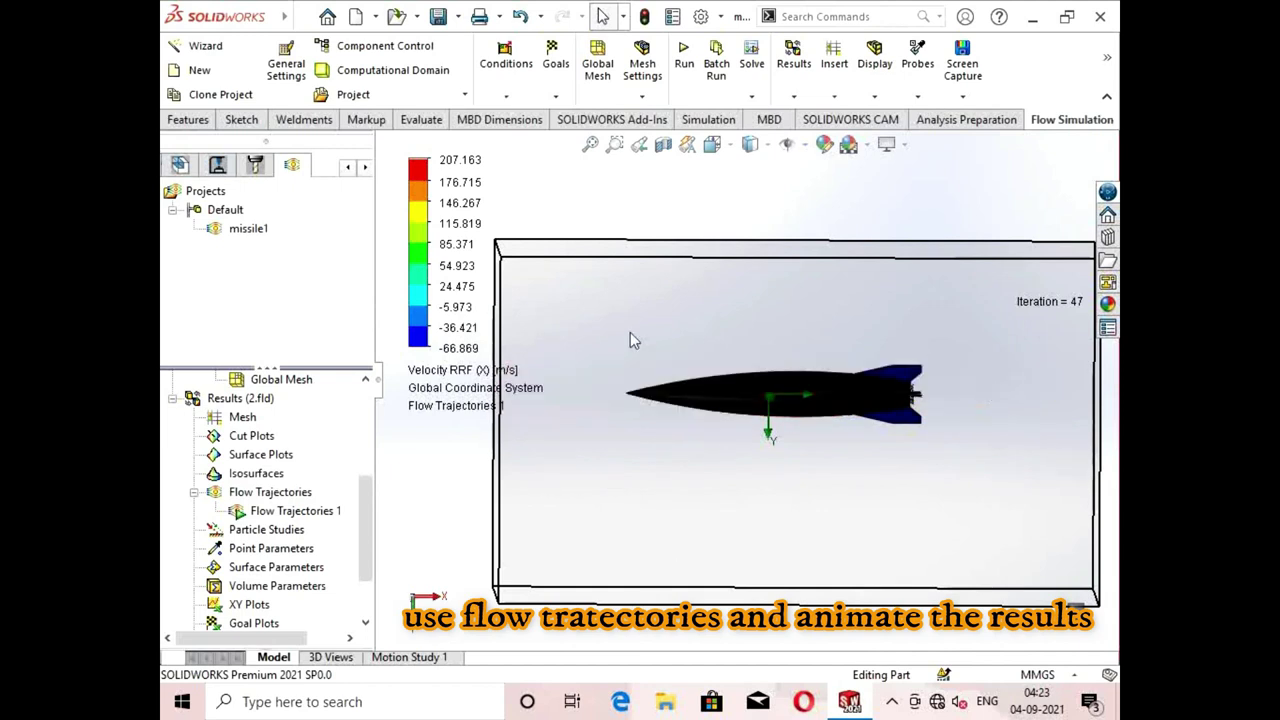
# Stop the trajectory animation and open the Flow Trajectories 1 definition for editing.
pyautogui.rightClick(326, 513)
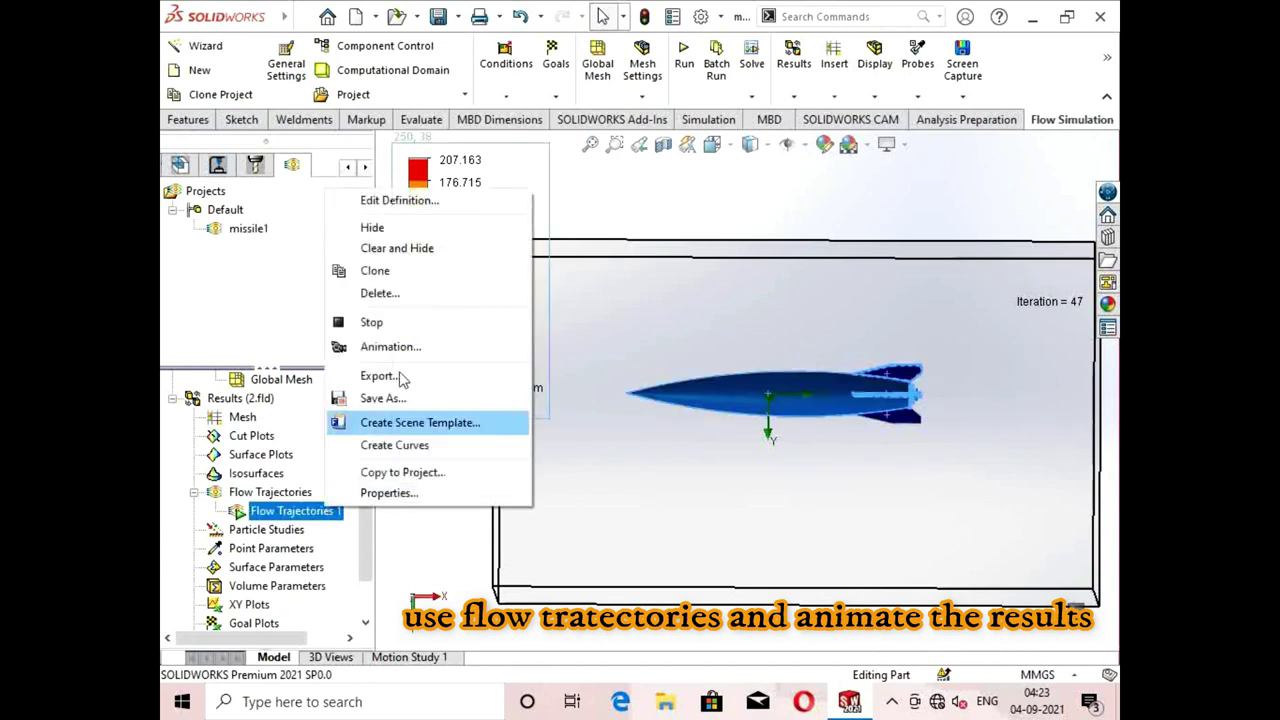
pyautogui.click(416, 326)
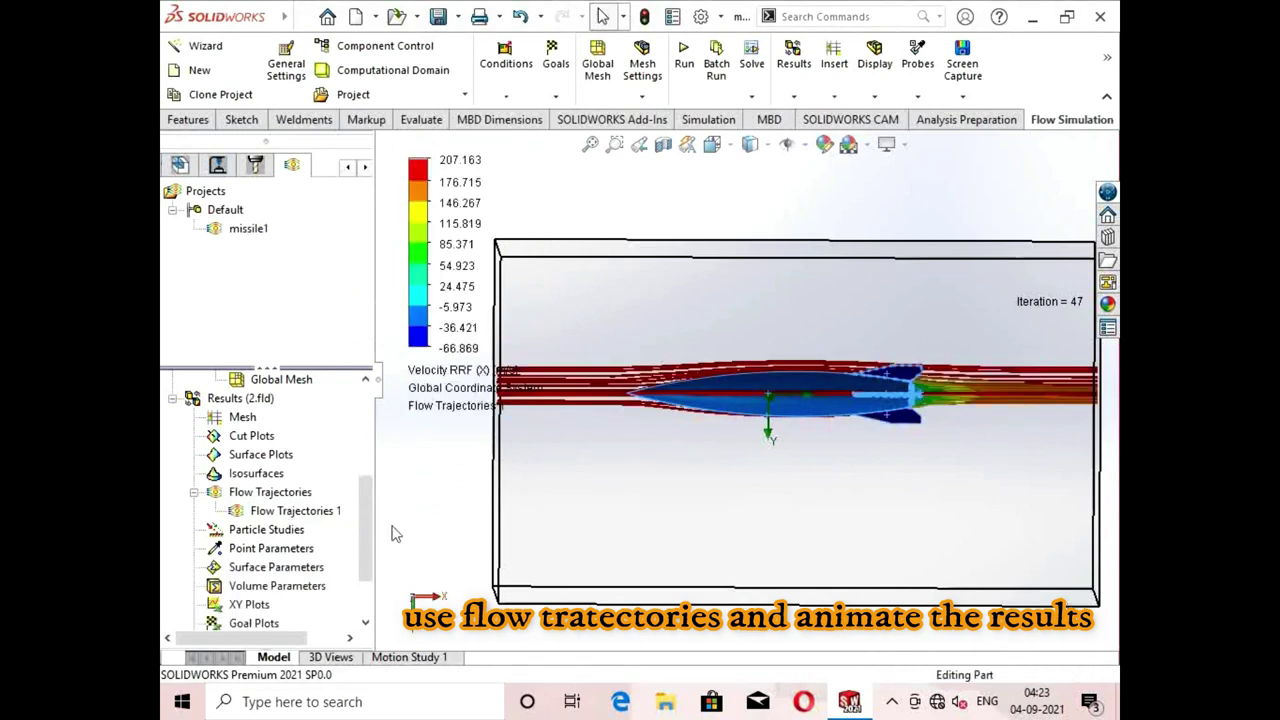
pyautogui.rightClick(316, 513)
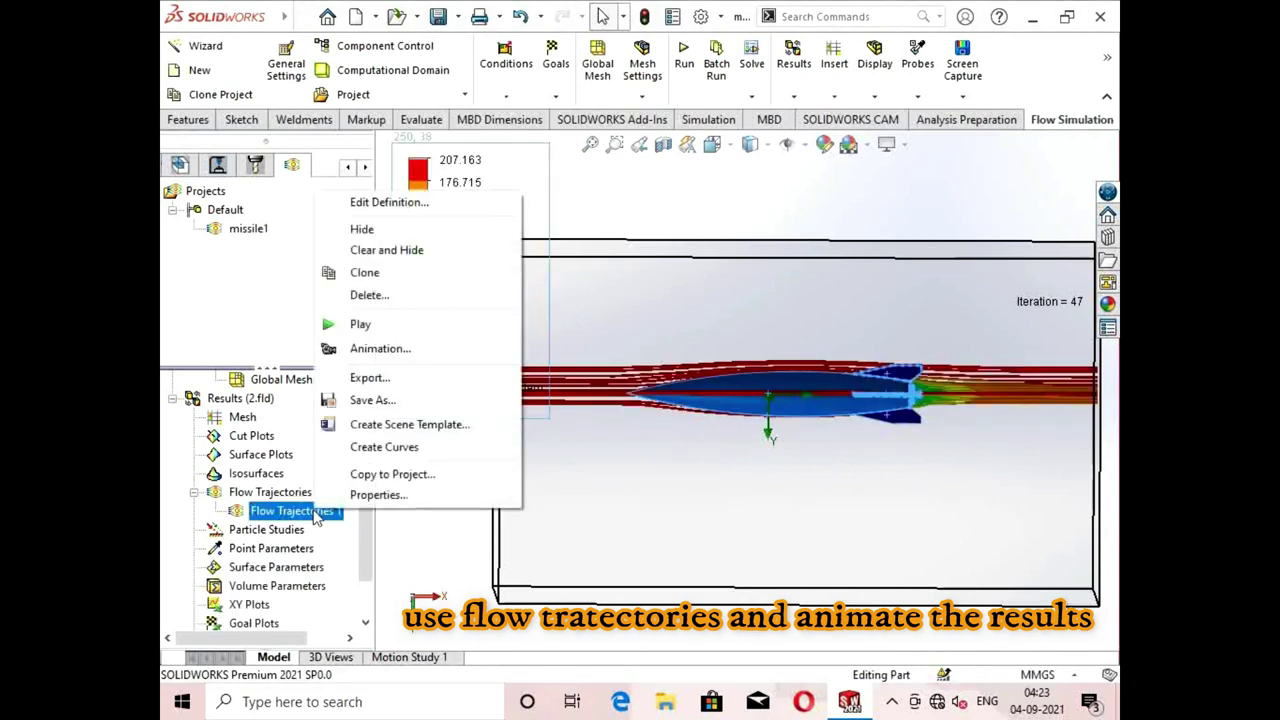
pyautogui.click(388, 204)
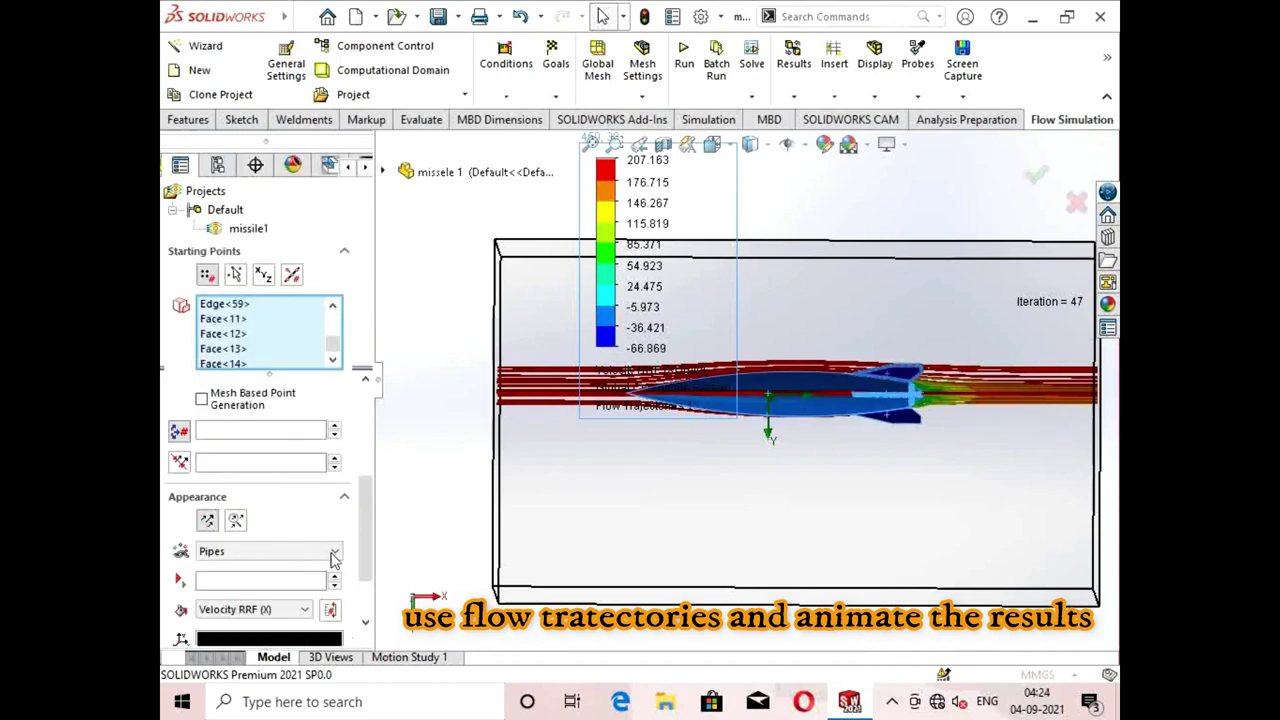
# Change the Flow Trajectories 1 appearance from Pipes to Arrows and play the arrow animation.
pyautogui.click(334, 553)
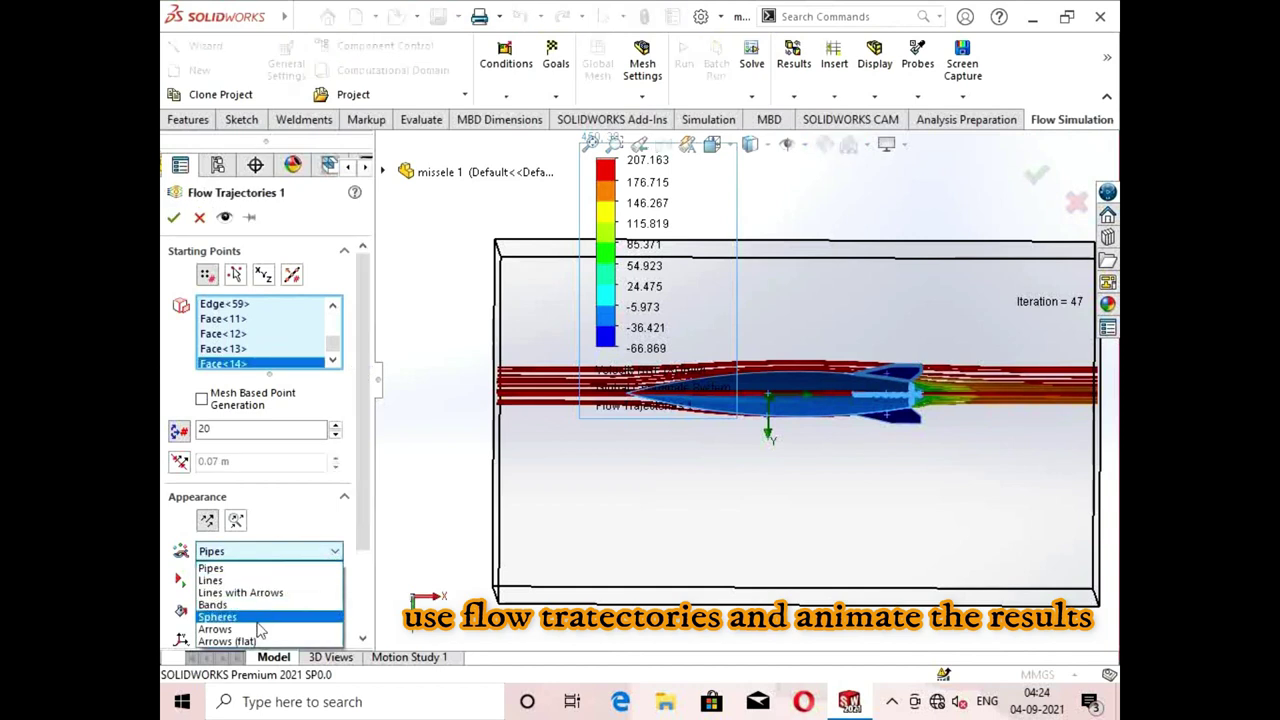
pyautogui.click(226, 629)
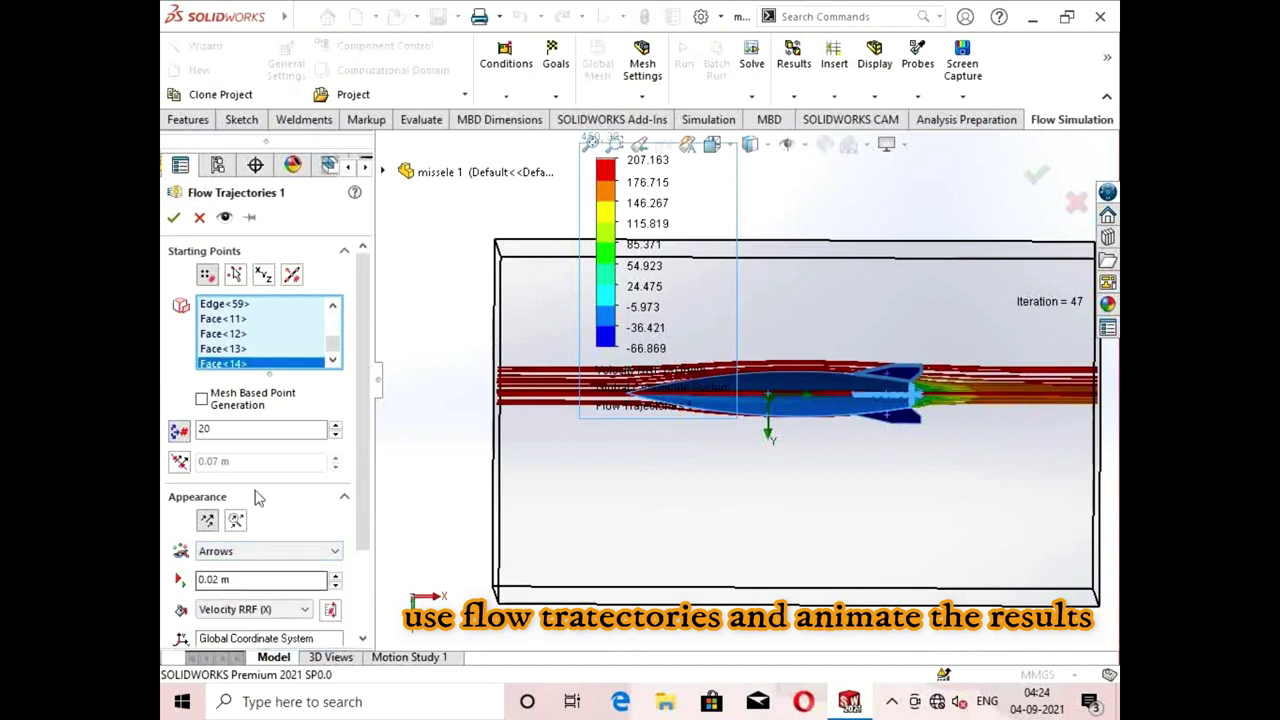
pyautogui.click(174, 218)
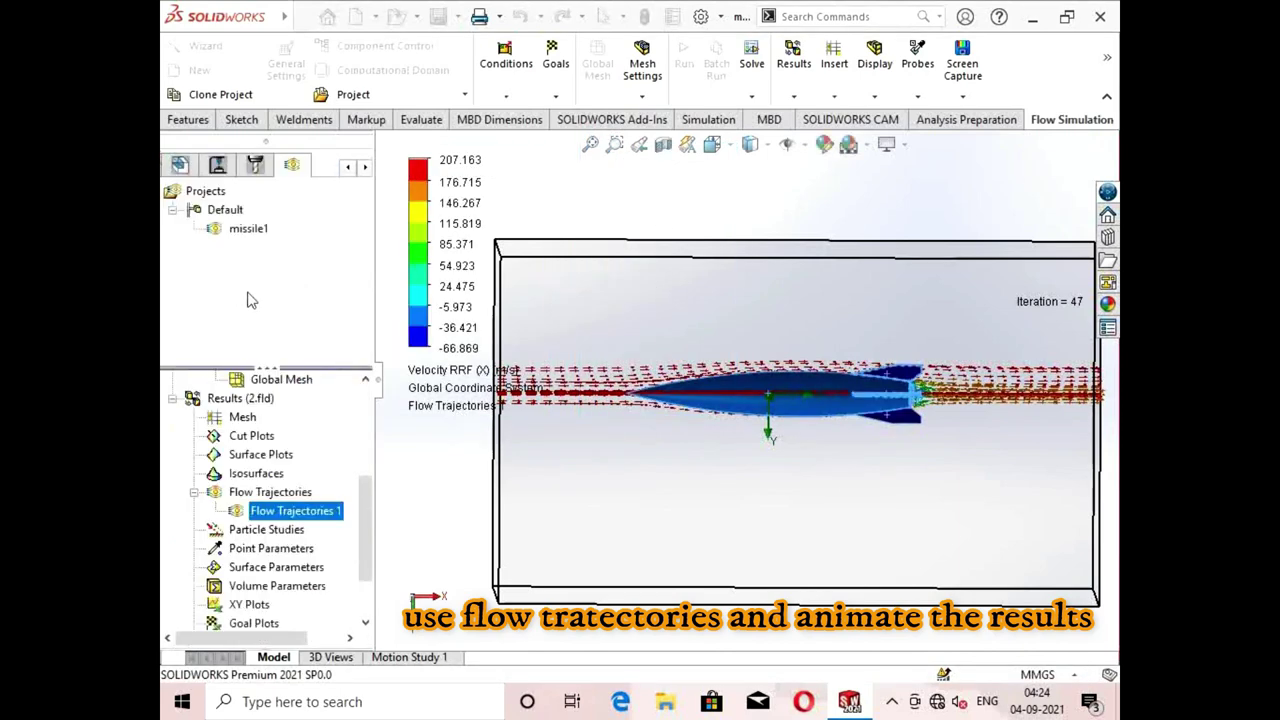
pyautogui.rightClick(328, 515)
pyautogui.click(378, 323)
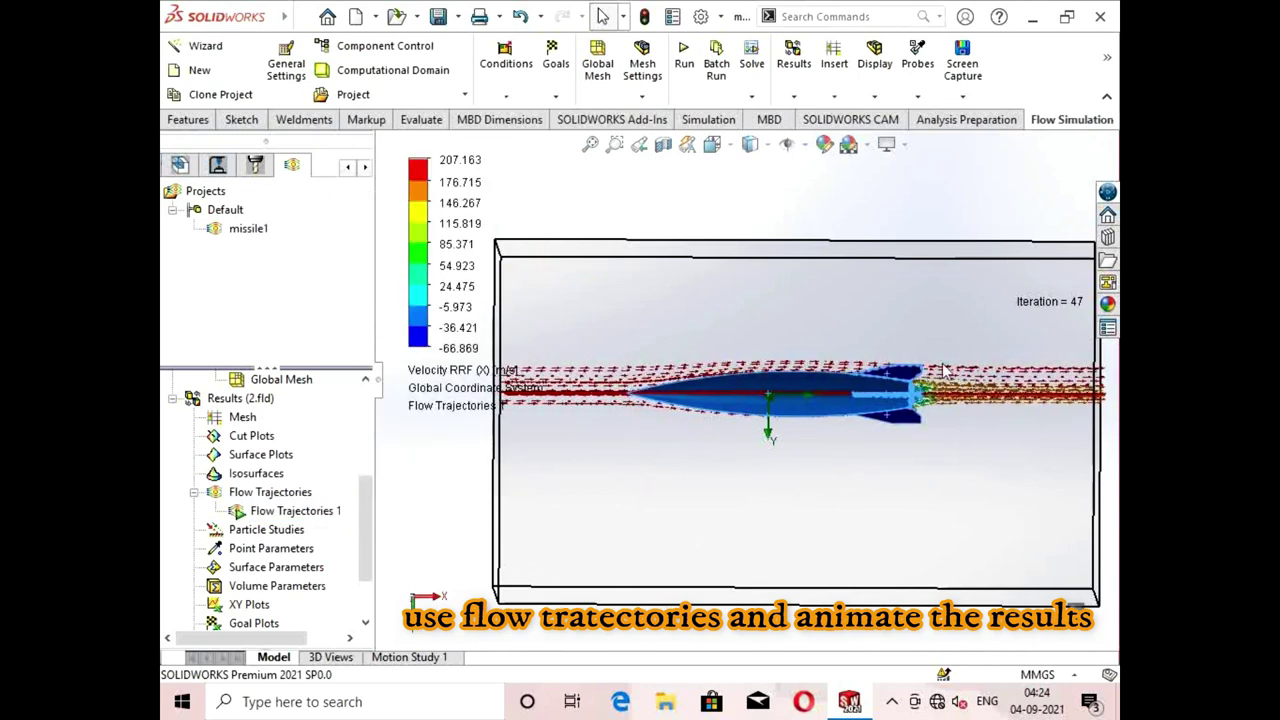
# Orbit to view the arrow trajectories from higher and lower angles, then stop the animation.
pyautogui.moveTo(740, 412)
pyautogui.mouseDown(button='middle')
pyautogui.moveTo(678, 438)
pyautogui.moveTo(702, 468)
pyautogui.mouseUp(button='middle')
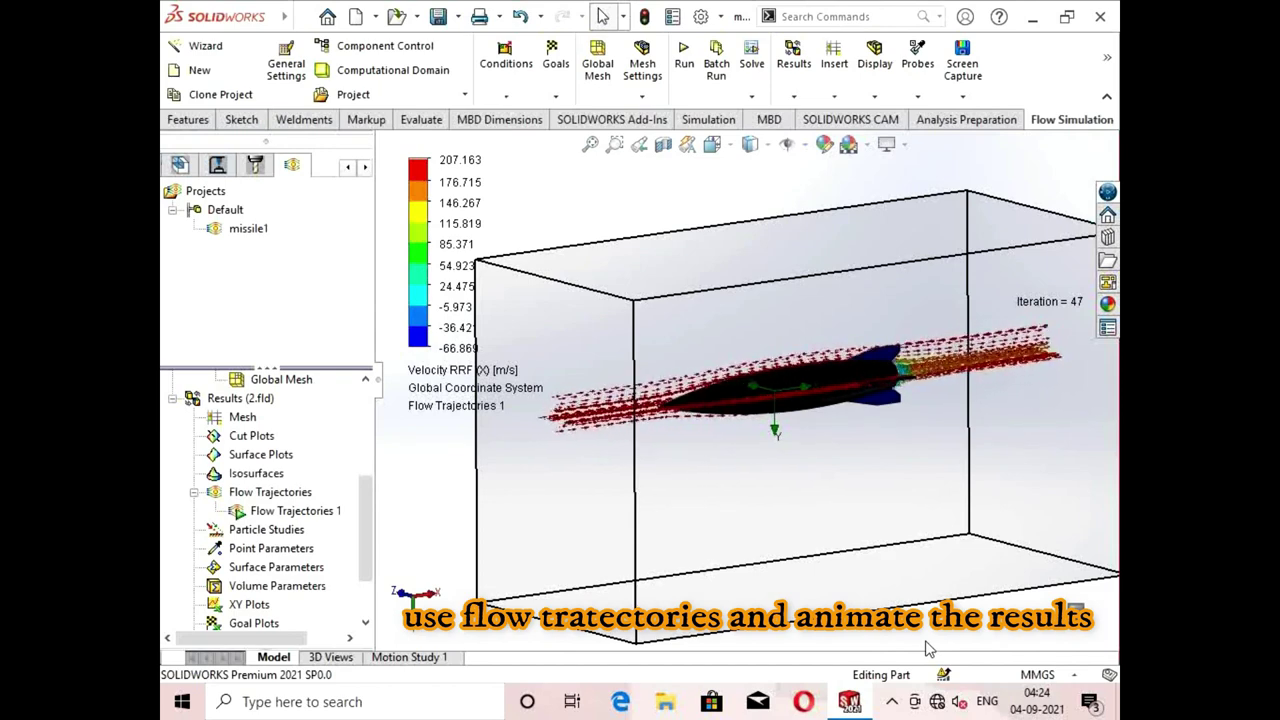
pyautogui.moveTo(926, 648); pyautogui.dragTo(909, 565, button='middle')
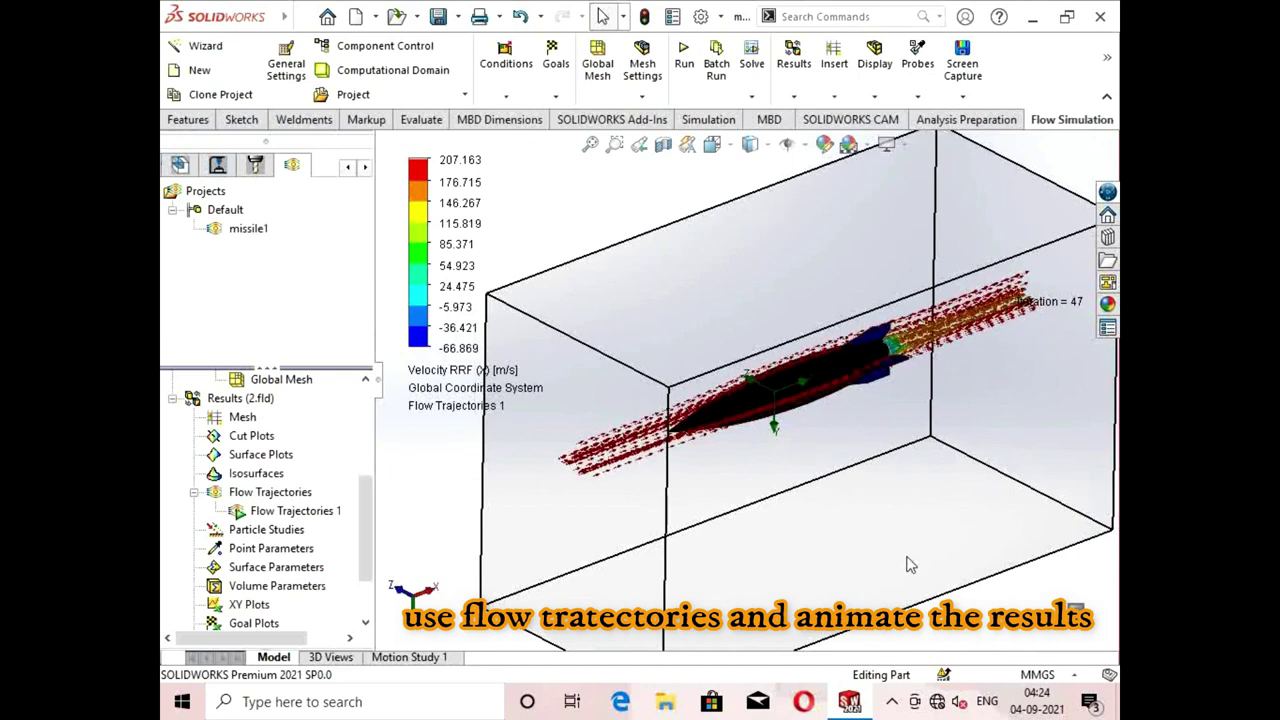
pyautogui.moveTo(909, 565)
pyautogui.mouseDown(button='middle')
pyautogui.moveTo(851, 453)
pyautogui.moveTo(806, 448)
pyautogui.moveTo(820, 443)
pyautogui.mouseUp(button='middle')
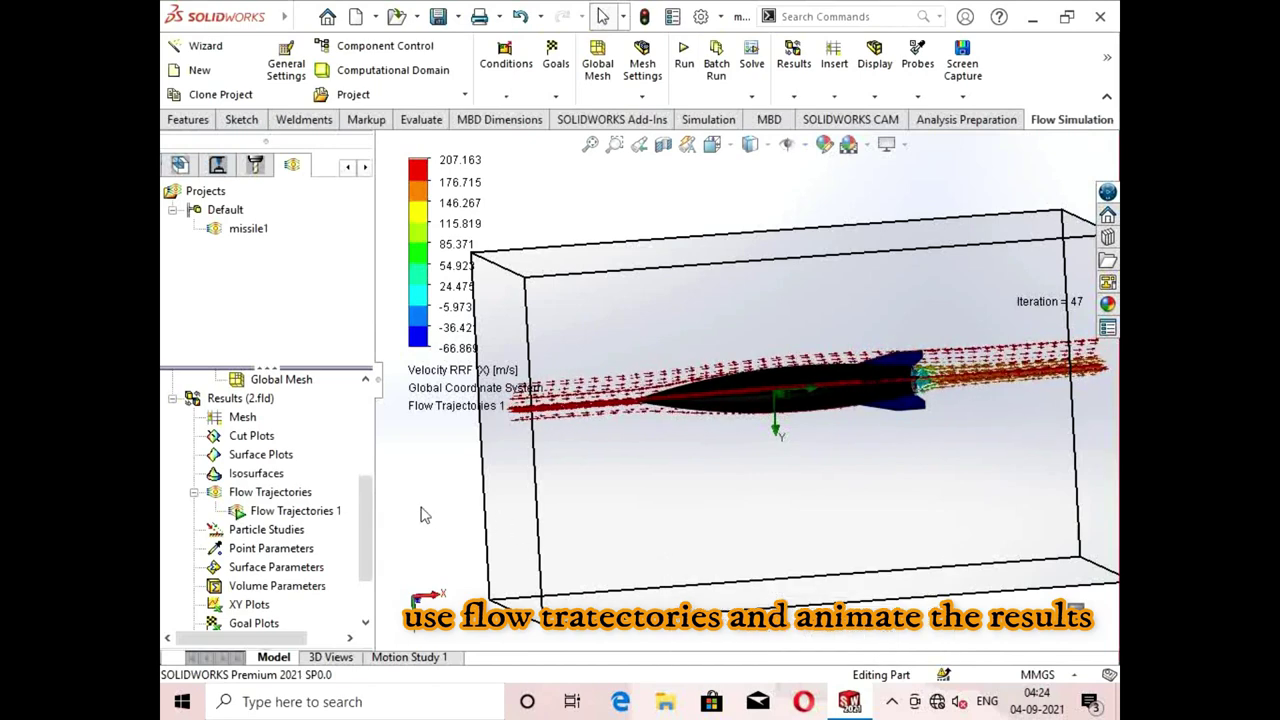
pyautogui.rightClick(297, 514)
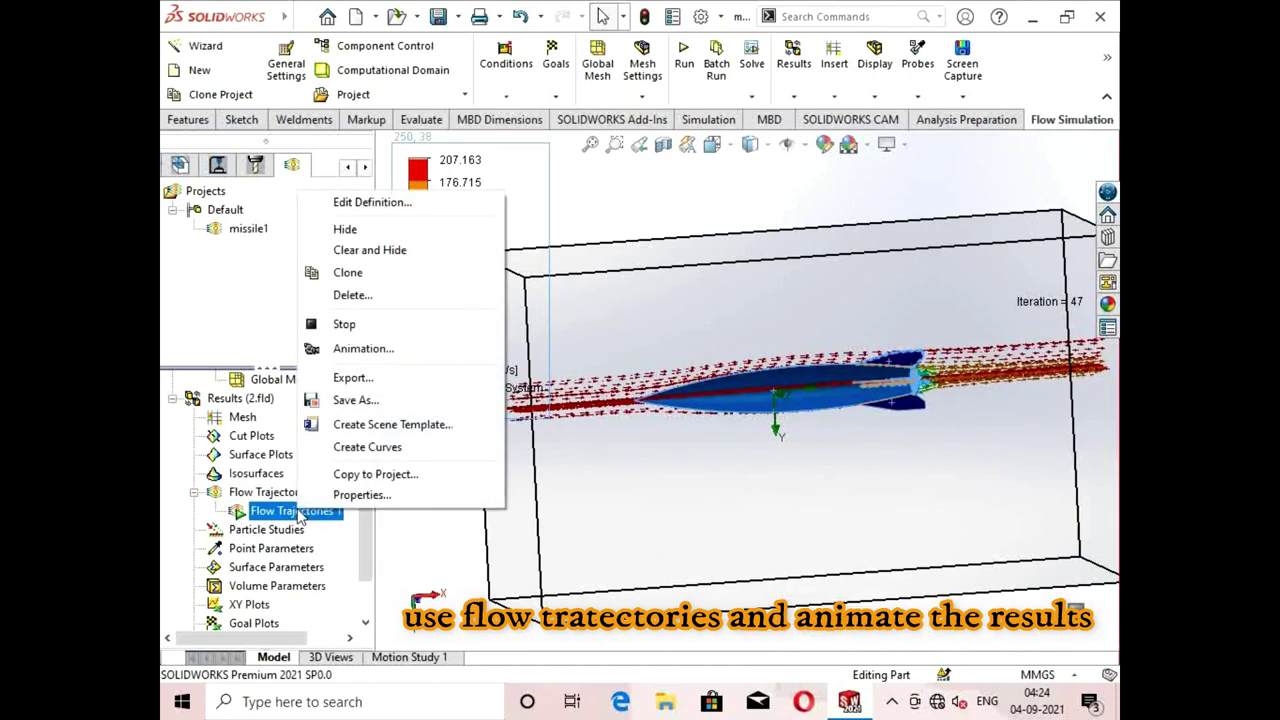
pyautogui.click(365, 324)
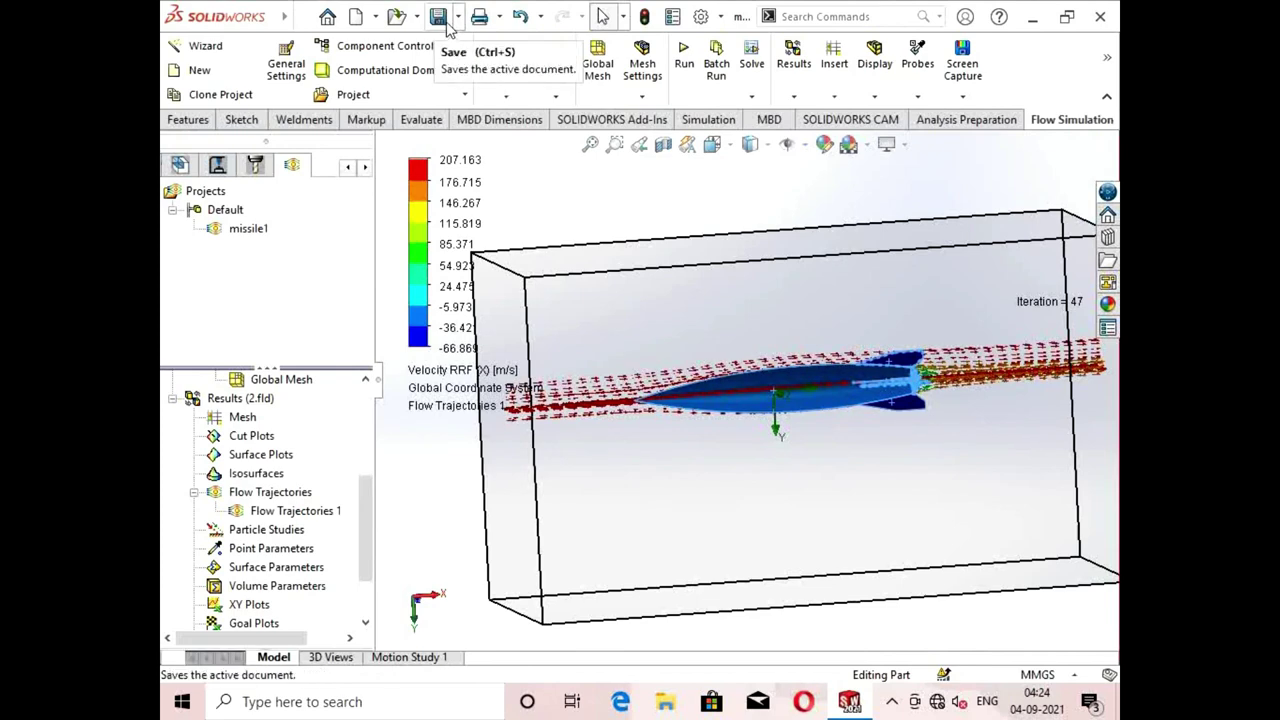
# Rotate the model slightly to review the full velocity-coloured arrow streams along the missile.
pyautogui.moveTo(759, 379); pyautogui.dragTo(810, 448, button='middle')
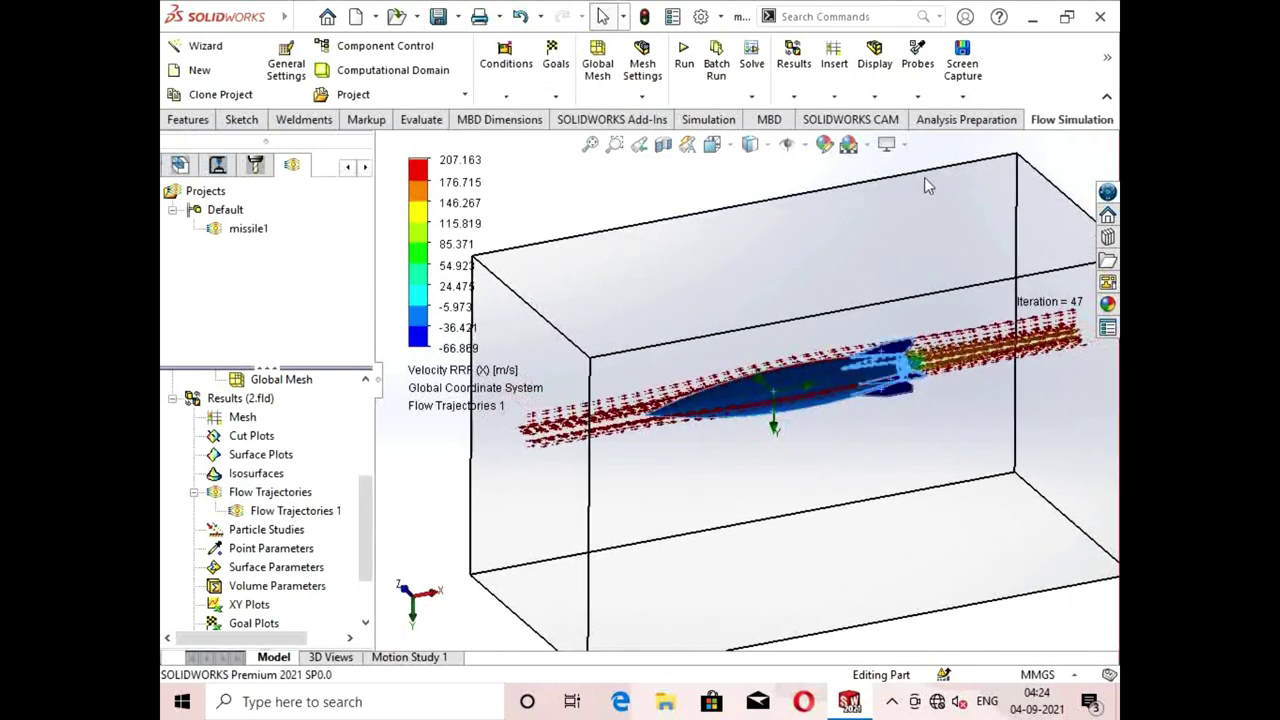
pyautogui.click(892, 703)
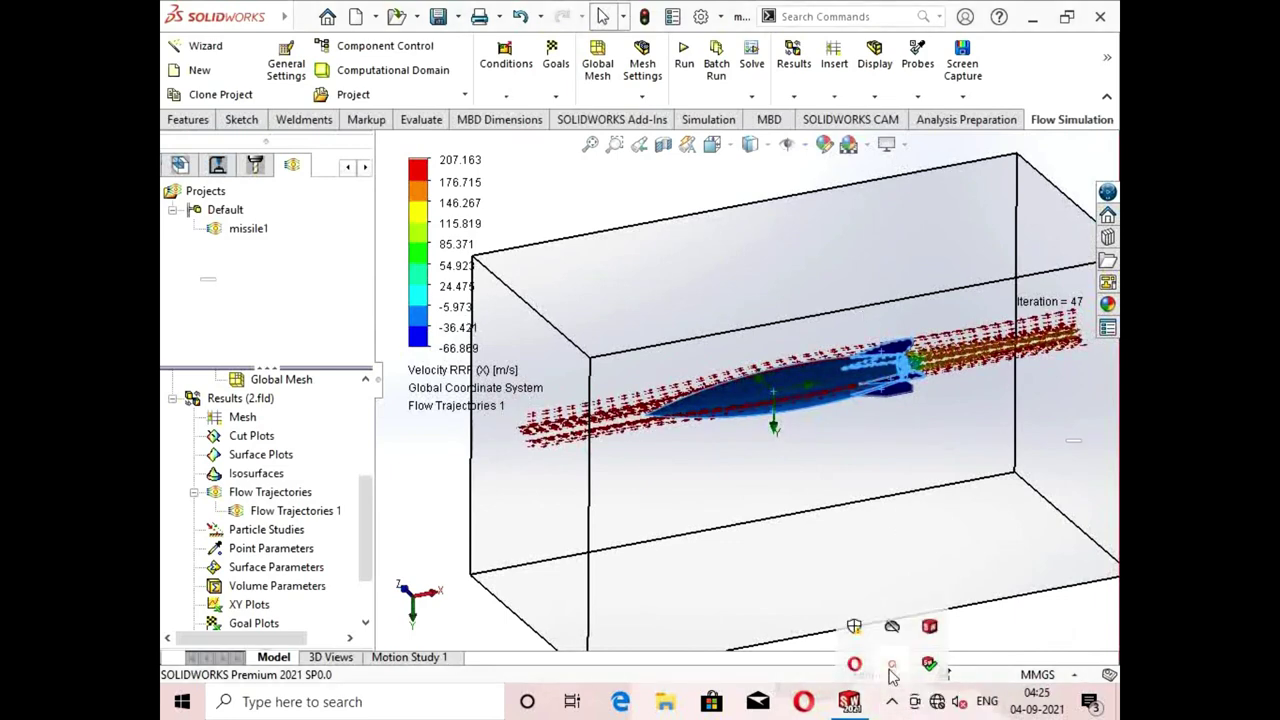
pyautogui.click(891, 670)
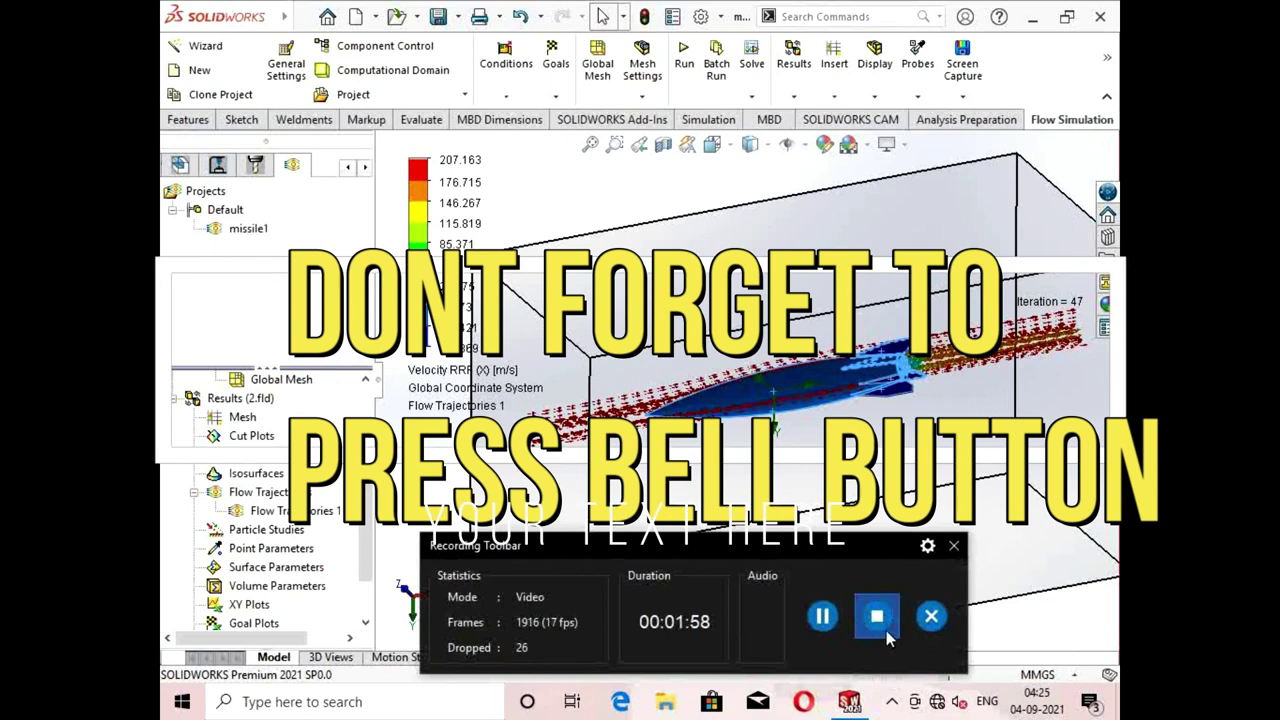